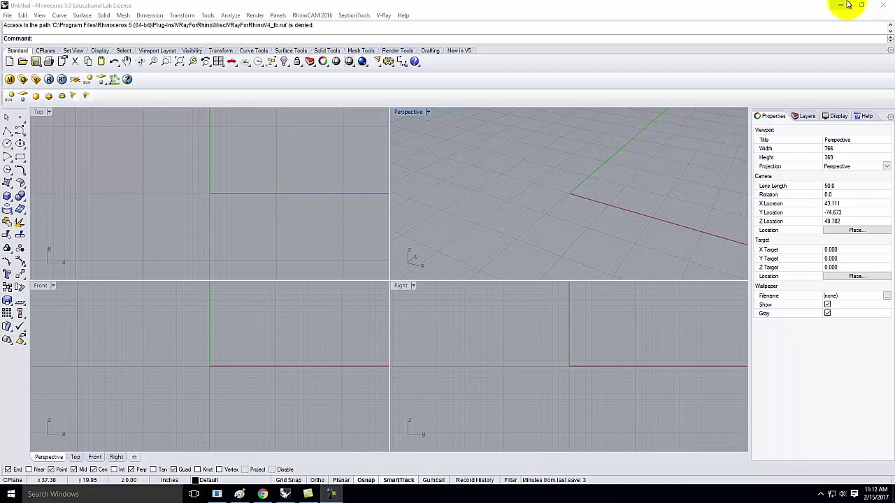
Step: Switch from Rhino to the web browser and look over the Milgard brochure request page
{"action": "left_click", "coordinate": [841, 5]}
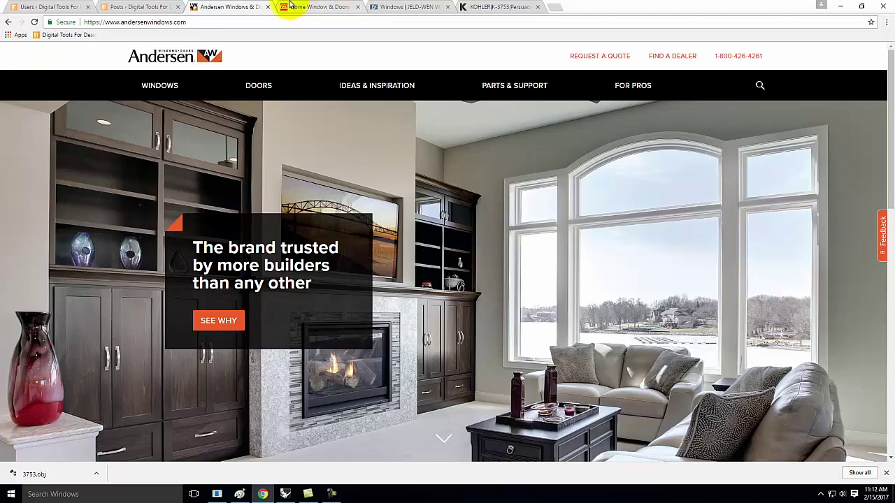
{"action": "left_click", "coordinate": [318, 7]}
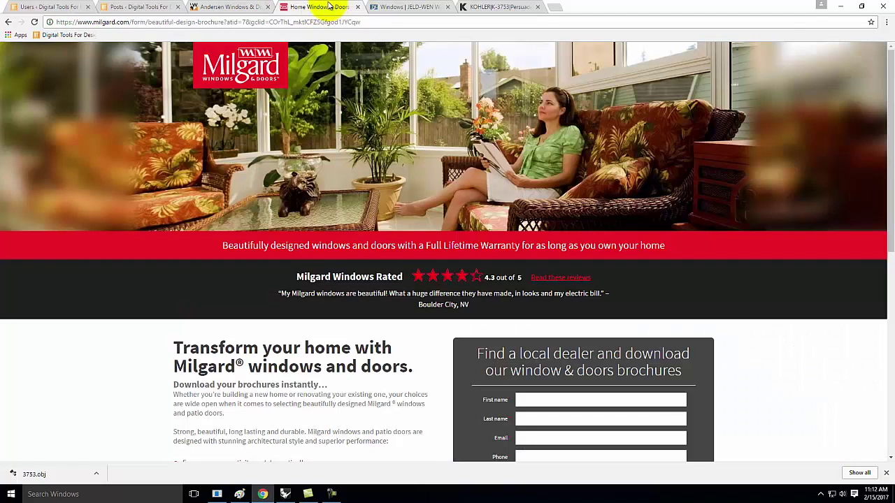
{"action": "scroll", "coordinate": [361, 168], "scroll_direction": "down", "scroll_amount": 5}
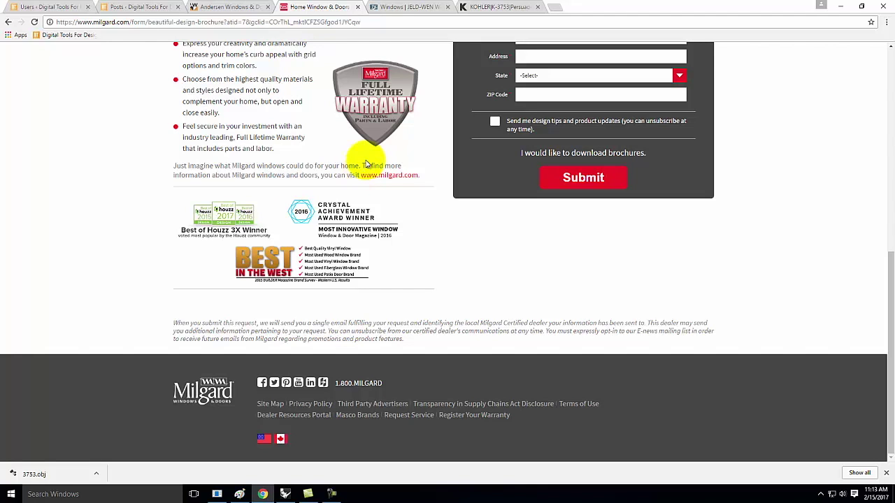
{"action": "scroll", "coordinate": [364, 217], "scroll_direction": "up", "scroll_amount": 6}
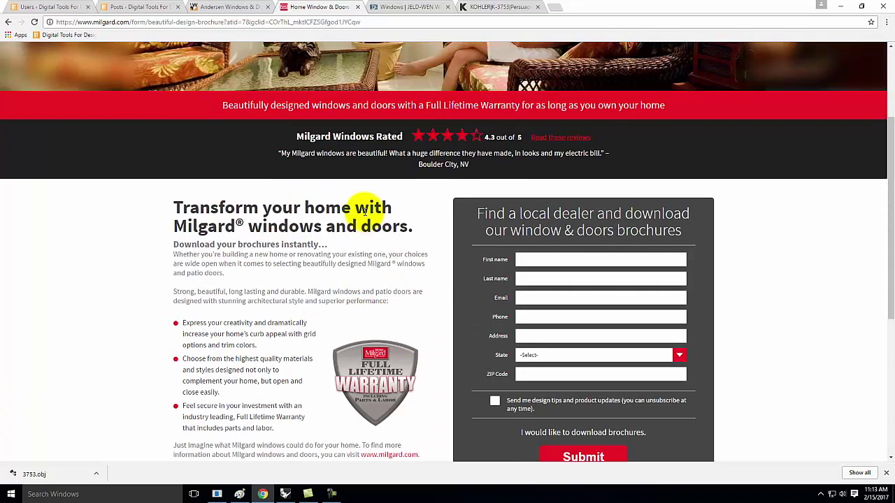
{"action": "left_click", "coordinate": [161, 22]}
{"action": "left_click", "coordinate": [140, 22]}
{"action": "left_click_drag", "start_coordinate": [131, 21], "coordinate": [564, 28]}
{"action": "key", "text": "BackSpace"}
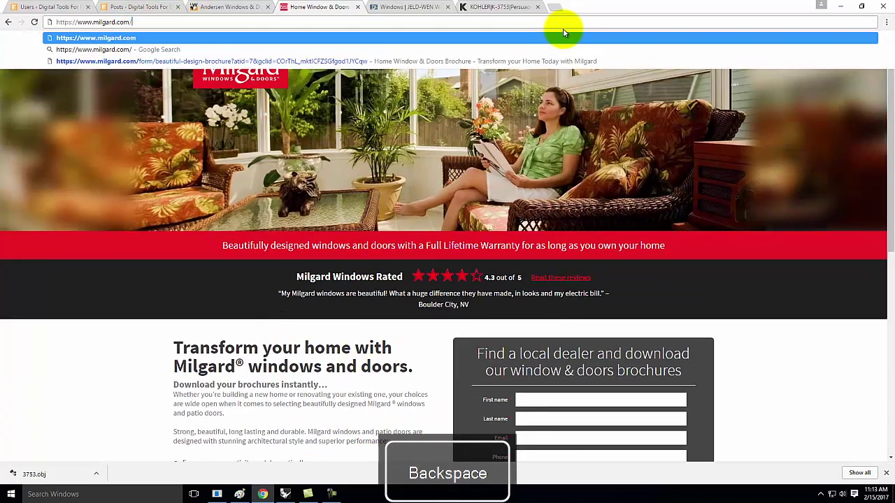
{"action": "key", "text": "Return"}
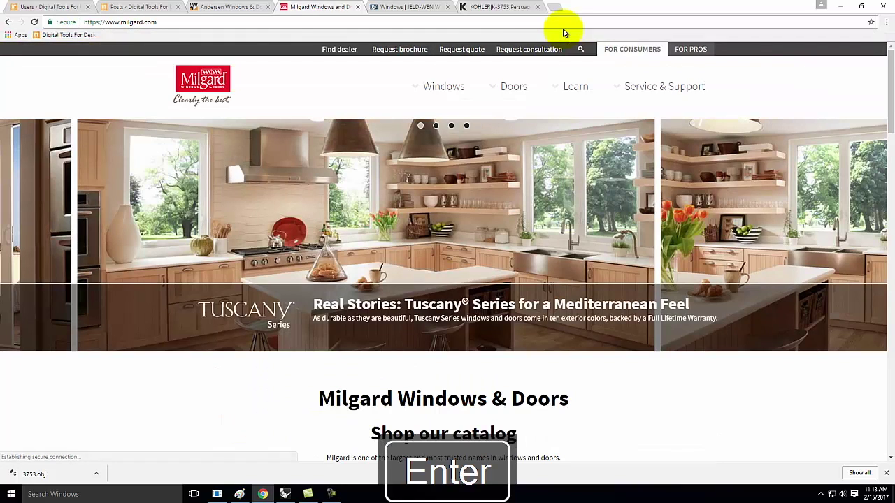
Step: Go to the site's For Pros section and open Product Specs under For Architects
{"action": "mouse_move", "coordinate": [650, 87]}
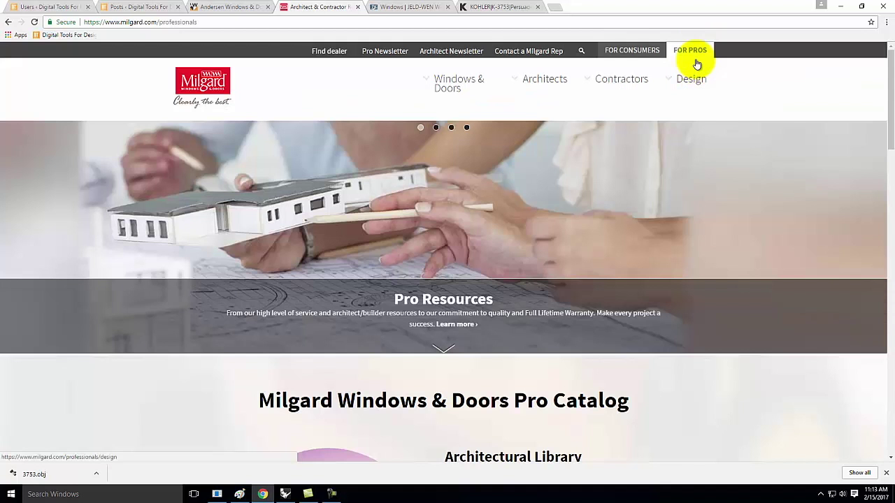
{"action": "scroll", "coordinate": [788, 138], "scroll_direction": "down", "scroll_amount": 4}
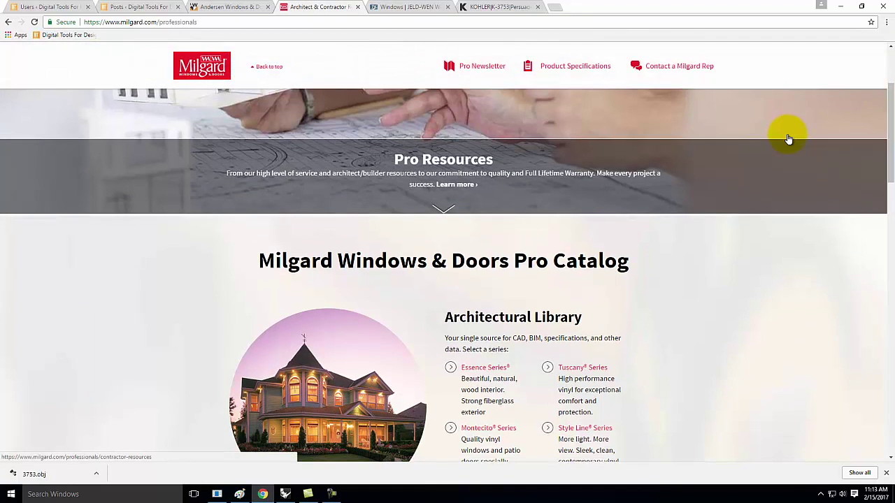
{"action": "scroll", "coordinate": [788, 138], "scroll_direction": "down", "scroll_amount": 10}
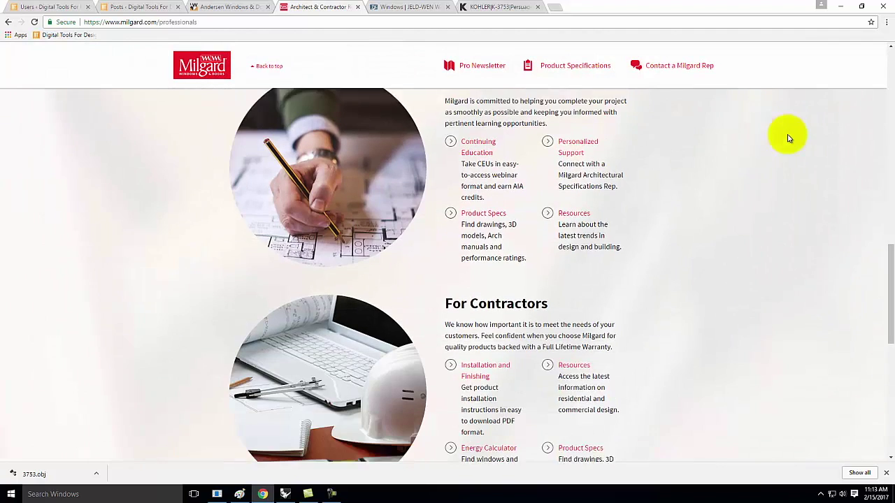
{"action": "scroll", "coordinate": [651, 199], "scroll_direction": "up", "scroll_amount": 2}
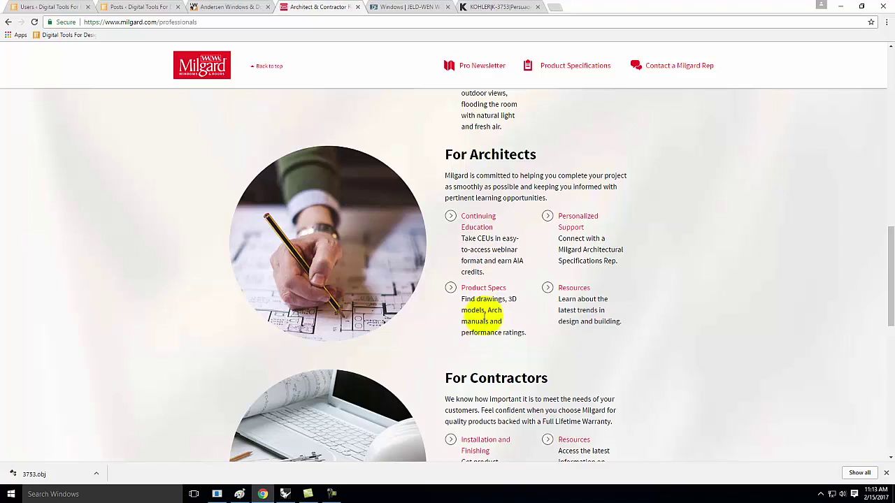
{"action": "left_click", "coordinate": [484, 287]}
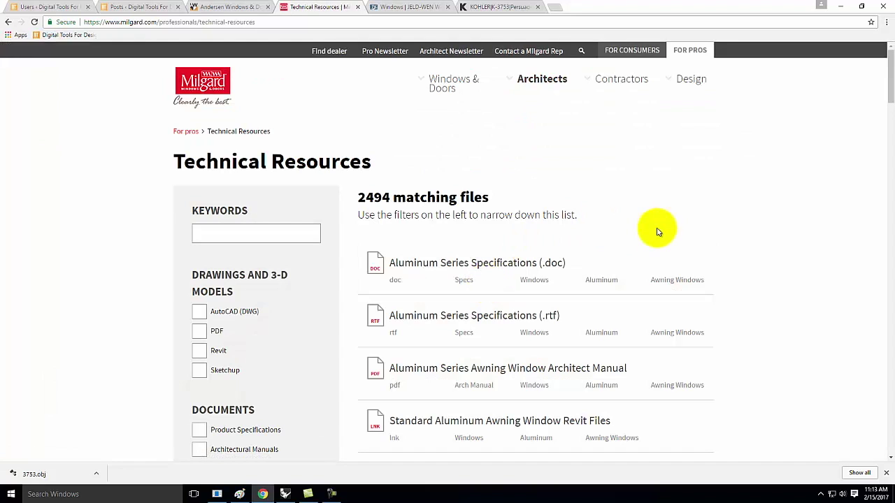
Step: Filter the technical resources to AutoCAD (DWG) and download the "Single Casement: Hinged Screen, 1 5/16" Nailfin Setback" drawing
{"action": "scroll", "coordinate": [658, 228], "scroll_direction": "down", "scroll_amount": 1}
{"action": "left_click", "coordinate": [201, 266]}
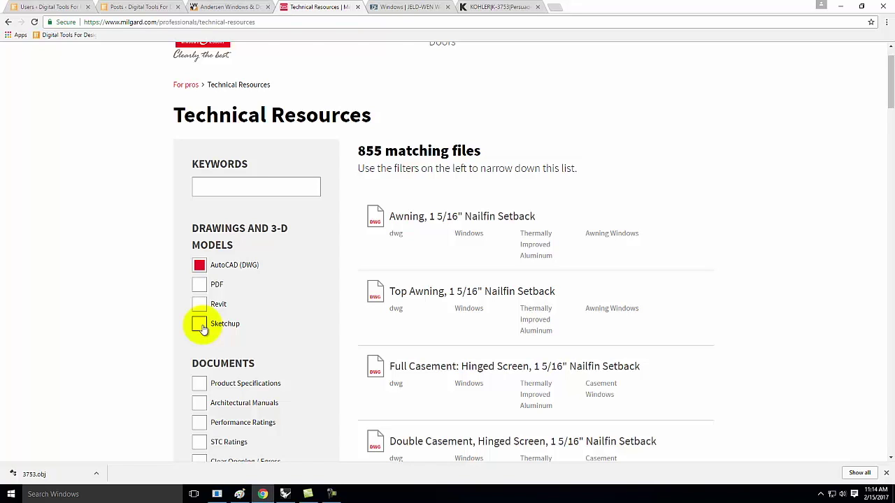
{"action": "scroll", "coordinate": [614, 203], "scroll_direction": "down", "scroll_amount": 1}
{"action": "scroll", "coordinate": [815, 279], "scroll_direction": "down", "scroll_amount": 2}
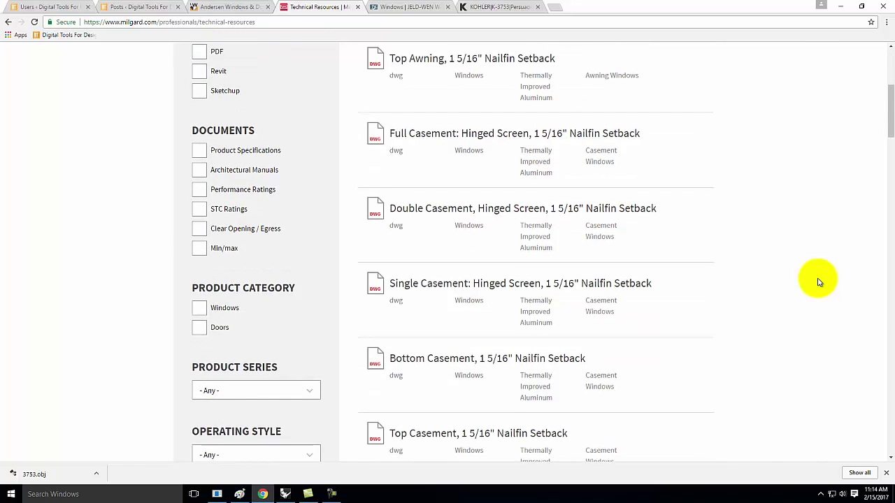
{"action": "scroll", "coordinate": [820, 283], "scroll_direction": "down", "scroll_amount": 1}
{"action": "scroll", "coordinate": [819, 283], "scroll_direction": "down", "scroll_amount": 1}
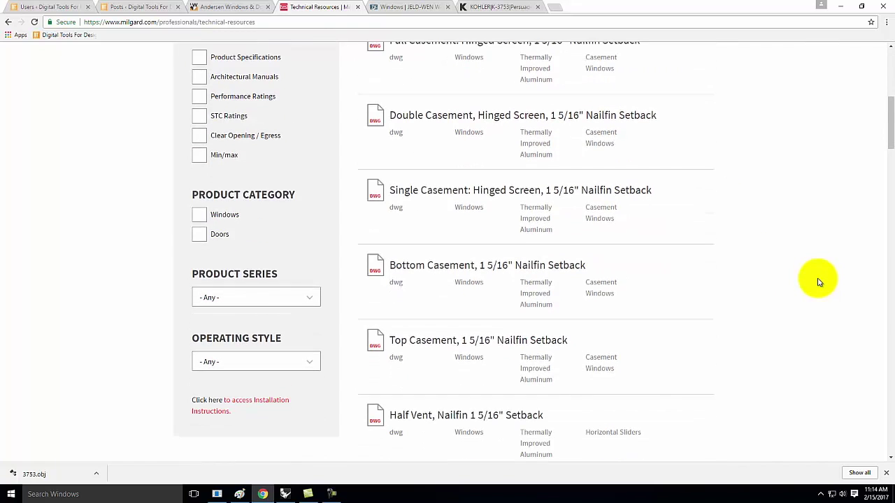
{"action": "scroll", "coordinate": [819, 282], "scroll_direction": "down", "scroll_amount": 3}
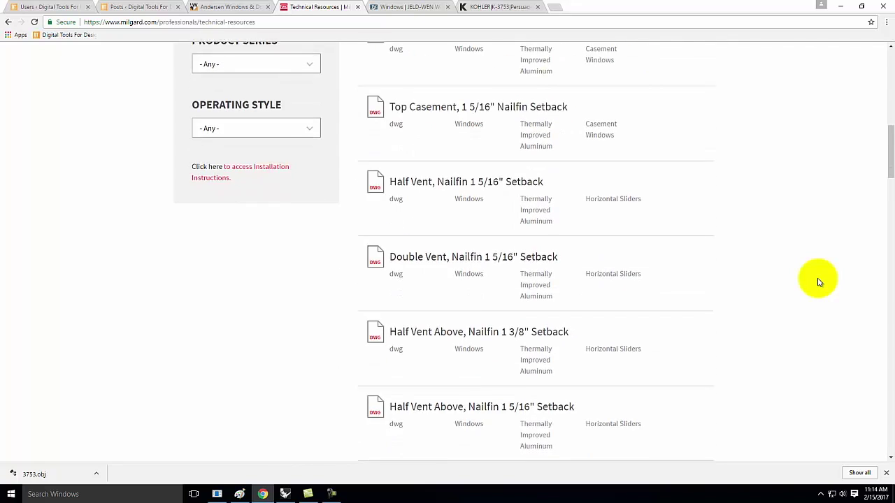
{"action": "scroll", "coordinate": [820, 282], "scroll_direction": "down", "scroll_amount": 2}
{"action": "scroll", "coordinate": [819, 283], "scroll_direction": "up", "scroll_amount": 4}
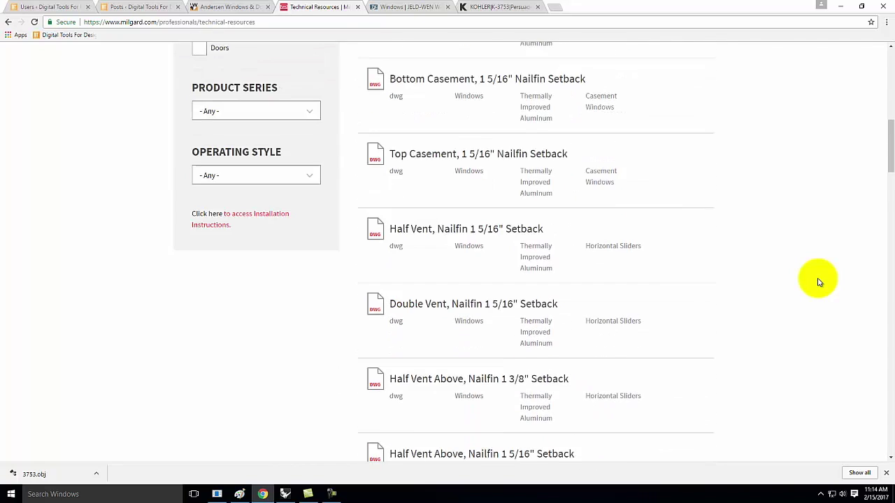
{"action": "scroll", "coordinate": [819, 283], "scroll_direction": "up", "scroll_amount": 2}
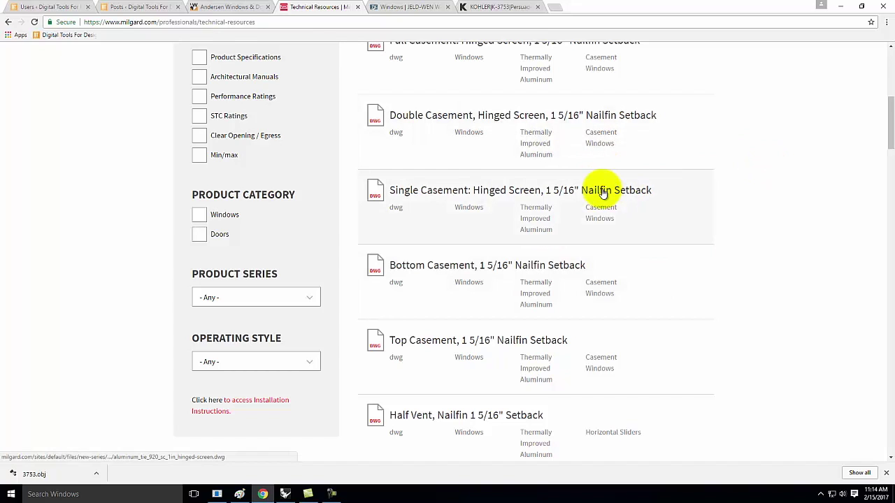
{"action": "left_click", "coordinate": [603, 193]}
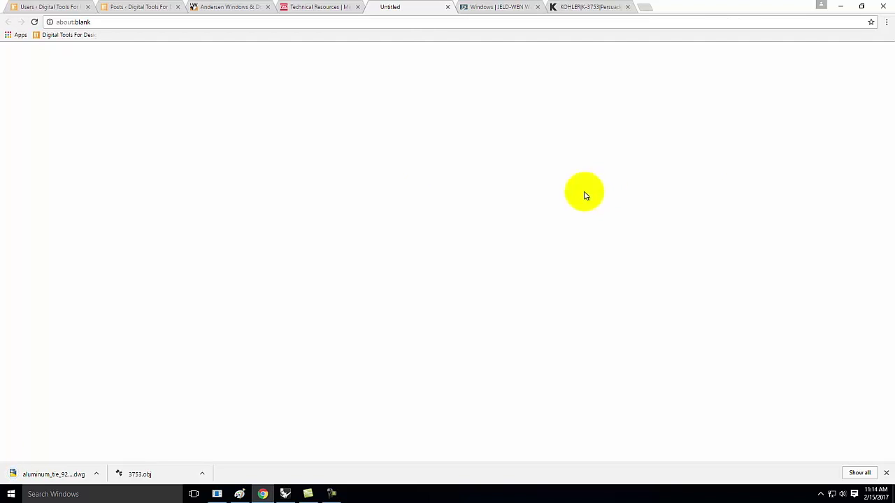
Step: Open the downloaded casement window DWG in AutoCAD, continuing past the foreign DWG file warning
{"action": "left_click", "coordinate": [96, 475]}
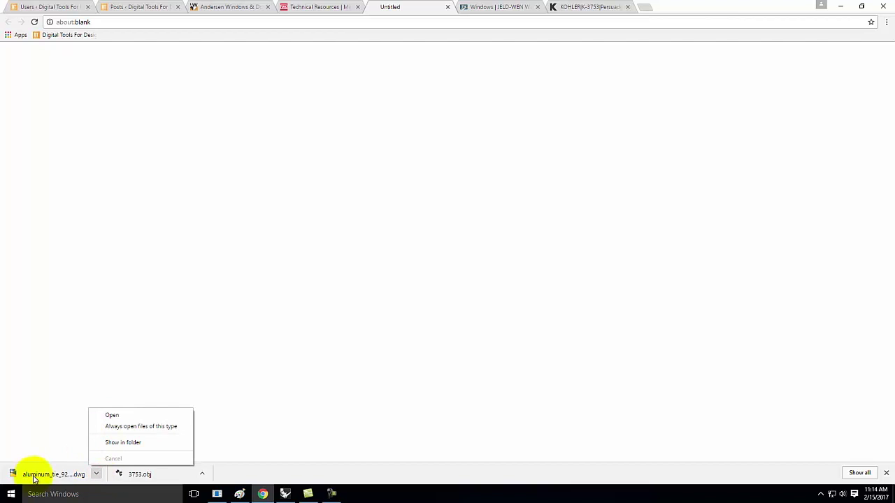
{"action": "left_click", "coordinate": [127, 418]}
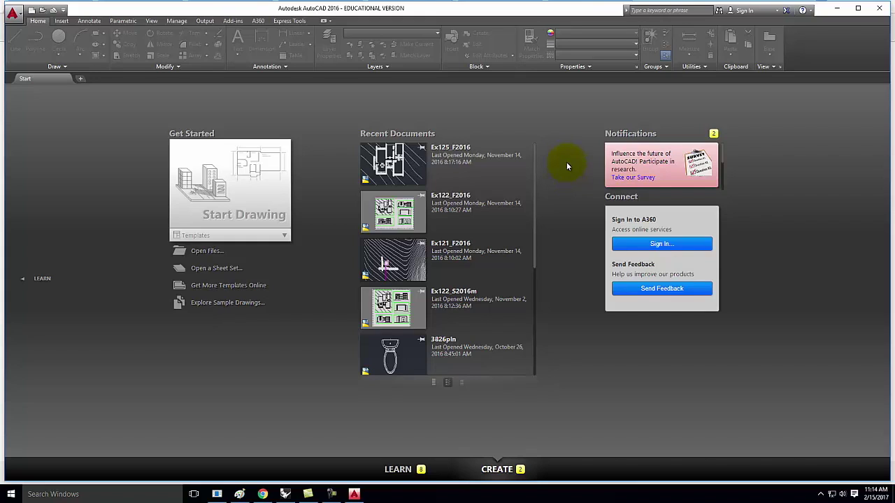
{"action": "left_click", "coordinate": [262, 494]}
{"action": "left_click", "coordinate": [39, 475]}
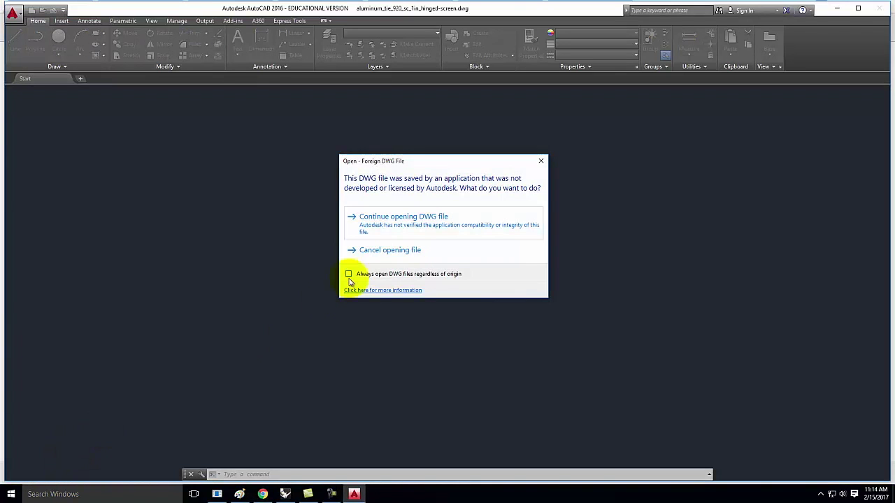
{"action": "left_click", "coordinate": [402, 217]}
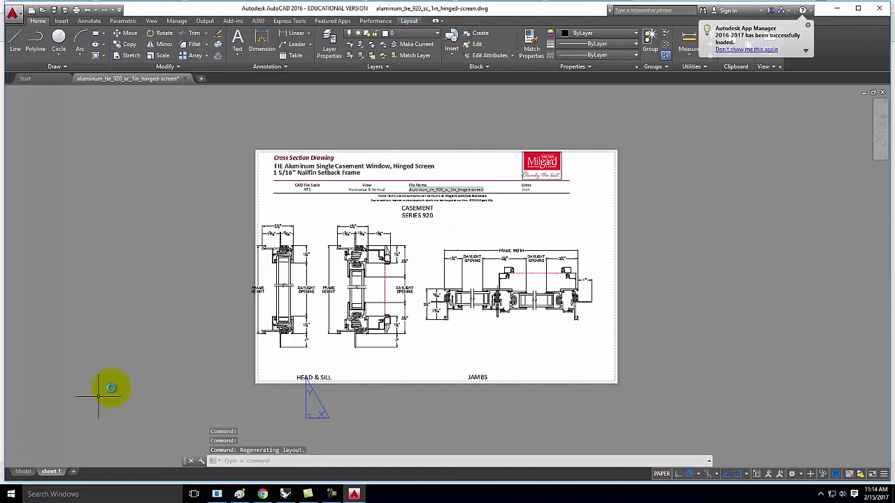
Step: Switch the casement drawing to model space and examine its head, sill and jamb cross sections
{"action": "left_click", "coordinate": [21, 471]}
{"action": "scroll", "coordinate": [312, 308], "scroll_direction": "down", "scroll_amount": 2}
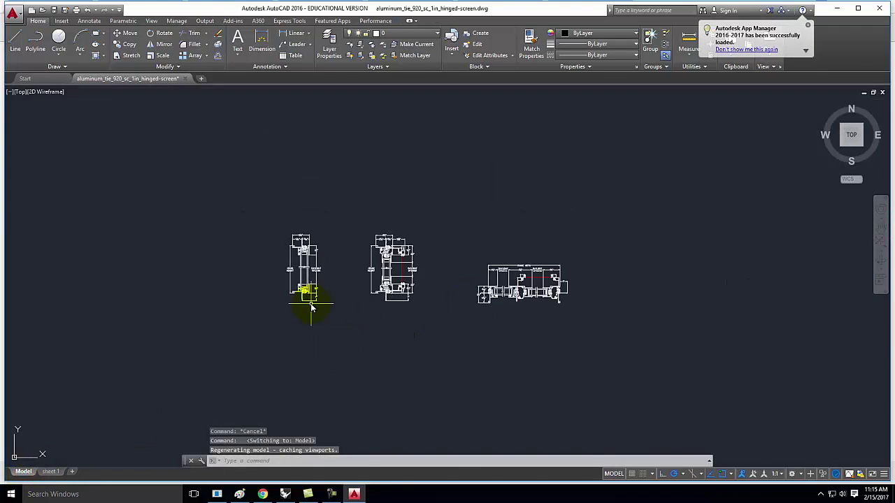
{"action": "scroll", "coordinate": [473, 300], "scroll_direction": "up", "scroll_amount": 4}
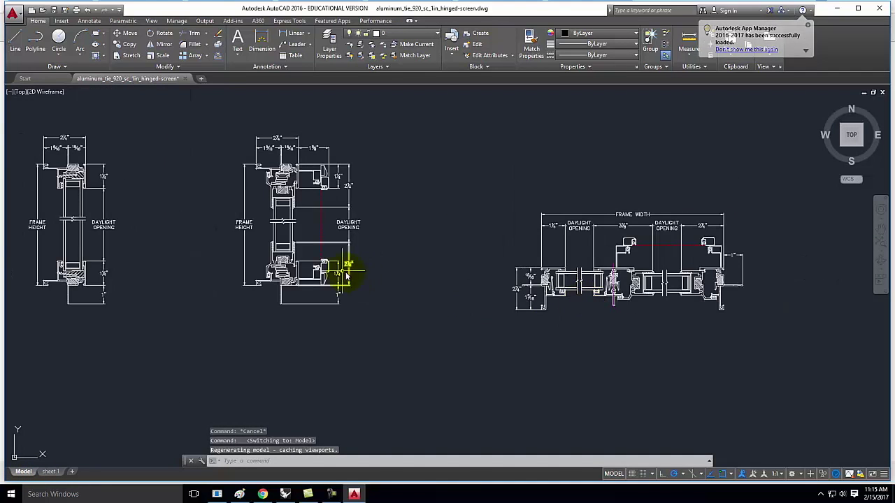
{"action": "scroll", "coordinate": [409, 259], "scroll_direction": "down", "scroll_amount": 2}
{"action": "scroll", "coordinate": [205, 256], "scroll_direction": "up", "scroll_amount": 5}
{"action": "scroll", "coordinate": [383, 278], "scroll_direction": "down", "scroll_amount": 2}
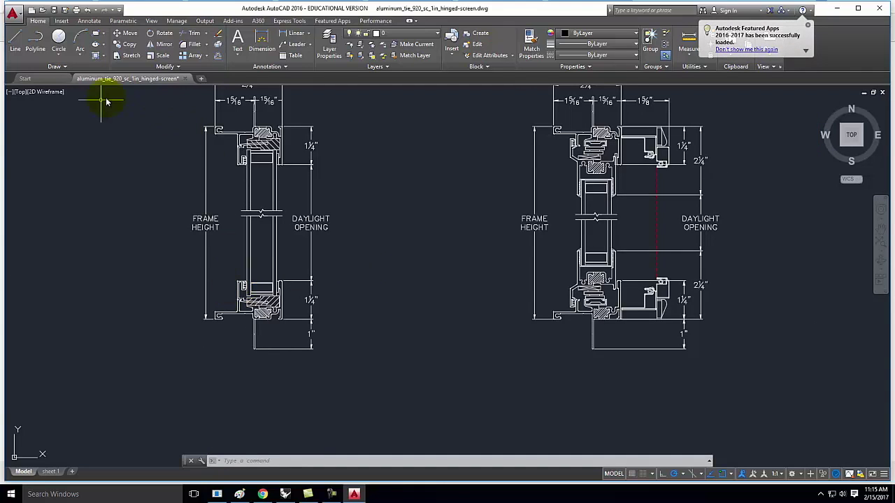
Step: Return to Milgard's Technical Resources page in the browser and filter the product series to Ultra Series
{"action": "left_click", "coordinate": [263, 495]}
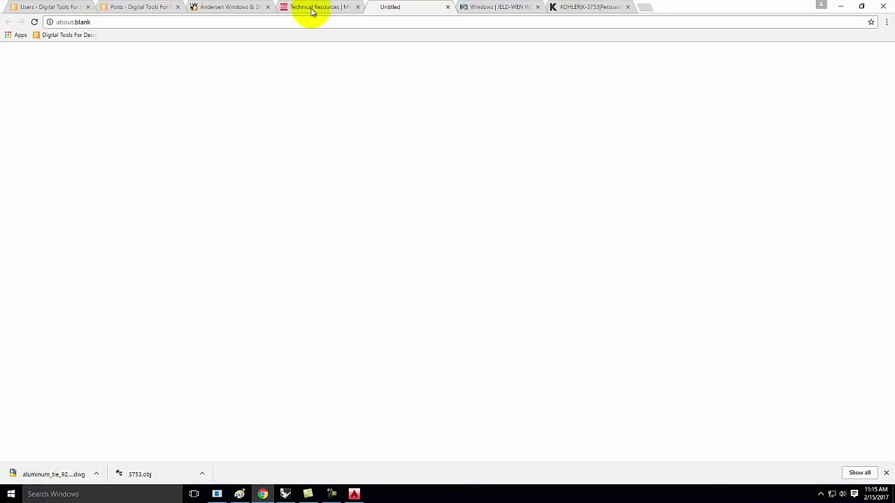
{"action": "left_click", "coordinate": [335, 9]}
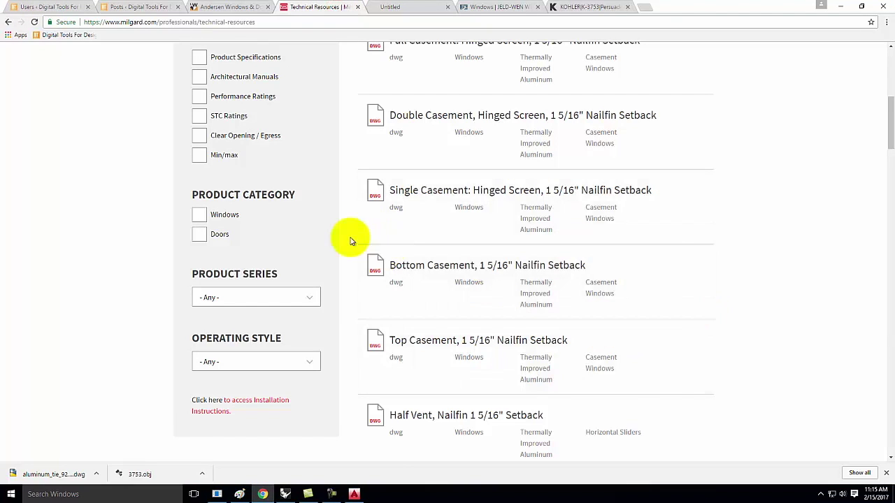
{"action": "scroll", "coordinate": [326, 223], "scroll_direction": "down", "scroll_amount": 1}
{"action": "scroll", "coordinate": [326, 224], "scroll_direction": "down", "scroll_amount": 1}
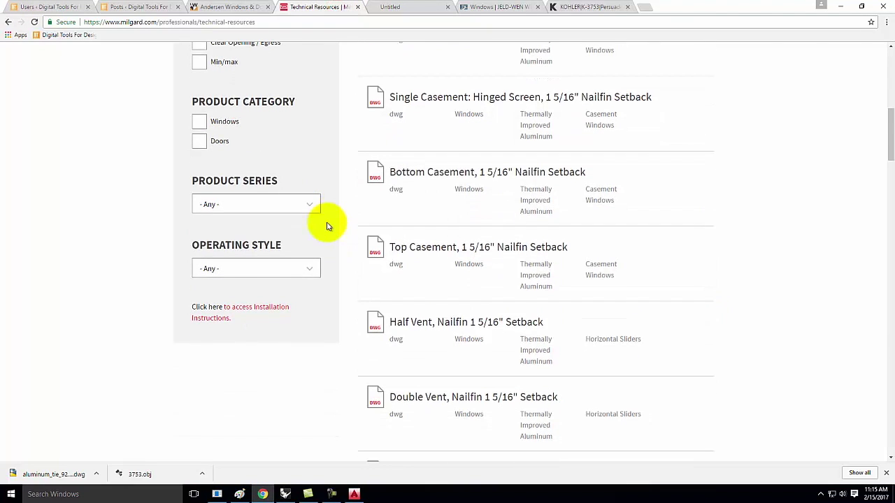
{"action": "left_click", "coordinate": [293, 205]}
{"action": "left_click_drag", "start_coordinate": [316, 244], "coordinate": [315, 287]}
{"action": "left_click", "coordinate": [240, 228]}
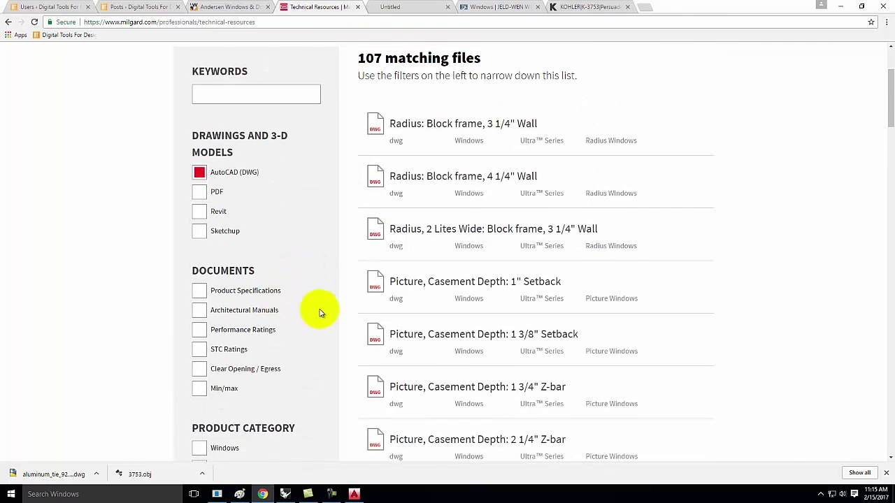
Step: Set the operating style filter to Double Hung and check the list of matching files
{"action": "scroll", "coordinate": [306, 266], "scroll_direction": "down", "scroll_amount": 5}
{"action": "left_click", "coordinate": [305, 224]}
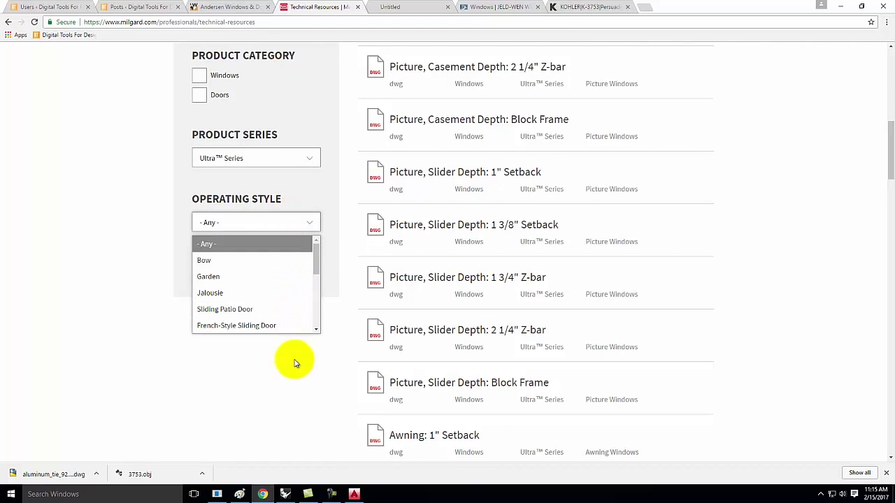
{"action": "left_click_drag", "start_coordinate": [316, 267], "coordinate": [313, 298]}
{"action": "left_click", "coordinate": [236, 292]}
{"action": "scroll", "coordinate": [326, 310], "scroll_direction": "up", "scroll_amount": 5}
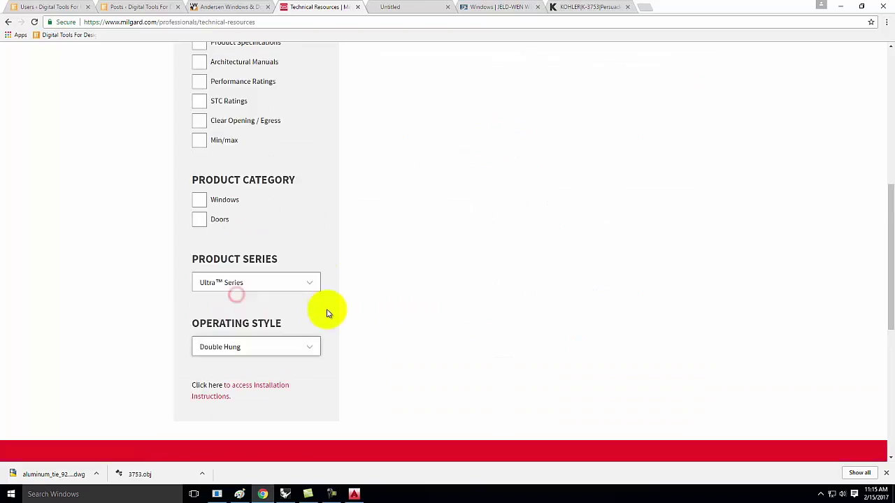
{"action": "scroll", "coordinate": [378, 324], "scroll_direction": "up", "scroll_amount": 2}
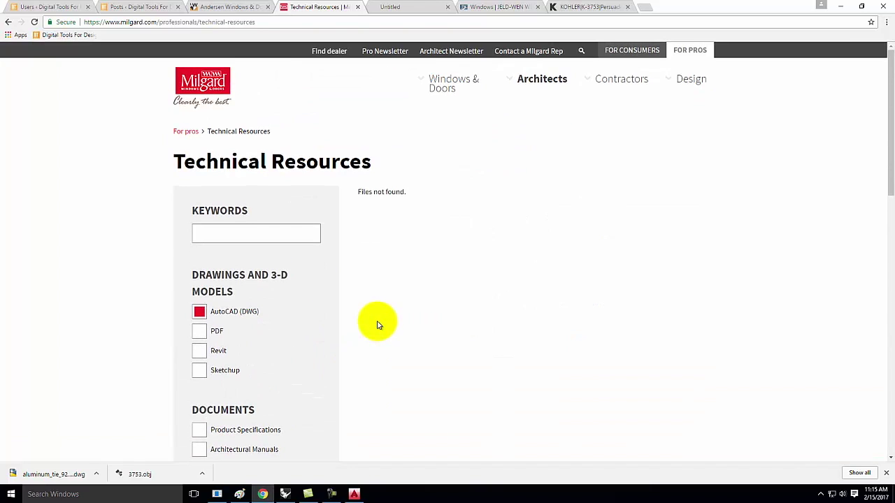
Step: Go to the Andersen website and open the Architect page from its professional resources
{"action": "left_click", "coordinate": [233, 7]}
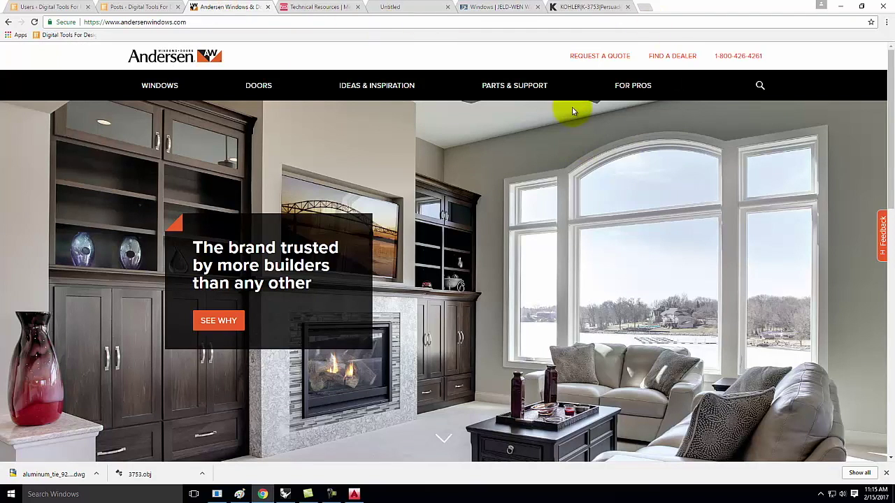
{"action": "left_click", "coordinate": [635, 88]}
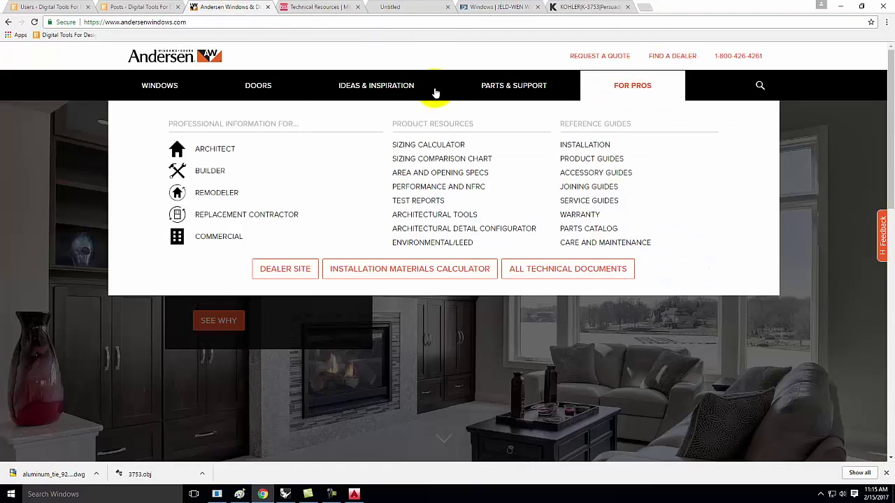
{"action": "left_click", "coordinate": [214, 149]}
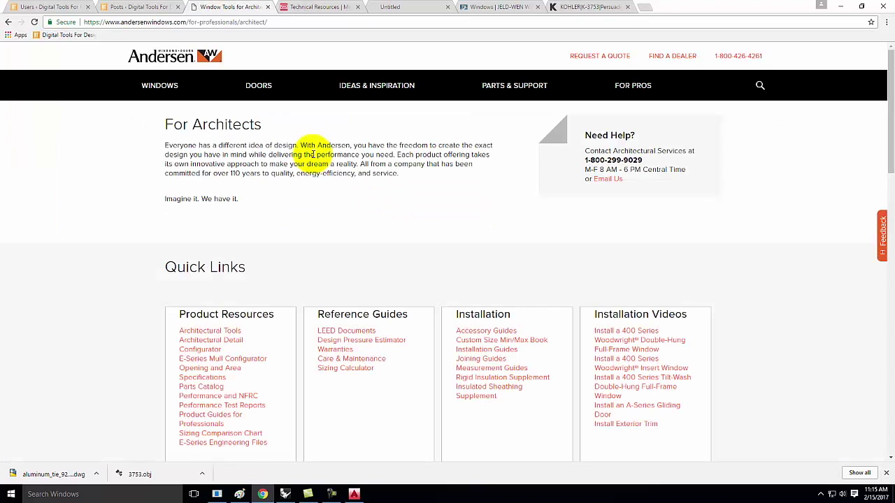
Step: Open Andersen's Architectural Tools page and download the 2D elevation DWG archive for the E-Series casement and awning windows
{"action": "scroll", "coordinate": [322, 225], "scroll_direction": "down", "scroll_amount": 1}
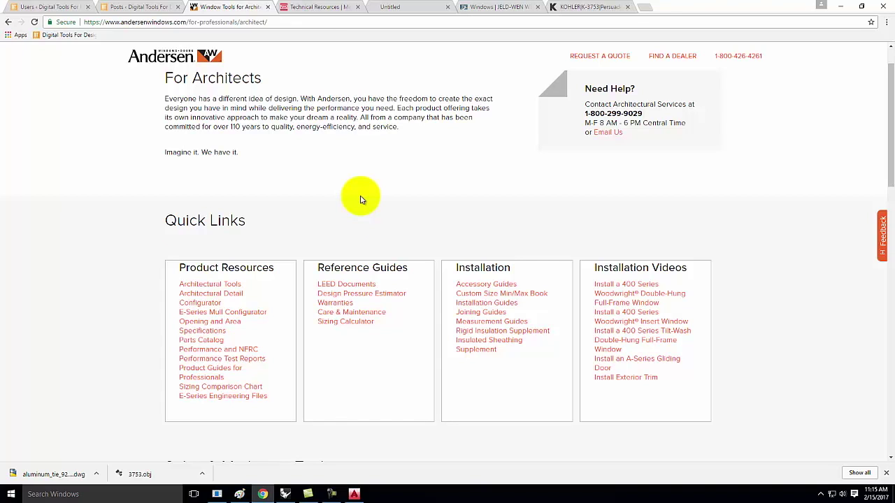
{"action": "left_click", "coordinate": [212, 283]}
{"action": "scroll", "coordinate": [196, 252], "scroll_direction": "down", "scroll_amount": 3}
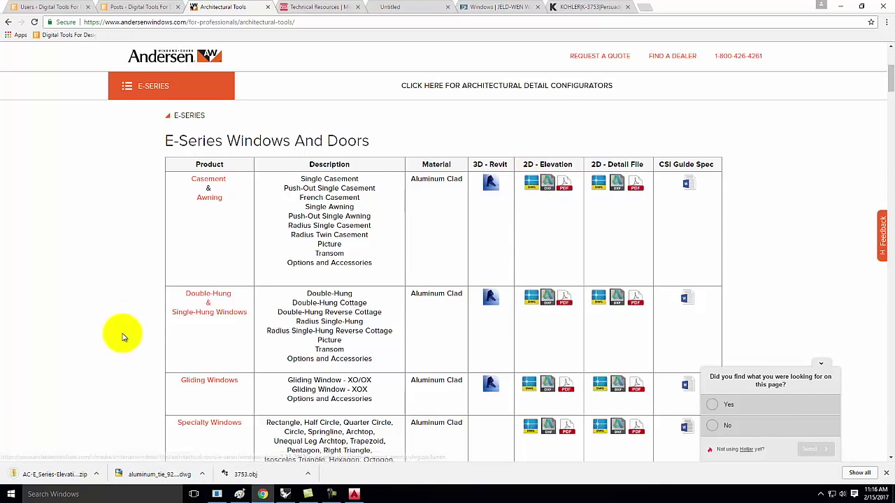
Step: Show the downloaded archive in its folder and open AC-E_Series-Elevations-Casement_Awning.dwg in AutoCAD, dismissing the proxy information notice
{"action": "left_click", "coordinate": [97, 475]}
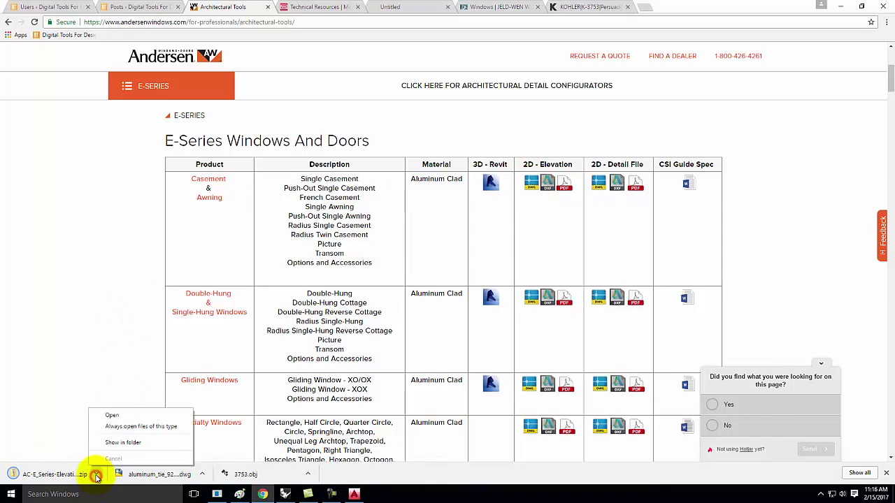
{"action": "left_click", "coordinate": [120, 442]}
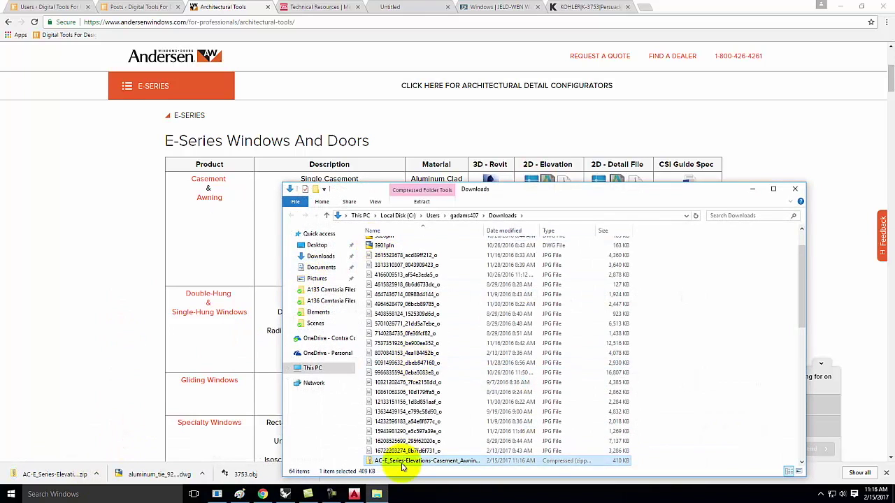
{"action": "double_click", "coordinate": [402, 464]}
{"action": "left_click", "coordinate": [443, 245]}
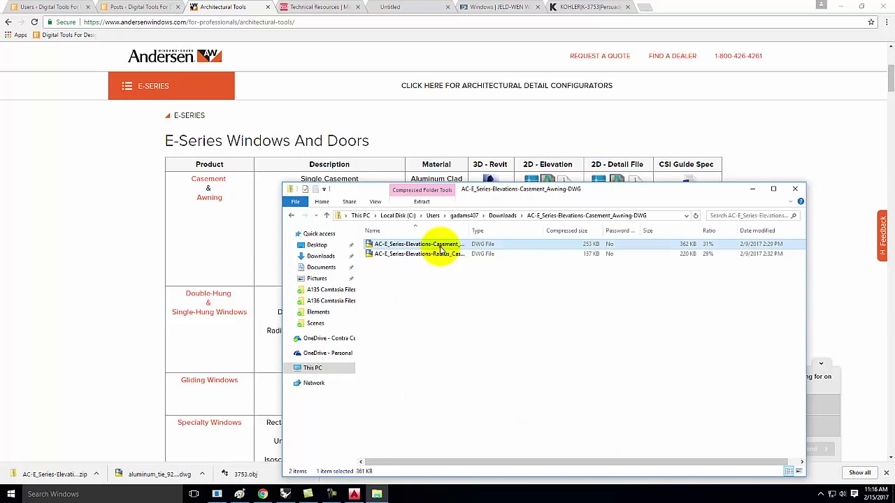
{"action": "double_click", "coordinate": [435, 244]}
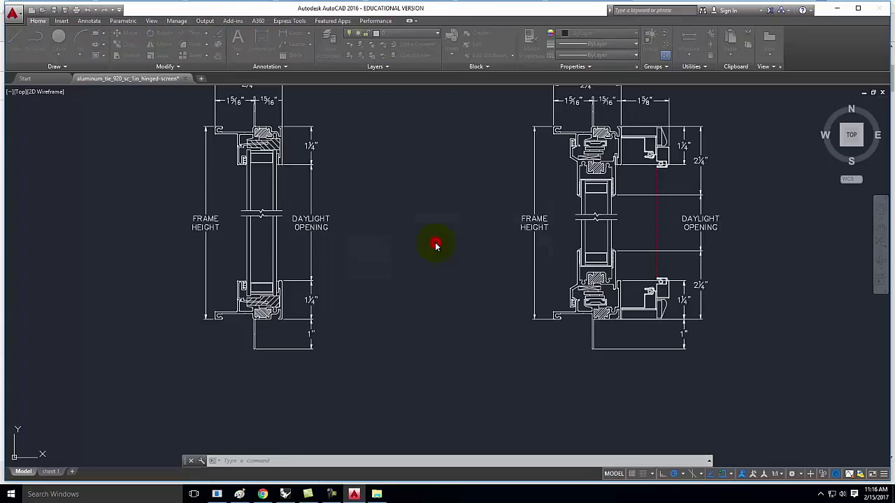
{"action": "left_click", "coordinate": [489, 275]}
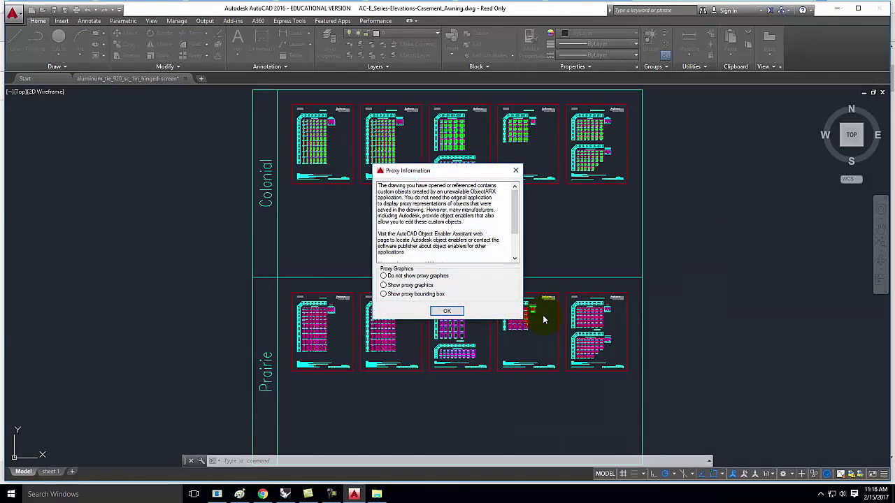
{"action": "left_click", "coordinate": [518, 171]}
Step: Examine the casement and awning elevation sheets in the Colonial and Prairie rows up close and as a whole
{"action": "scroll", "coordinate": [376, 119], "scroll_direction": "up", "scroll_amount": 8}
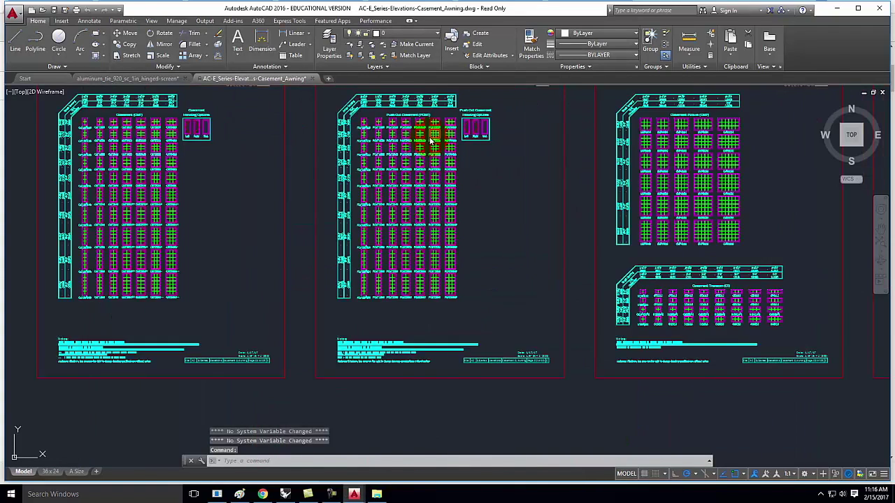
{"action": "scroll", "coordinate": [460, 169], "scroll_direction": "down", "scroll_amount": 6}
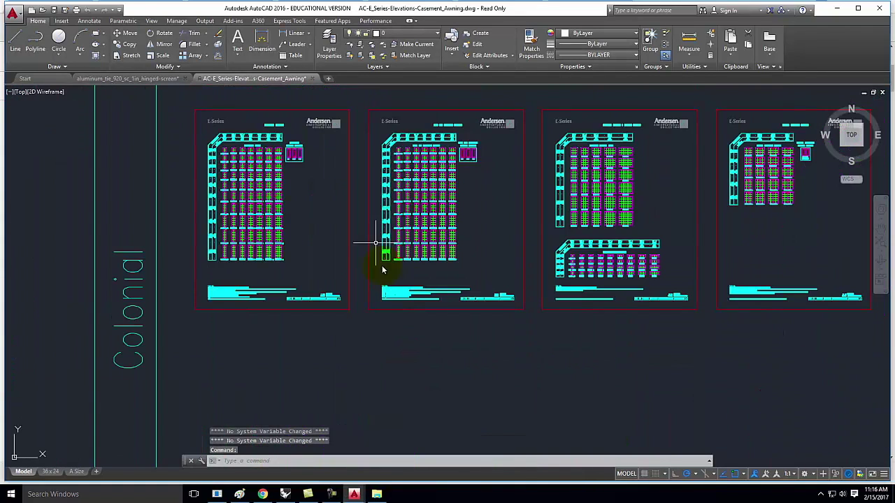
{"action": "scroll", "coordinate": [249, 208], "scroll_direction": "up", "scroll_amount": 6}
{"action": "scroll", "coordinate": [248, 207], "scroll_direction": "down", "scroll_amount": 3}
{"action": "scroll", "coordinate": [249, 207], "scroll_direction": "up", "scroll_amount": 4}
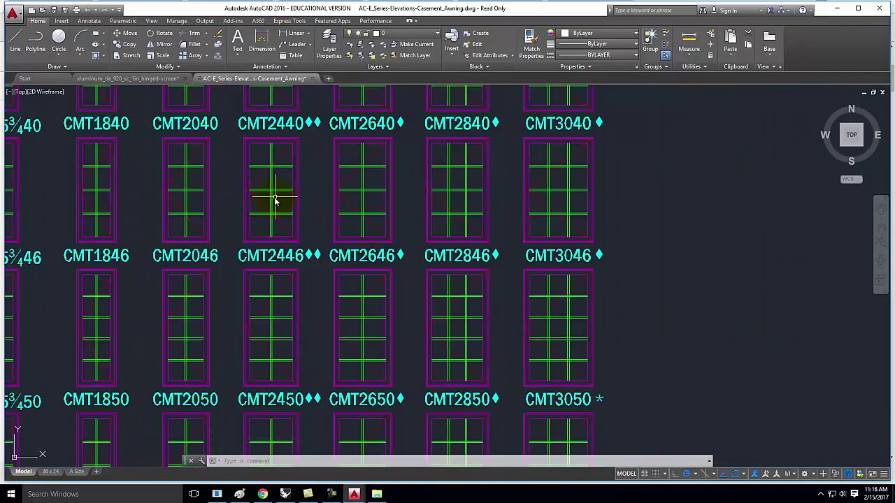
{"action": "scroll", "coordinate": [273, 201], "scroll_direction": "down", "scroll_amount": 6}
{"action": "scroll", "coordinate": [274, 201], "scroll_direction": "down", "scroll_amount": 6}
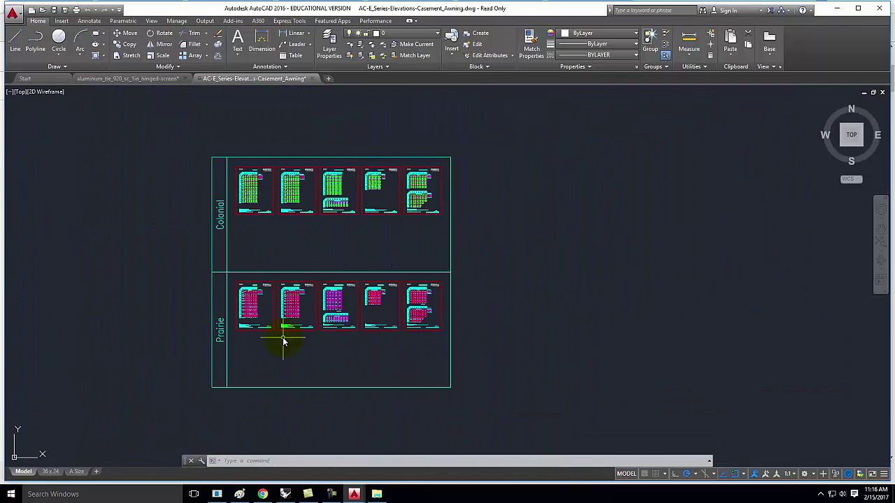
{"action": "scroll", "coordinate": [283, 341], "scroll_direction": "up", "scroll_amount": 8}
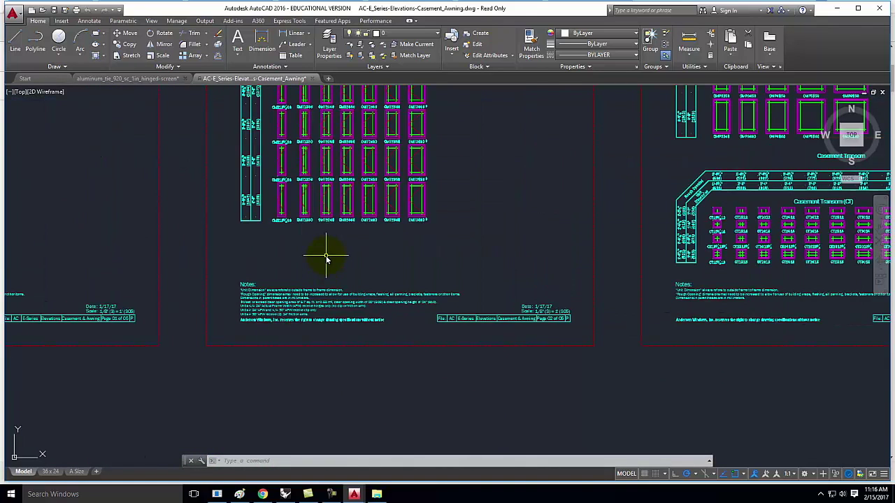
{"action": "scroll", "coordinate": [326, 258], "scroll_direction": "down", "scroll_amount": 4}
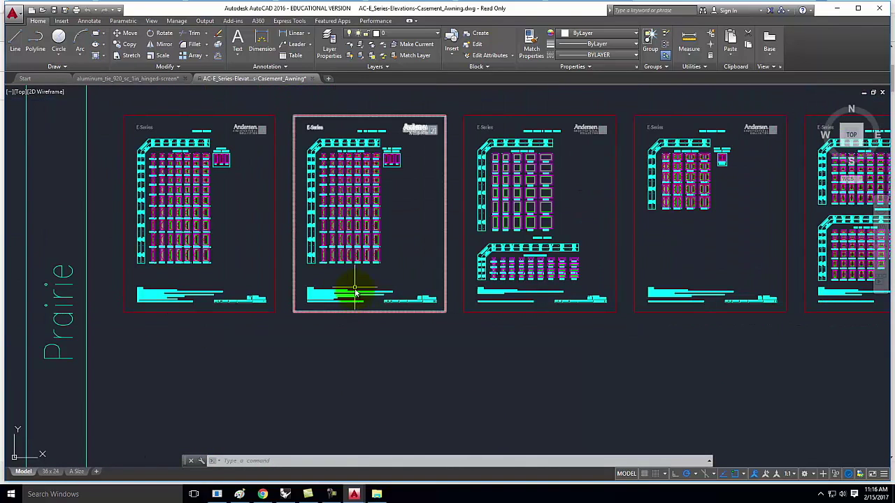
{"action": "scroll", "coordinate": [346, 297], "scroll_direction": "down", "scroll_amount": 3}
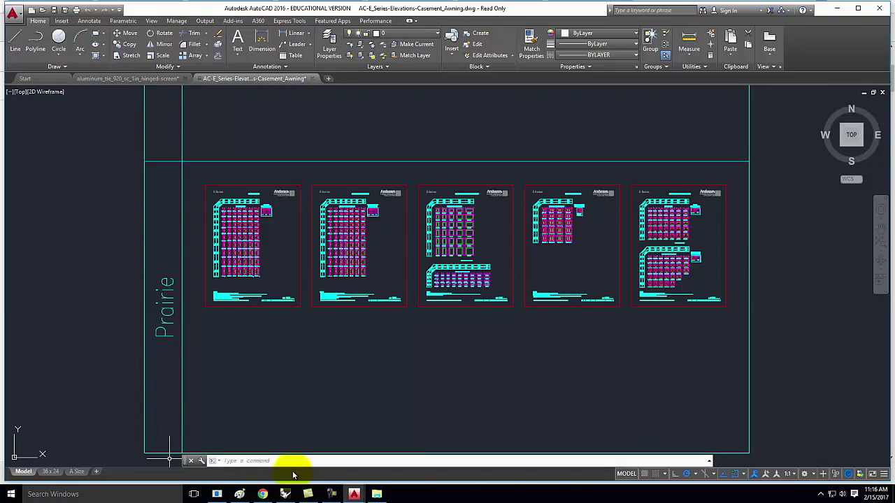
Step: Quit AutoCAD without saving the changes to the open drawings
{"action": "left_click", "coordinate": [883, 13]}
{"action": "left_click", "coordinate": [491, 275]}
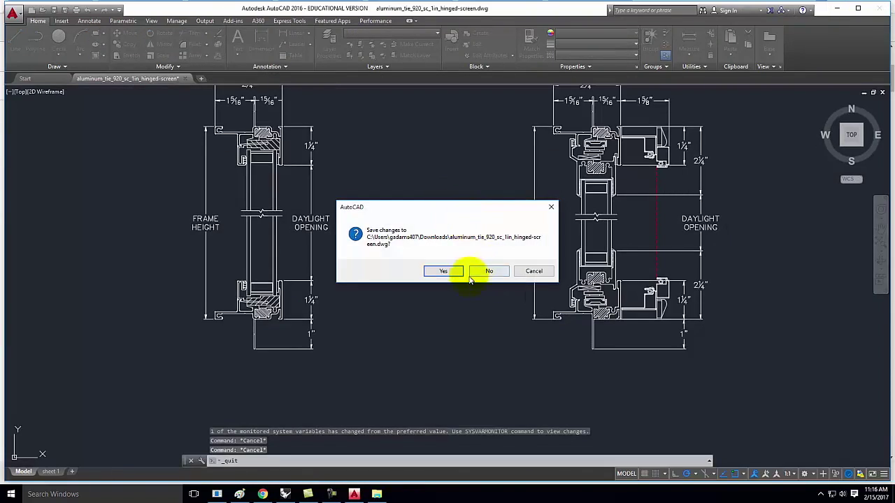
{"action": "left_click", "coordinate": [485, 270]}
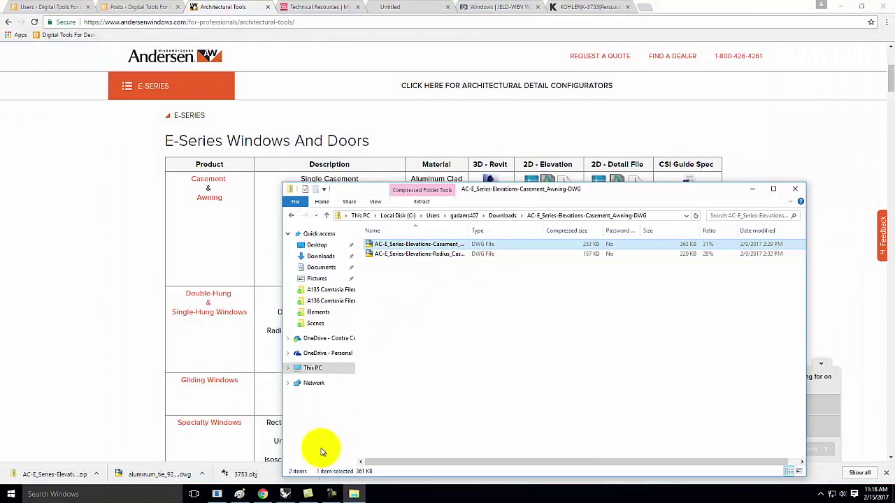
Step: Switch to Rhino and import AD3300_E_Series_Casement_dwg from the Downloads folder, accepting the DWG import options
{"action": "left_click", "coordinate": [285, 493]}
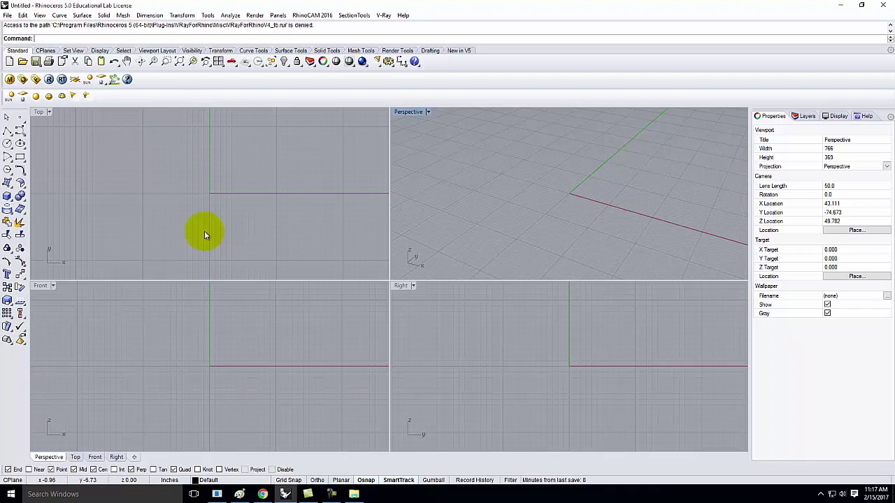
{"action": "left_click", "coordinate": [7, 16]}
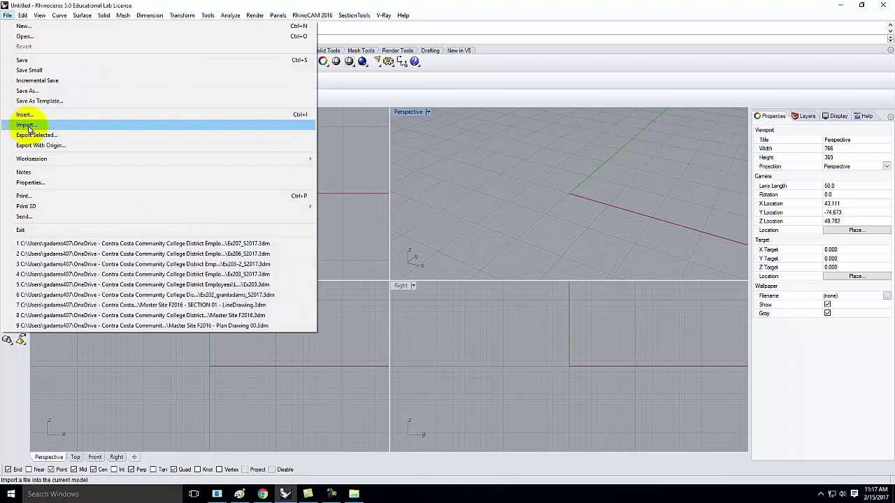
{"action": "left_click", "coordinate": [27, 126]}
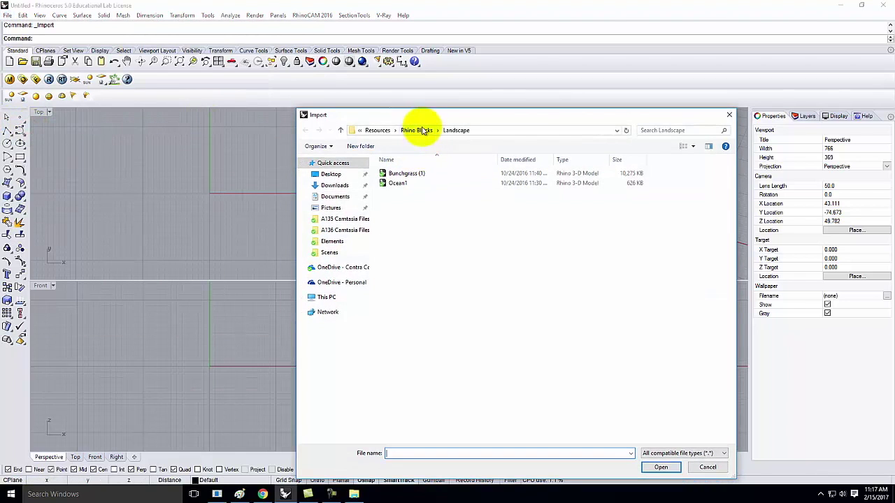
{"action": "left_click", "coordinate": [334, 186]}
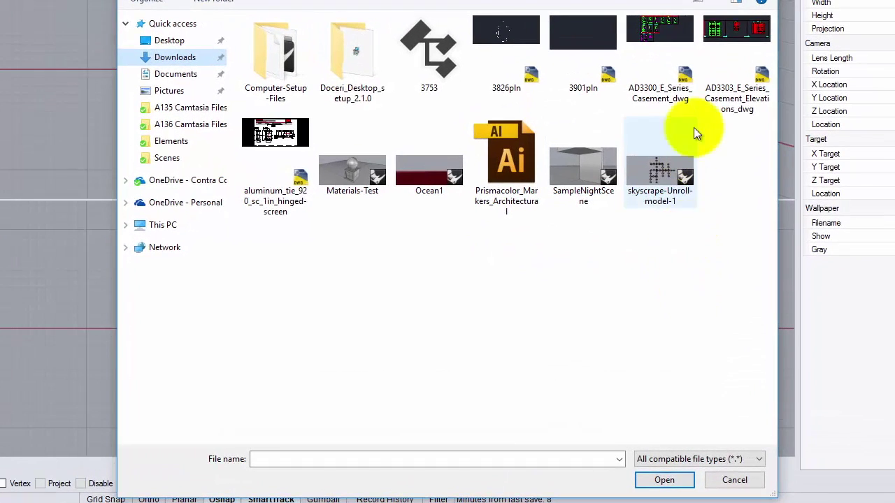
{"action": "left_click", "coordinate": [682, 77]}
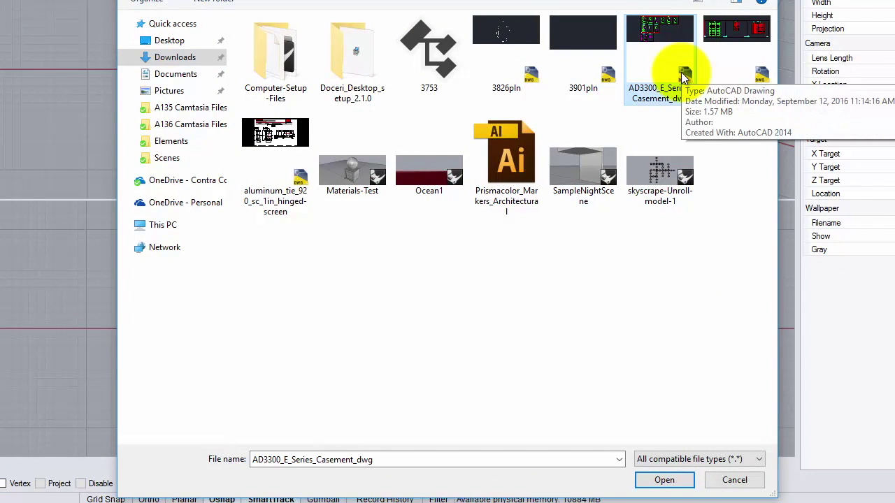
{"action": "key", "text": "Return"}
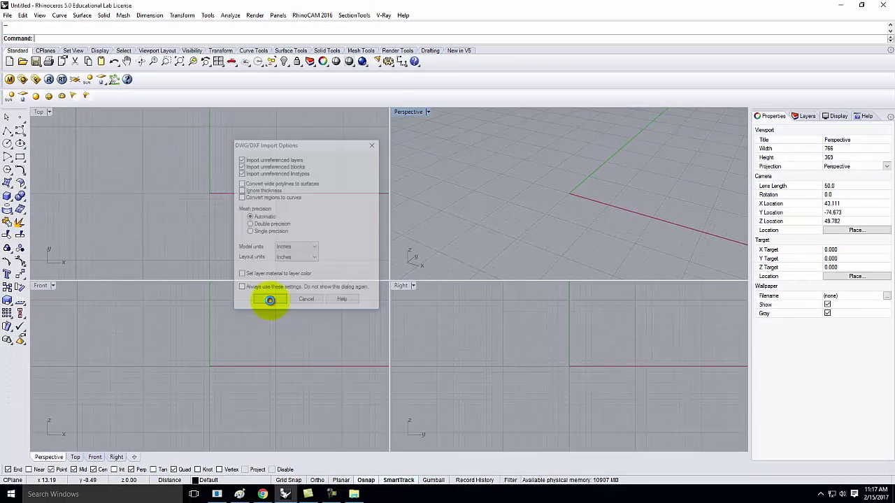
{"action": "left_click", "coordinate": [391, 364]}
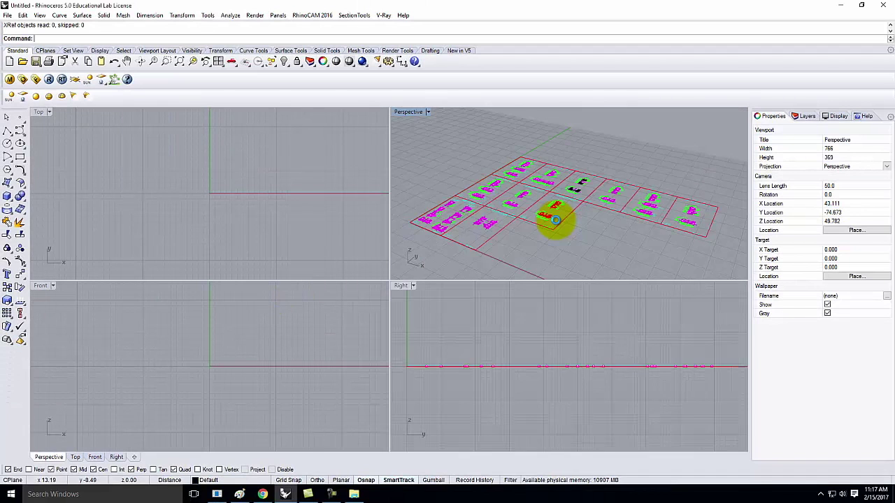
Step: Deselect the imported casement details and look them over in the Top viewport
{"action": "scroll", "coordinate": [224, 210], "scroll_direction": "down", "scroll_amount": 2}
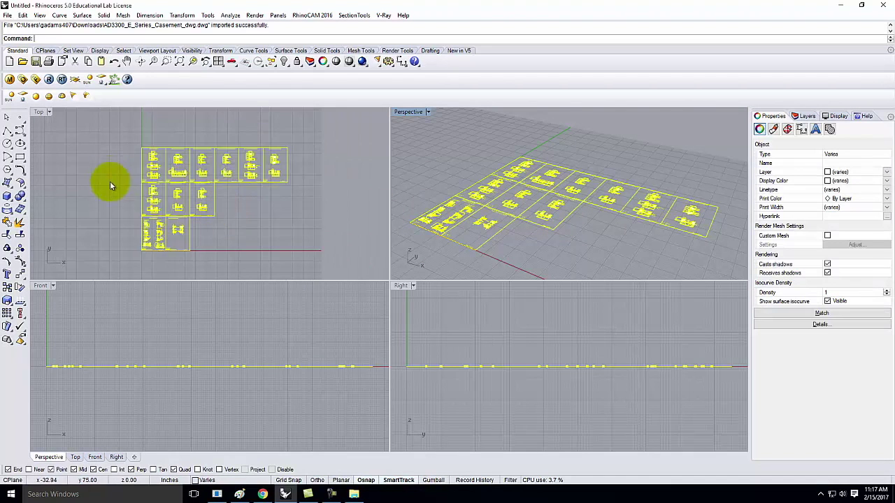
{"action": "scroll", "coordinate": [133, 189], "scroll_direction": "up", "scroll_amount": 3}
{"action": "left_click", "coordinate": [139, 204]}
{"action": "scroll", "coordinate": [217, 189], "scroll_direction": "down", "scroll_amount": 3}
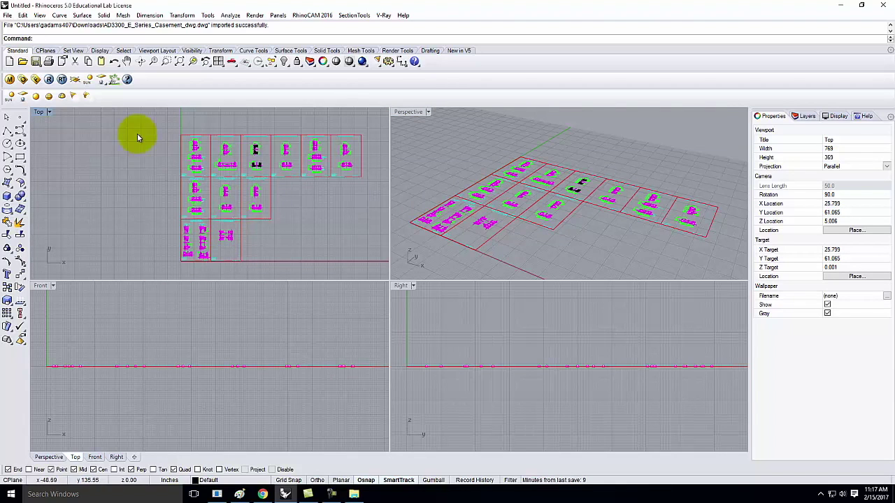
Step: Begin another import from the Downloads folder and choose AD3303_E_Series_Casement_Elevations_dwg
{"action": "left_click", "coordinate": [8, 16]}
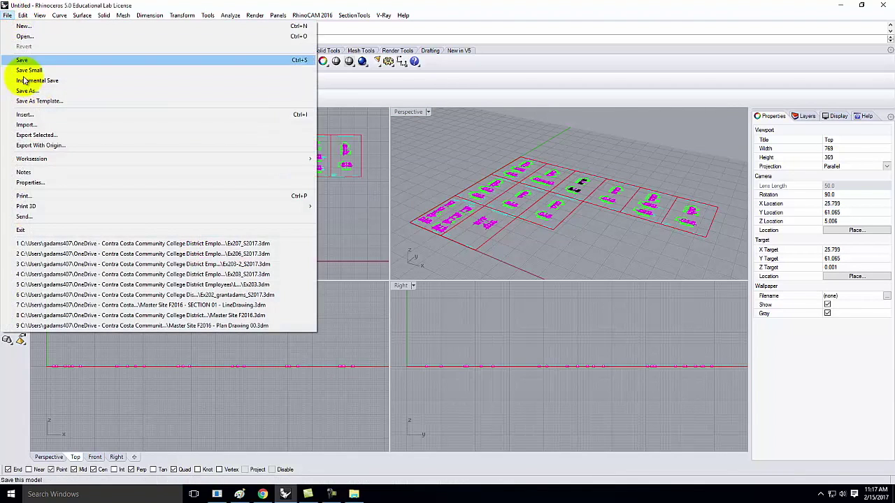
{"action": "left_click", "coordinate": [30, 125]}
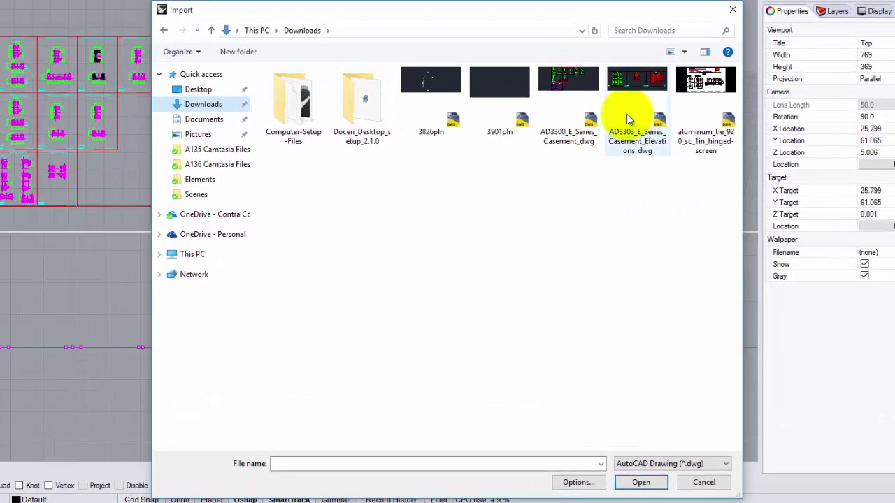
{"action": "left_click", "coordinate": [653, 175]}
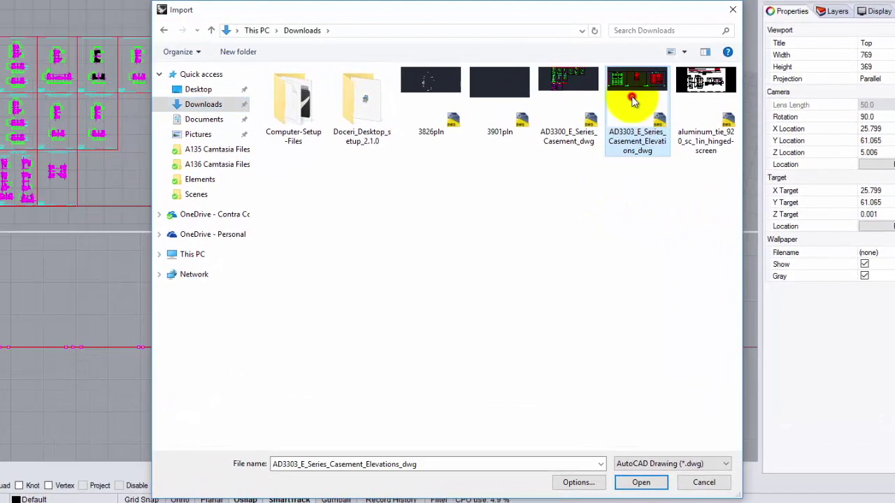
Step: Check the importable formats by switching the file type to 3D Studio (*.3ds) and back to AutoCAD Drawing (*.dwg)
{"action": "left_click", "coordinate": [659, 466]}
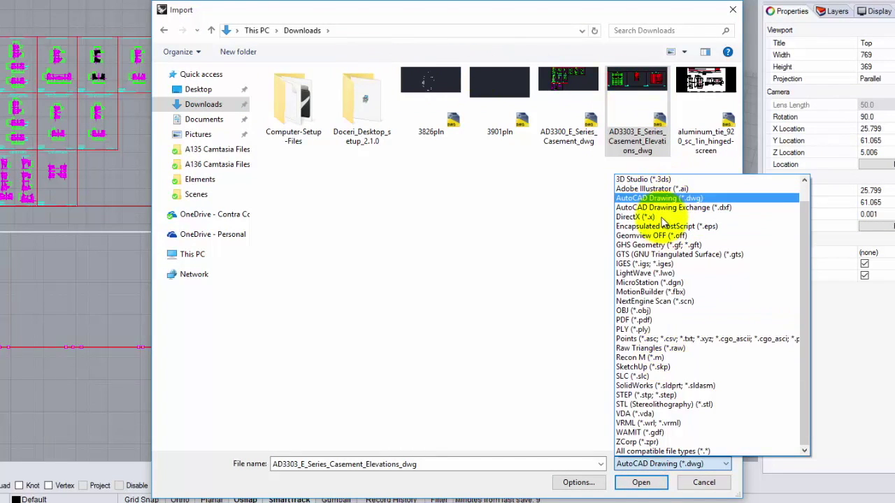
{"action": "left_click", "coordinate": [648, 180]}
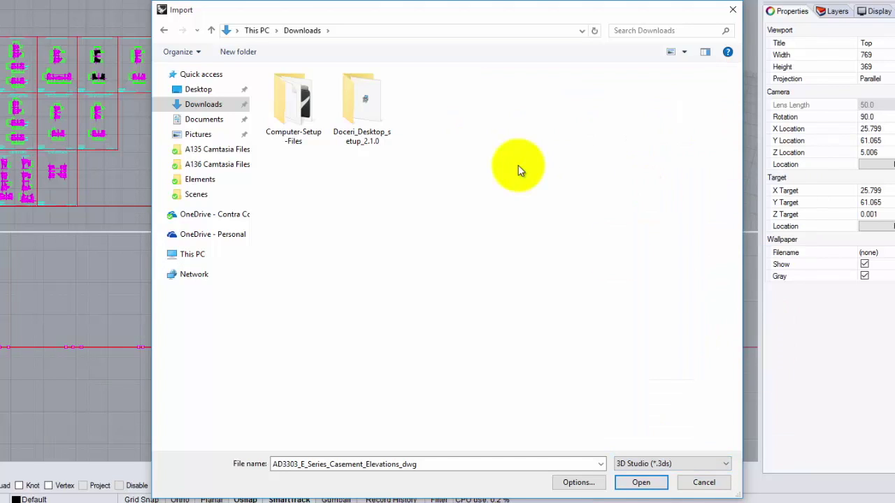
{"action": "left_click", "coordinate": [655, 463]}
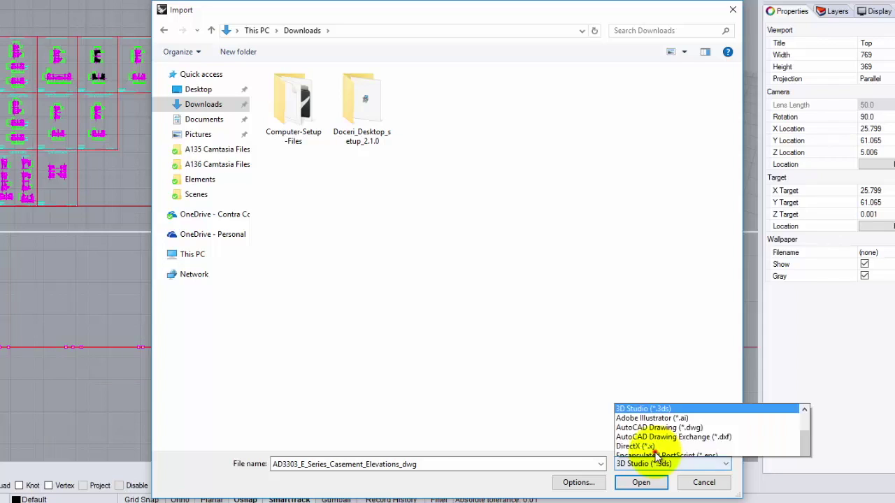
{"action": "left_click", "coordinate": [661, 200]}
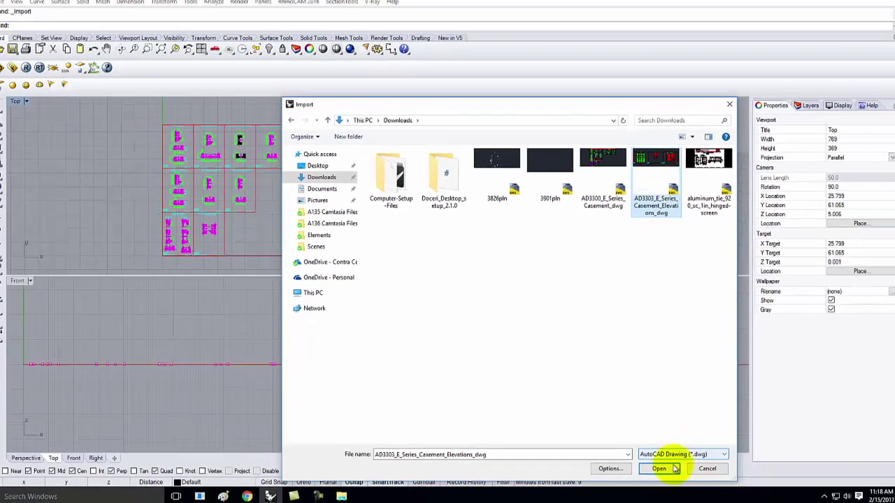
Step: Import the chosen casement elevations drawing with the default DWG import options
{"action": "left_click", "coordinate": [661, 484]}
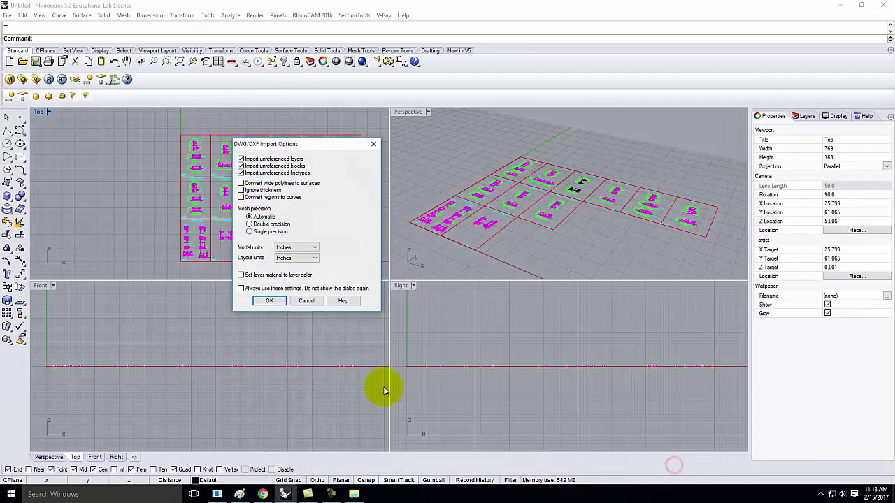
{"action": "left_click", "coordinate": [269, 300]}
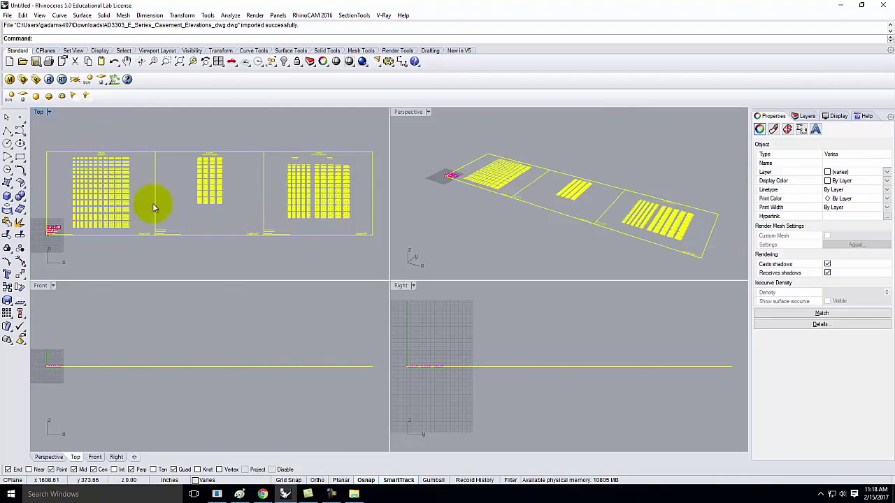
Step: Maximize the Top viewport and examine the imported casement elevation sheets up close and as a whole
{"action": "double_click", "coordinate": [39, 112]}
{"action": "scroll", "coordinate": [192, 326], "scroll_direction": "up", "scroll_amount": 6}
{"action": "scroll", "coordinate": [399, 266], "scroll_direction": "down", "scroll_amount": 6}
{"action": "scroll", "coordinate": [398, 227], "scroll_direction": "up", "scroll_amount": 5}
{"action": "scroll", "coordinate": [399, 225], "scroll_direction": "up", "scroll_amount": 2}
{"action": "scroll", "coordinate": [224, 206], "scroll_direction": "down", "scroll_amount": 2}
{"action": "scroll", "coordinate": [559, 230], "scroll_direction": "down", "scroll_amount": 3}
{"action": "scroll", "coordinate": [554, 234], "scroll_direction": "up", "scroll_amount": 4}
{"action": "scroll", "coordinate": [554, 234], "scroll_direction": "down", "scroll_amount": 5}
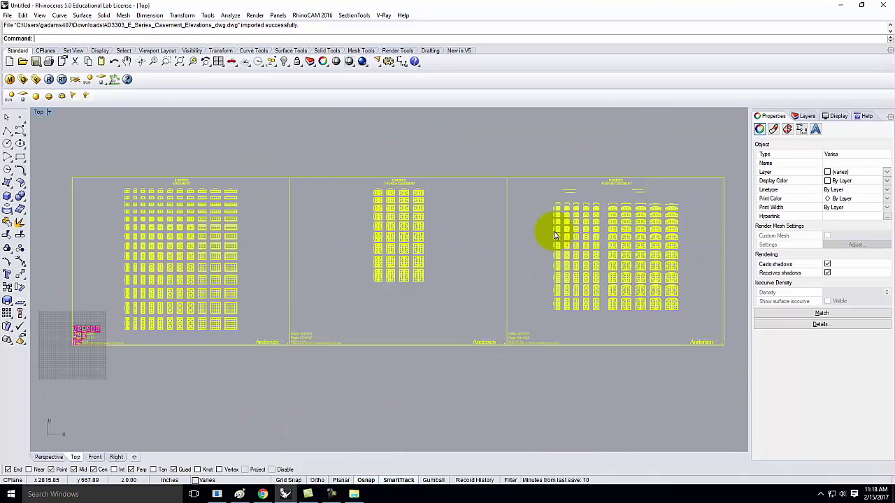
Step: Deselect the imported sheets and select the window in the third column, sixth row of the E-Series French Casement sheet
{"action": "scroll", "coordinate": [78, 336], "scroll_direction": "up", "scroll_amount": 8}
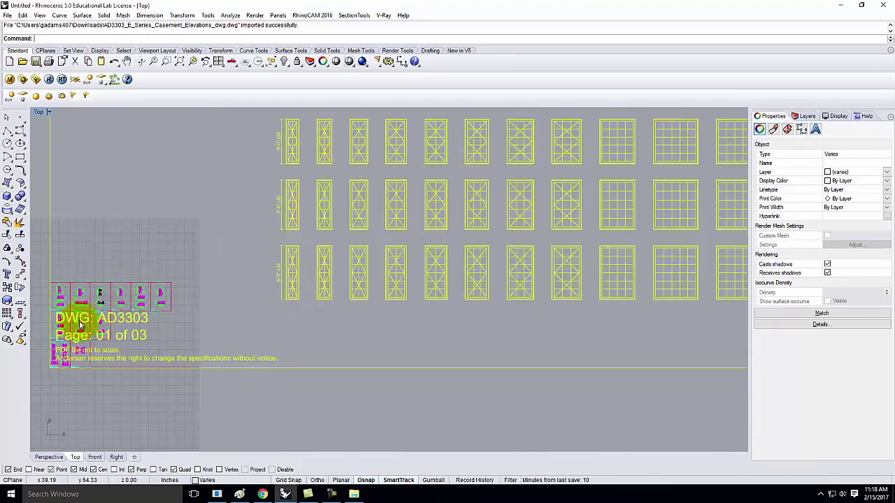
{"action": "scroll", "coordinate": [80, 326], "scroll_direction": "down", "scroll_amount": 8}
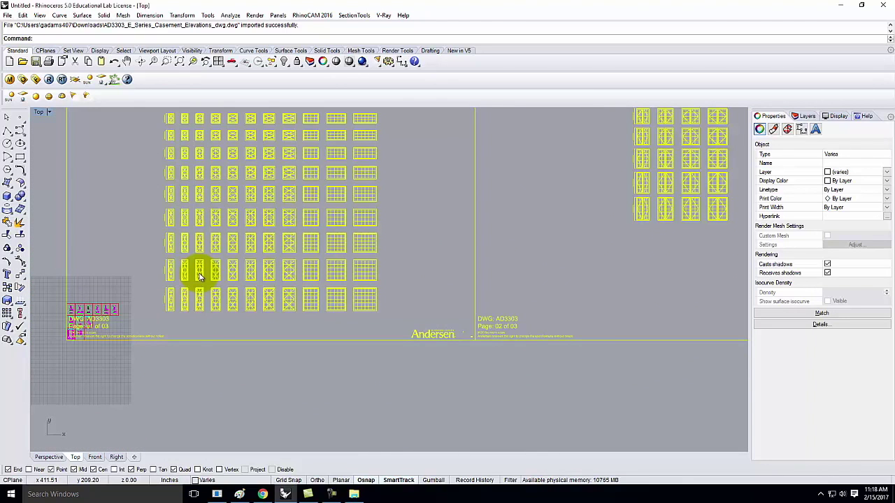
{"action": "left_click", "coordinate": [435, 206]}
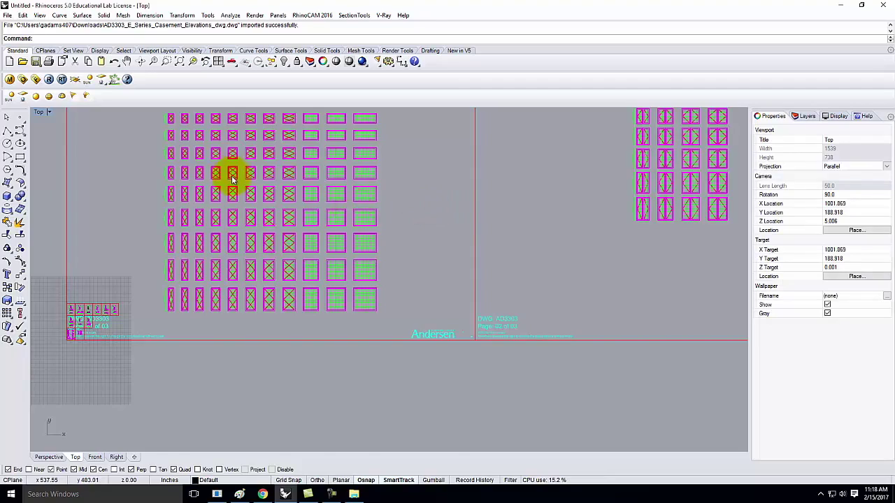
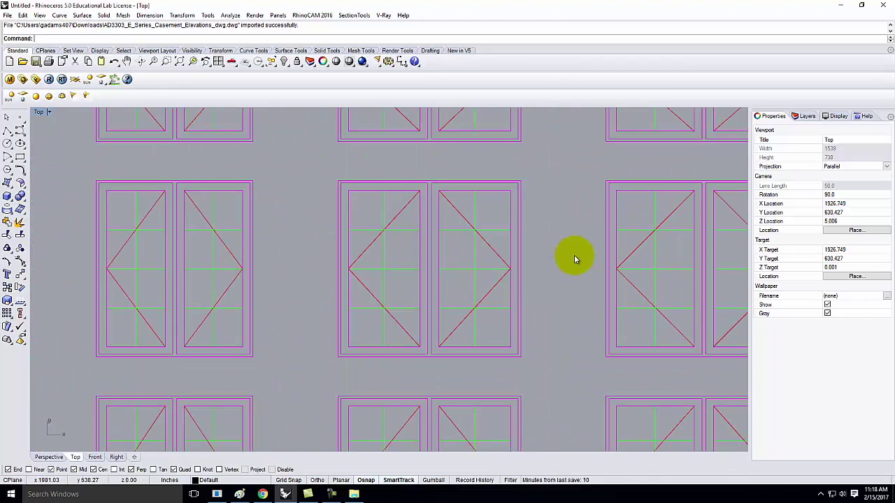
{"action": "left_click_drag", "start_coordinate": [316, 157], "coordinate": [547, 369]}
Step: Examine the row and column dimension labels that give the selected French casement window's size
{"action": "scroll", "coordinate": [307, 286], "scroll_direction": "down", "scroll_amount": 10}
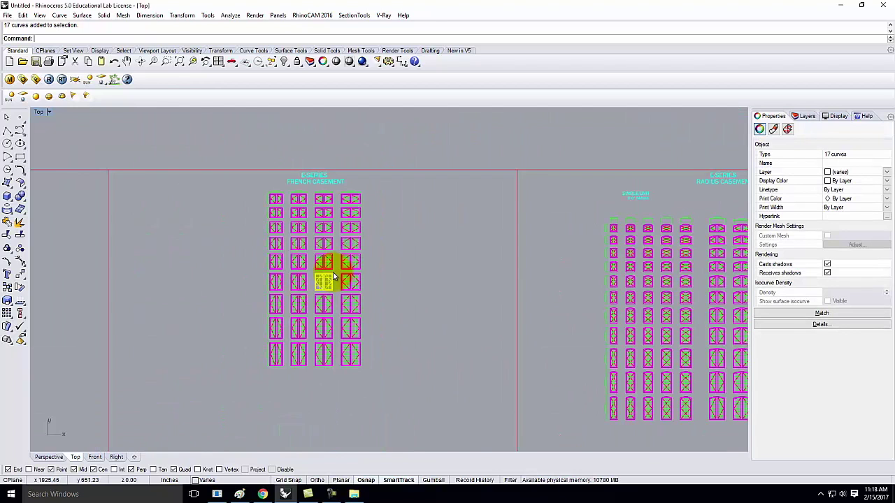
{"action": "scroll", "coordinate": [313, 284], "scroll_direction": "up", "scroll_amount": 6}
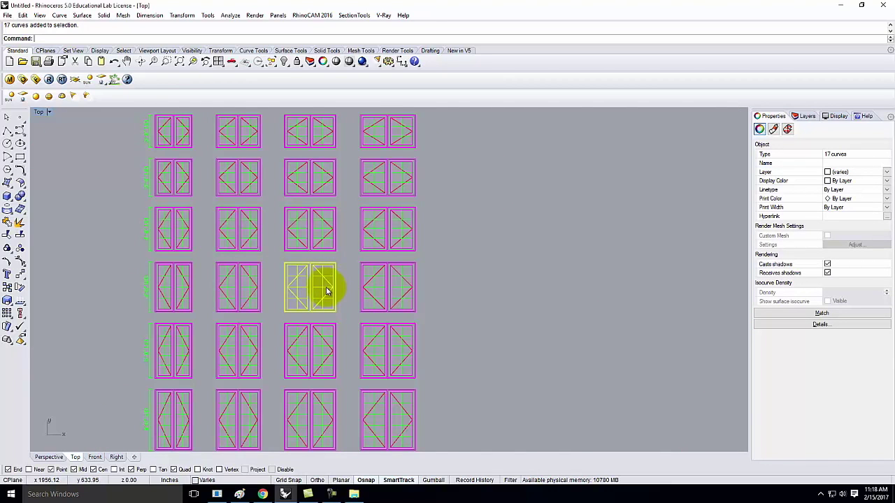
{"action": "scroll", "coordinate": [326, 291], "scroll_direction": "up", "scroll_amount": 2}
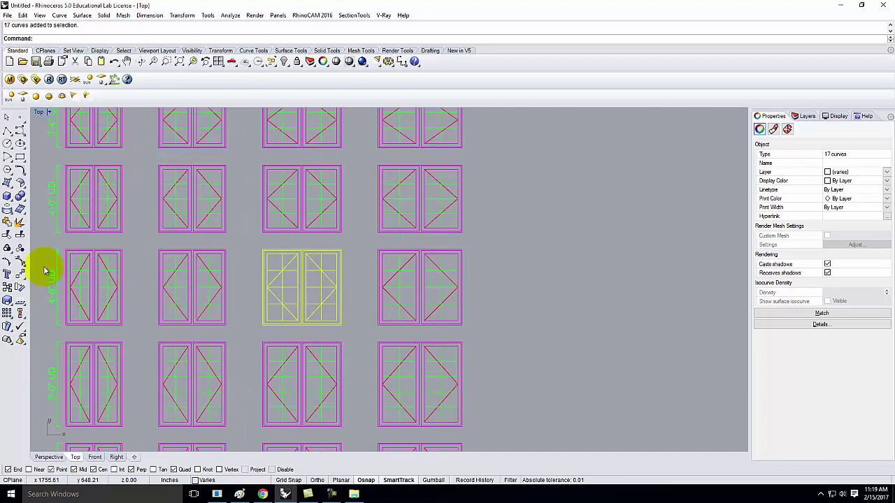
{"action": "scroll", "coordinate": [336, 326], "scroll_direction": "down", "scroll_amount": 5}
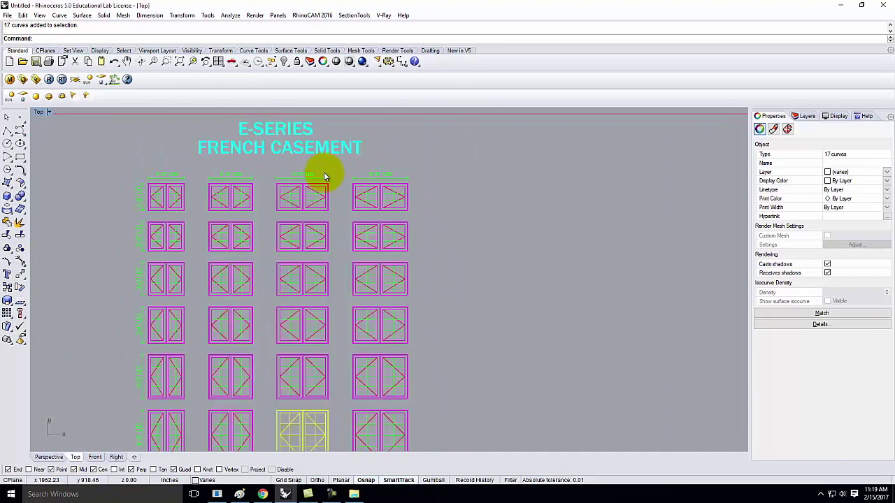
{"action": "scroll", "coordinate": [324, 176], "scroll_direction": "up", "scroll_amount": 3}
{"action": "scroll", "coordinate": [318, 184], "scroll_direction": "down", "scroll_amount": 4}
{"action": "scroll", "coordinate": [294, 310], "scroll_direction": "down", "scroll_amount": 2}
{"action": "scroll", "coordinate": [314, 299], "scroll_direction": "up", "scroll_amount": 4}
{"action": "scroll", "coordinate": [313, 301], "scroll_direction": "up", "scroll_amount": 5}
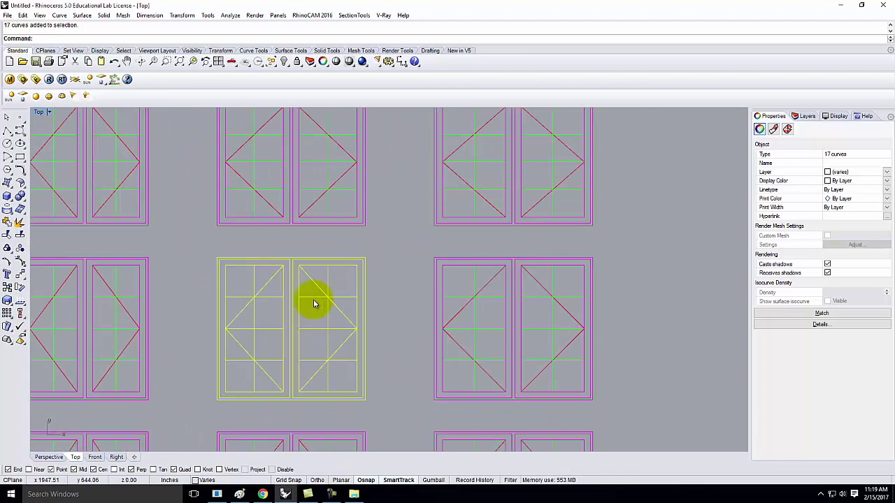
Step: Measure the selected window's overall height with the Distance command
{"action": "type", "text": "Dis"}
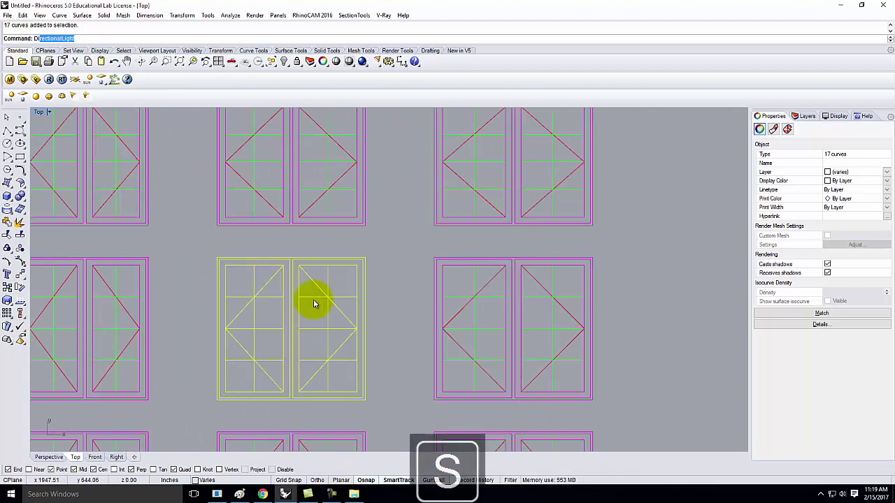
{"action": "type", "text": "tance"}
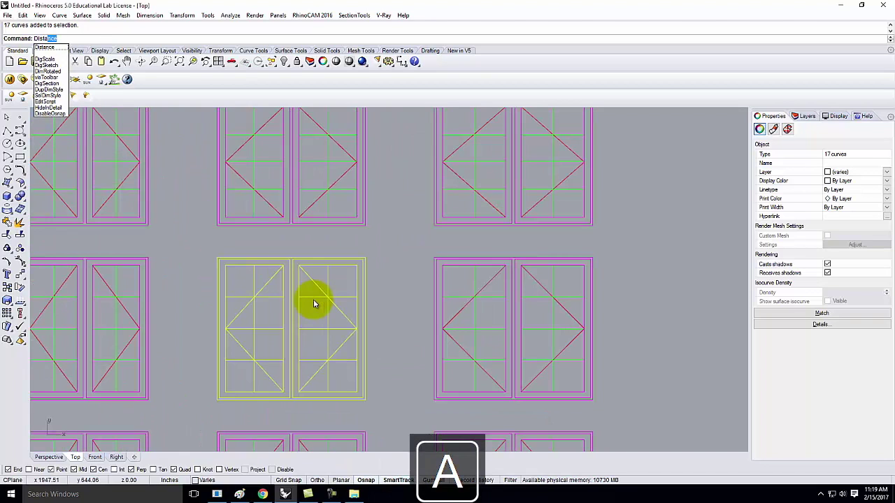
{"action": "key", "text": "Return"}
{"action": "left_click", "coordinate": [214, 258]}
{"action": "left_click", "coordinate": [207, 397]}
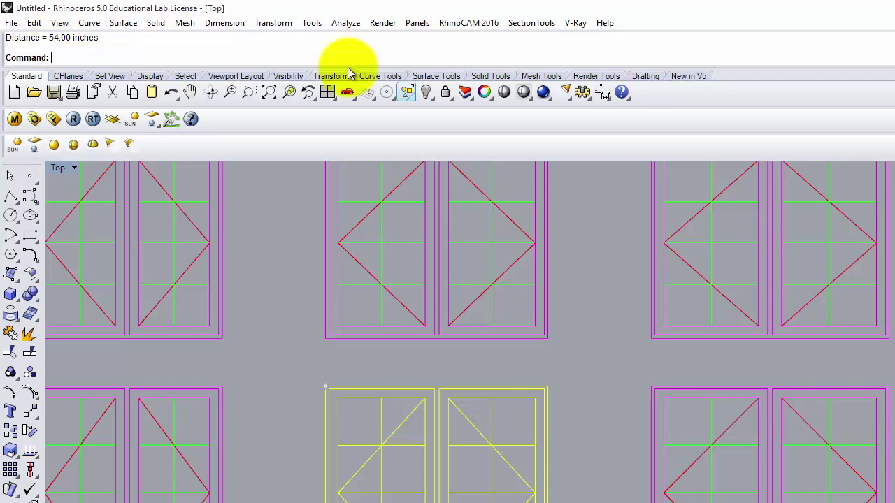
Step: Set the Distance units to Feet_Inches and measure the selected window's overall width
{"action": "right_click", "coordinate": [289, 356]}
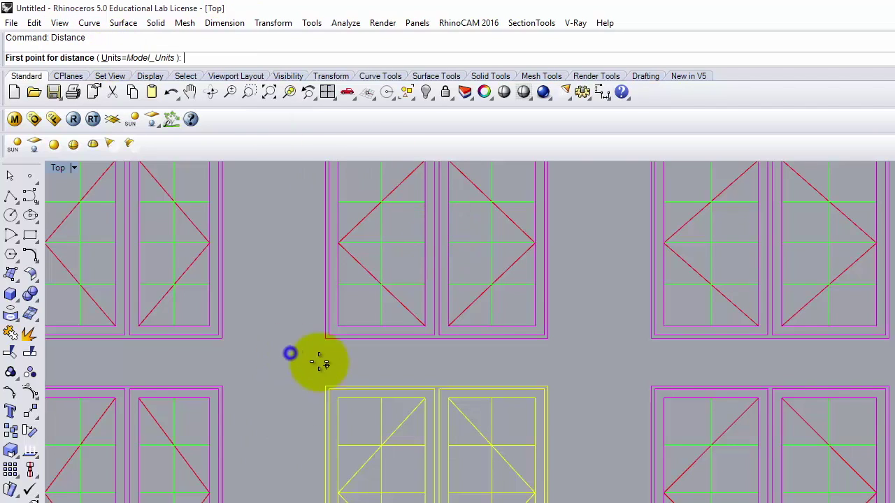
{"action": "left_click", "coordinate": [137, 58]}
{"action": "left_click", "coordinate": [604, 58]}
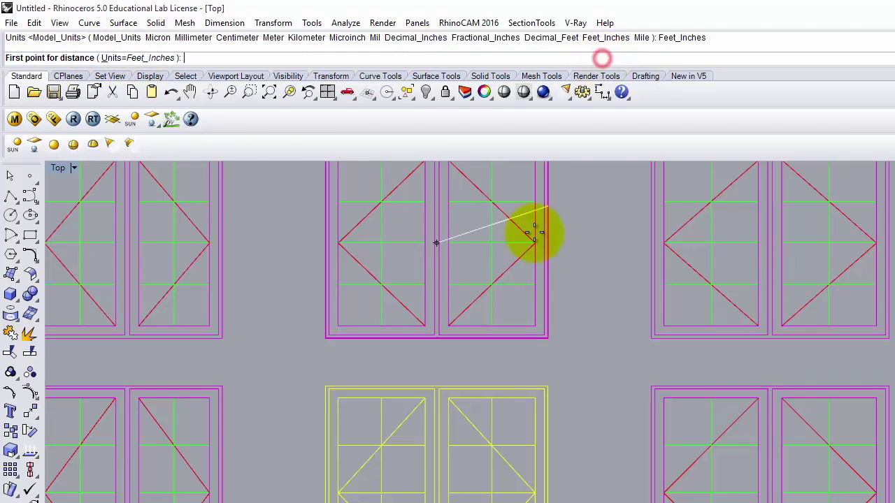
{"action": "left_click", "coordinate": [326, 384]}
{"action": "left_click", "coordinate": [550, 382]}
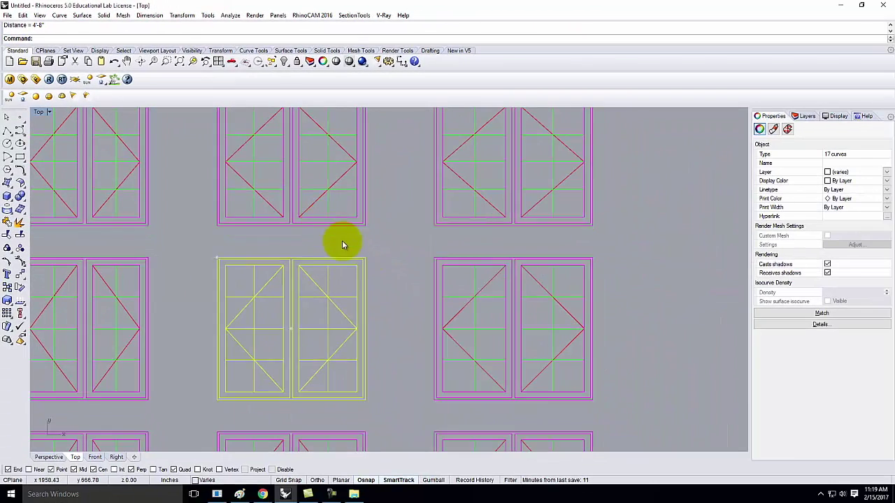
Step: Reselect all curves of the same French casement window and move them into the empty space above the sheets
{"action": "left_click", "coordinate": [391, 281]}
{"action": "left_click_drag", "start_coordinate": [242, 279], "coordinate": [448, 469]}
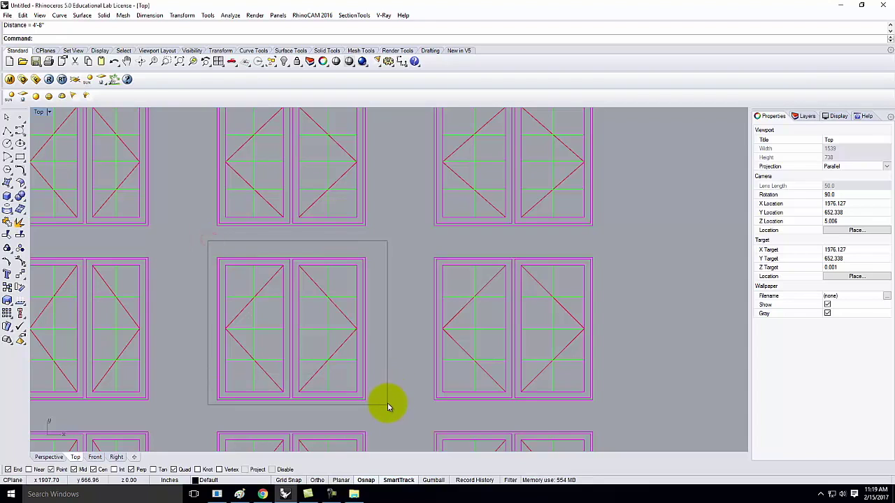
{"action": "left_click_drag", "start_coordinate": [389, 407], "coordinate": [391, 408]}
{"action": "scroll", "coordinate": [273, 286], "scroll_direction": "down", "scroll_amount": 5}
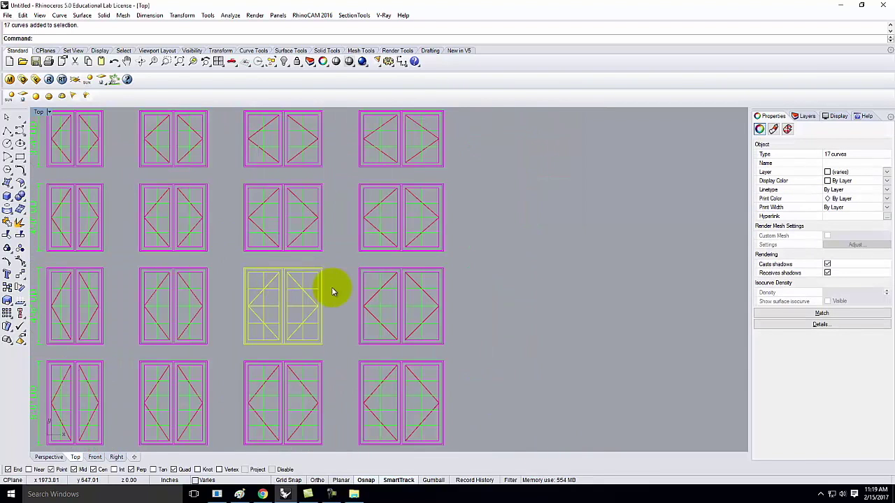
{"action": "scroll", "coordinate": [350, 285], "scroll_direction": "down", "scroll_amount": 6}
{"action": "type", "text": "M"}
{"action": "key", "text": "Return"}
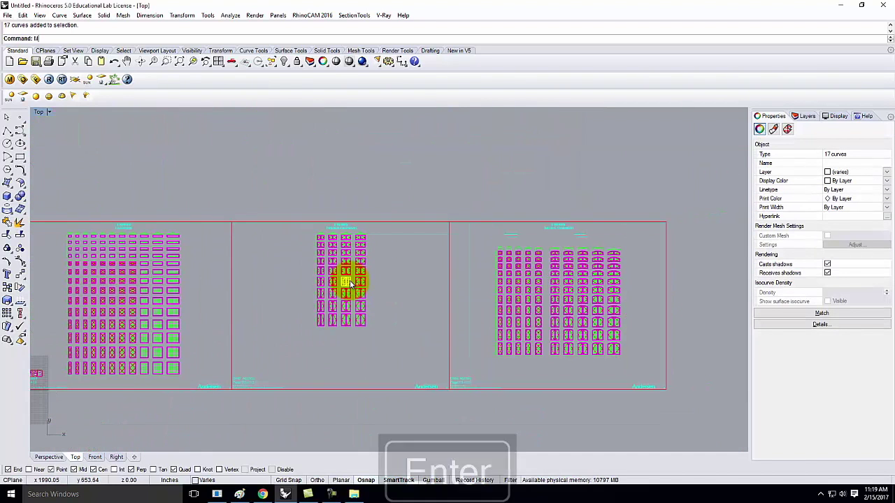
{"action": "left_click", "coordinate": [392, 289]}
{"action": "left_click", "coordinate": [365, 161]}
{"action": "key", "text": "Escape"}
{"action": "scroll", "coordinate": [363, 189], "scroll_direction": "down", "scroll_amount": 2}
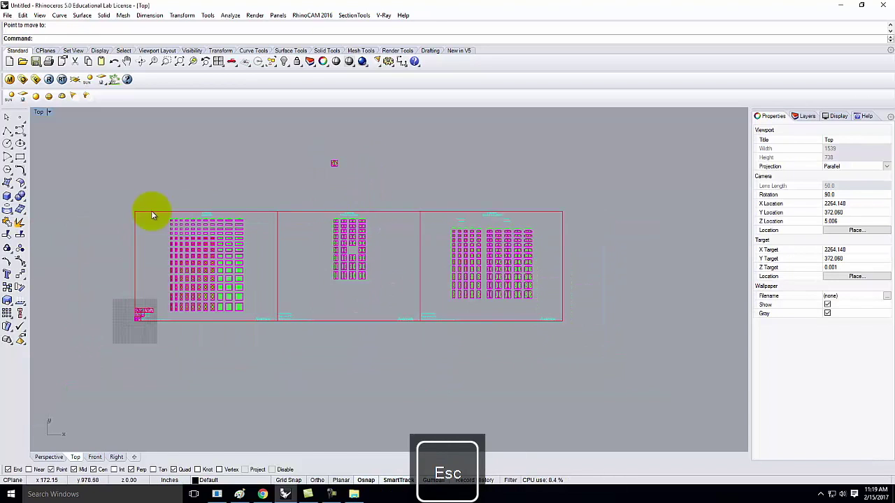
Step: Delete the three elevation sheets and the small detail drawings near the origin, keeping only the separated window
{"action": "left_click_drag", "start_coordinate": [137, 214], "coordinate": [606, 338]}
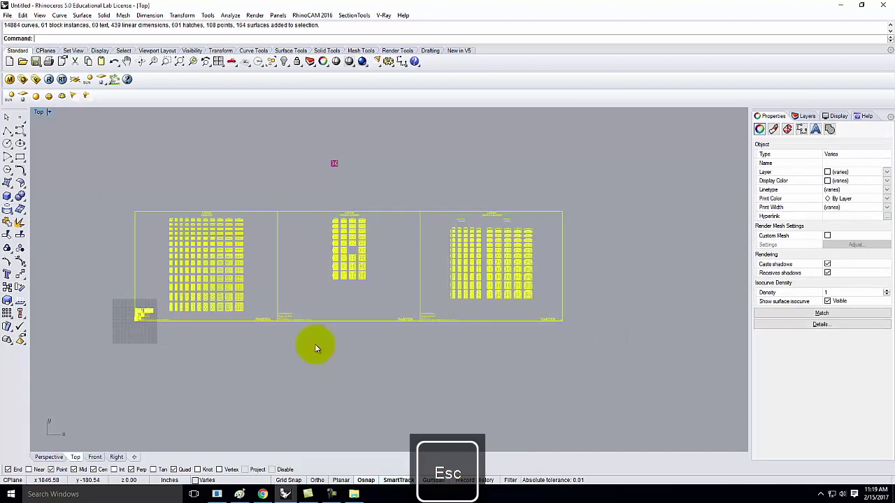
{"action": "key", "text": "Return"}
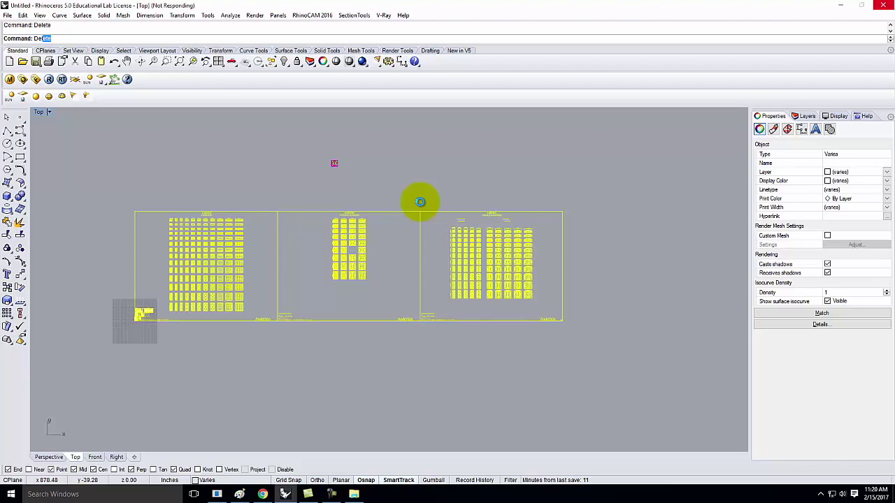
Step: Move the remaining window from its lower-left corner to the origin at 0,0
{"action": "left_click_drag", "start_coordinate": [316, 142], "coordinate": [350, 187]}
{"action": "type", "text": "move"}
{"action": "key", "text": "Return"}
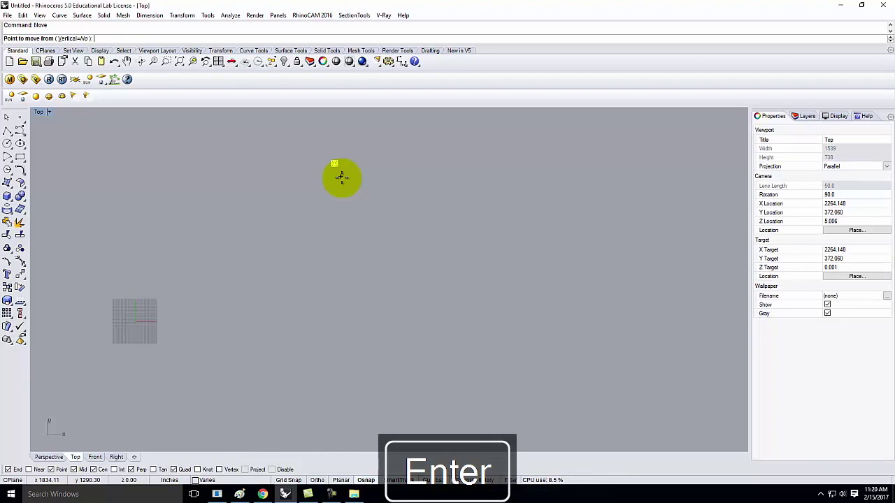
{"action": "scroll", "coordinate": [341, 176], "scroll_direction": "up", "scroll_amount": 5}
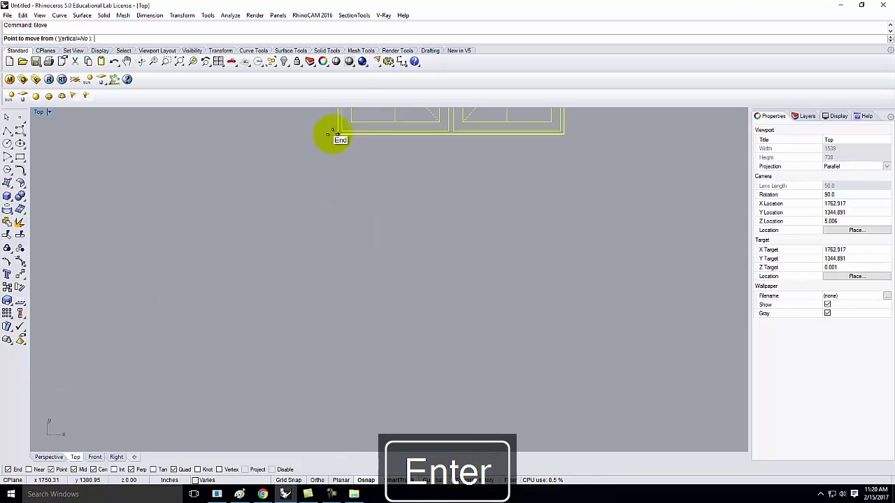
{"action": "left_click", "coordinate": [335, 135]}
{"action": "key", "text": "Return"}
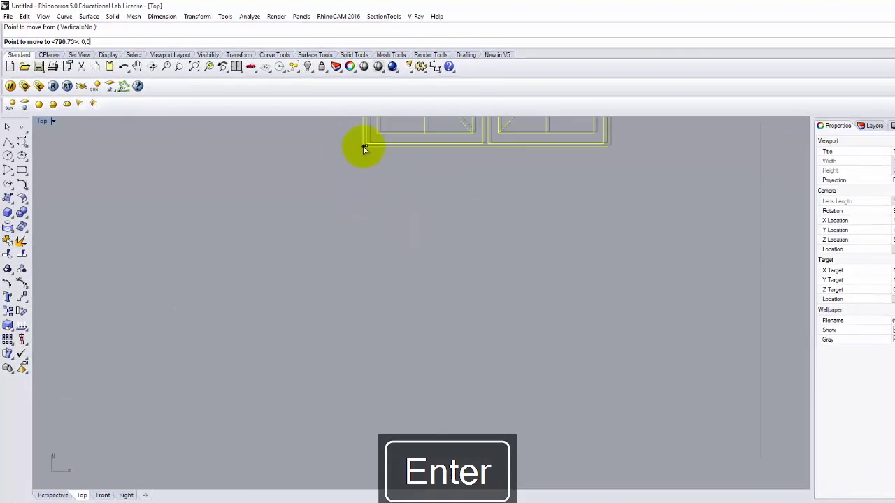
Step: Zoom to the relocated window, ungroup its curves and deselect them
{"action": "type", "text": "zoom"}
{"action": "key", "text": "Return"}
{"action": "type", "text": "s"}
{"action": "key", "text": "Return"}
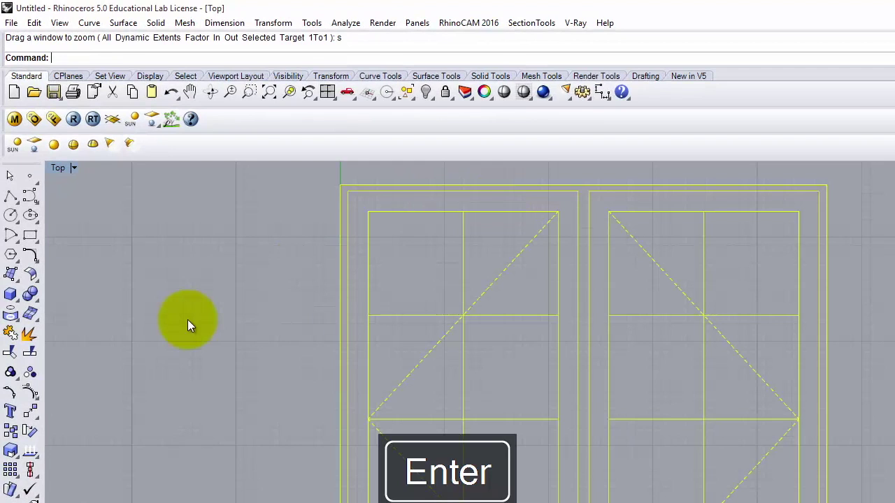
{"action": "left_click", "coordinate": [29, 368]}
{"action": "left_click", "coordinate": [167, 414]}
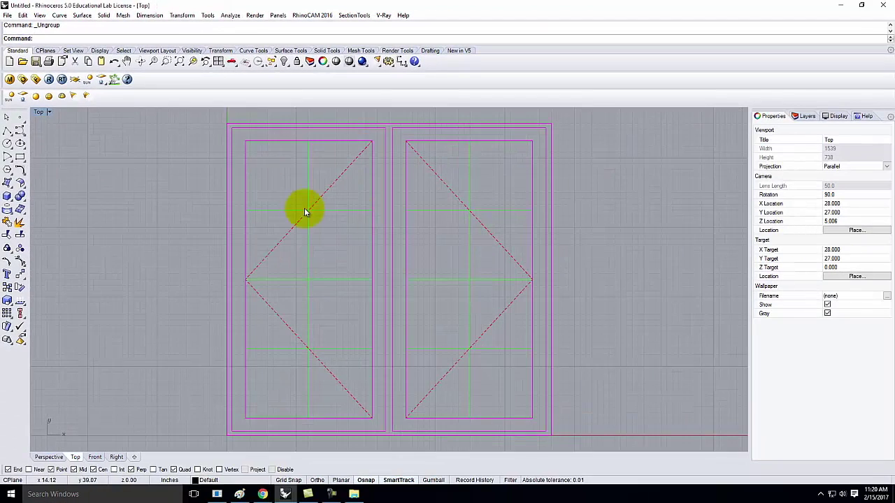
Step: Maximize the Perspective viewport, frame the window curves in it and view them at an angle
{"action": "scroll", "coordinate": [175, 214], "scroll_direction": "down", "scroll_amount": 5}
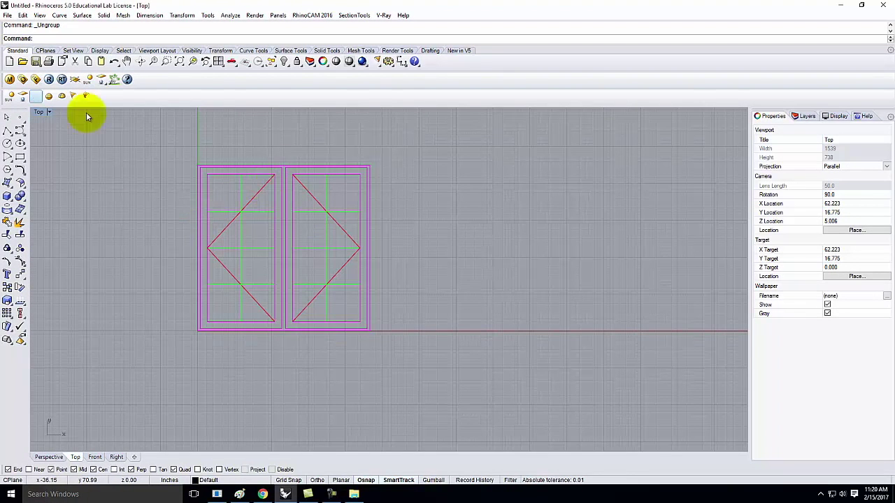
{"action": "double_click", "coordinate": [39, 113]}
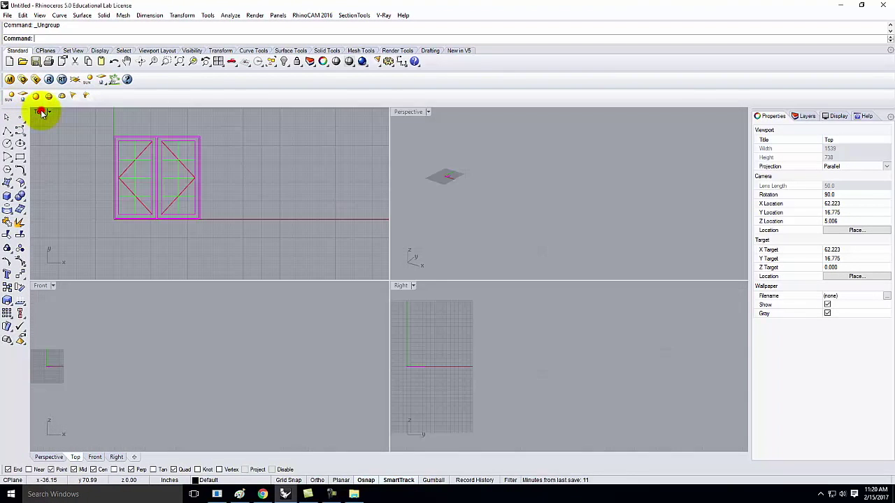
{"action": "double_click", "coordinate": [410, 110]}
{"action": "scroll", "coordinate": [129, 241], "scroll_direction": "up", "scroll_amount": 3}
{"action": "left_click_drag", "start_coordinate": [135, 226], "coordinate": [190, 281]}
{"action": "key", "text": "Return"}
{"action": "type", "text": "z"}
{"action": "key", "text": "Return"}
{"action": "type", "text": "s"}
{"action": "key", "text": "Return"}
{"action": "scroll", "coordinate": [252, 194], "scroll_direction": "down", "scroll_amount": 4}
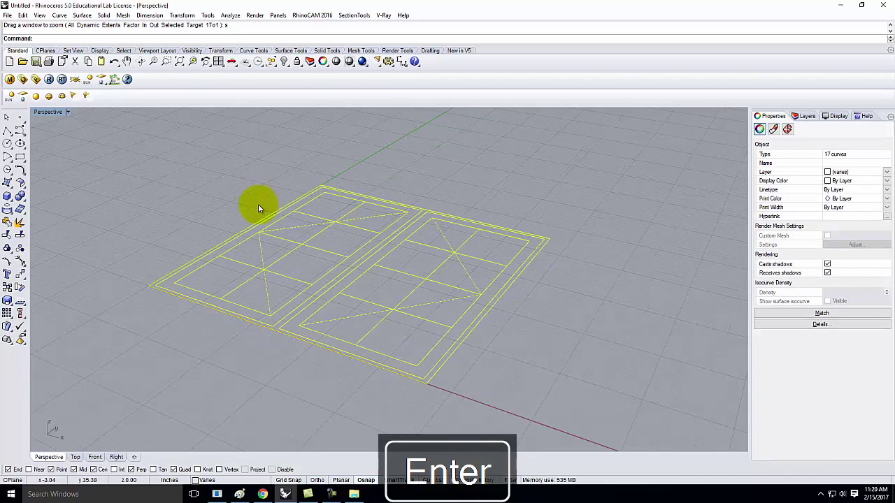
{"action": "left_click", "coordinate": [470, 279]}
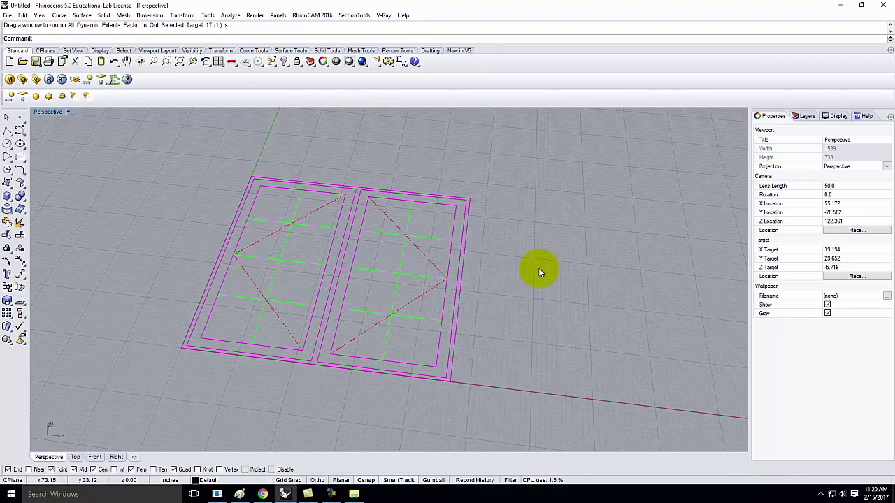
Step: Rename Layer 01 as "Window - 4-6 x4-8"
{"action": "left_click", "coordinate": [807, 117]}
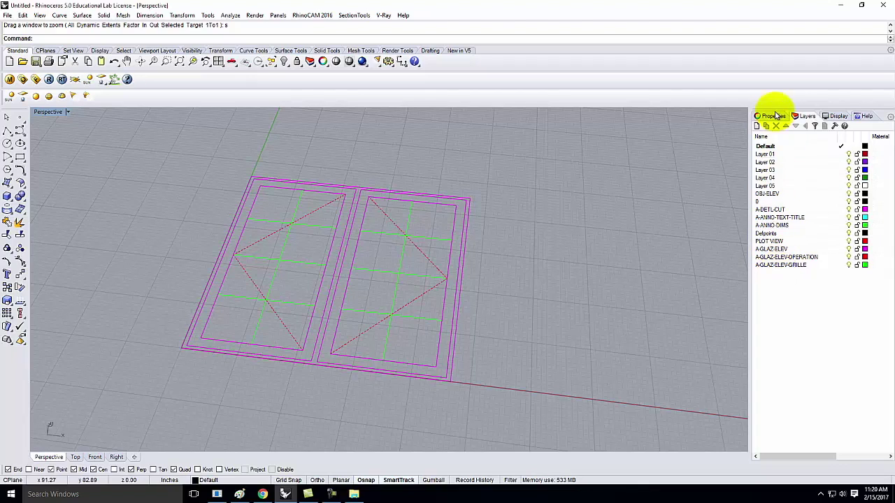
{"action": "left_click", "coordinate": [769, 154]}
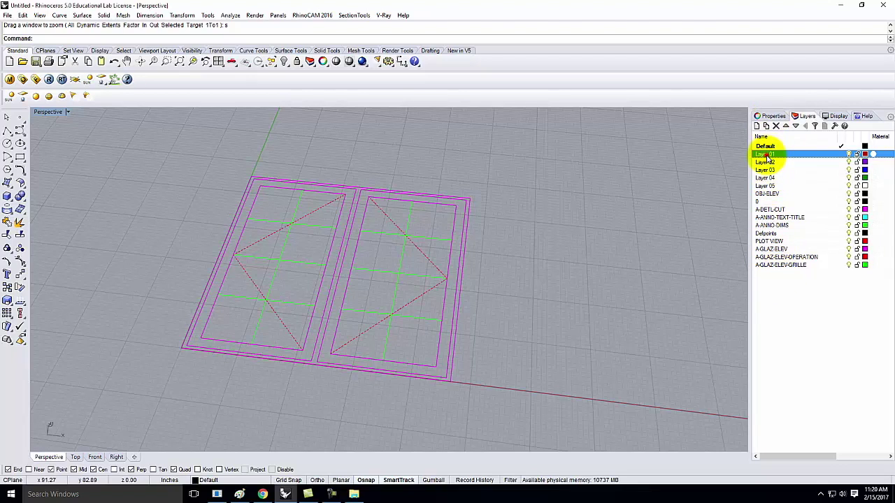
{"action": "left_click", "coordinate": [772, 155]}
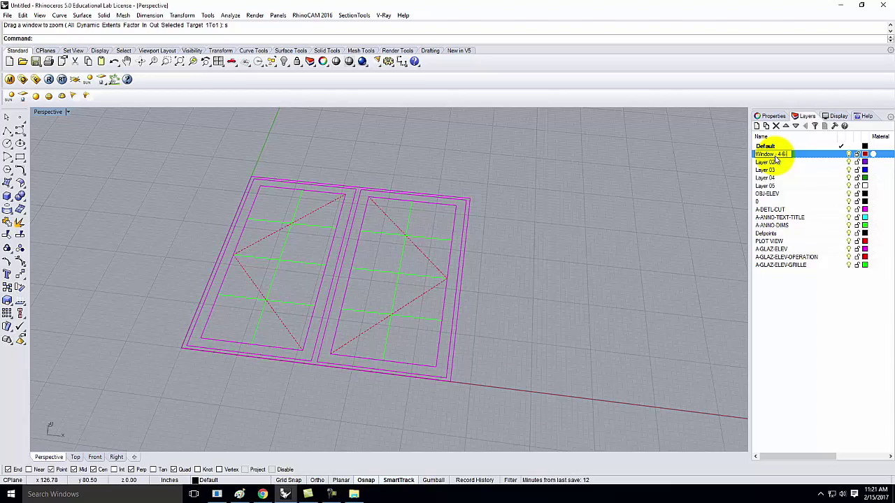
{"action": "key", "text": "BackSpace"}
{"action": "key", "text": "BackSpace"}
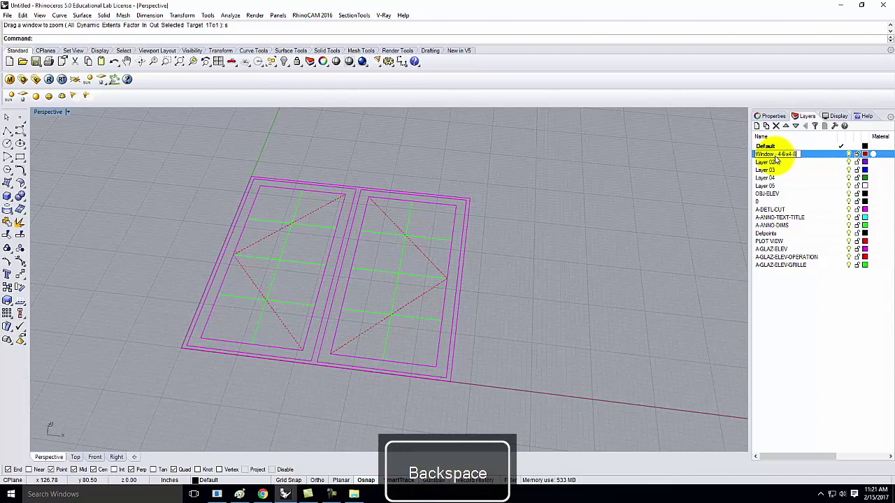
{"action": "key", "text": "Return"}
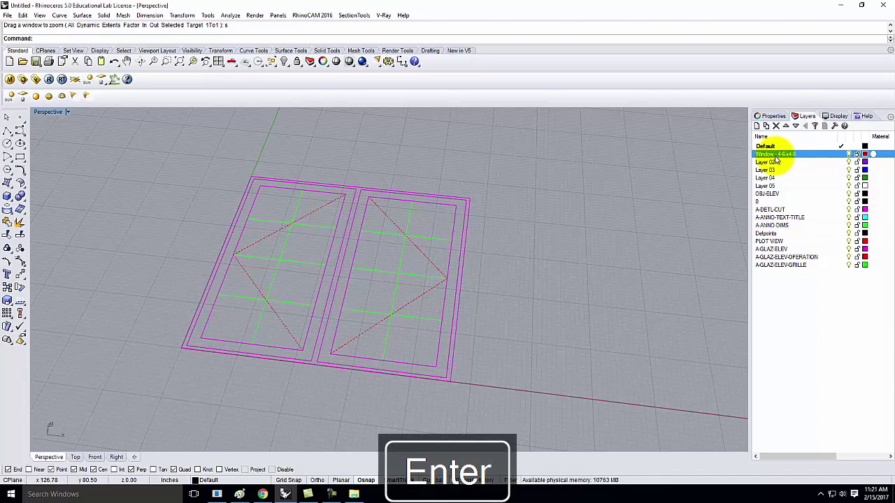
Step: Create three sublayers named Frame, Glass and Trim under the "Window - 4-6 x4-8" layer
{"action": "left_click", "coordinate": [765, 126]}
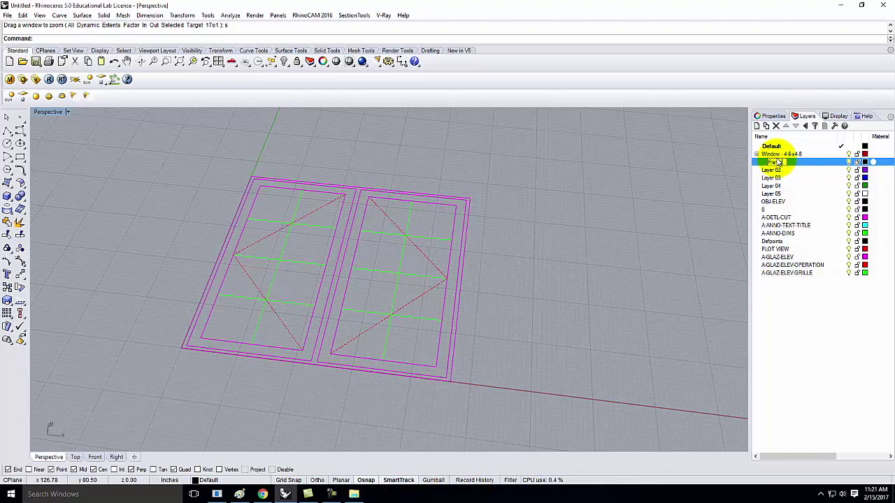
{"action": "left_click", "coordinate": [778, 154]}
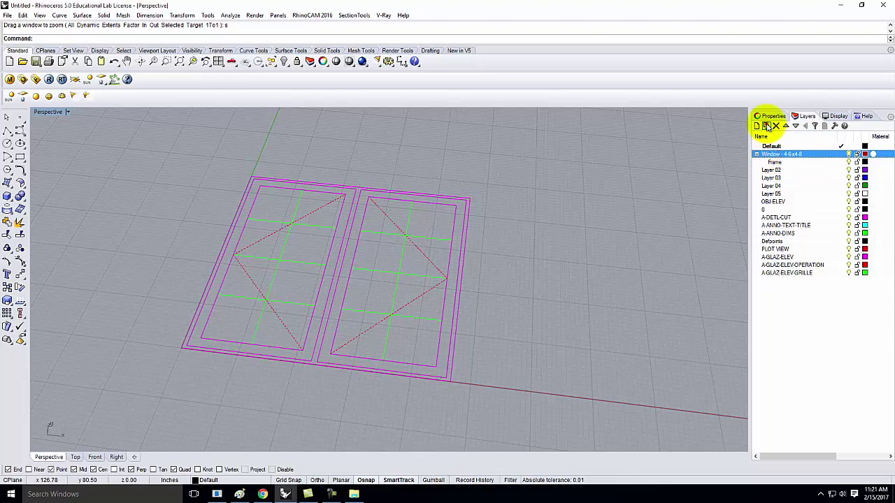
{"action": "left_click", "coordinate": [766, 126]}
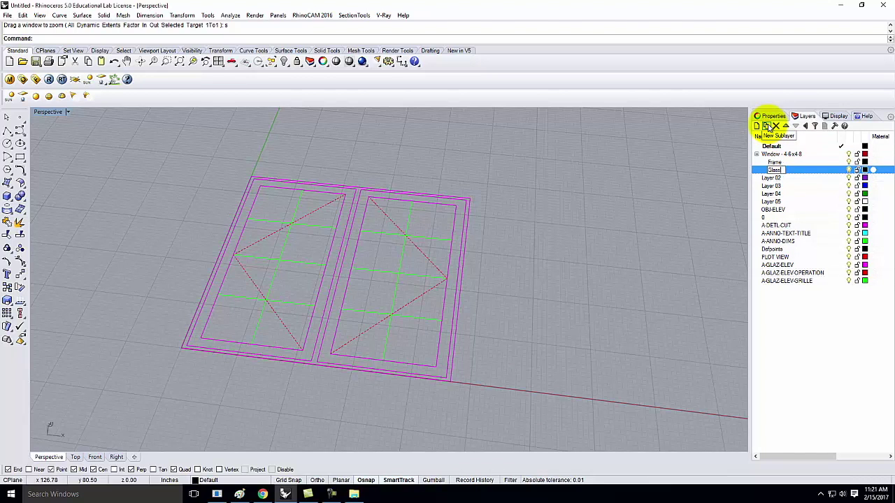
{"action": "left_click", "coordinate": [769, 154]}
{"action": "left_click", "coordinate": [765, 126]}
{"action": "type", "text": "Trim"}
{"action": "key", "text": "Return"}
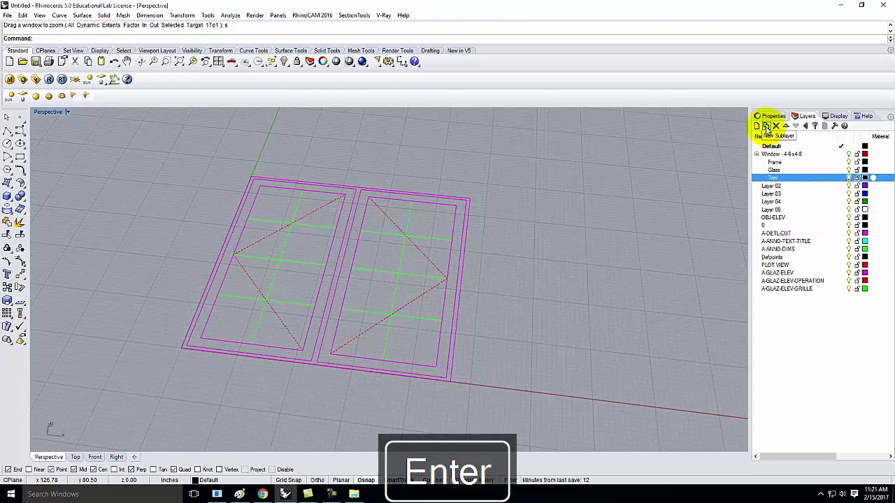
Step: Make the Frame sublayer current and draw a rectangular plane across opposite outer corners of the whole window outline
{"action": "double_click", "coordinate": [776, 162]}
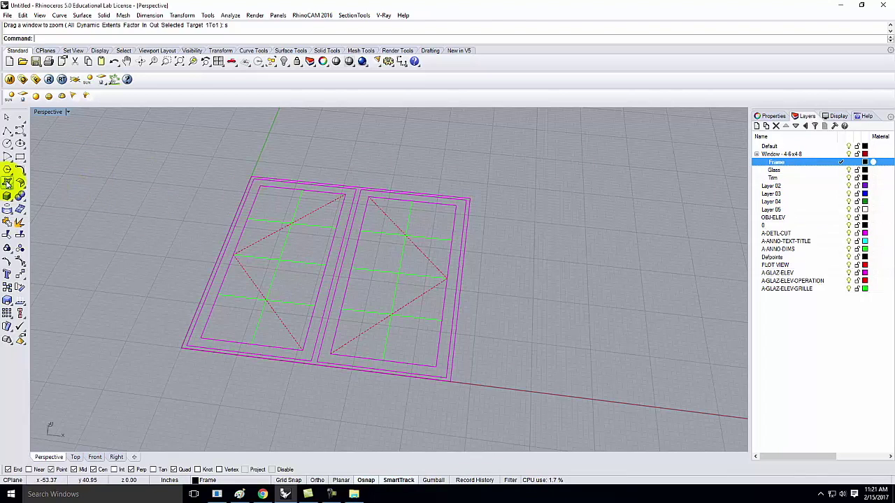
{"action": "left_click", "coordinate": [20, 197]}
{"action": "left_click", "coordinate": [37, 184]}
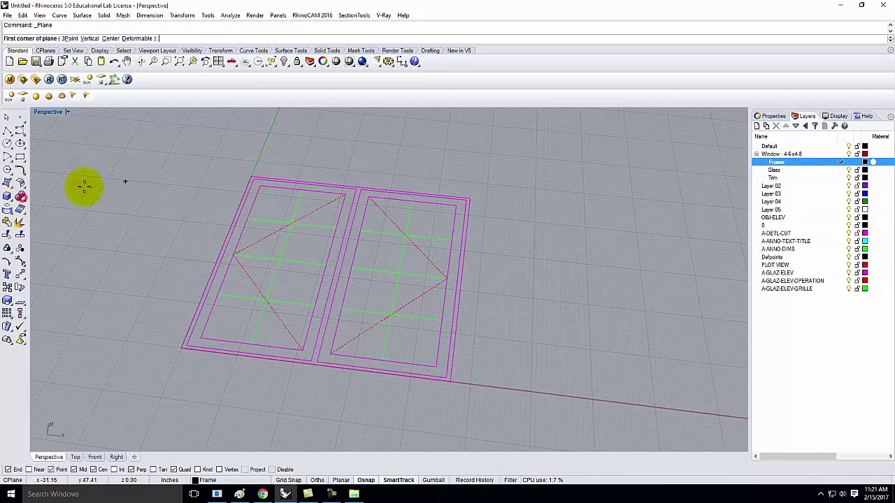
{"action": "left_click", "coordinate": [251, 177]}
{"action": "left_click", "coordinate": [453, 380]}
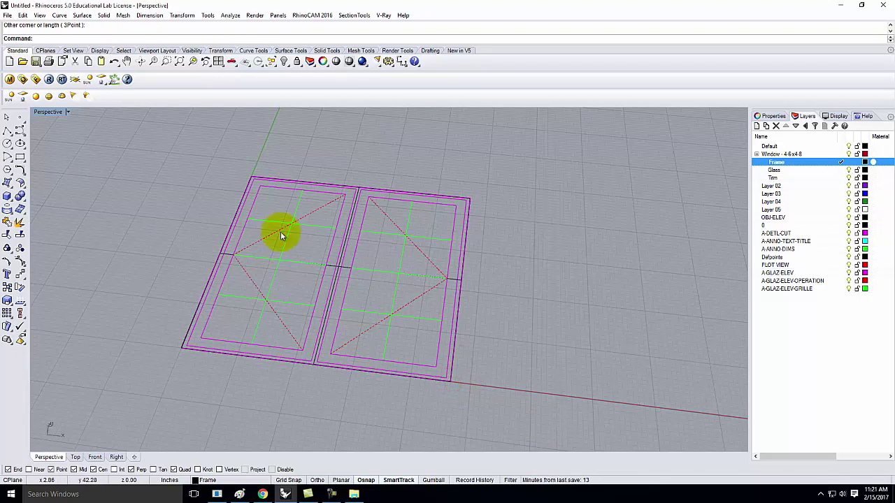
Step: Set the Perspective viewport to Shaded display and check the new plane by selecting and deselecting it
{"action": "left_click", "coordinate": [69, 113]}
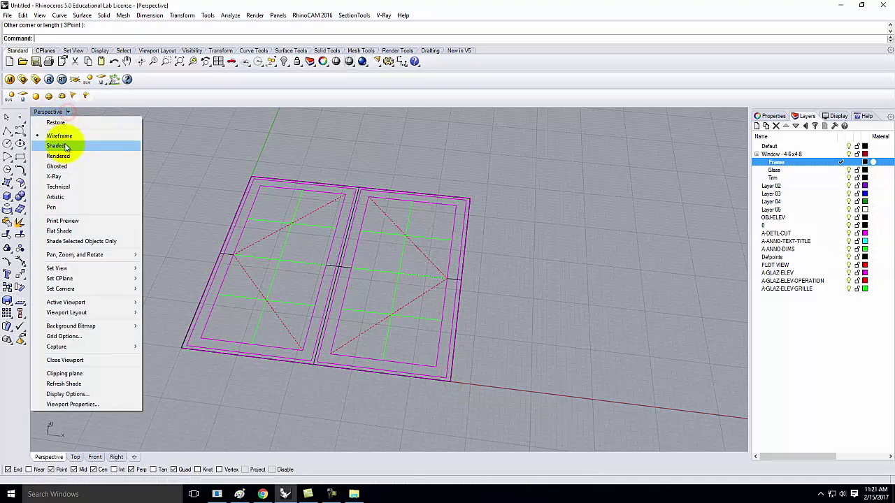
{"action": "left_click", "coordinate": [65, 145]}
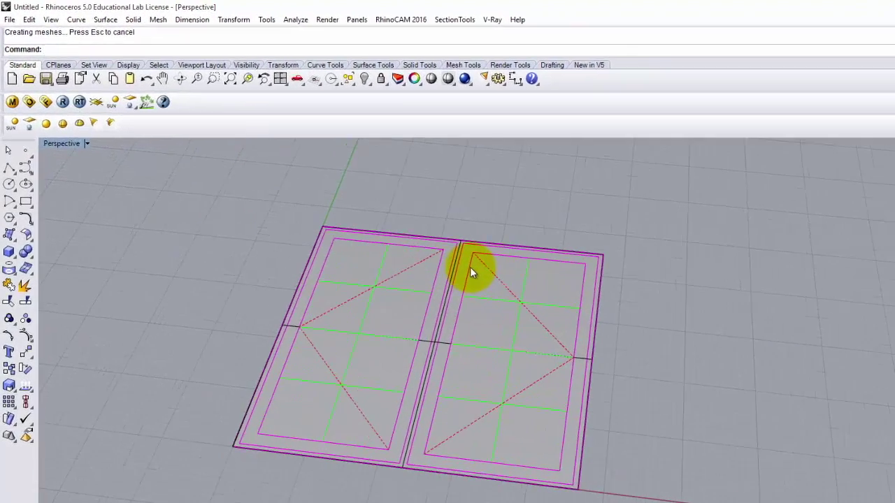
{"action": "left_click", "coordinate": [373, 218]}
{"action": "left_click", "coordinate": [765, 324]}
{"action": "left_click", "coordinate": [564, 365]}
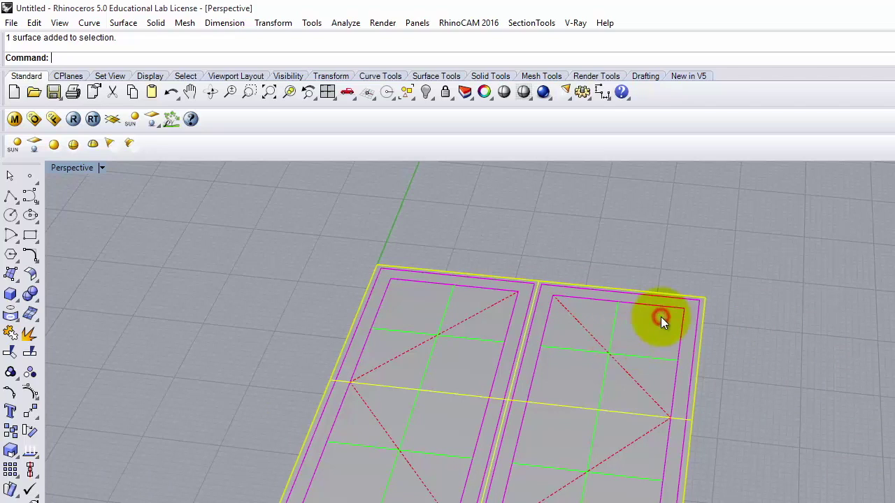
{"action": "left_click", "coordinate": [763, 298]}
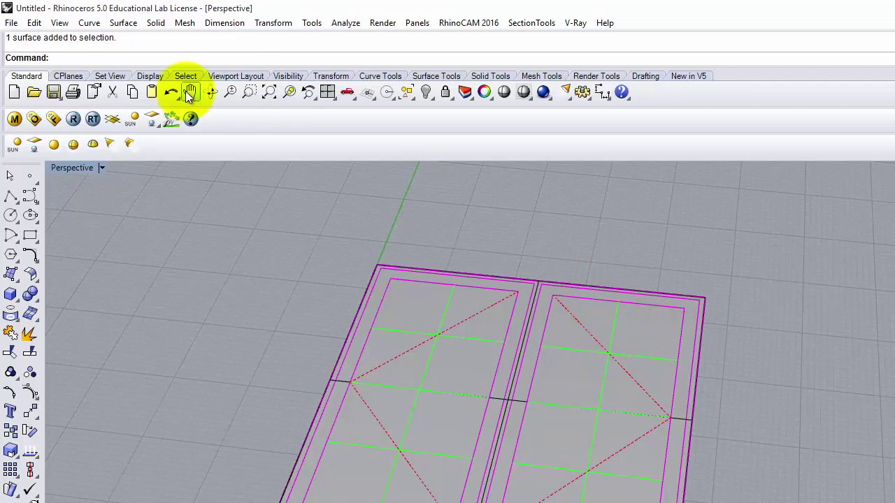
{"action": "type", "text": "Split"}
{"action": "key", "text": "Return"}
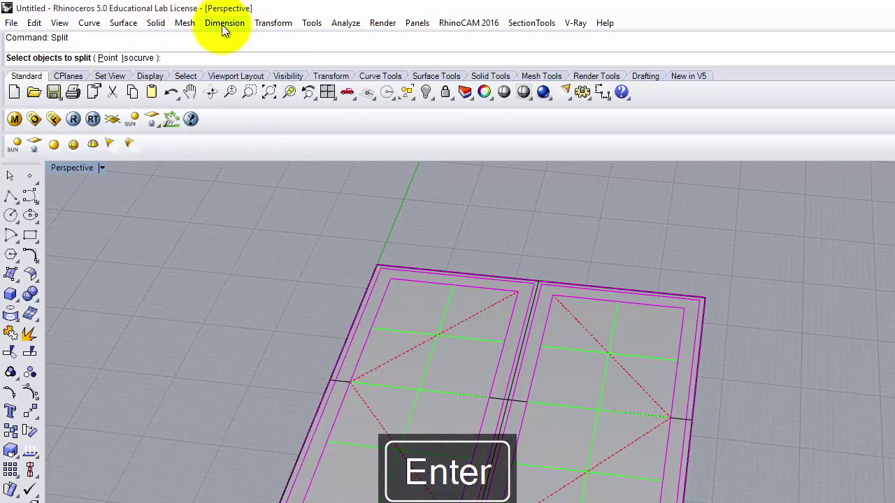
{"action": "left_click", "coordinate": [272, 23]}
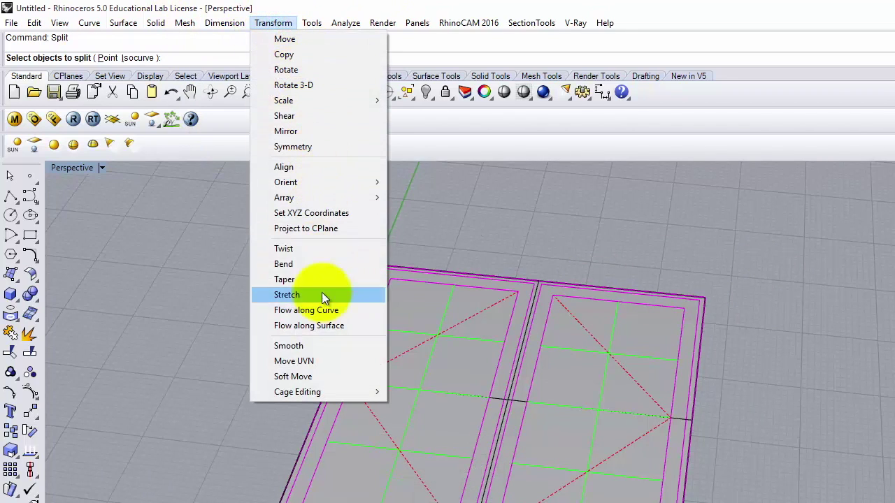
{"action": "mouse_move", "coordinate": [34, 23]}
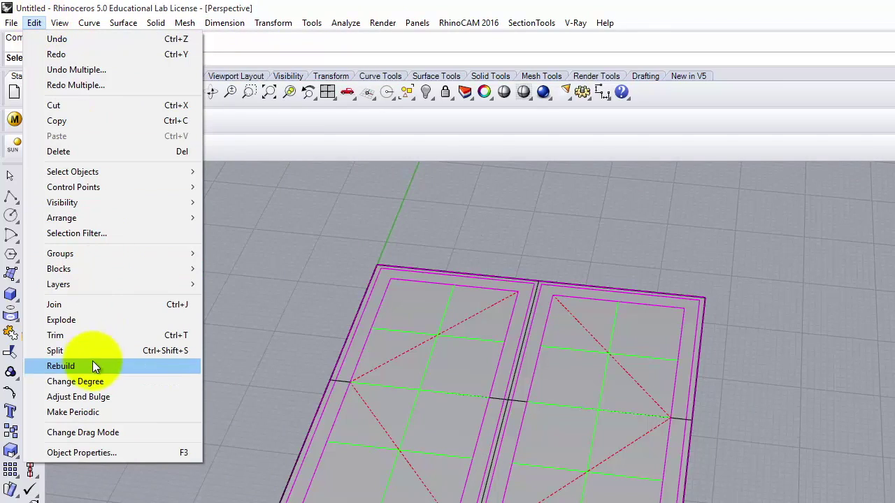
{"action": "mouse_move", "coordinate": [280, 22]}
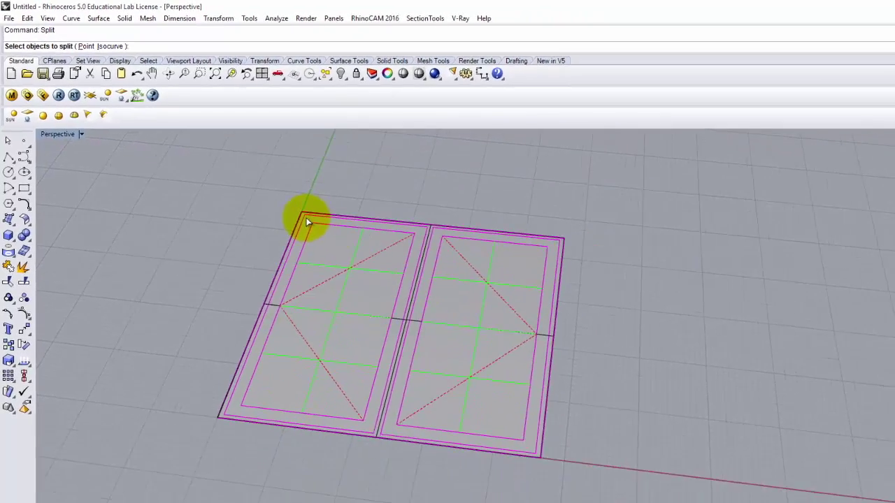
{"action": "left_click", "coordinate": [381, 270]}
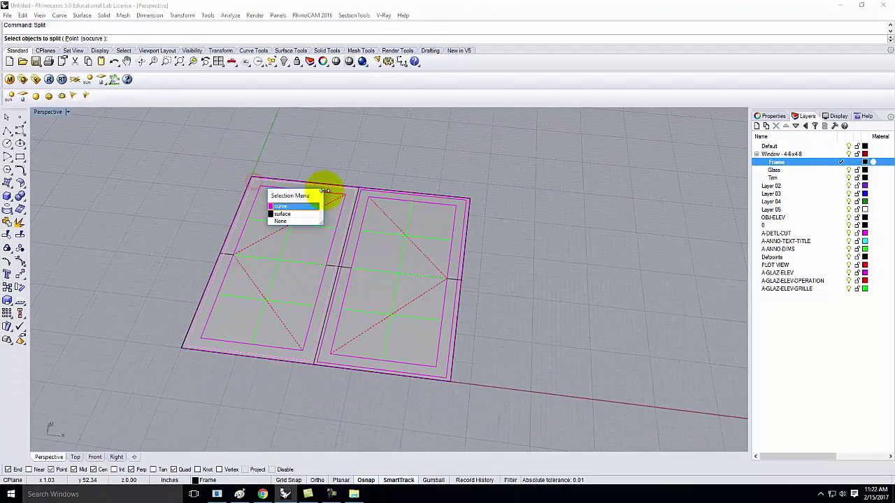
{"action": "left_click", "coordinate": [294, 206]}
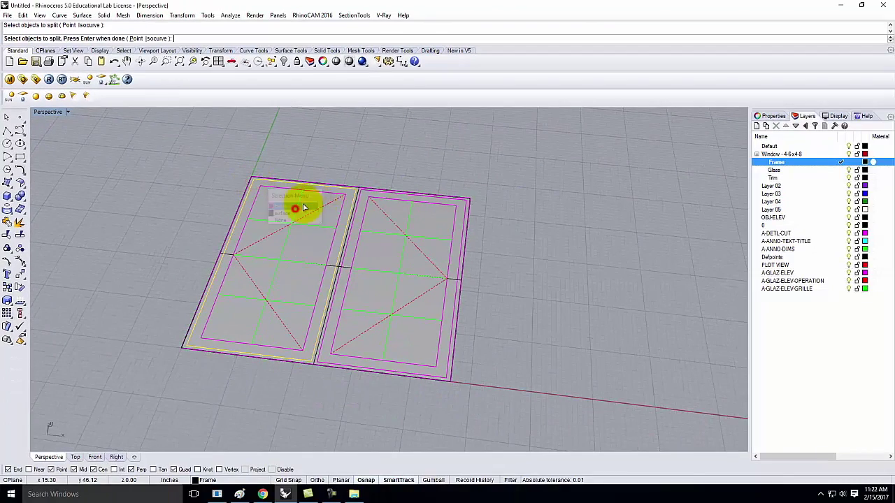
{"action": "left_click", "coordinate": [360, 197]}
{"action": "left_click", "coordinate": [378, 221]}
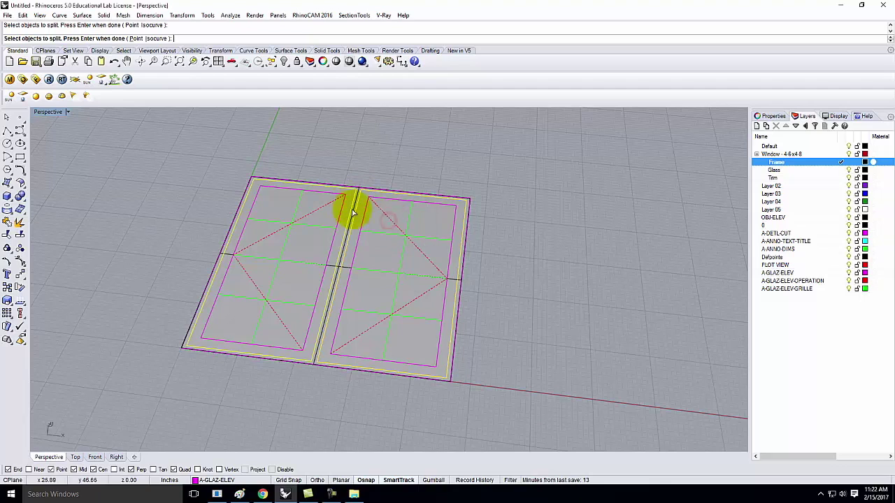
{"action": "left_click", "coordinate": [343, 200]}
{"action": "left_click", "coordinate": [401, 205]}
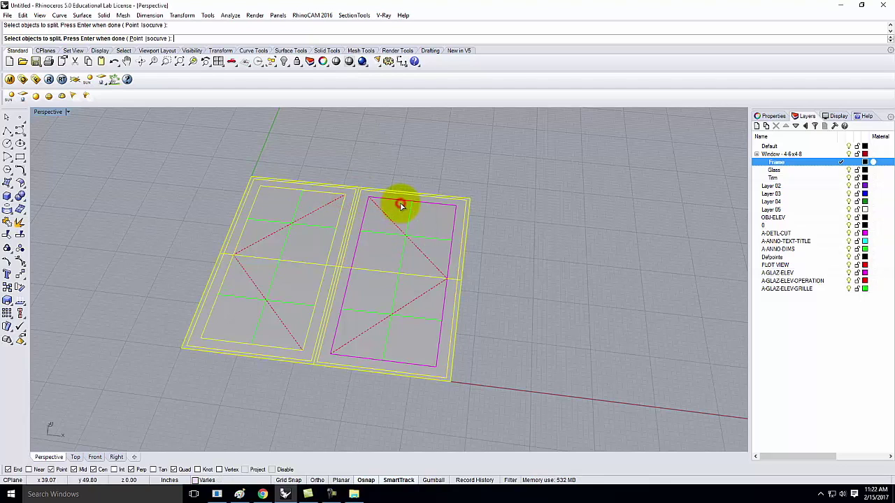
{"action": "left_click", "coordinate": [402, 205]}
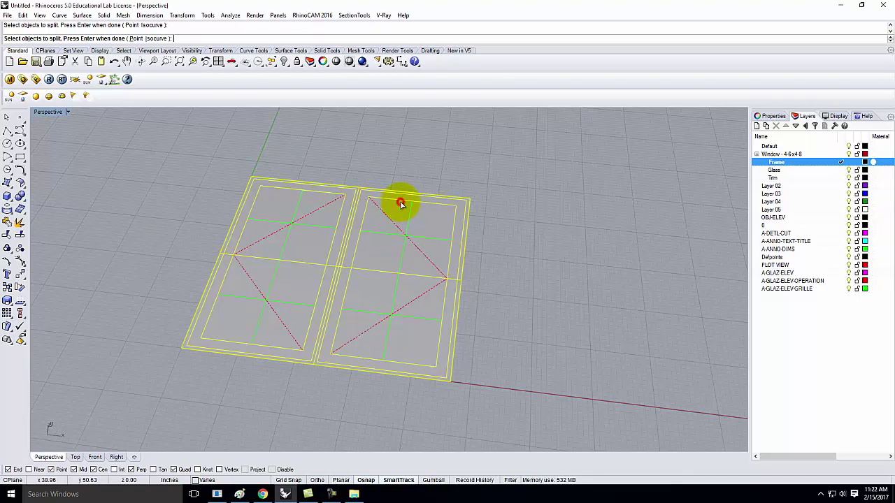
{"action": "left_click", "coordinate": [373, 268]}
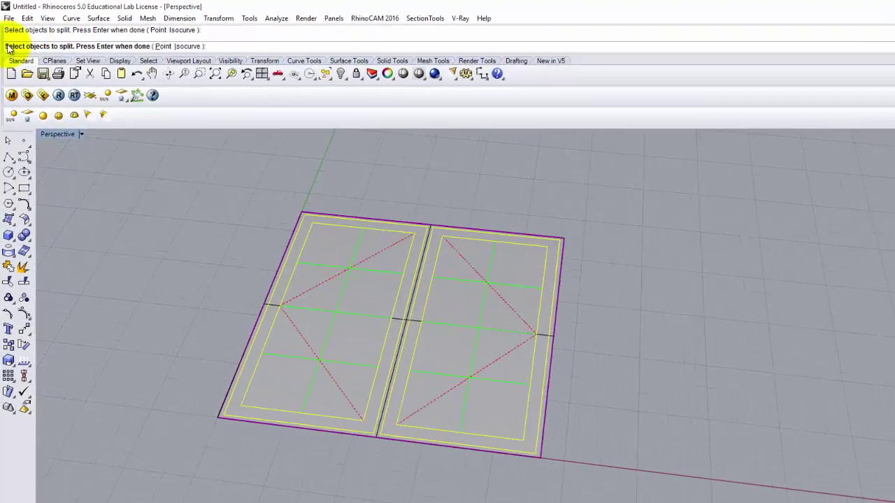
{"action": "key", "text": "Escape"}
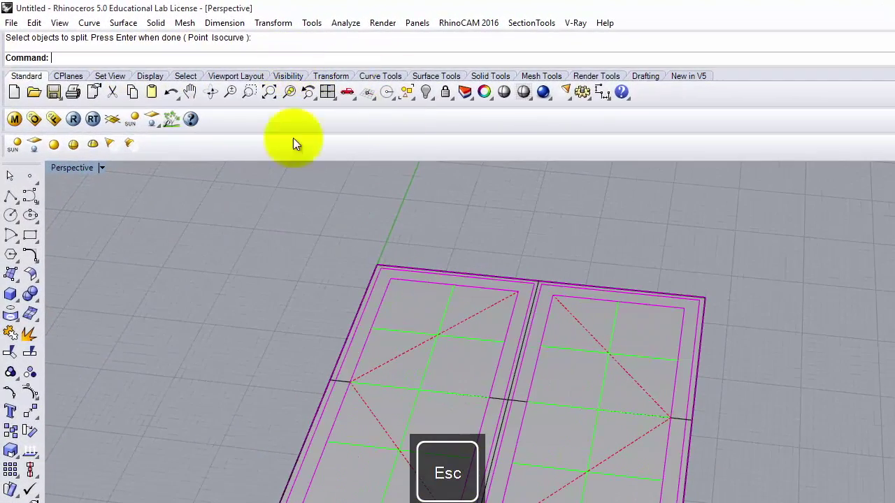
Step: Split the window plane using the outer and inner rectangular curves of both casements as cutting objects
{"action": "right_click", "coordinate": [103, 58]}
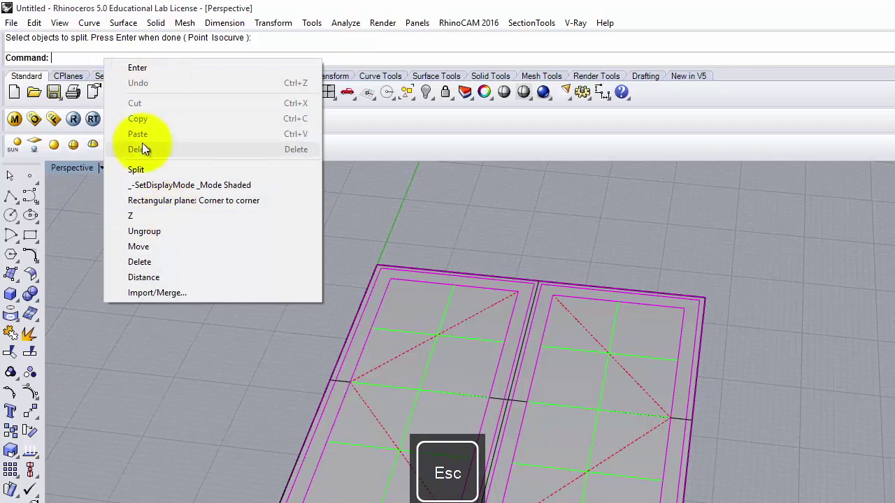
{"action": "left_click", "coordinate": [96, 61]}
{"action": "type", "text": "Spl"}
{"action": "key", "text": "Return"}
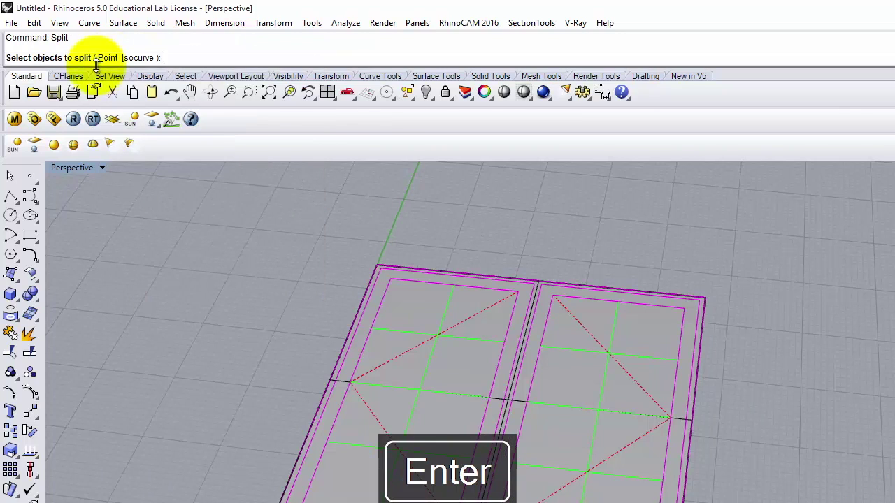
{"action": "left_click", "coordinate": [518, 396]}
{"action": "key", "text": "Return"}
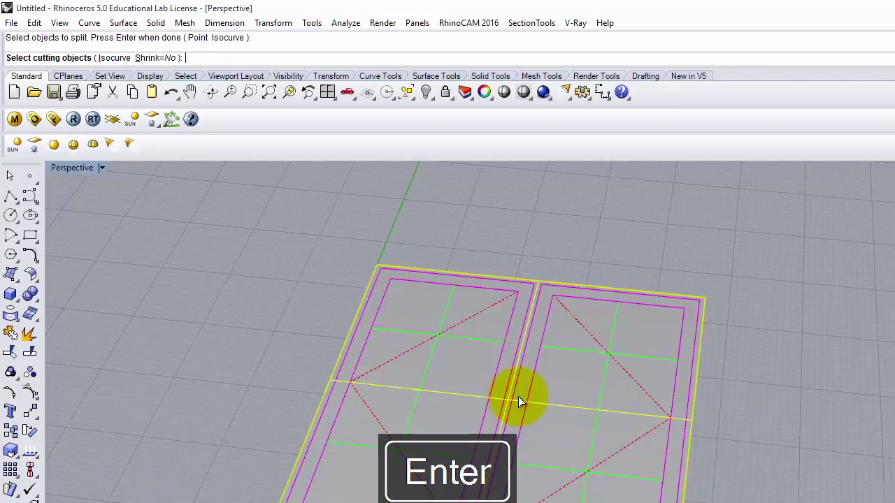
{"action": "left_click", "coordinate": [385, 290]}
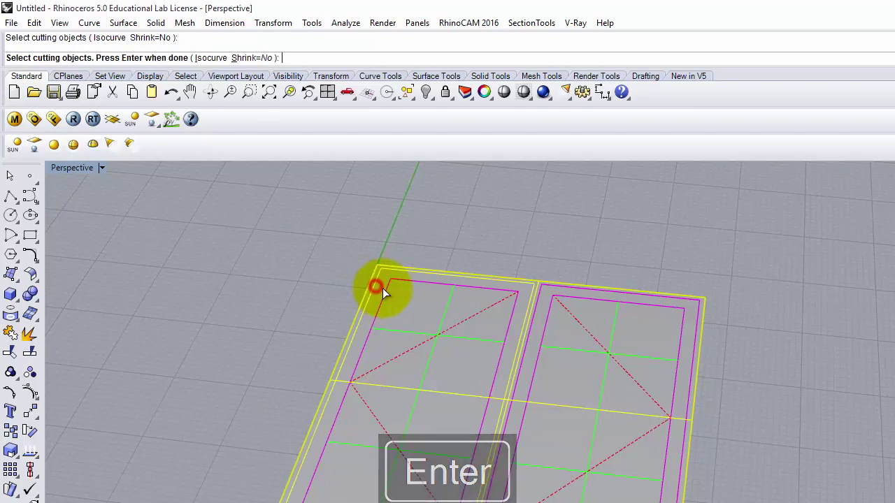
{"action": "left_click", "coordinate": [564, 293]}
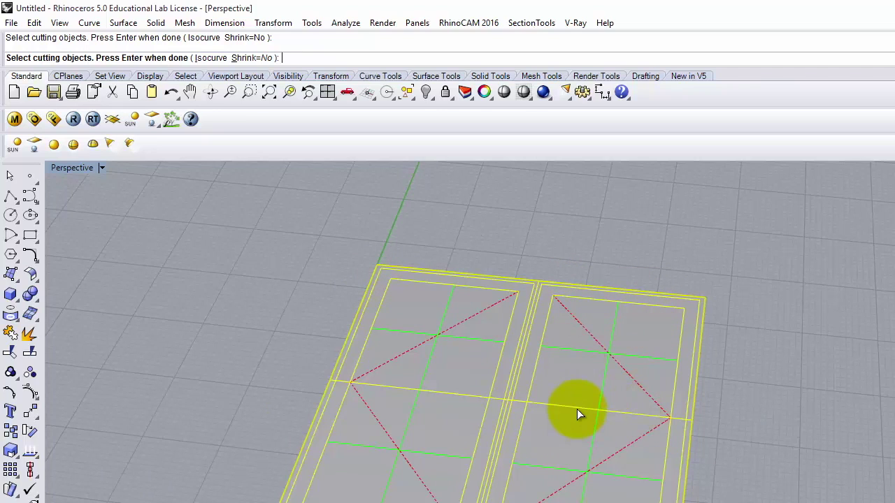
{"action": "key", "text": "Return"}
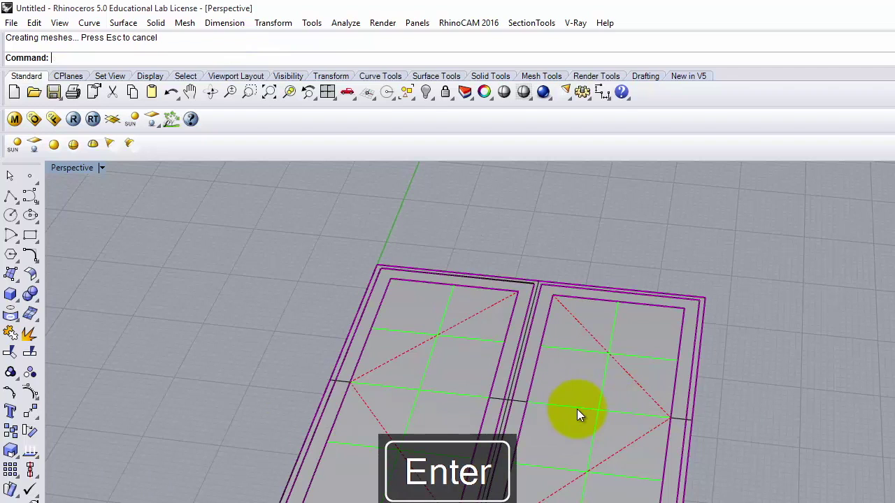
Step: Select the split pieces one after another to inspect them, ending with the outermost frame surface
{"action": "left_click", "coordinate": [520, 418]}
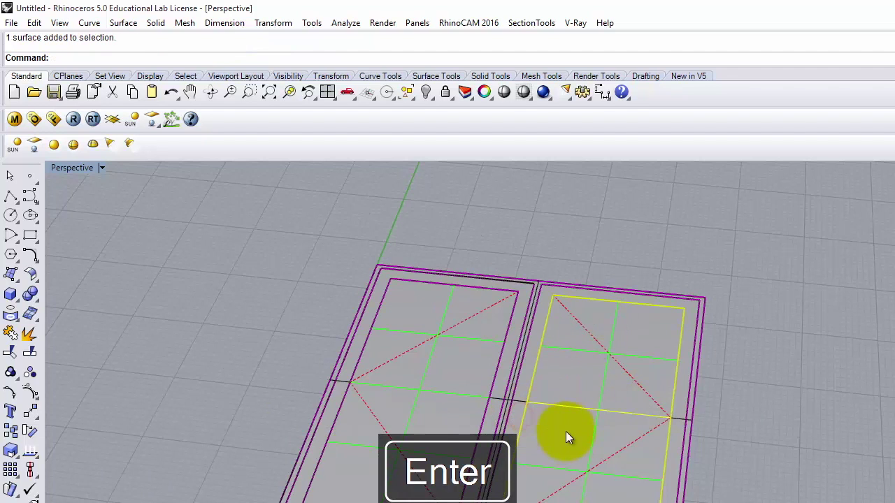
{"action": "left_click", "coordinate": [523, 431]}
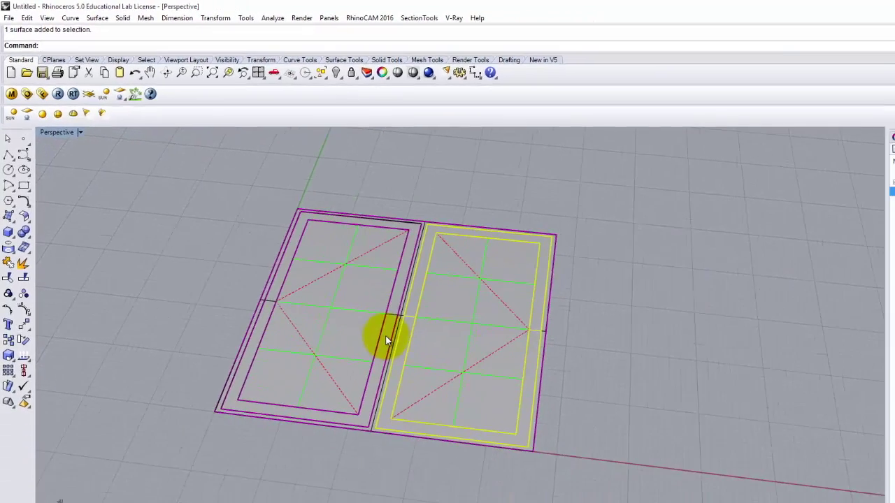
{"action": "left_click", "coordinate": [472, 492]}
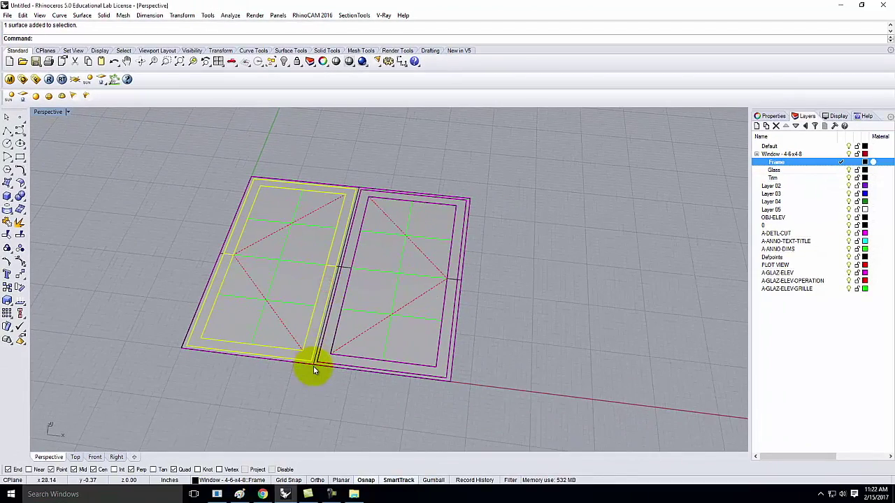
{"action": "scroll", "coordinate": [314, 366], "scroll_direction": "up", "scroll_amount": 5}
{"action": "left_click", "coordinate": [319, 354]}
{"action": "scroll", "coordinate": [319, 354], "scroll_direction": "down", "scroll_amount": 6}
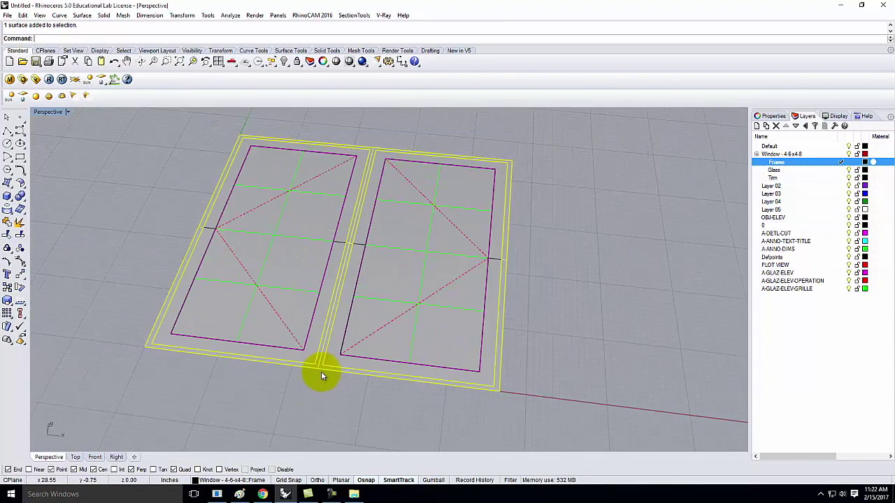
{"action": "scroll", "coordinate": [321, 377], "scroll_direction": "down", "scroll_amount": 4}
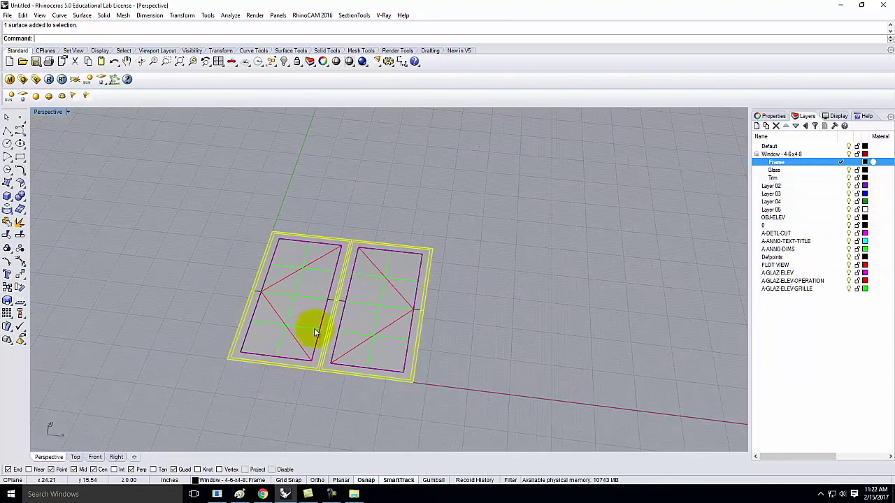
Step: Turn off all layers from Layer 02 through A-GLAZ-ELEV-GRILLE
{"action": "left_click", "coordinate": [772, 187]}
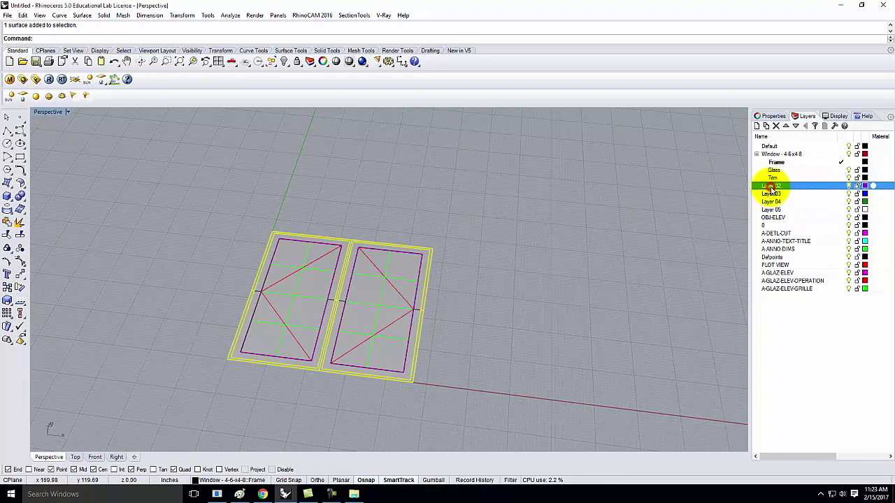
{"action": "left_click", "coordinate": [787, 289], "text": "shift"}
{"action": "left_click", "coordinate": [850, 190]}
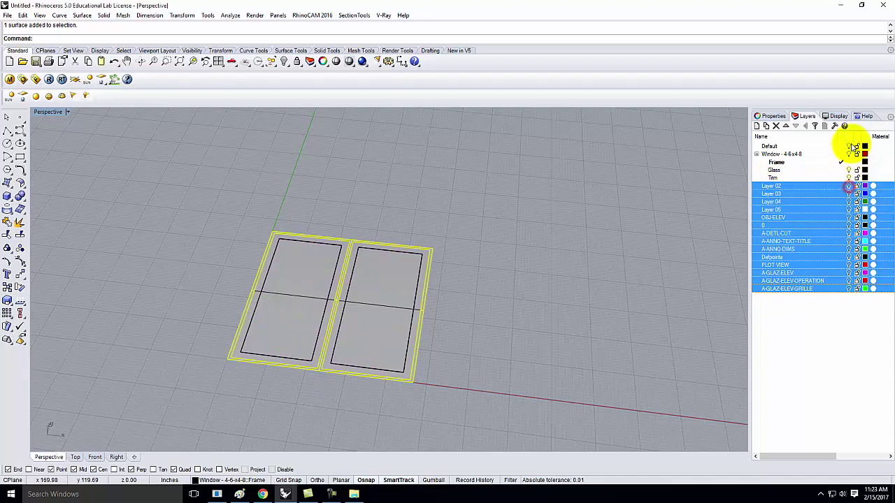
Step: Turn off the Default layer and check the left casement's inner pane surface by selecting and deselecting it
{"action": "left_click", "coordinate": [849, 146]}
{"action": "left_click", "coordinate": [528, 217]}
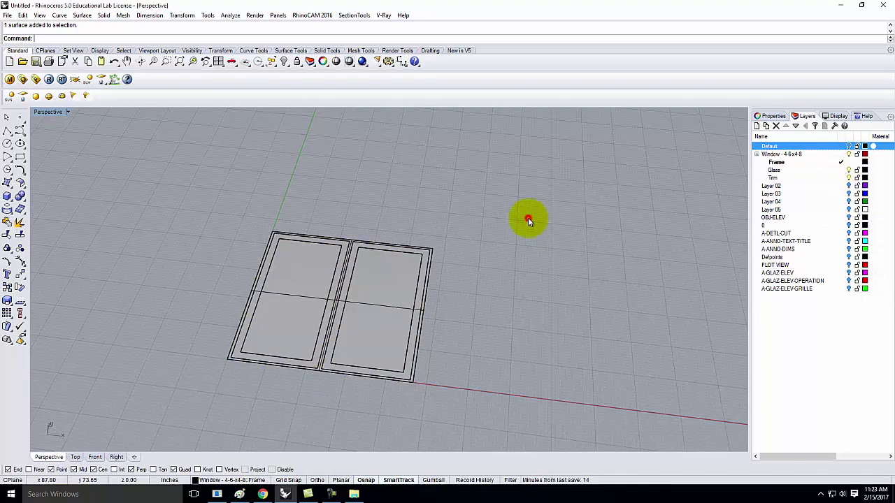
{"action": "left_click", "coordinate": [367, 299]}
{"action": "left_click", "coordinate": [304, 299]}
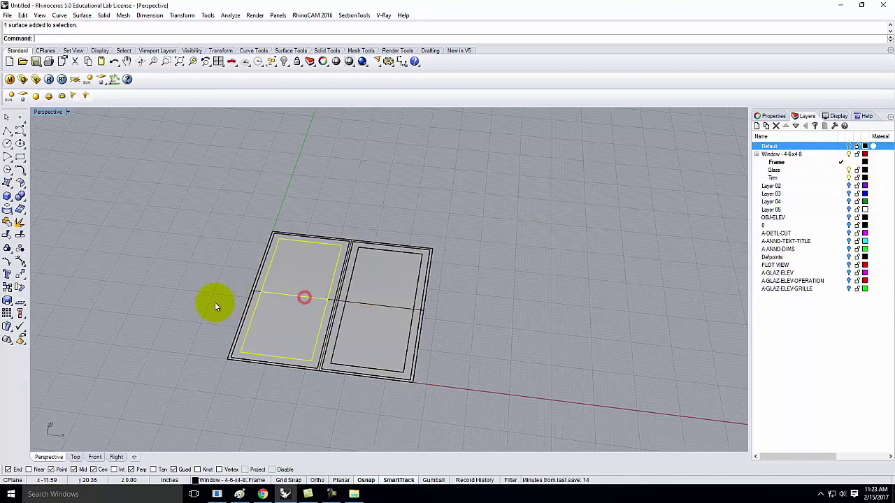
{"action": "scroll", "coordinate": [401, 313], "scroll_direction": "up", "scroll_amount": 3}
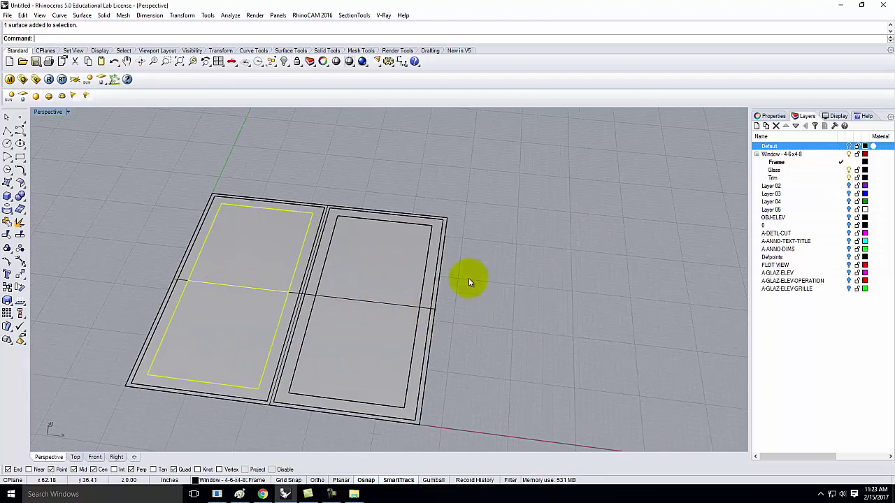
{"action": "scroll", "coordinate": [469, 271], "scroll_direction": "down", "scroll_amount": 3}
{"action": "scroll", "coordinate": [470, 263], "scroll_direction": "up", "scroll_amount": 3}
{"action": "left_click", "coordinate": [501, 281]}
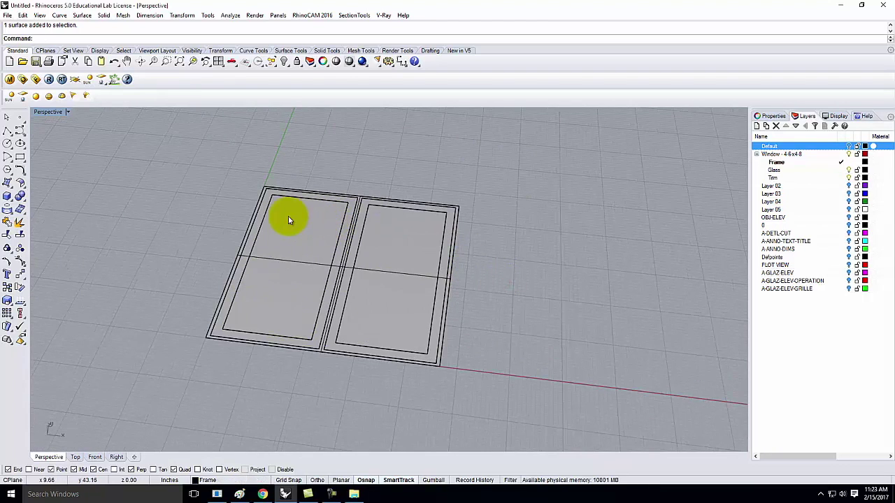
Step: Import the AD3300_E_Series_Casement_dwg drawing with inches as model and layout units, keeping the default DWG import options
{"action": "left_click", "coordinate": [6, 15]}
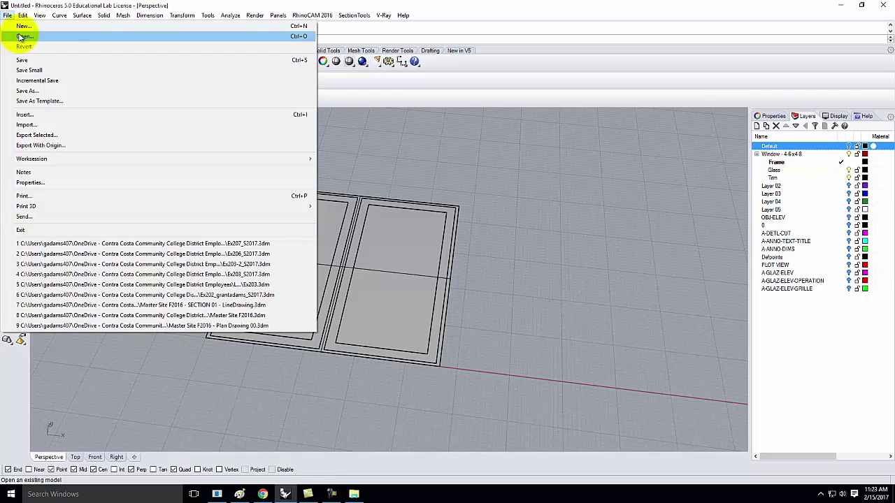
{"action": "left_click", "coordinate": [27, 124]}
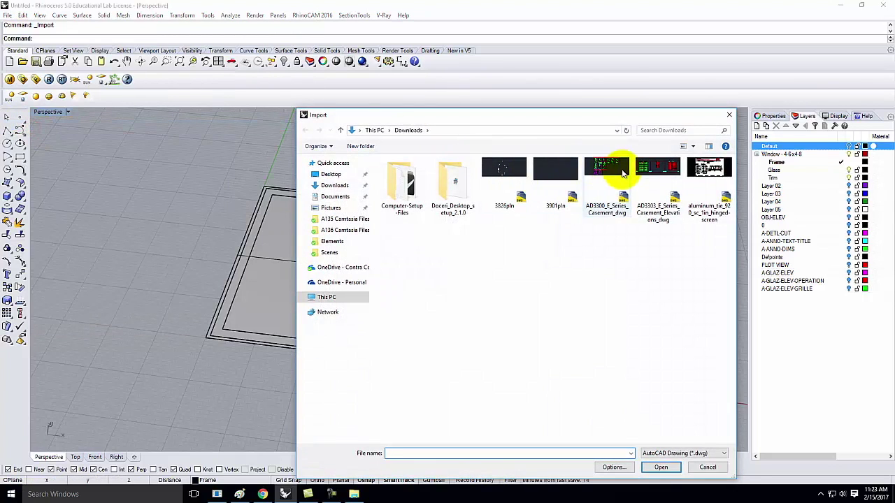
{"action": "left_click", "coordinate": [607, 174]}
{"action": "left_click", "coordinate": [664, 468]}
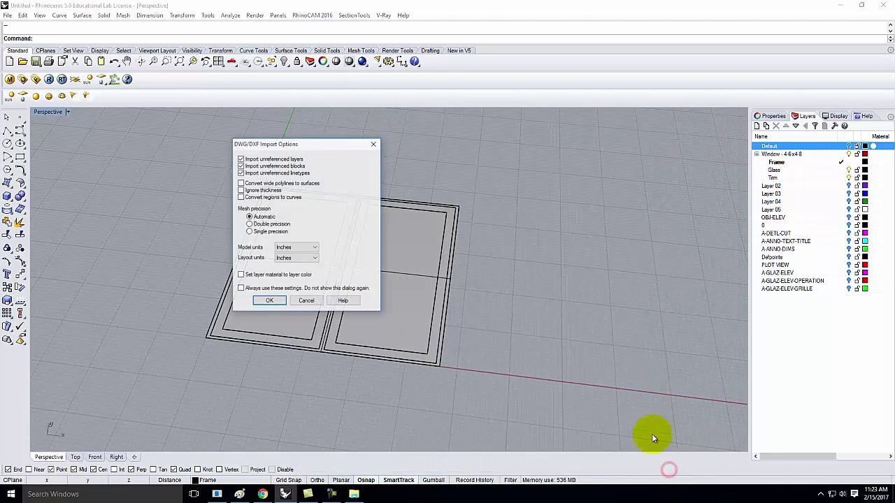
{"action": "left_click", "coordinate": [270, 302]}
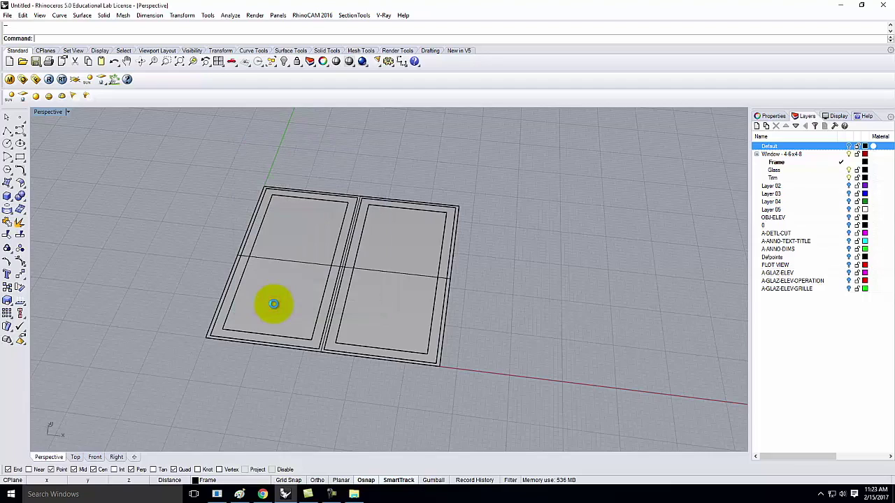
Step: Turn on layer 0 and all layers from A-DETL-CUT through A-GLAZ-ELEV-GRILLE
{"action": "scroll", "coordinate": [273, 304], "scroll_direction": "up", "scroll_amount": 3}
{"action": "scroll", "coordinate": [183, 304], "scroll_direction": "down", "scroll_amount": 6}
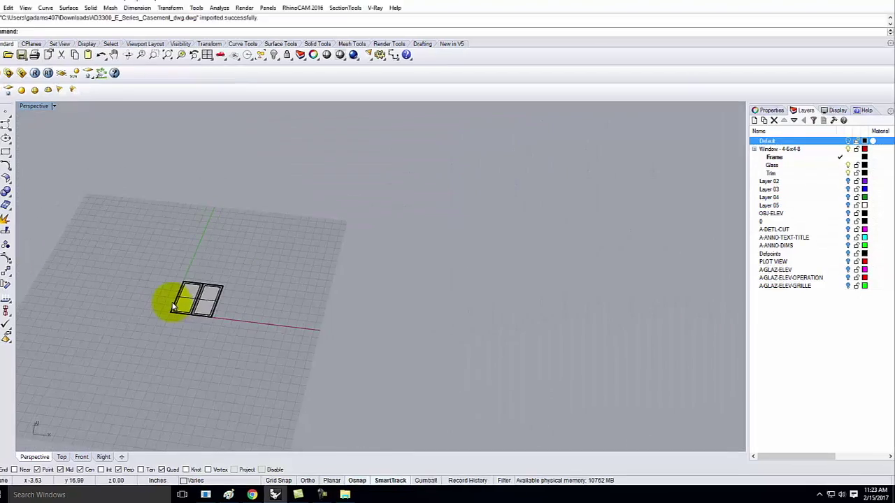
{"action": "scroll", "coordinate": [172, 306], "scroll_direction": "up", "scroll_amount": 3}
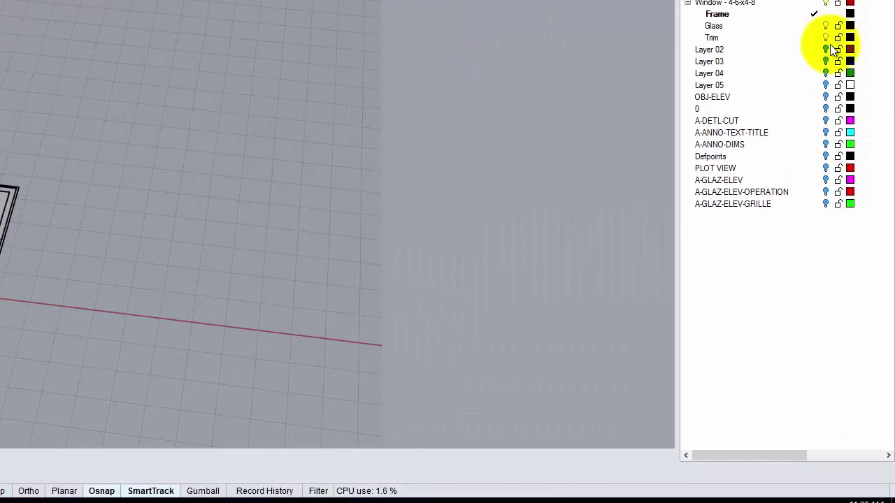
{"action": "left_click", "coordinate": [706, 109]}
{"action": "left_click", "coordinate": [825, 109]}
{"action": "left_click", "coordinate": [752, 120]}
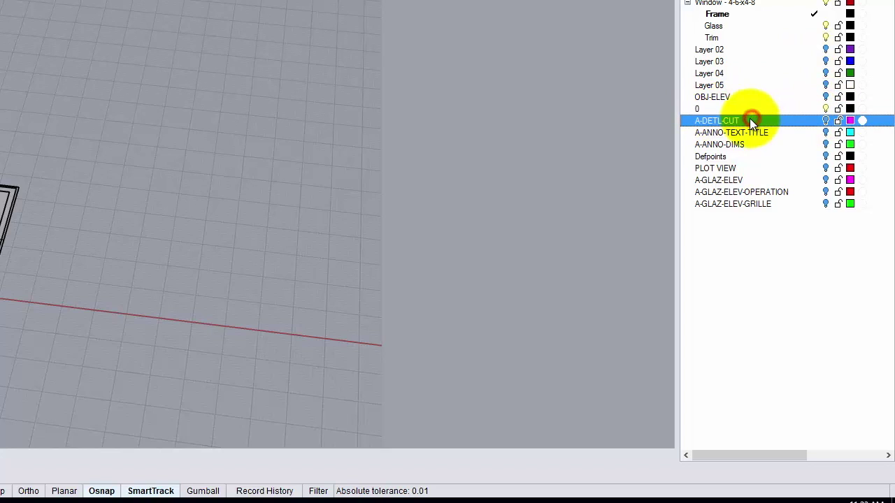
{"action": "left_click", "coordinate": [804, 203], "text": "shift"}
{"action": "left_click", "coordinate": [826, 121]}
{"action": "left_click", "coordinate": [826, 121]}
{"action": "left_click", "coordinate": [826, 120]}
{"action": "left_click", "coordinate": [826, 120]}
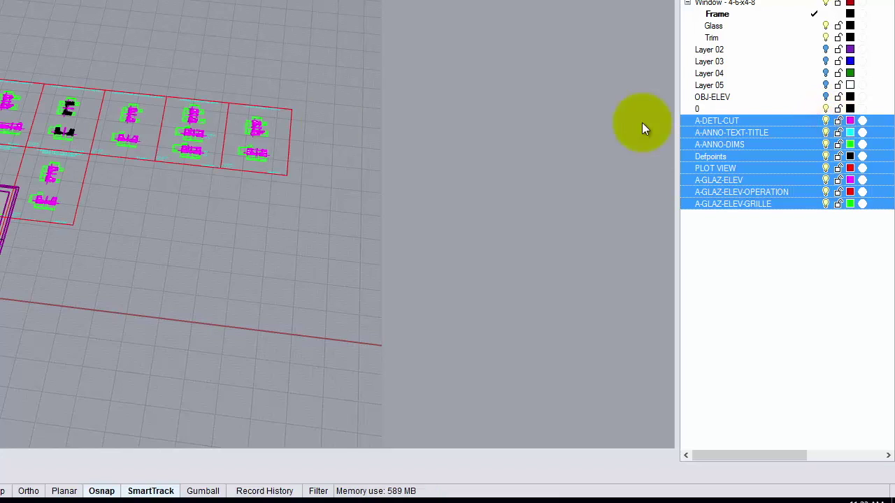
Step: Select all objects on layers 0 through A-GLAZ-ELEV-GRILLE and move them along the green axis, clear of the window surfaces
{"action": "left_click", "coordinate": [156, 203]}
{"action": "left_click", "coordinate": [320, 314]}
{"action": "left_click", "coordinate": [320, 136]}
{"action": "right_click", "coordinate": [735, 122]}
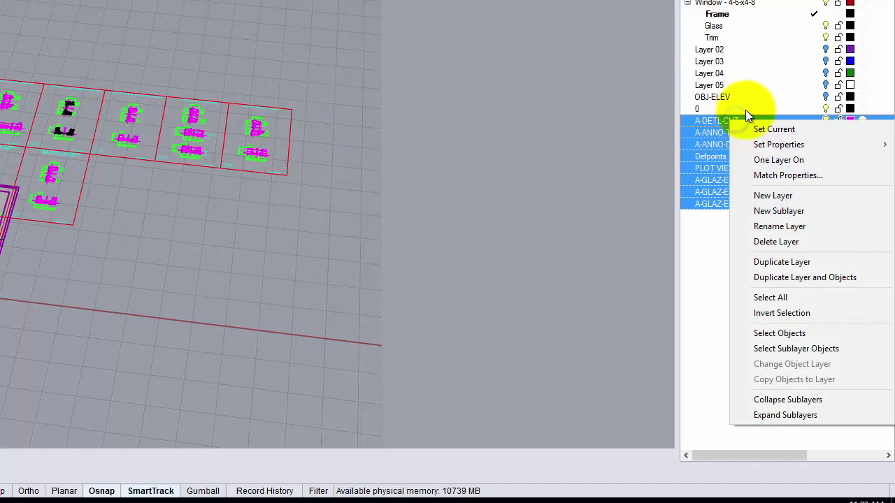
{"action": "left_click", "coordinate": [733, 110]}
{"action": "left_click", "coordinate": [734, 203], "text": "shift"}
{"action": "right_click", "coordinate": [739, 144]}
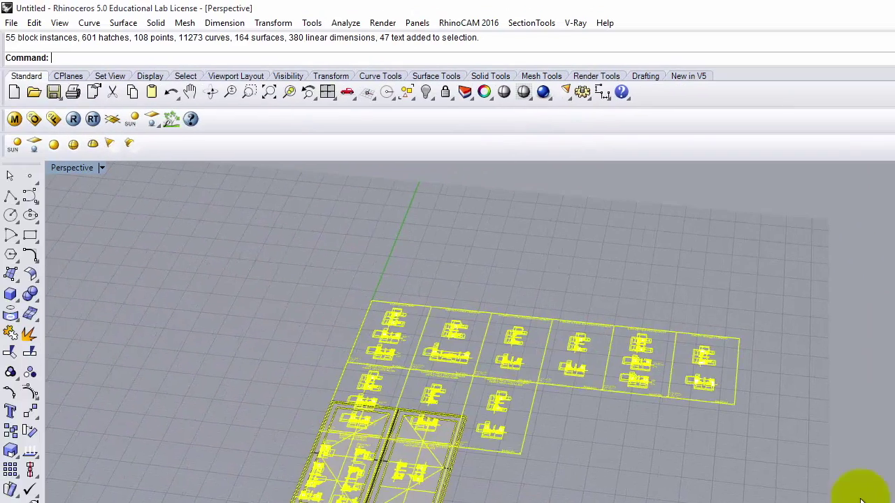
{"action": "key", "text": "Return"}
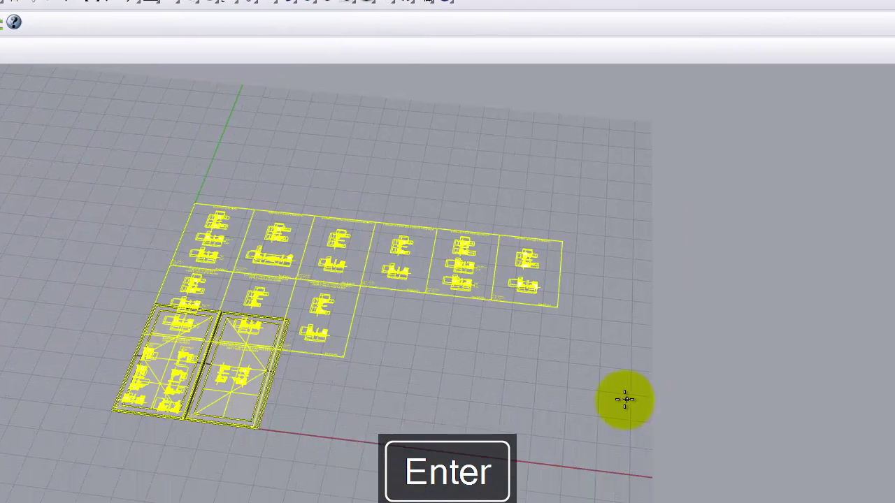
{"action": "left_click", "coordinate": [600, 399]}
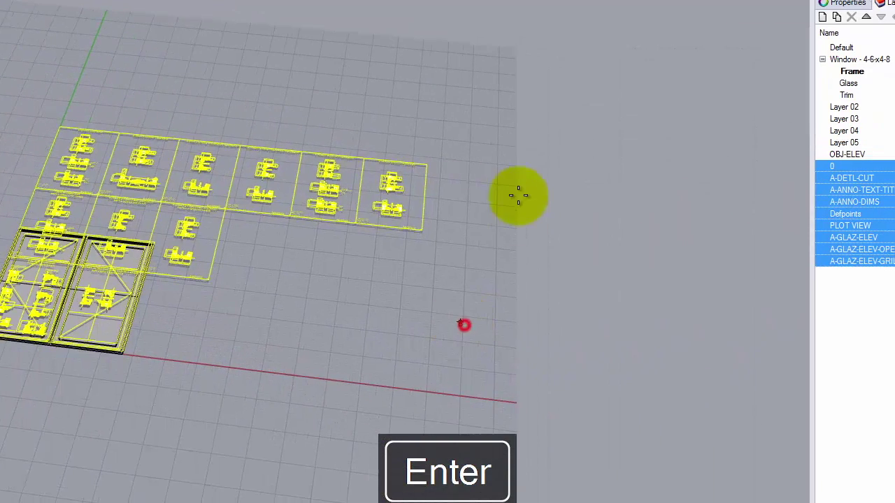
{"action": "left_click", "coordinate": [625, 230]}
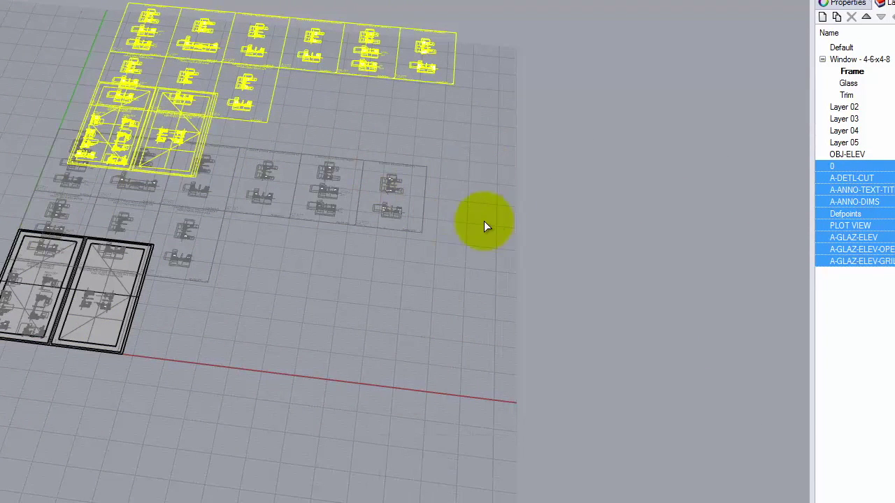
{"action": "right_click", "coordinate": [447, 161]}
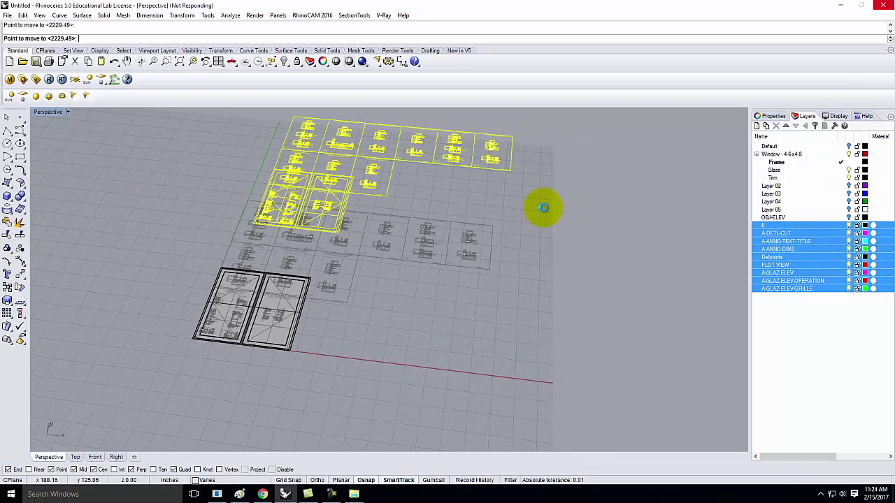
{"action": "key", "text": "Escape"}
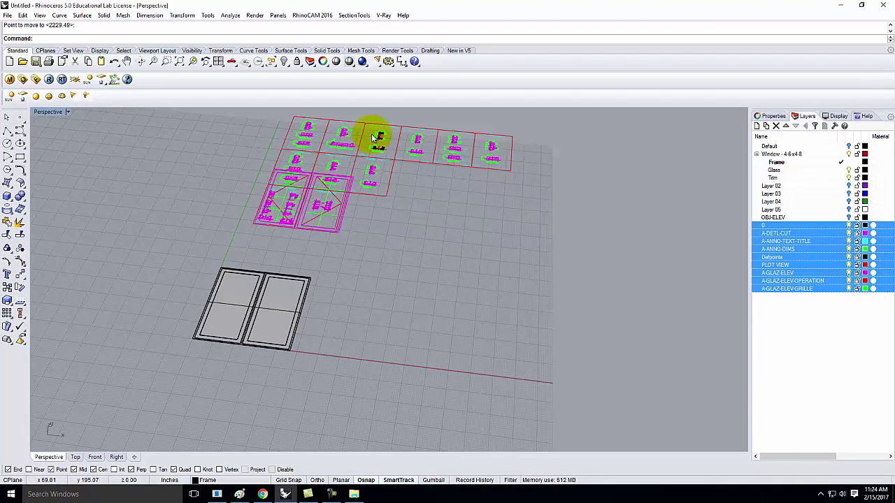
{"action": "key", "text": "Escape"}
Step: Examine the imported E-Series casement and French casement section details, including the frame profile and its dimensions
{"action": "scroll", "coordinate": [280, 178], "scroll_direction": "up", "scroll_amount": 3}
{"action": "scroll", "coordinate": [416, 213], "scroll_direction": "up", "scroll_amount": 5}
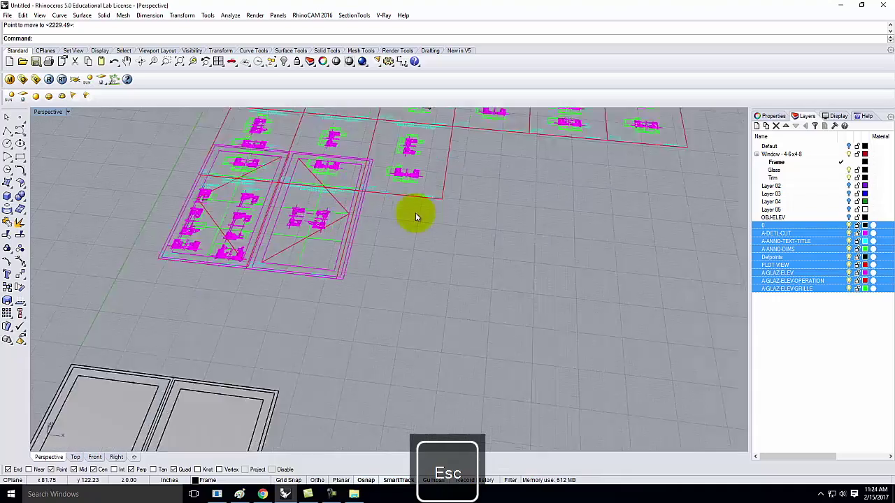
{"action": "right_click_drag", "start_coordinate": [388, 238], "coordinate": [379, 323], "text": "shift"}
{"action": "scroll", "coordinate": [280, 231], "scroll_direction": "down", "scroll_amount": 4}
{"action": "scroll", "coordinate": [284, 235], "scroll_direction": "up", "scroll_amount": 5}
{"action": "scroll", "coordinate": [286, 236], "scroll_direction": "down", "scroll_amount": 2}
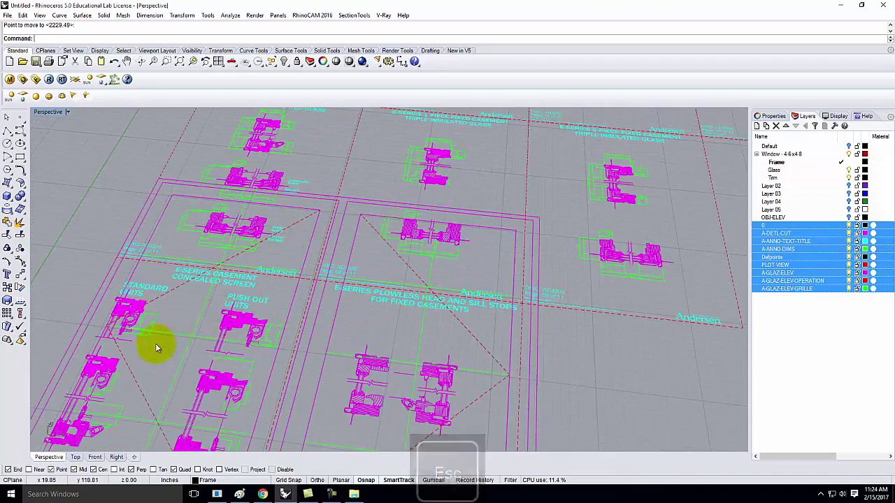
{"action": "scroll", "coordinate": [281, 182], "scroll_direction": "down", "scroll_amount": 3}
{"action": "scroll", "coordinate": [280, 182], "scroll_direction": "up", "scroll_amount": 5}
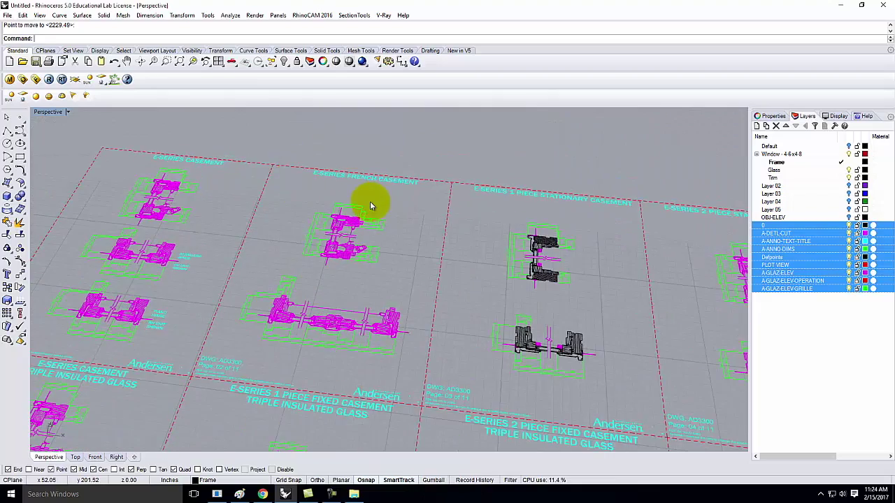
{"action": "scroll", "coordinate": [164, 198], "scroll_direction": "down", "scroll_amount": 2}
{"action": "scroll", "coordinate": [230, 182], "scroll_direction": "up", "scroll_amount": 6}
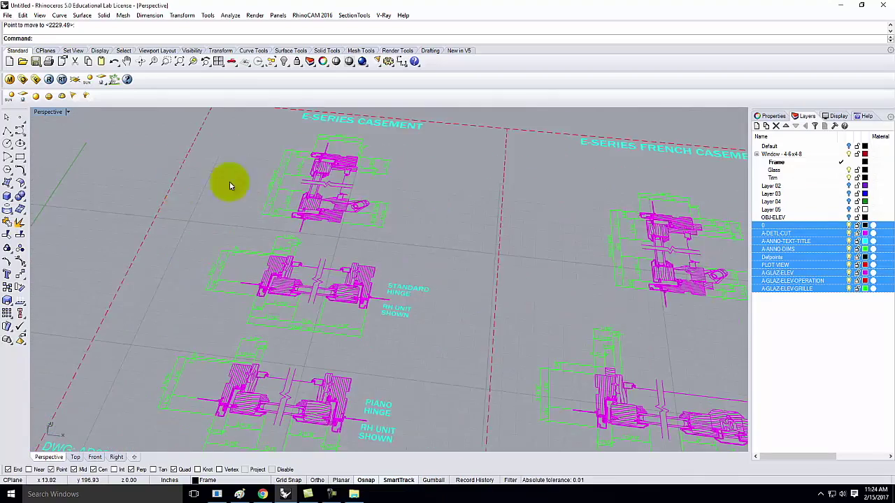
{"action": "scroll", "coordinate": [310, 133], "scroll_direction": "up", "scroll_amount": 5}
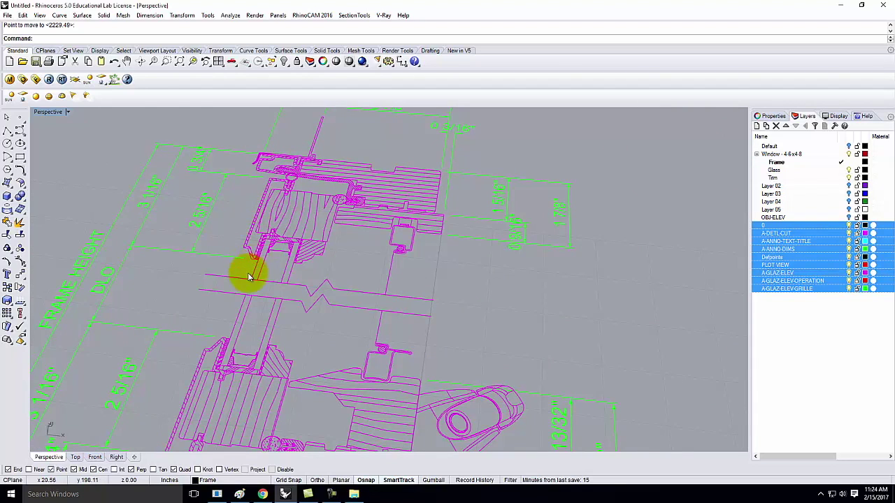
{"action": "scroll", "coordinate": [324, 189], "scroll_direction": "down", "scroll_amount": 3}
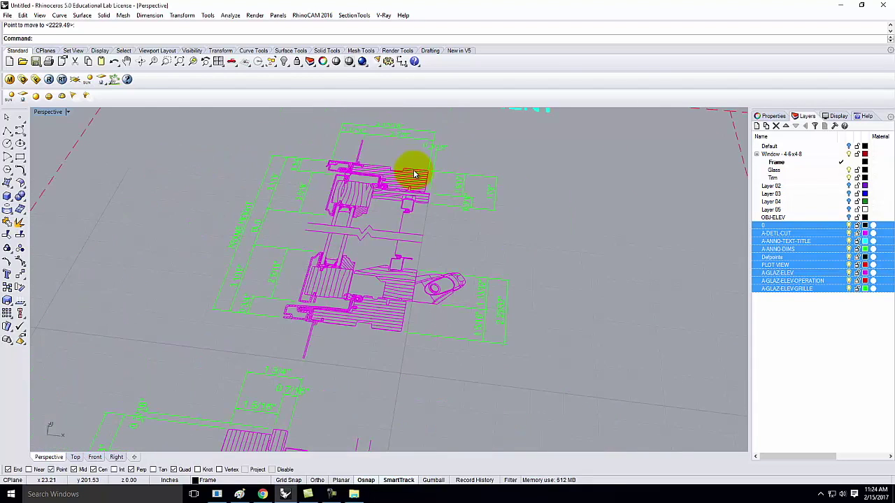
{"action": "scroll", "coordinate": [381, 183], "scroll_direction": "down", "scroll_amount": 5}
{"action": "scroll", "coordinate": [384, 183], "scroll_direction": "down", "scroll_amount": 5}
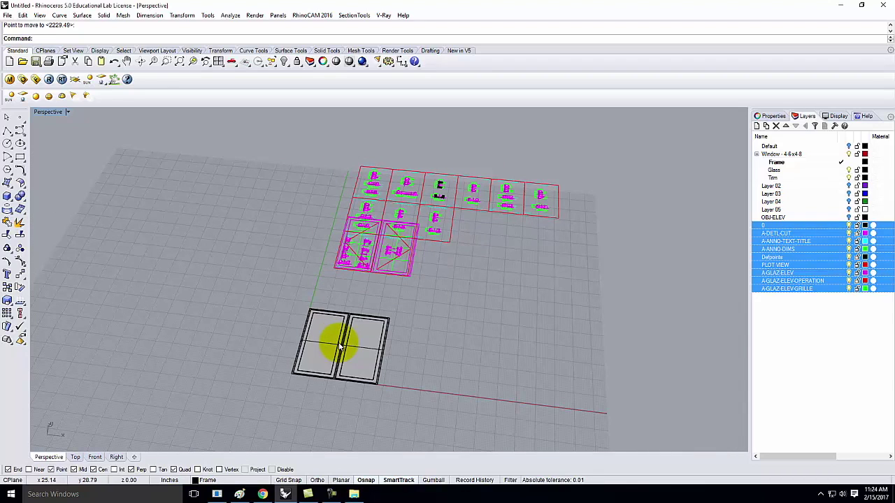
Step: Extrude the outer window frame surface straight into a solid 3 inches thick
{"action": "scroll", "coordinate": [341, 347], "scroll_direction": "up", "scroll_amount": 8}
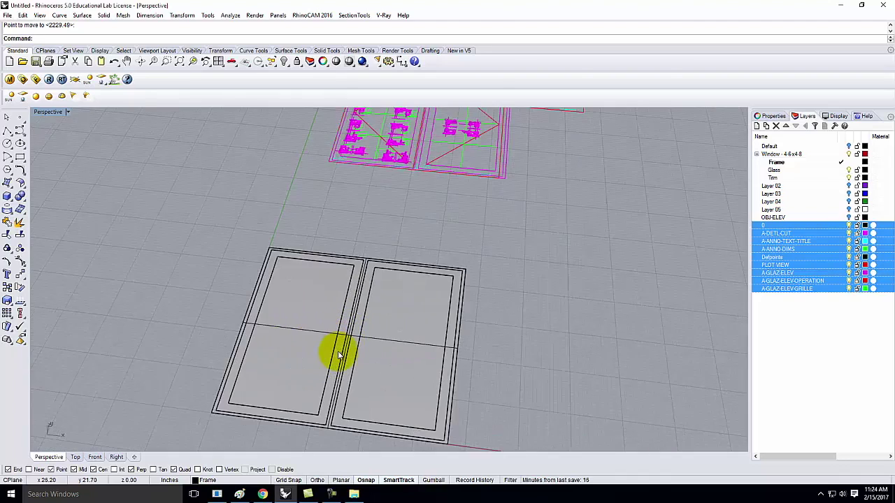
{"action": "scroll", "coordinate": [353, 339], "scroll_direction": "down", "scroll_amount": 8}
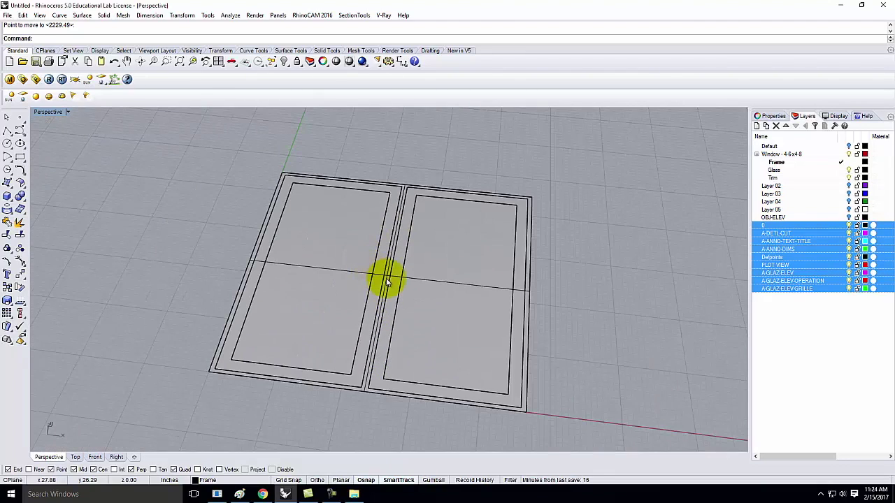
{"action": "left_click", "coordinate": [365, 389]}
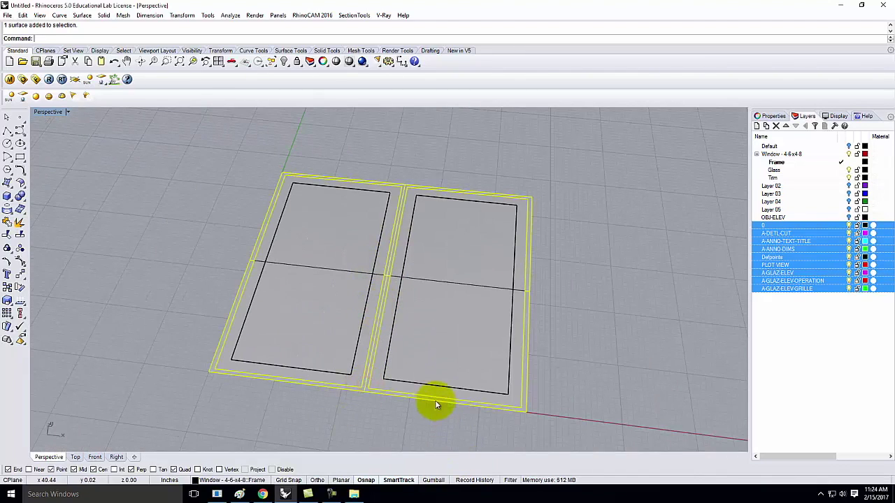
{"action": "type", "text": "Extruds"}
{"action": "key", "text": "BackSpace"}
{"action": "key", "text": "BackSpace"}
{"action": "type", "text": "des"}
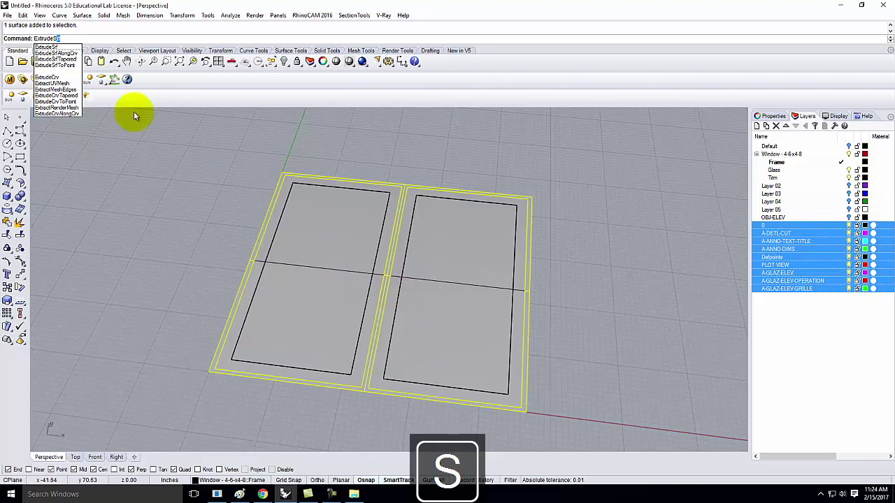
{"action": "left_click", "coordinate": [83, 16]}
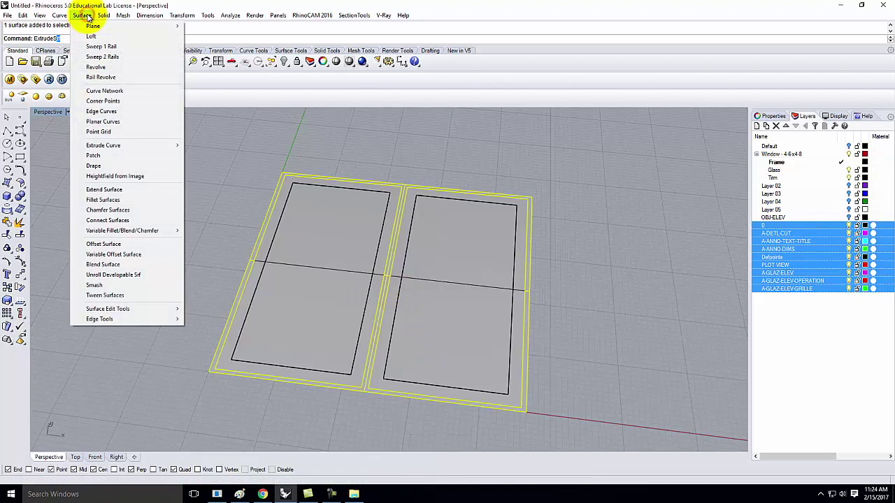
{"action": "mouse_move", "coordinate": [104, 16]}
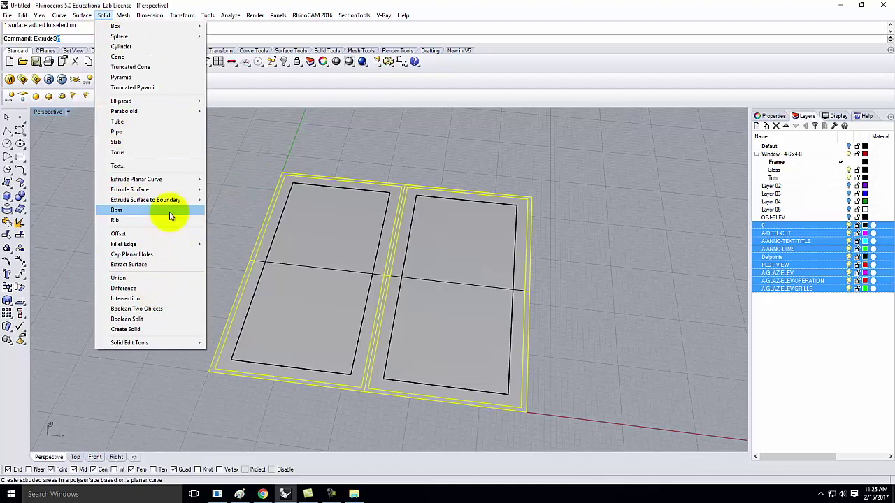
{"action": "mouse_move", "coordinate": [161, 189]}
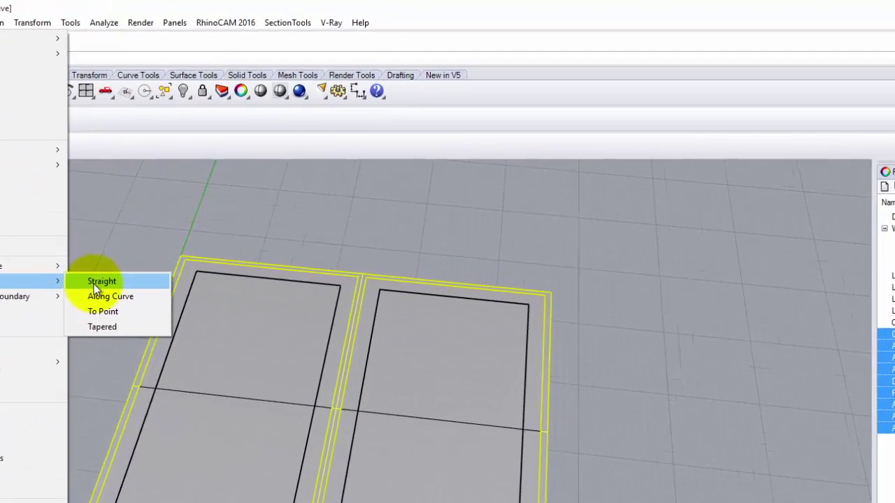
{"action": "left_click", "coordinate": [222, 189]}
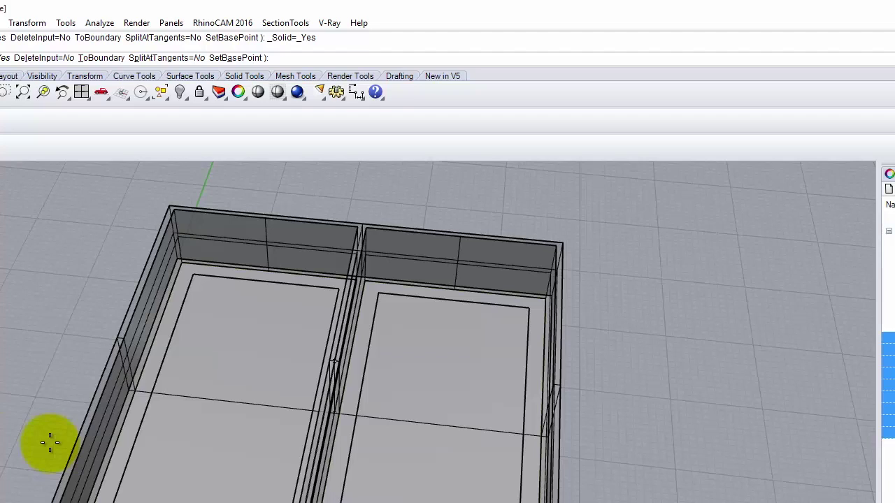
{"action": "type", "text": "3"}
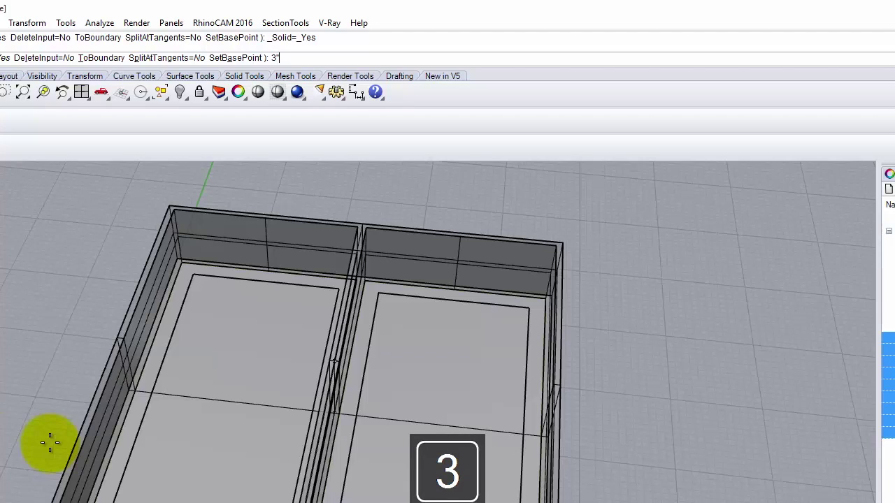
{"action": "key", "text": "Return"}
{"action": "left_click", "coordinate": [623, 341]}
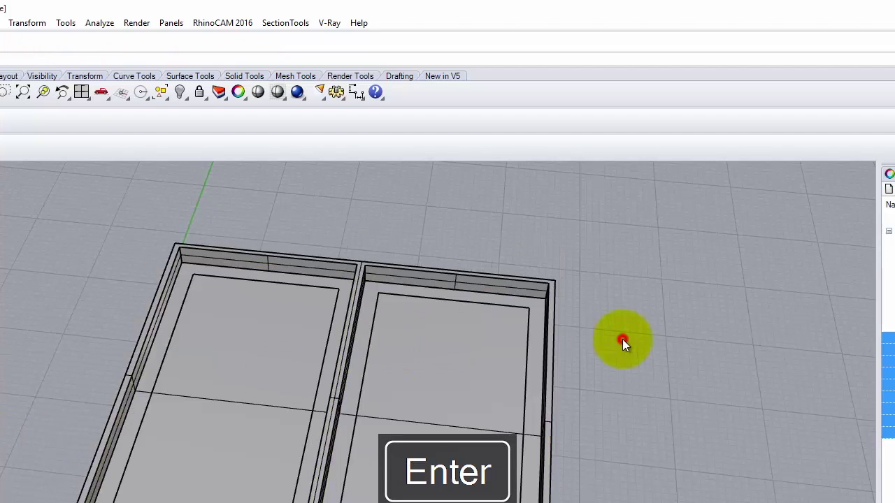
Step: Extrude both inner sash frame surfaces into solids 1.5 inches thick, with deletion of the input surfaces enabled
{"action": "scroll", "coordinate": [384, 386], "scroll_direction": "up", "scroll_amount": 2}
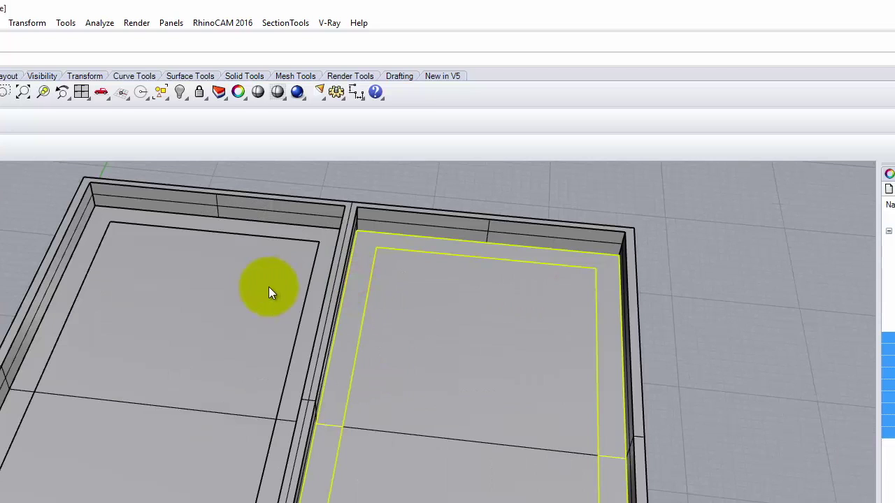
{"action": "left_click", "coordinate": [318, 268]}
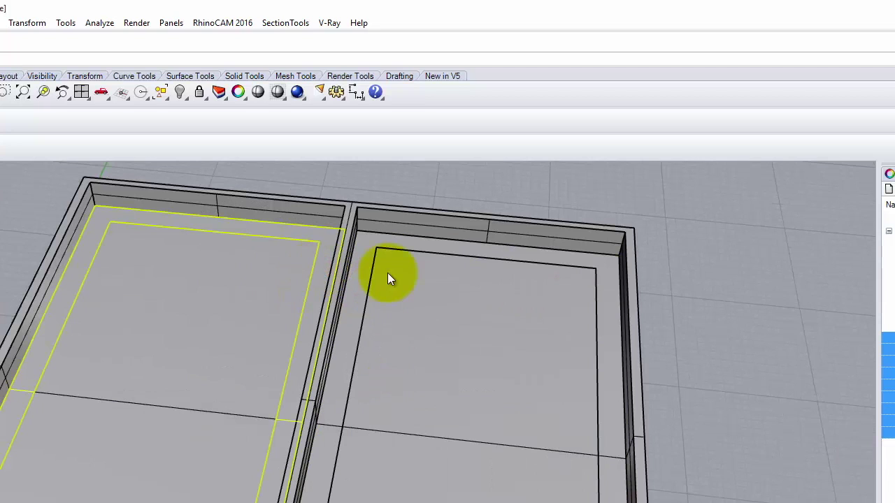
{"action": "left_click", "coordinate": [364, 278], "text": "shift"}
{"action": "right_click", "coordinate": [365, 280]}
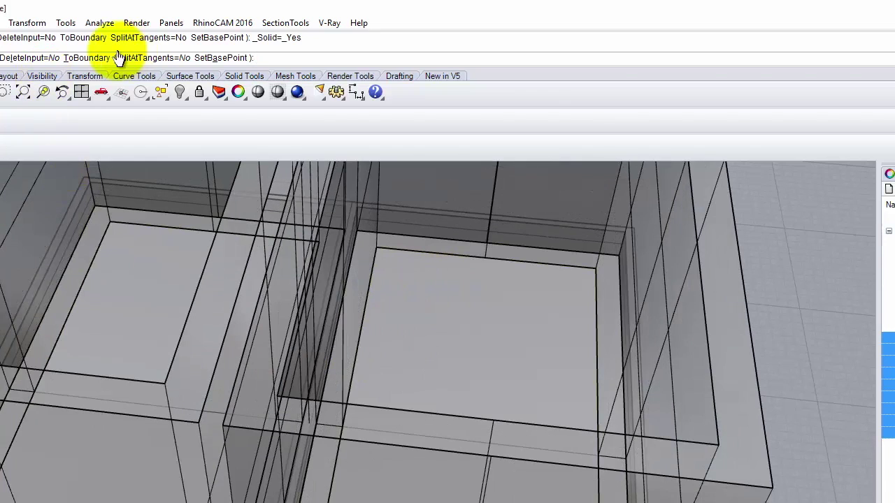
{"action": "scroll", "coordinate": [329, 350], "scroll_direction": "down", "scroll_amount": 3}
{"action": "scroll", "coordinate": [310, 259], "scroll_direction": "up", "scroll_amount": 4}
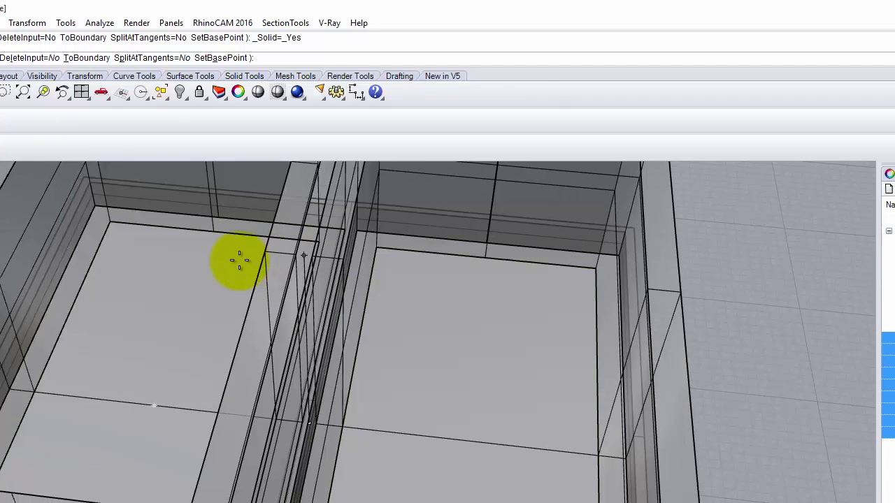
{"action": "left_click", "coordinate": [203, 200]}
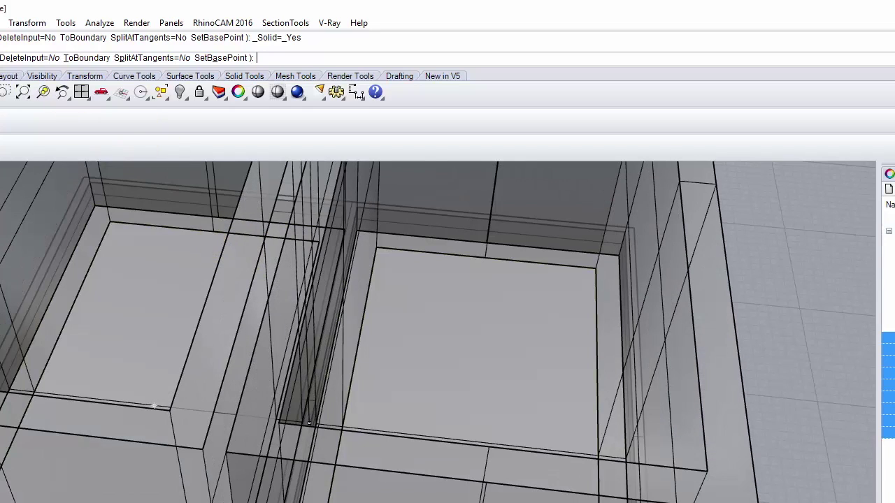
{"action": "left_click", "coordinate": [44, 61]}
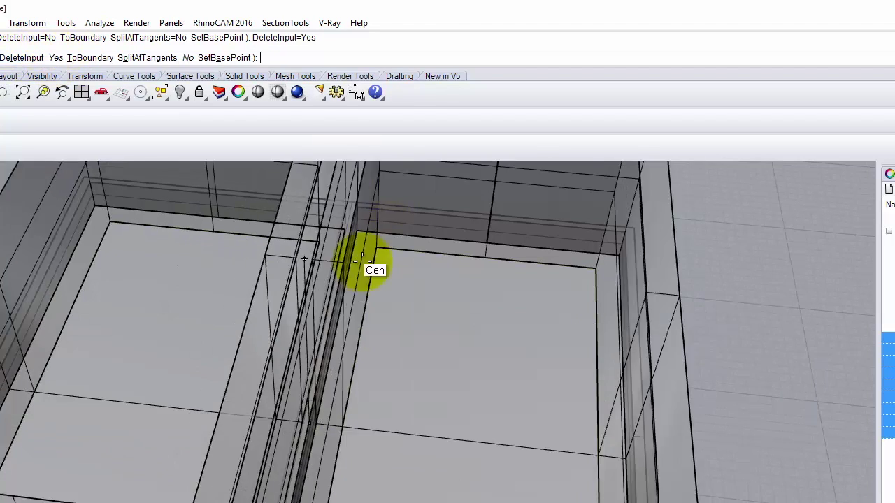
{"action": "type", "text": "1.5"}
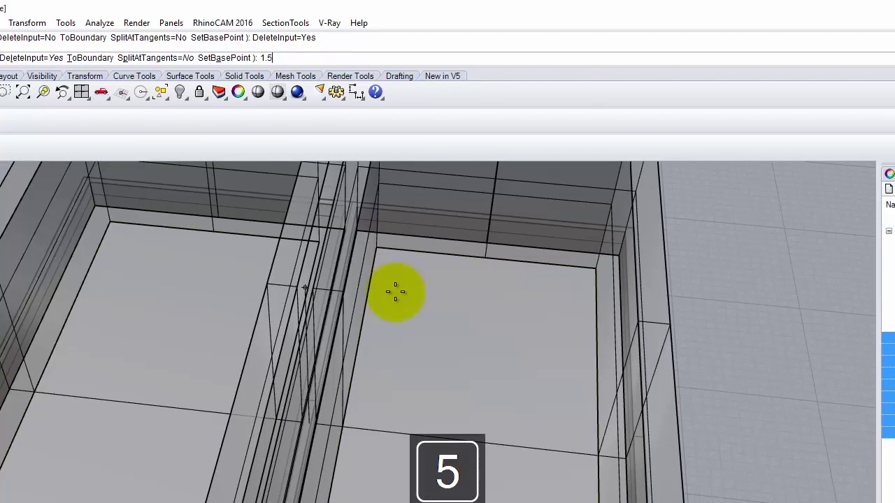
{"action": "key", "text": "Return"}
Step: Extrude the two glass pane surfaces into solids 0.5 inches thick, deleting the input surfaces
{"action": "left_click", "coordinate": [451, 326]}
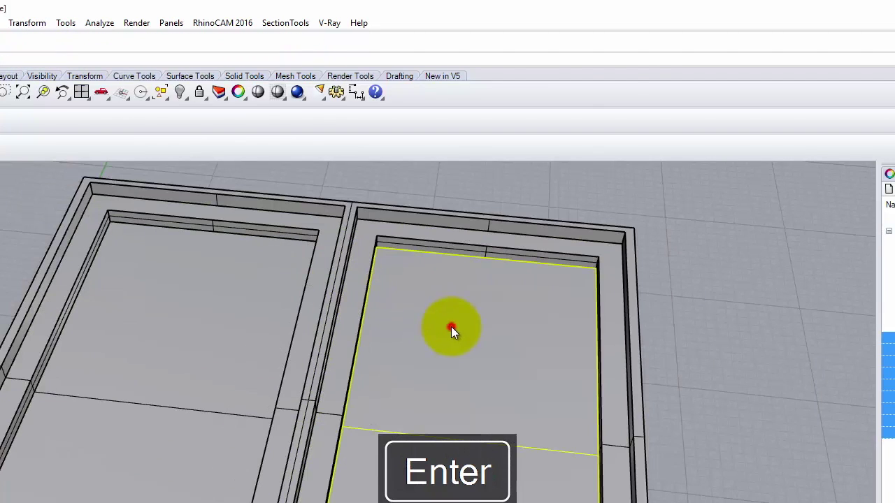
{"action": "left_click", "coordinate": [161, 410]}
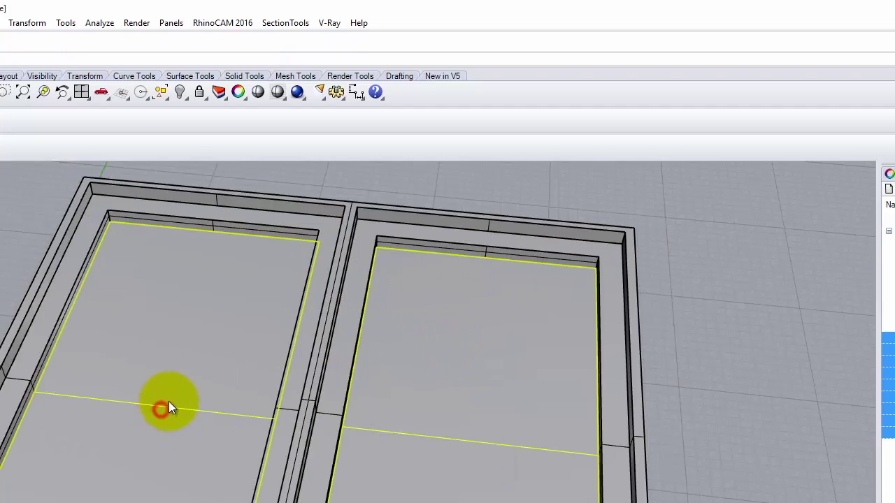
{"action": "right_click", "coordinate": [169, 404]}
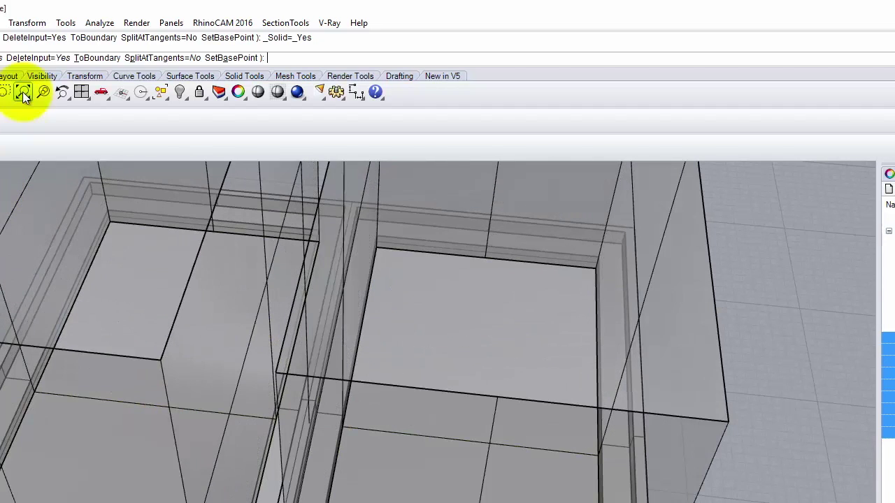
{"action": "key", "text": "Delete"}
{"action": "type", "text": "5"}
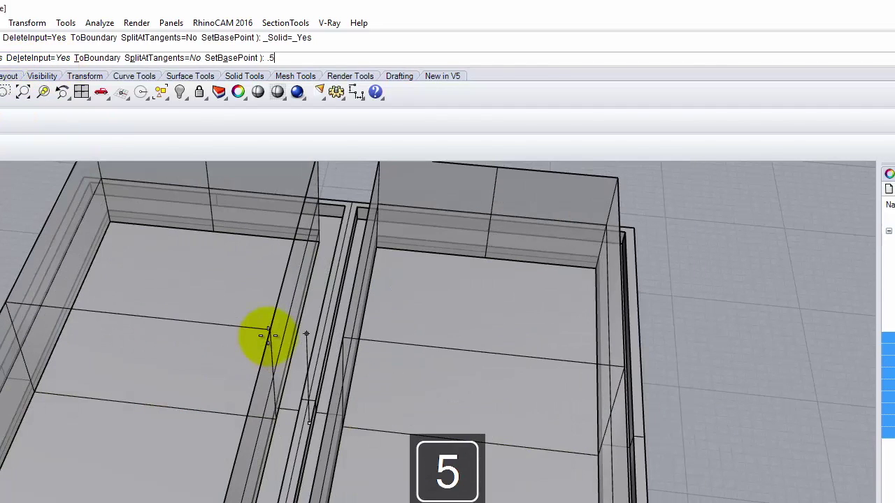
{"action": "key", "text": "Return"}
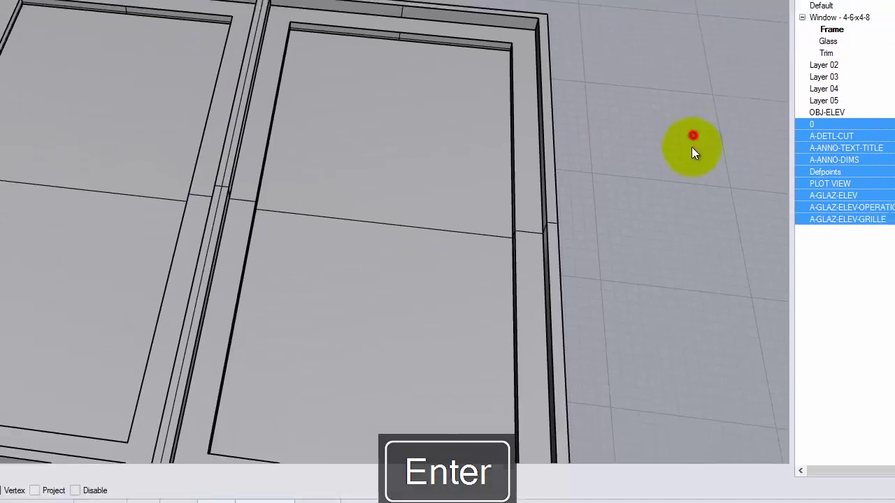
Step: Delete the leftover flat outer frame surface on the underside of the window, keeping the extruded polysurface
{"action": "right_click_drag", "start_coordinate": [643, 288], "coordinate": [577, 123]}
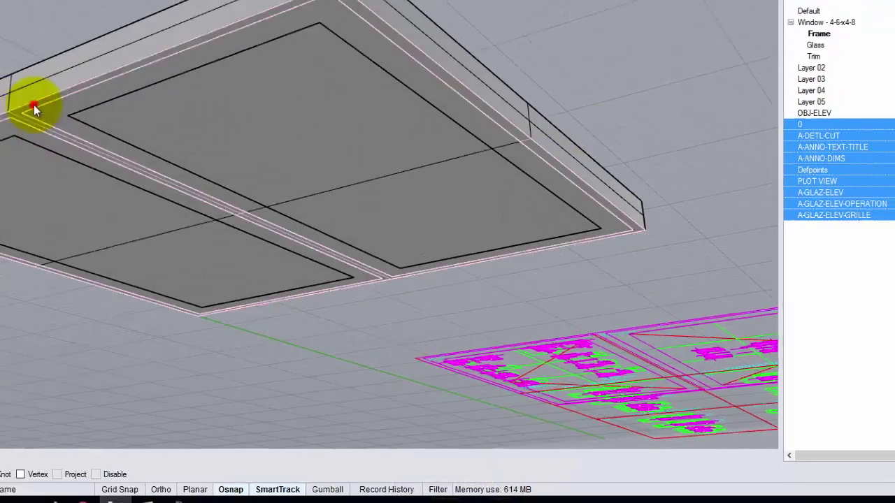
{"action": "left_click", "coordinate": [32, 103]}
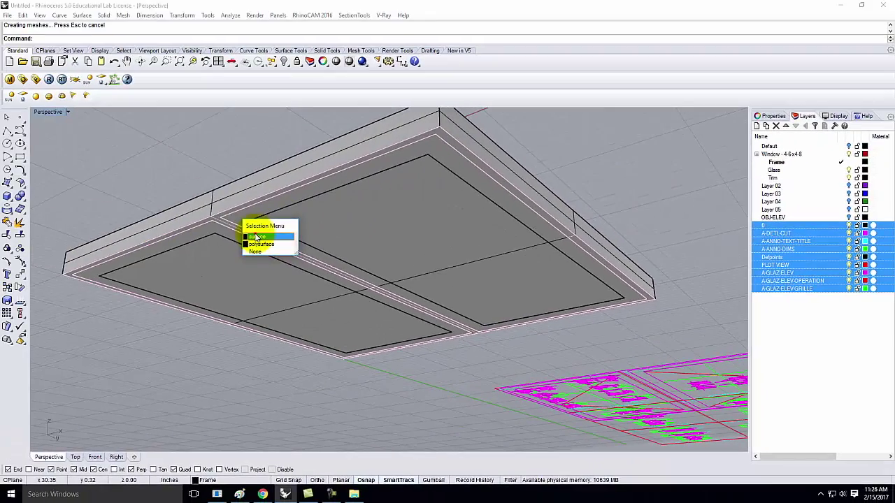
{"action": "left_click", "coordinate": [256, 237]}
{"action": "key", "text": "Delete"}
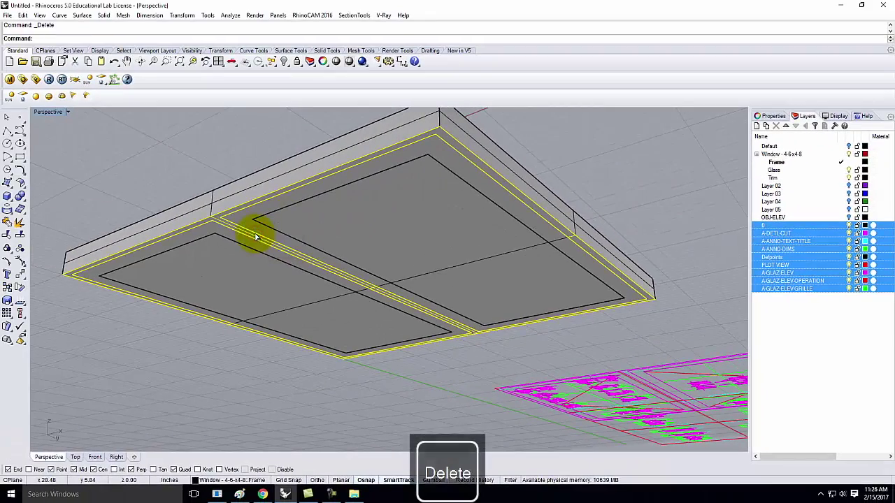
Step: Examine the extruded glass panes and sash frames from below and above to check how they sit within the outer frame
{"action": "left_click", "coordinate": [275, 207]}
{"action": "left_click", "coordinate": [335, 214]}
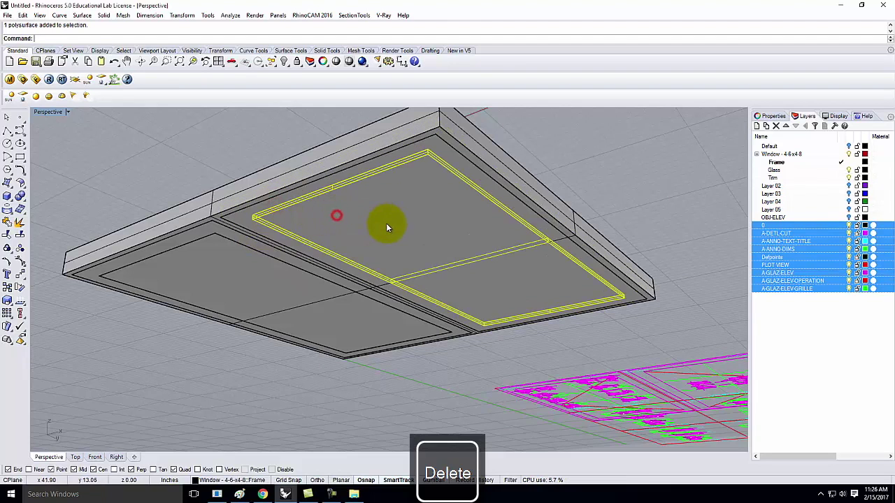
{"action": "right_click_drag", "start_coordinate": [309, 206], "coordinate": [317, 299]}
{"action": "left_click", "coordinate": [200, 287]}
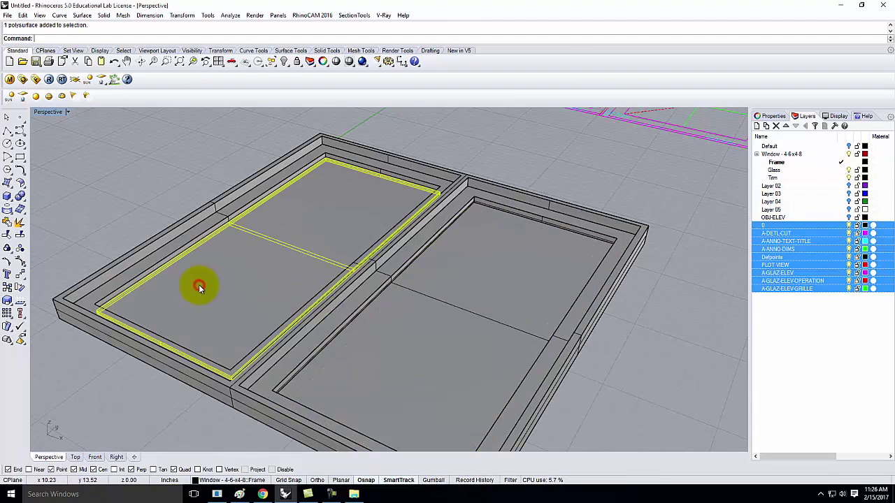
{"action": "right_click_drag", "start_coordinate": [150, 273], "coordinate": [176, 304]}
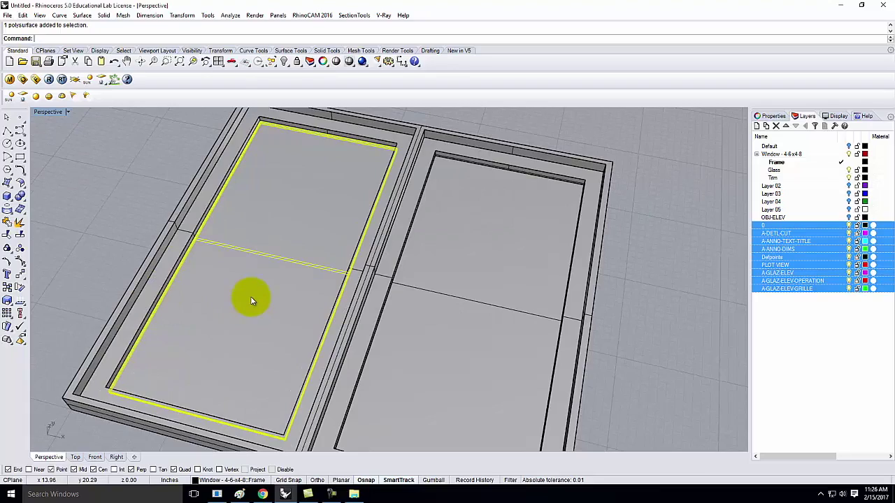
{"action": "scroll", "coordinate": [427, 354], "scroll_direction": "up", "scroll_amount": 5}
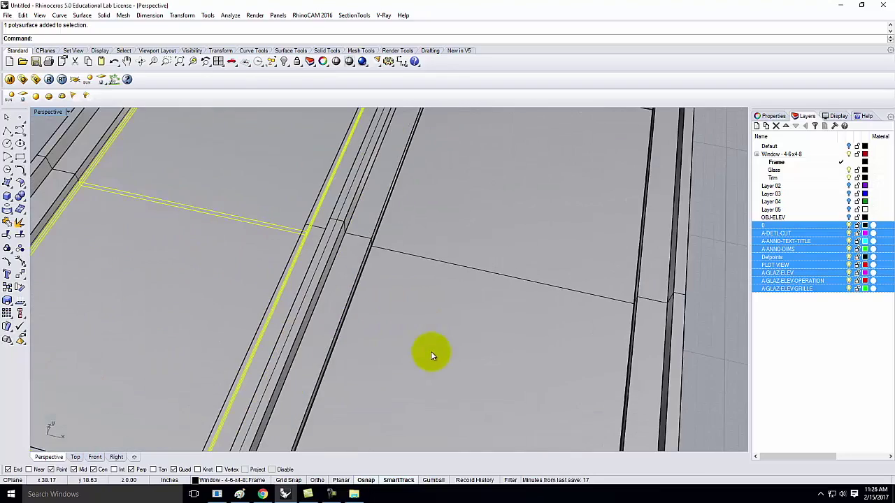
{"action": "scroll", "coordinate": [427, 311], "scroll_direction": "down", "scroll_amount": 5}
{"action": "scroll", "coordinate": [412, 277], "scroll_direction": "up", "scroll_amount": 3}
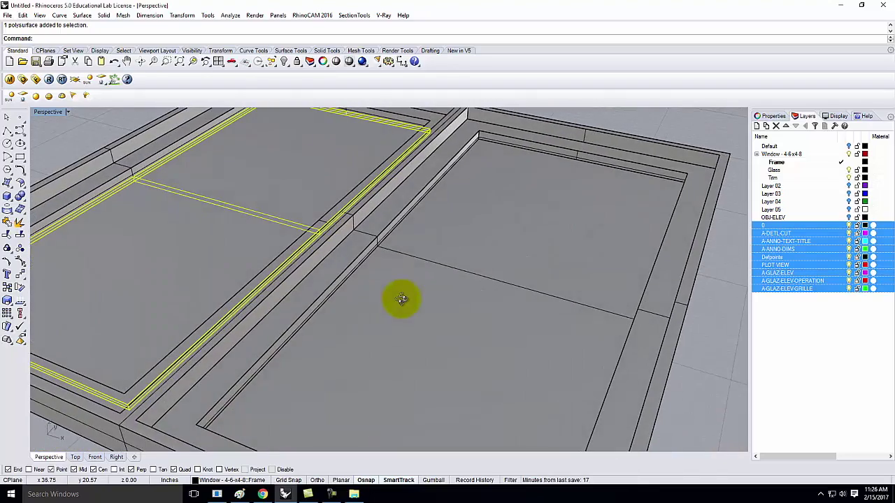
{"action": "scroll", "coordinate": [432, 289], "scroll_direction": "down", "scroll_amount": 4}
{"action": "scroll", "coordinate": [420, 280], "scroll_direction": "up", "scroll_amount": 4}
Step: Move both sash frames up vertically so their top faces are flush with the outer frame's top
{"action": "left_click", "coordinate": [398, 281]}
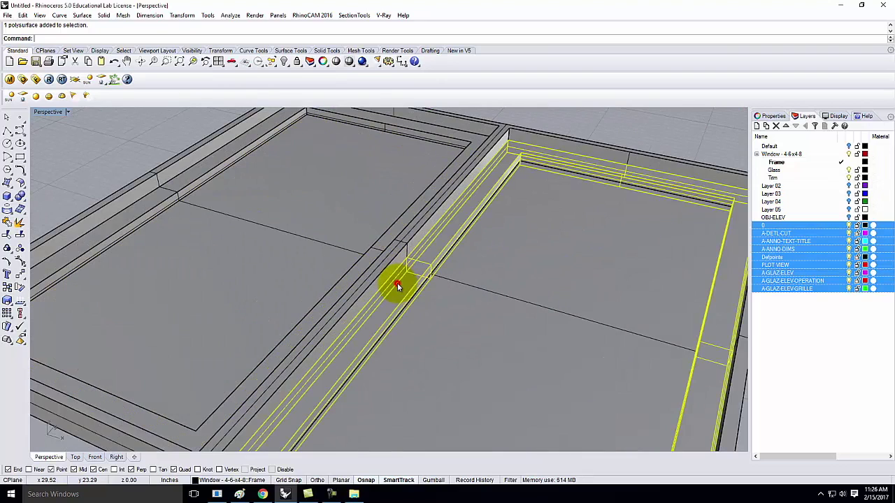
{"action": "left_click", "coordinate": [353, 265], "text": "shift"}
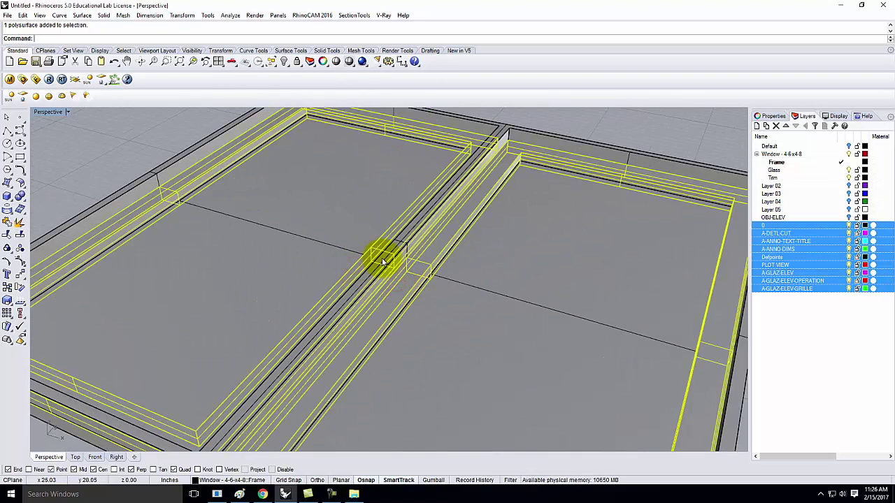
{"action": "type", "text": "move"}
{"action": "key", "text": "Return"}
{"action": "scroll", "coordinate": [512, 114], "scroll_direction": "up", "scroll_amount": 2}
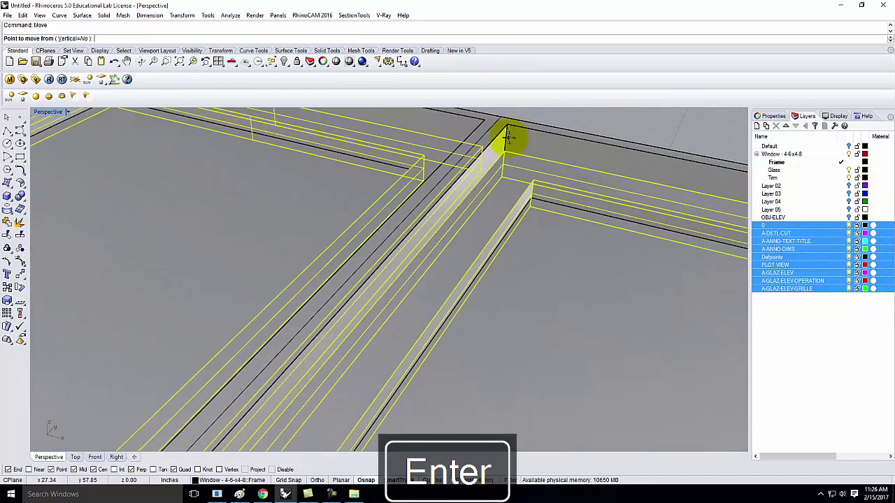
{"action": "left_click", "coordinate": [499, 147]}
{"action": "left_click", "coordinate": [522, 139]}
Step: Move both sash frames vertically by -.375 inches, recessing them below the outer frame's top face
{"action": "key", "text": "Return"}
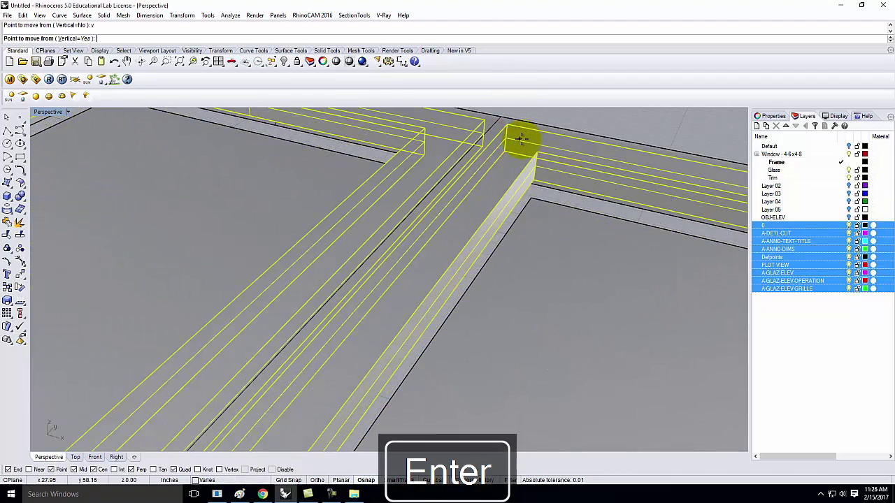
{"action": "left_click", "coordinate": [505, 125]}
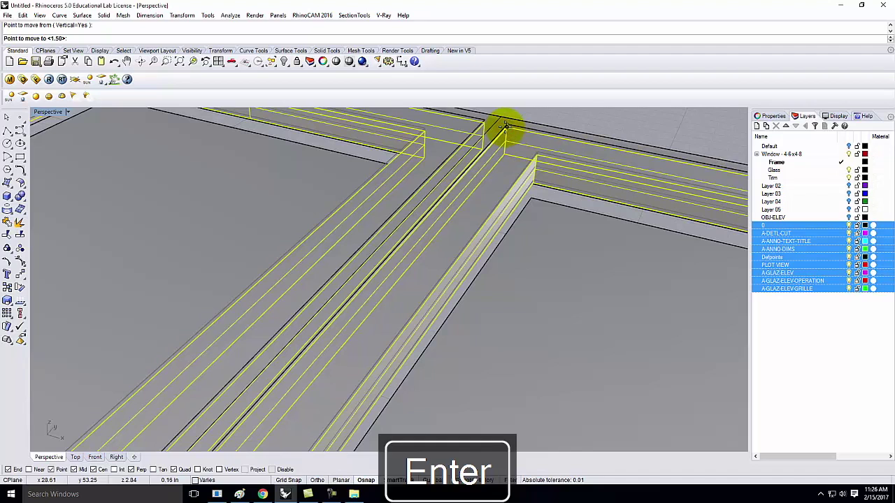
{"action": "type", "text": "-.375"}
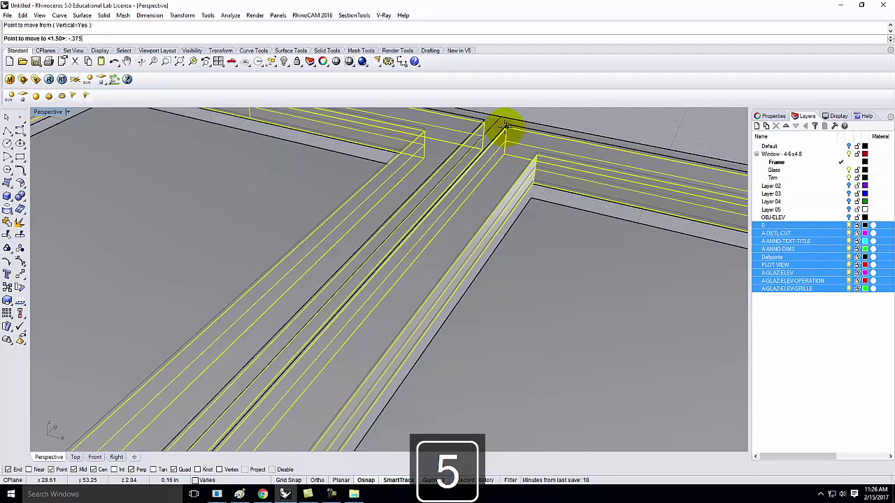
{"action": "key", "text": "Return"}
{"action": "left_click", "coordinate": [553, 114]}
{"action": "scroll", "coordinate": [434, 181], "scroll_direction": "down", "scroll_amount": 5}
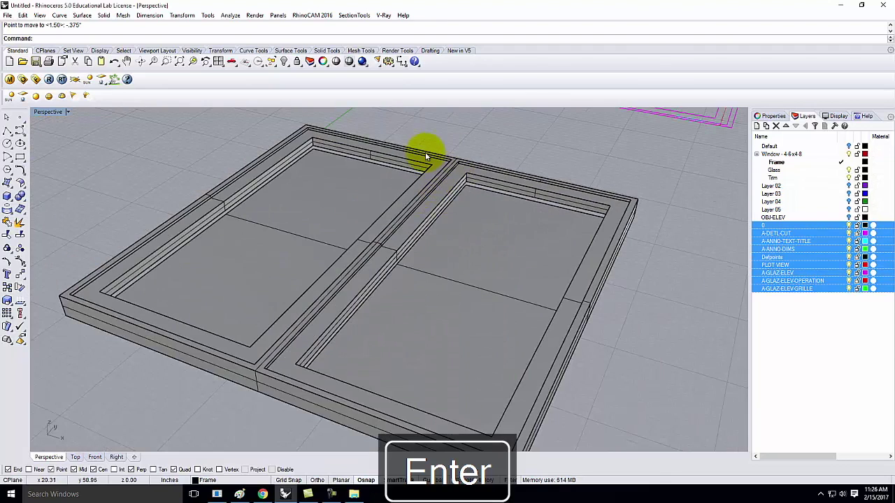
Step: Move both glass panes up vertically, from the midpoint of the pane's edge thickness to the midpoint of the sash's inner corner edge
{"action": "scroll", "coordinate": [473, 194], "scroll_direction": "up", "scroll_amount": 5}
{"action": "left_click", "coordinate": [478, 196]}
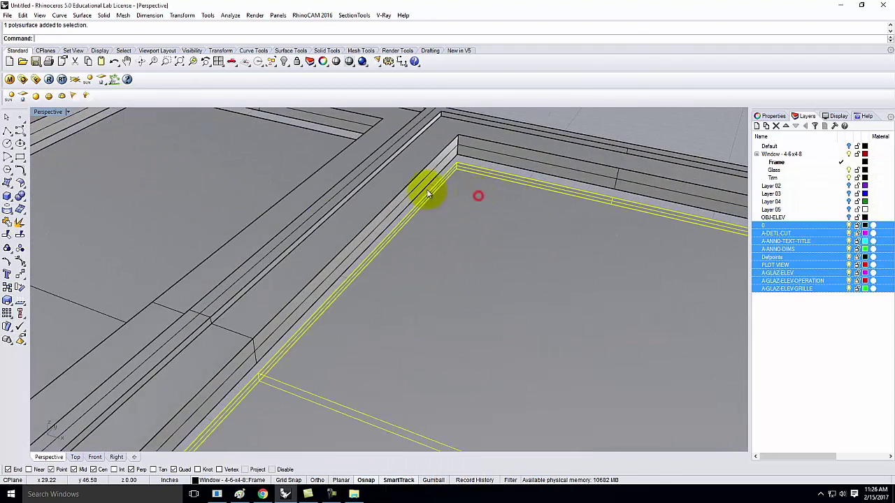
{"action": "left_click", "coordinate": [179, 224]}
{"action": "key", "text": "Return"}
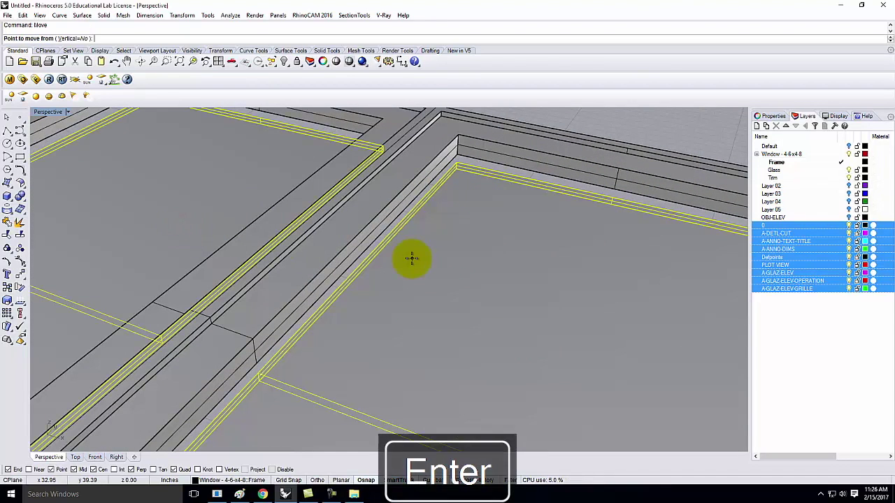
{"action": "scroll", "coordinate": [463, 163], "scroll_direction": "up", "scroll_amount": 3}
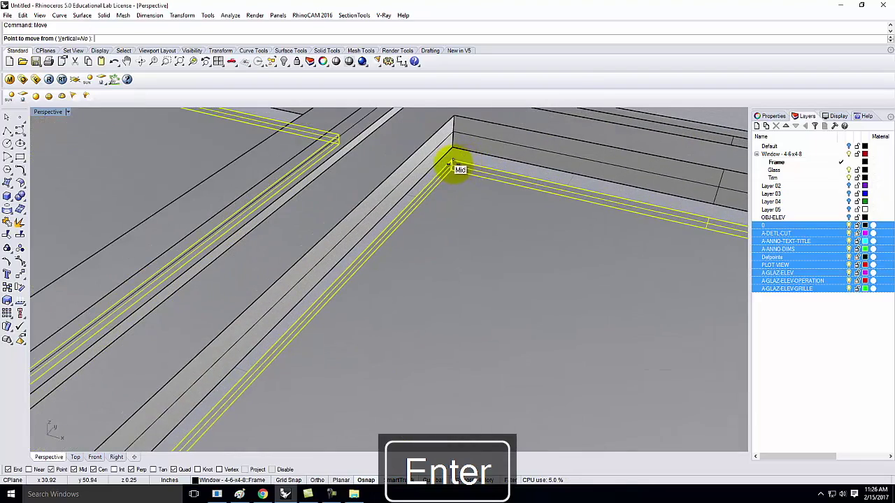
{"action": "left_click", "coordinate": [453, 163]}
{"action": "scroll", "coordinate": [453, 162], "scroll_direction": "down", "scroll_amount": 2}
{"action": "left_click", "coordinate": [458, 134]}
{"action": "scroll", "coordinate": [459, 135], "scroll_direction": "down", "scroll_amount": 4}
{"action": "left_click", "coordinate": [543, 189]}
{"action": "mouse_move", "coordinate": [543, 189]}
{"action": "right_mouse_down"}
{"action": "mouse_move", "coordinate": [485, 175]}
{"action": "mouse_move", "coordinate": [538, 143]}
{"action": "mouse_move", "coordinate": [556, 181]}
{"action": "right_mouse_up"}
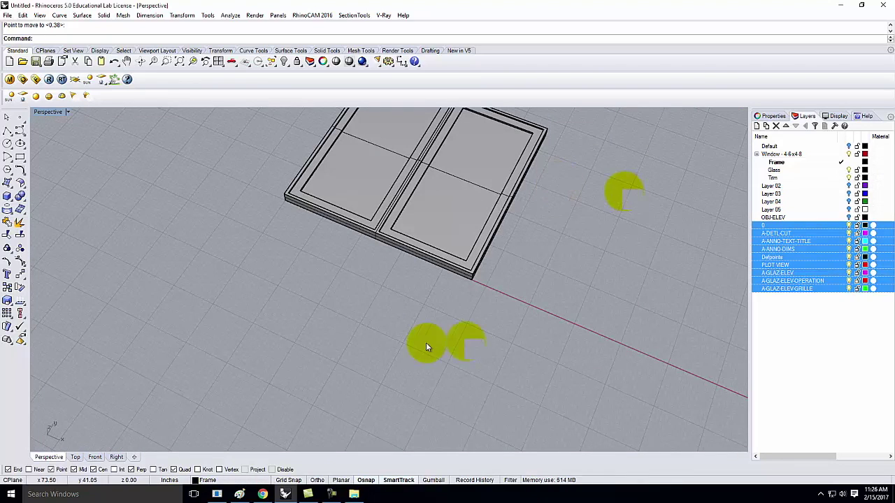
Step: Rotate all five window solids in 3D by 90 degrees about the window's lower long edge so the window stands upright
{"action": "scroll", "coordinate": [424, 336], "scroll_direction": "down", "scroll_amount": 5}
{"action": "scroll", "coordinate": [424, 326], "scroll_direction": "down", "scroll_amount": 3}
{"action": "right_click_drag", "start_coordinate": [389, 275], "coordinate": [406, 315]}
{"action": "scroll", "coordinate": [413, 293], "scroll_direction": "up", "scroll_amount": 6}
{"action": "left_click_drag", "start_coordinate": [537, 364], "coordinate": [536, 354]}
{"action": "left_click", "coordinate": [521, 316]}
{"action": "left_click_drag", "start_coordinate": [363, 252], "coordinate": [533, 365]}
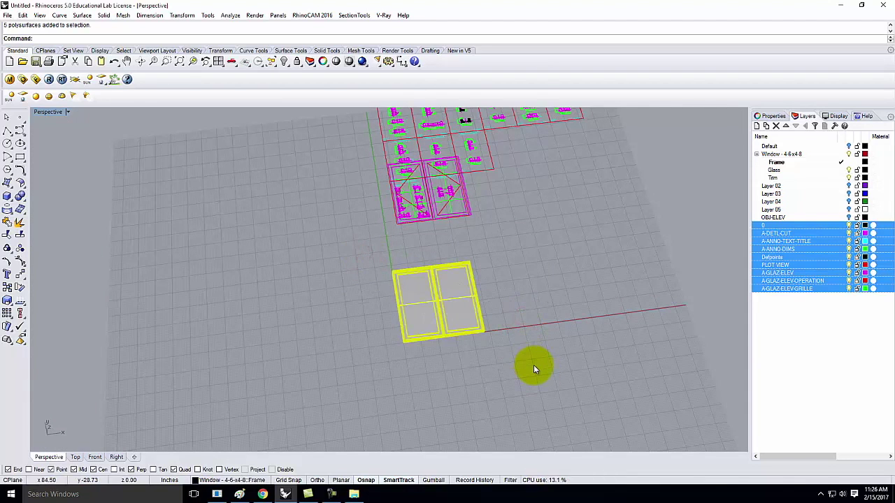
{"action": "type", "text": "otate3ed"}
{"action": "key", "text": "Return"}
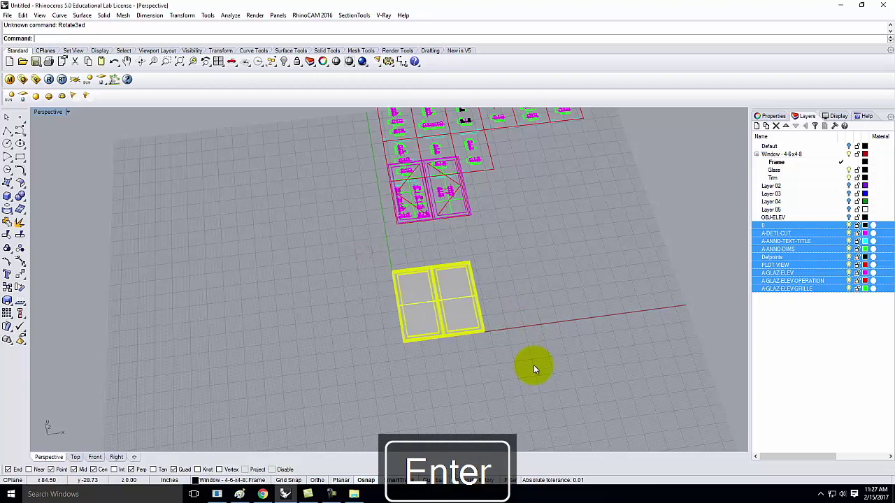
{"action": "type", "text": "Rotate3D"}
{"action": "key", "text": "Return"}
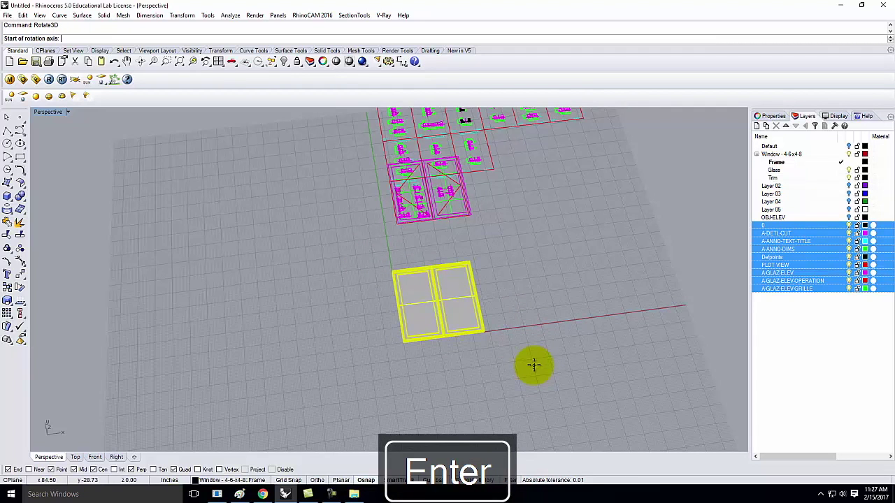
{"action": "scroll", "coordinate": [505, 346], "scroll_direction": "up", "scroll_amount": 3}
{"action": "right_click_drag", "start_coordinate": [505, 346], "coordinate": [425, 314]}
{"action": "scroll", "coordinate": [274, 202], "scroll_direction": "up", "scroll_amount": 5}
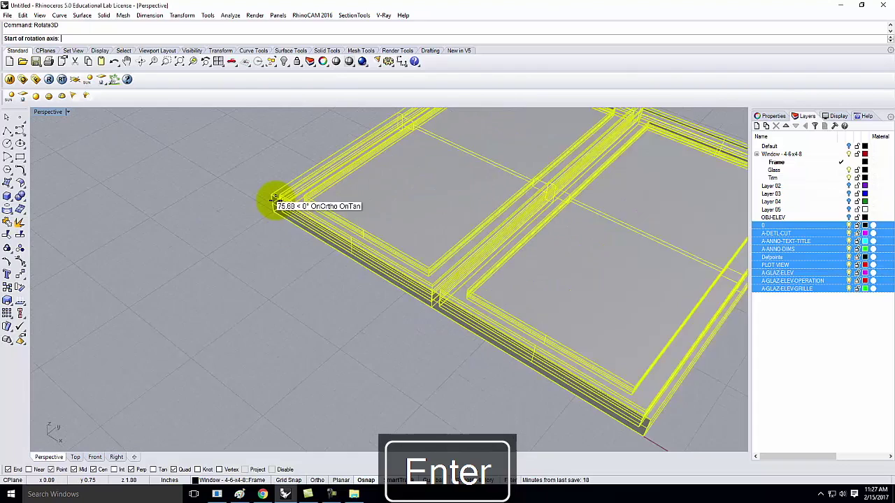
{"action": "left_click", "coordinate": [274, 199]}
{"action": "scroll", "coordinate": [273, 199], "scroll_direction": "down", "scroll_amount": 5}
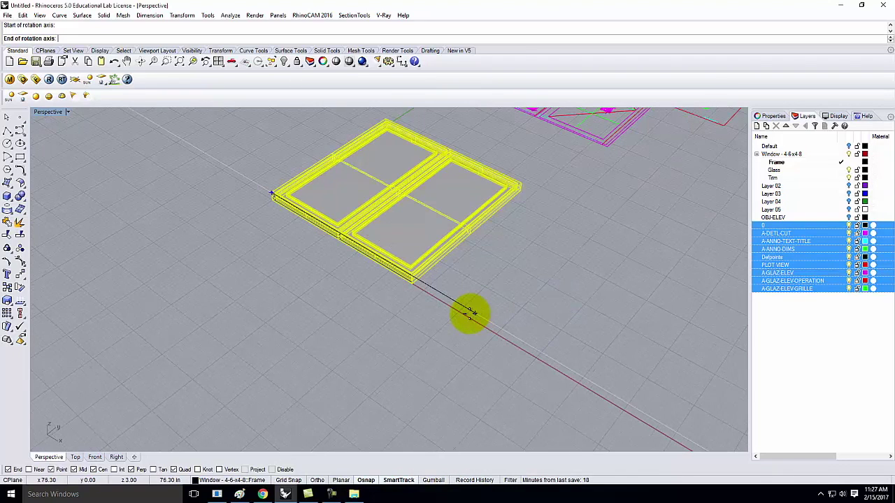
{"action": "scroll", "coordinate": [467, 309], "scroll_direction": "down", "scroll_amount": 4}
{"action": "left_click", "coordinate": [498, 303]}
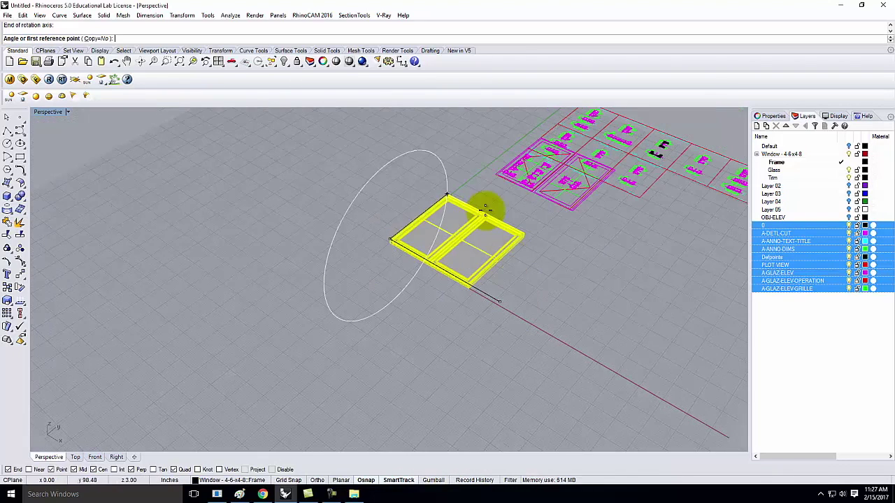
{"action": "left_click", "coordinate": [476, 169]}
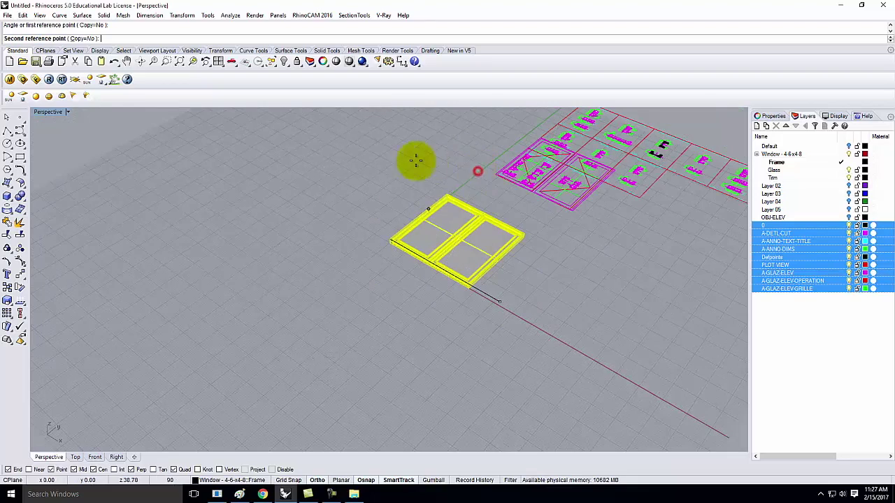
{"action": "left_click", "coordinate": [371, 137]}
{"action": "left_click", "coordinate": [500, 252]}
Step: Move the whole upright window from its lower-left corner to the origin at 0,0,0
{"action": "mouse_move", "coordinate": [530, 269]}
{"action": "right_mouse_down"}
{"action": "mouse_move", "coordinate": [423, 226]}
{"action": "mouse_move", "coordinate": [410, 321]}
{"action": "right_mouse_up"}
{"action": "scroll", "coordinate": [410, 321], "scroll_direction": "up", "scroll_amount": 2}
{"action": "scroll", "coordinate": [371, 344], "scroll_direction": "down", "scroll_amount": 5}
{"action": "mouse_move", "coordinate": [407, 356]}
{"action": "right_mouse_down"}
{"action": "mouse_move", "coordinate": [373, 356]}
{"action": "mouse_move", "coordinate": [403, 392]}
{"action": "mouse_move", "coordinate": [561, 371]}
{"action": "mouse_move", "coordinate": [506, 215]}
{"action": "mouse_move", "coordinate": [387, 286]}
{"action": "mouse_move", "coordinate": [510, 296]}
{"action": "mouse_move", "coordinate": [340, 315]}
{"action": "mouse_move", "coordinate": [459, 253]}
{"action": "mouse_move", "coordinate": [414, 242]}
{"action": "mouse_move", "coordinate": [480, 238]}
{"action": "mouse_move", "coordinate": [512, 208]}
{"action": "mouse_move", "coordinate": [440, 230]}
{"action": "mouse_move", "coordinate": [434, 254]}
{"action": "mouse_move", "coordinate": [476, 273]}
{"action": "mouse_move", "coordinate": [512, 264]}
{"action": "mouse_move", "coordinate": [524, 273]}
{"action": "mouse_move", "coordinate": [504, 279]}
{"action": "mouse_move", "coordinate": [348, 221]}
{"action": "right_mouse_up"}
{"action": "left_click_drag", "start_coordinate": [598, 367], "coordinate": [616, 376]}
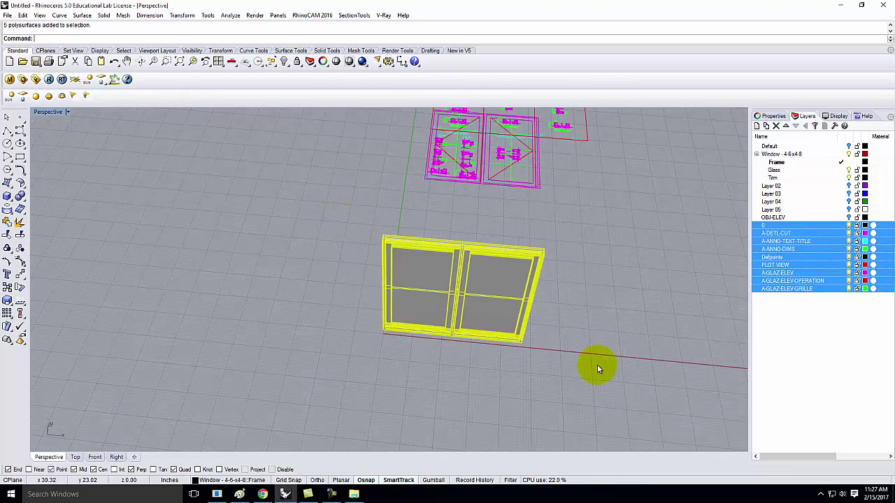
{"action": "key", "text": "Return"}
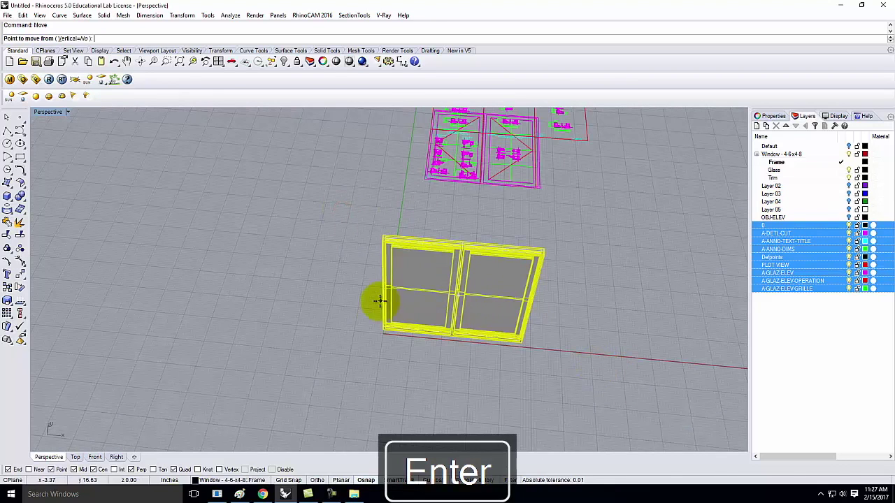
{"action": "scroll", "coordinate": [381, 311], "scroll_direction": "up", "scroll_amount": 6}
{"action": "left_click", "coordinate": [388, 316]}
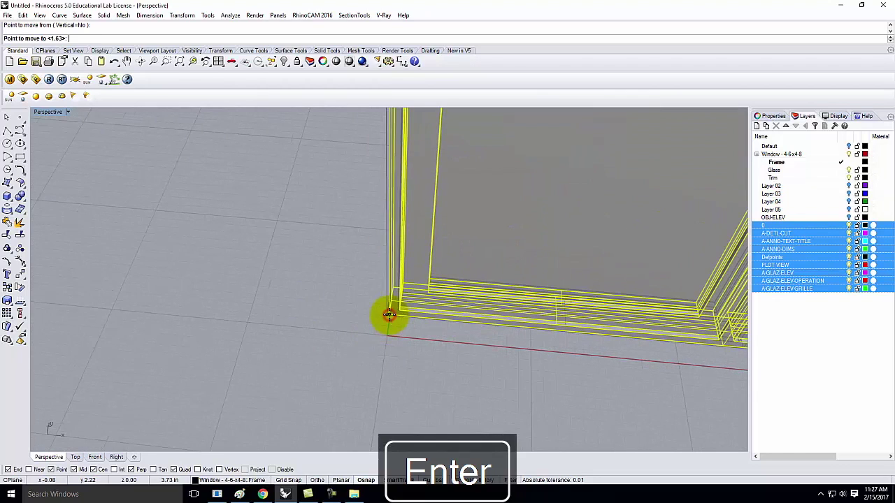
{"action": "type", "text": "0,0,0"}
{"action": "key", "text": "Return"}
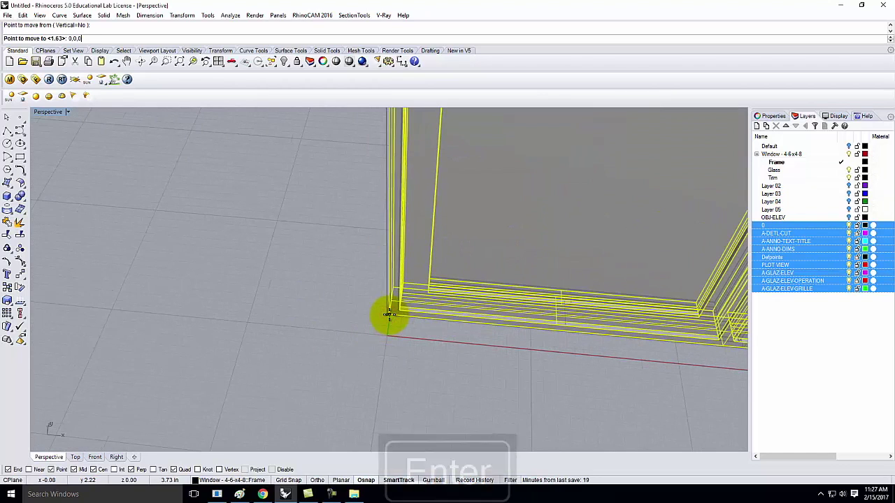
{"action": "left_click", "coordinate": [329, 360]}
{"action": "scroll", "coordinate": [330, 359], "scroll_direction": "down", "scroll_amount": 5}
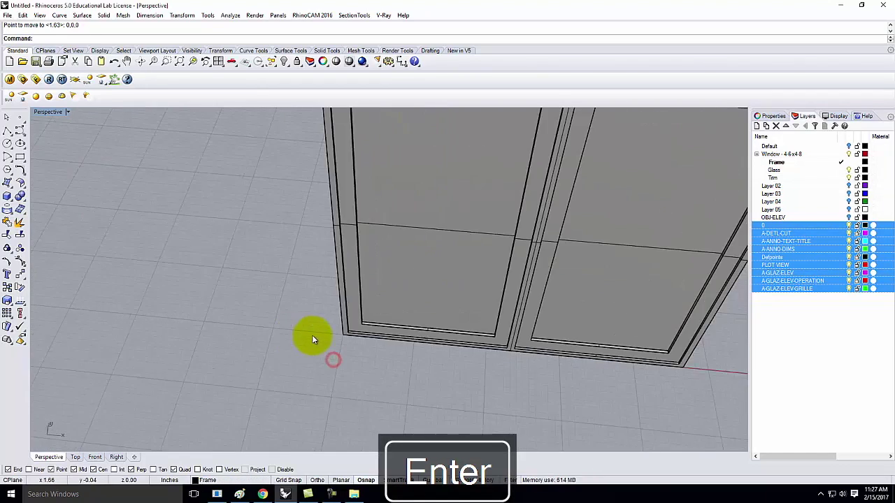
Step: Model a box 5.5 inches high on the window's top face, its base spanning opposite corners of the outer frame
{"action": "scroll", "coordinate": [529, 265], "scroll_direction": "down", "scroll_amount": 5}
{"action": "scroll", "coordinate": [549, 255], "scroll_direction": "up", "scroll_amount": 4}
{"action": "scroll", "coordinate": [543, 246], "scroll_direction": "down", "scroll_amount": 2}
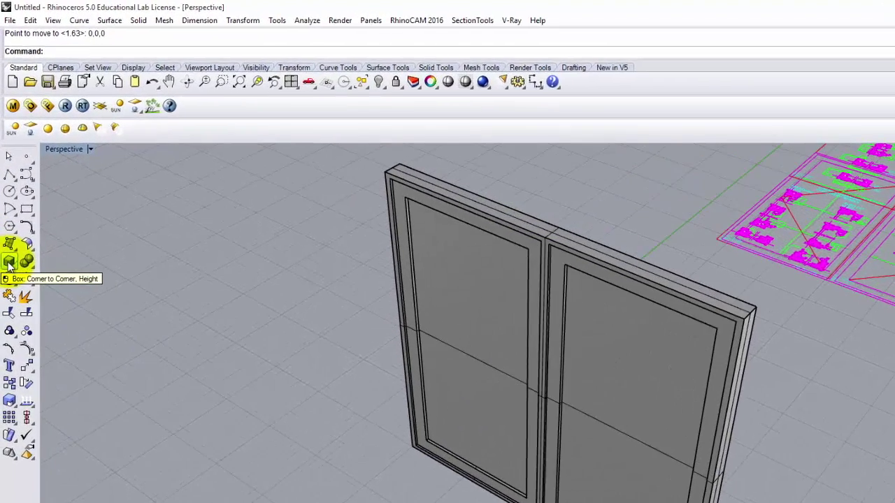
{"action": "left_click", "coordinate": [7, 198]}
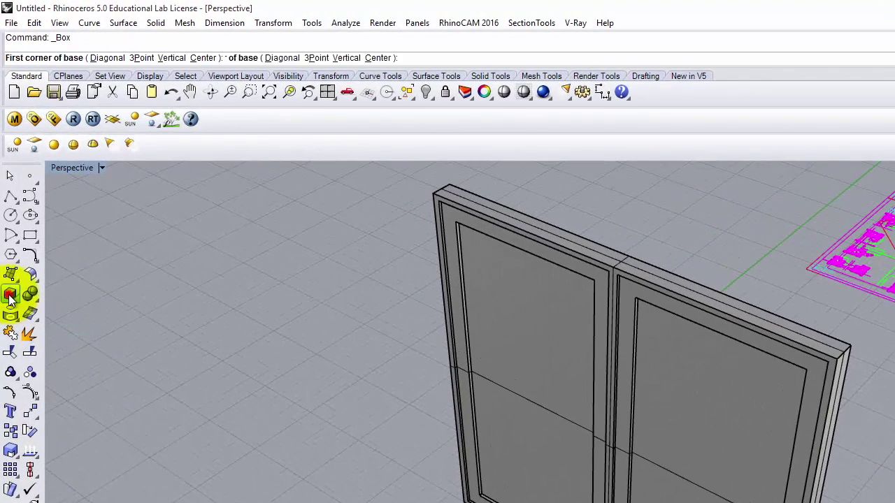
{"action": "left_click", "coordinate": [434, 191]}
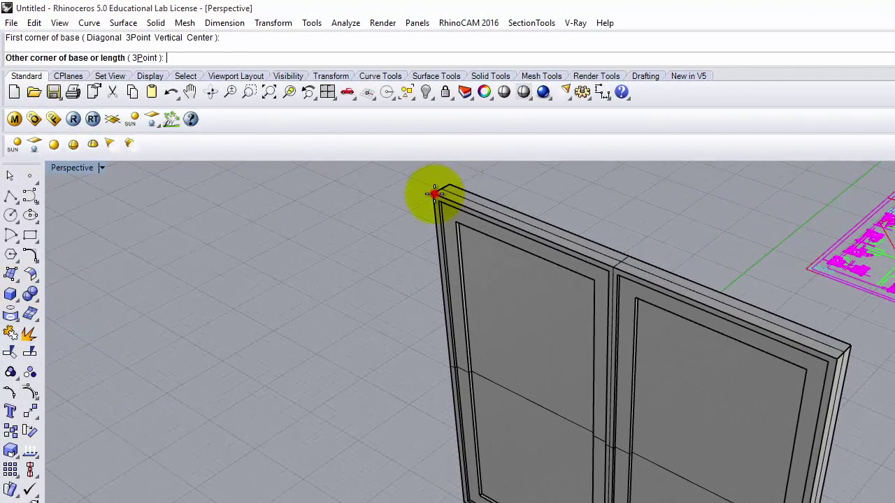
{"action": "left_click", "coordinate": [849, 345]}
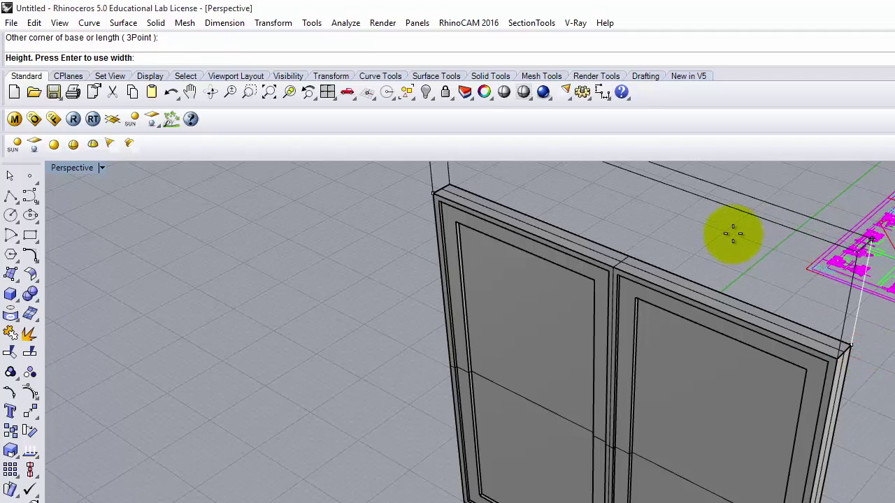
{"action": "type", "text": "5.5"}
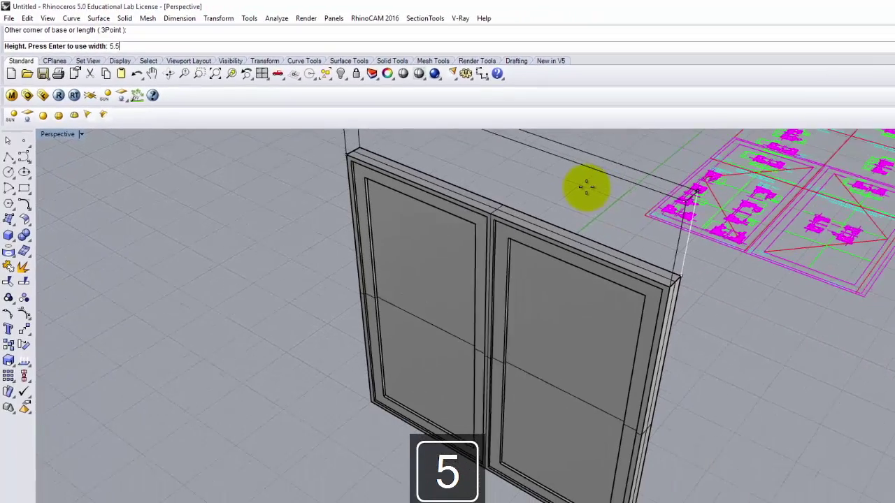
{"action": "key", "text": "Return"}
{"action": "scroll", "coordinate": [541, 221], "scroll_direction": "up", "scroll_amount": 2}
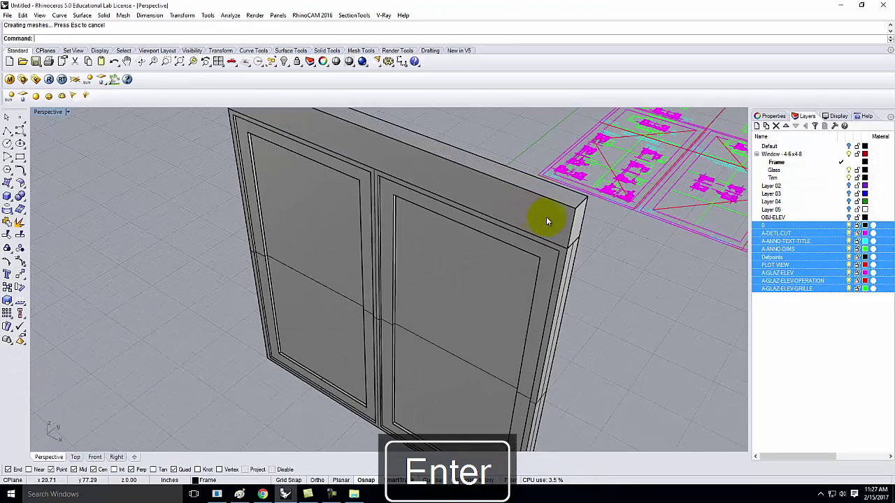
Step: Scale the box above the window in one direction to 1.5 inches thick, using its back lower corner as the origin
{"action": "scroll", "coordinate": [565, 222], "scroll_direction": "down", "scroll_amount": 3}
{"action": "left_click", "coordinate": [477, 271]}
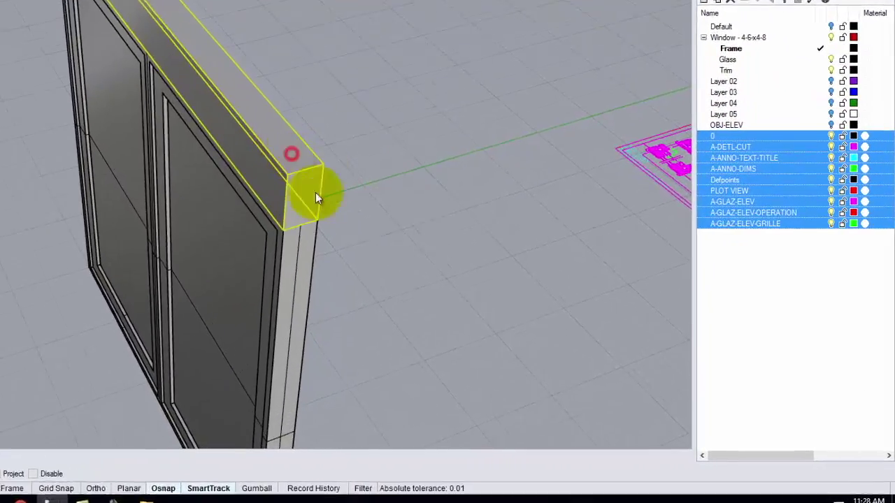
{"action": "right_click_drag", "start_coordinate": [316, 198], "coordinate": [296, 185]}
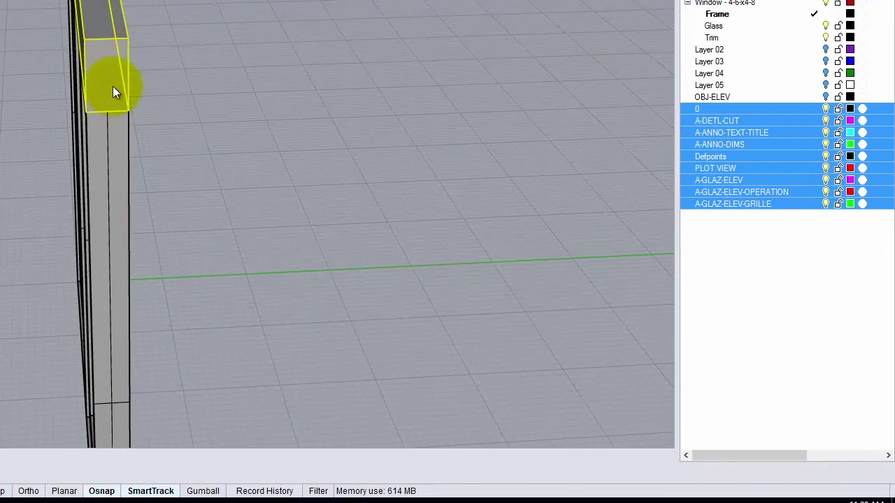
{"action": "right_click_drag", "start_coordinate": [112, 91], "coordinate": [213, 170]}
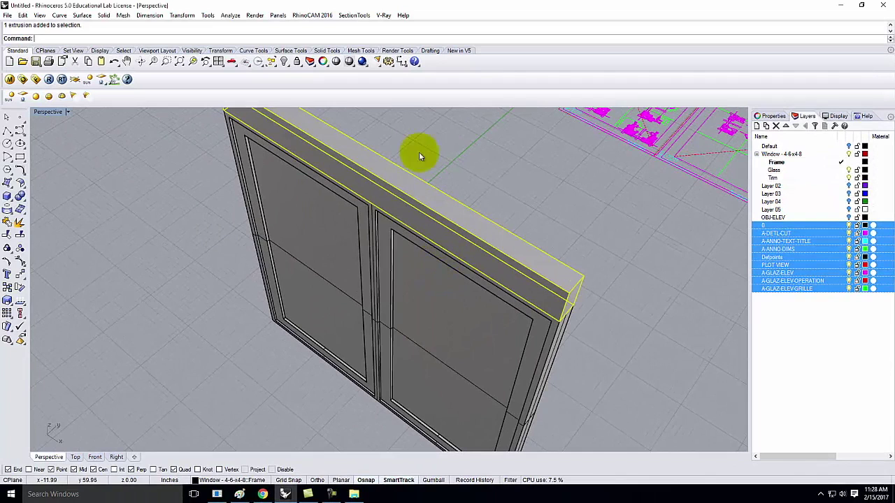
{"action": "left_click", "coordinate": [182, 15]}
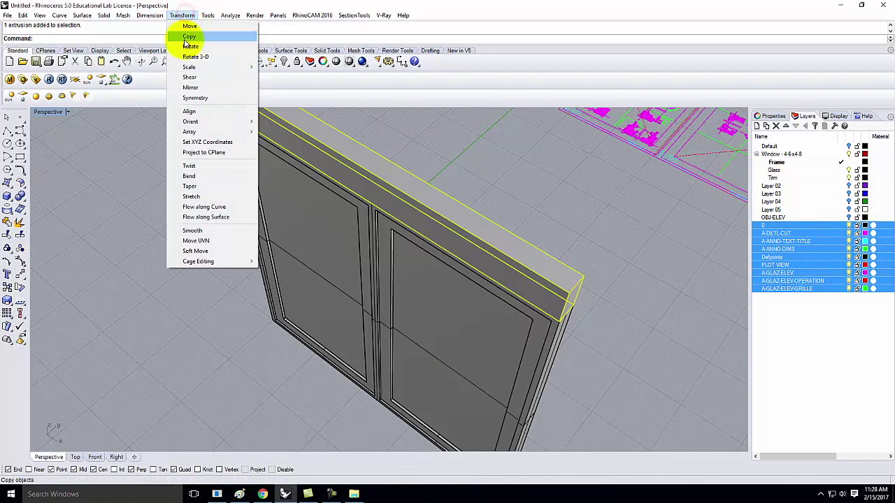
{"action": "mouse_move", "coordinate": [216, 67]}
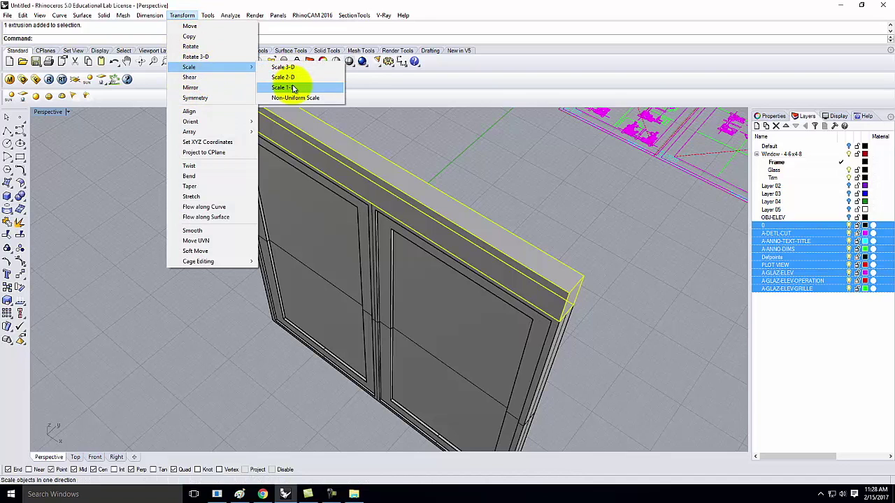
{"action": "left_click", "coordinate": [292, 89]}
{"action": "mouse_move", "coordinate": [595, 289]}
{"action": "right_mouse_down"}
{"action": "mouse_move", "coordinate": [603, 310]}
{"action": "mouse_move", "coordinate": [585, 297]}
{"action": "right_mouse_up"}
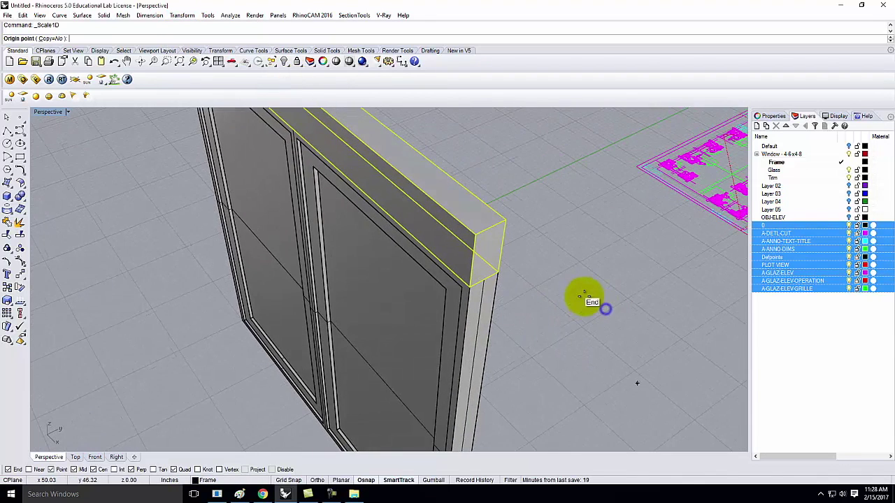
{"action": "scroll", "coordinate": [493, 263], "scroll_direction": "up", "scroll_amount": 3}
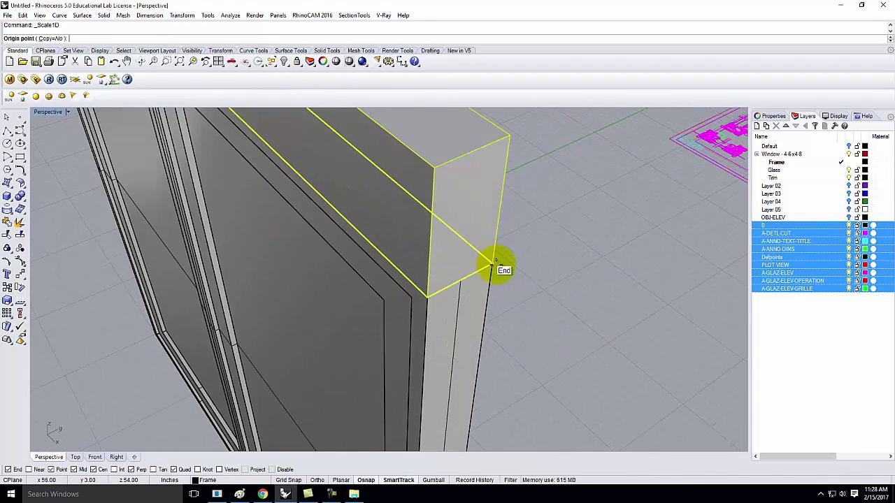
{"action": "left_click", "coordinate": [493, 262]}
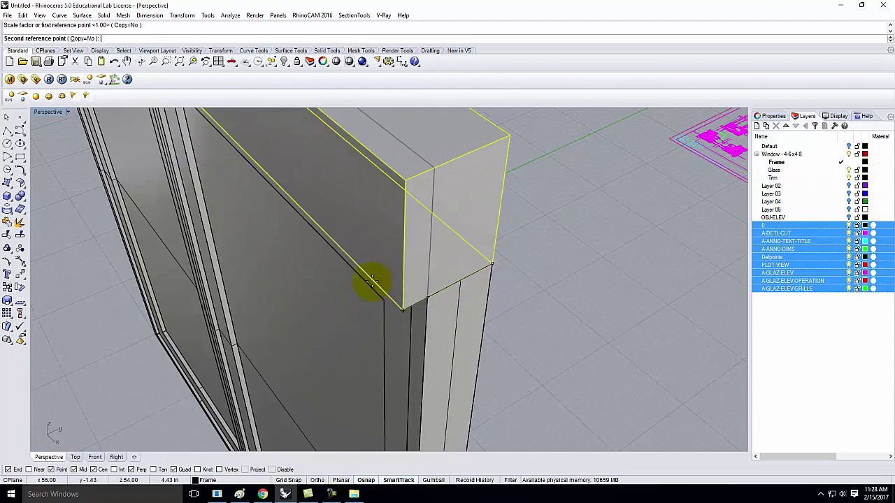
{"action": "type", "text": "1.5"}
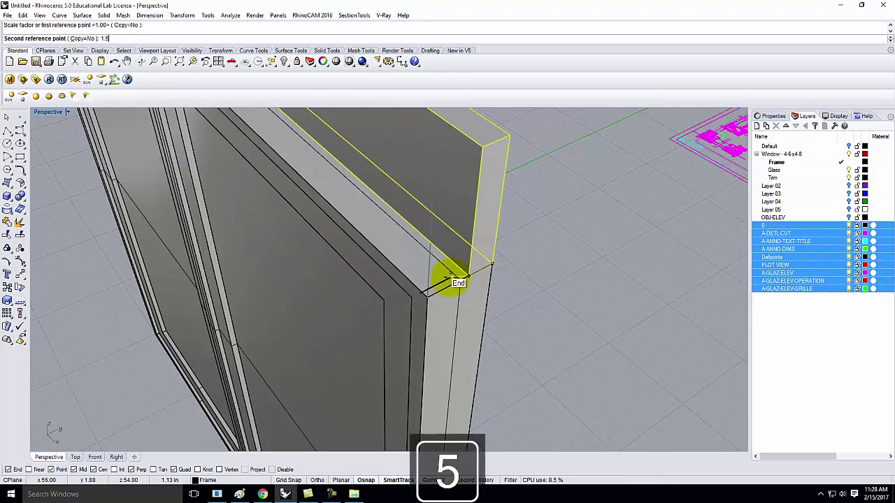
{"action": "key", "text": "shift+Return"}
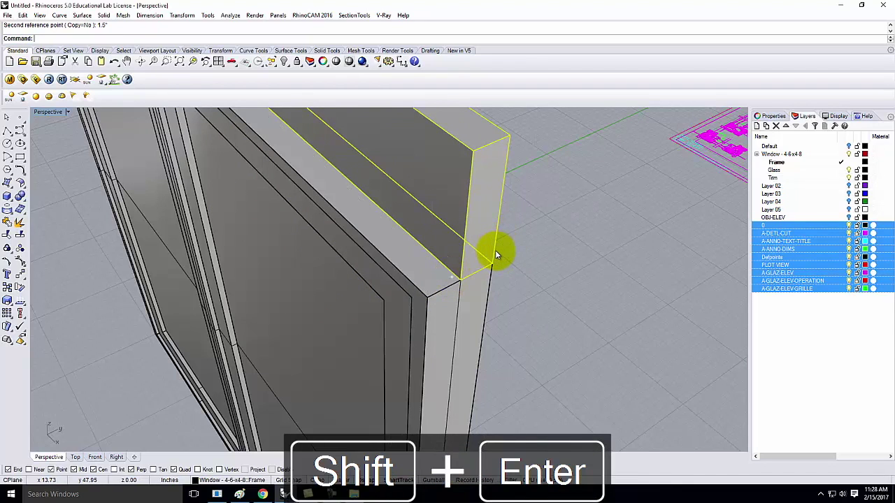
Step: Move the thinned head trim forward from its back lower corner to the frame's front upper corner
{"action": "type", "text": "Mo"}
{"action": "key", "text": "Return"}
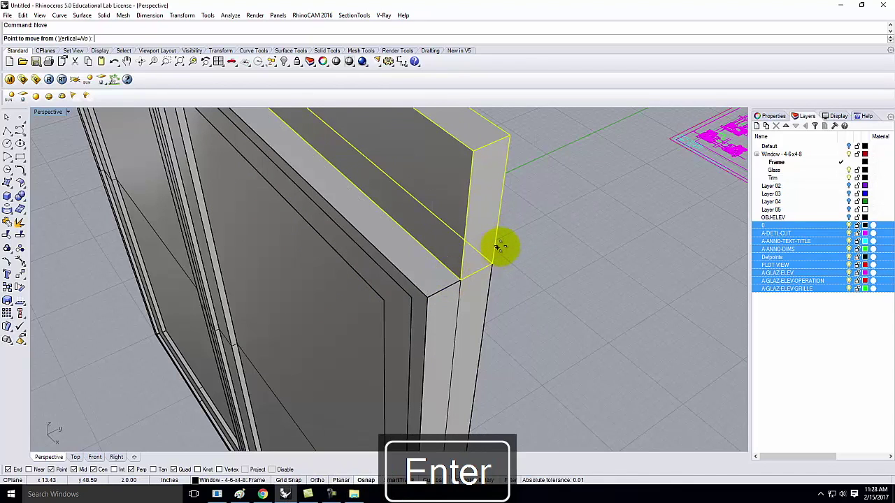
{"action": "left_click", "coordinate": [492, 264]}
{"action": "left_click", "coordinate": [432, 297]}
{"action": "scroll", "coordinate": [466, 300], "scroll_direction": "down", "scroll_amount": 5}
{"action": "right_click_drag", "start_coordinate": [476, 256], "coordinate": [450, 230]}
{"action": "key", "text": "Return"}
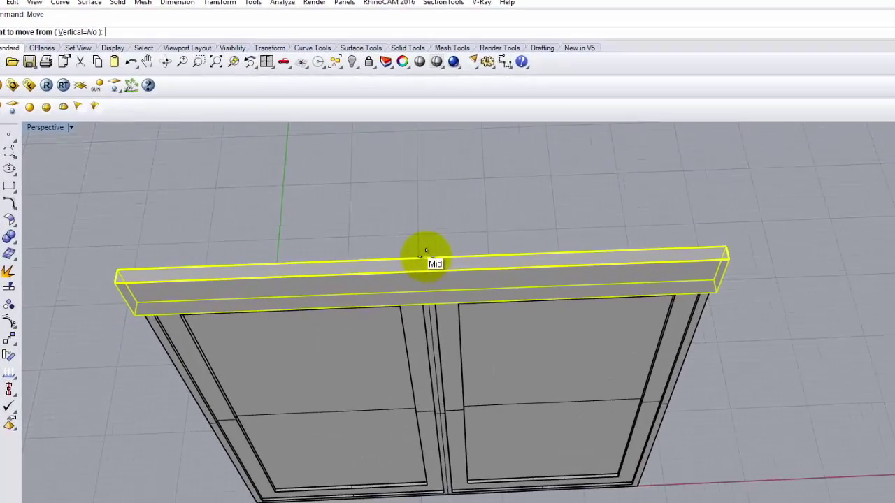
{"action": "left_click", "coordinate": [426, 256]}
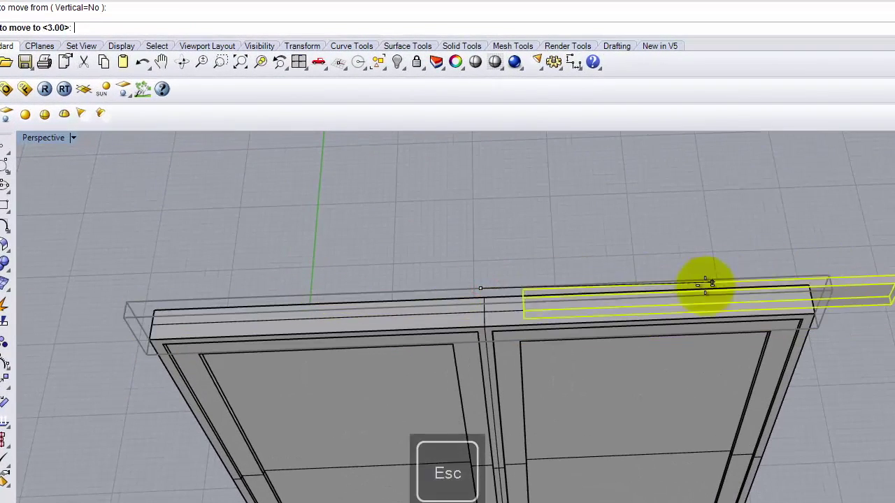
{"action": "key", "text": "Escape"}
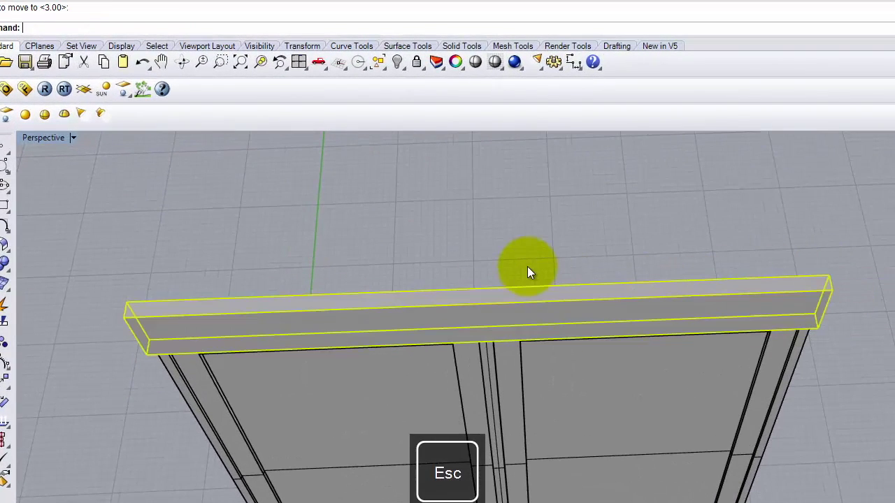
{"action": "type", "text": "Scval"}
{"action": "key", "text": "BackSpace"}
{"action": "key", "text": "BackSpace"}
{"action": "key", "text": "BackSpace"}
{"action": "key", "text": "BackSpace"}
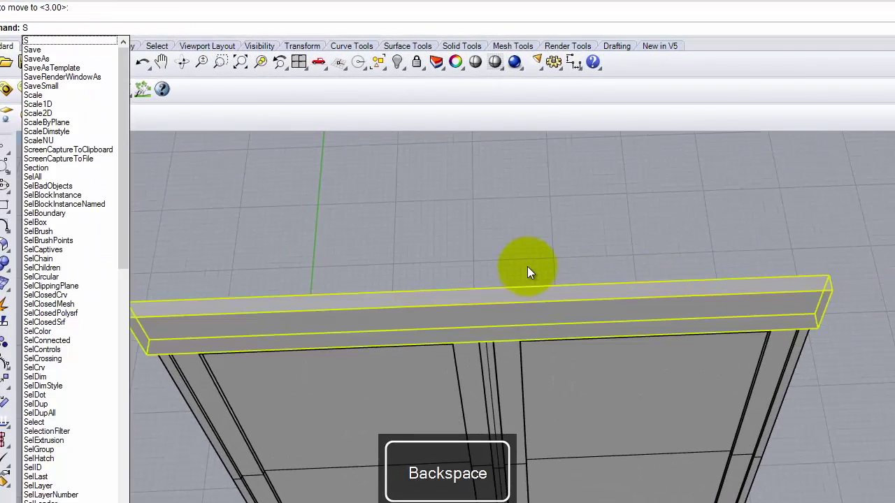
{"action": "type", "text": "cale"}
{"action": "type", "text": "1"}
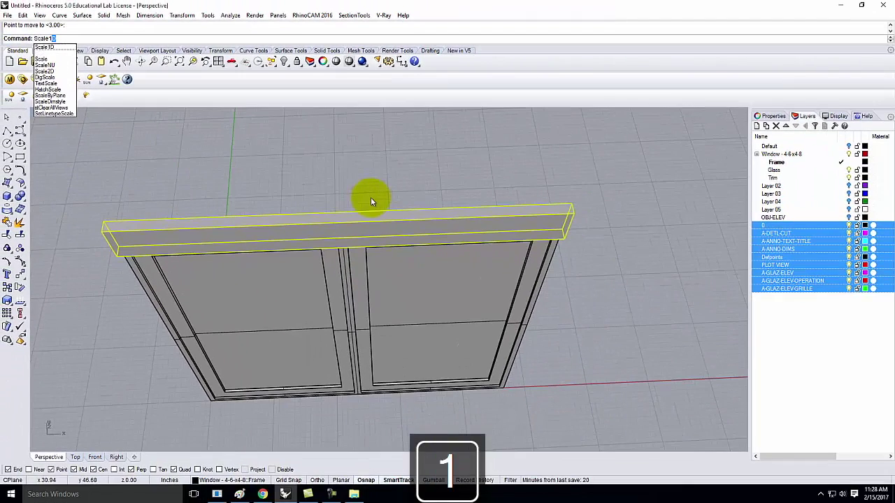
{"action": "key", "text": "Return"}
{"action": "left_click", "coordinate": [342, 211]}
{"action": "left_click", "coordinate": [572, 203]}
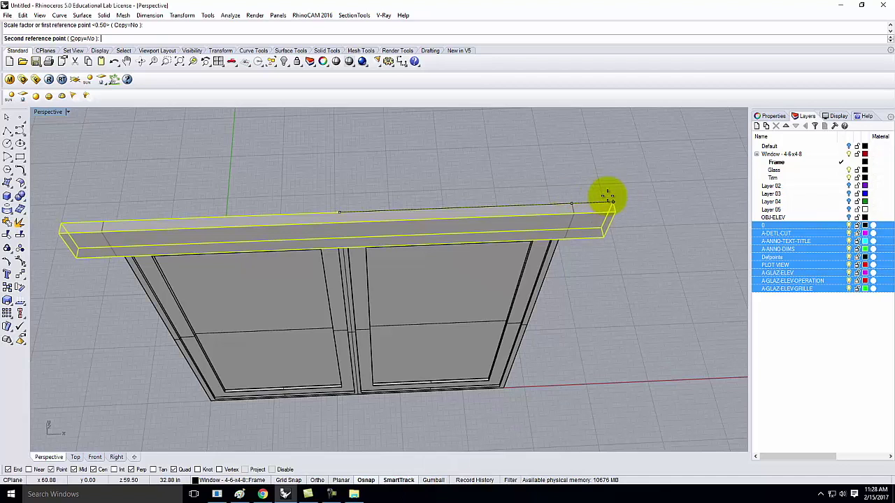
{"action": "right_click_drag", "start_coordinate": [607, 203], "coordinate": [569, 176]}
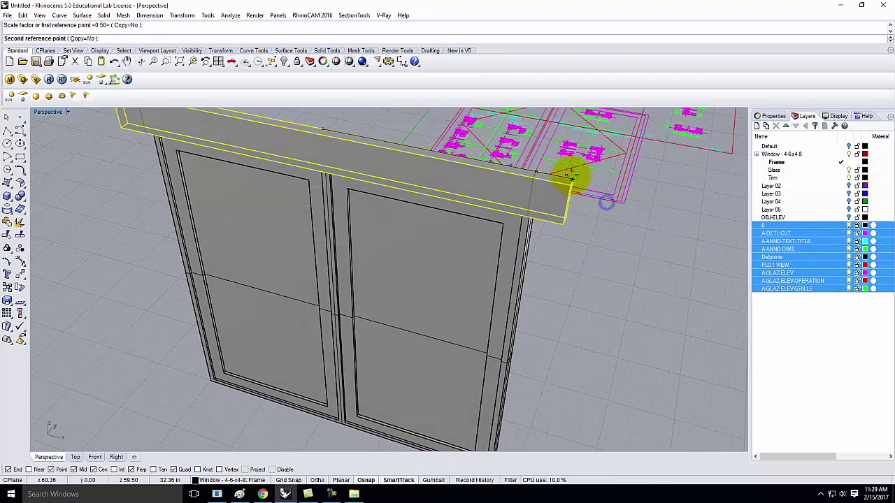
{"action": "key", "text": "Escape"}
Step: Model a side trim box from the frame's lower front right corner, base @5.5",-1.5", rising to the underside of the head trim
{"action": "right_click_drag", "start_coordinate": [572, 219], "coordinate": [502, 258]}
{"action": "scroll", "coordinate": [480, 334], "scroll_direction": "up", "scroll_amount": 5}
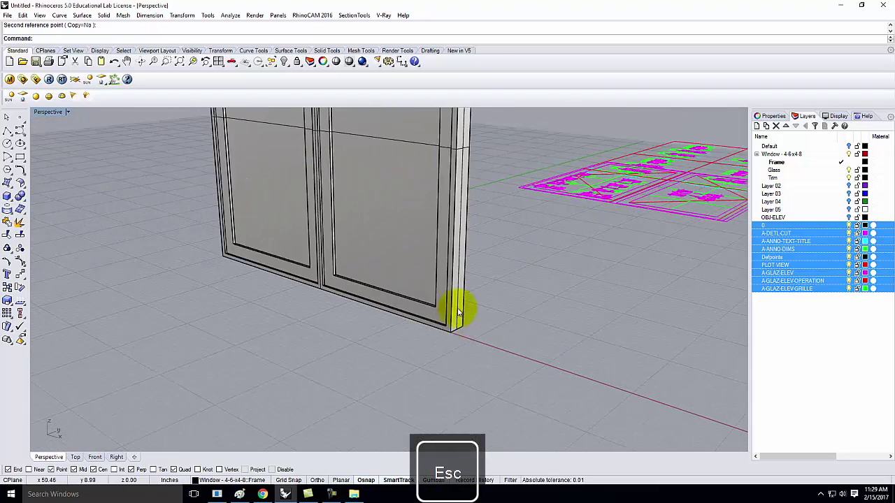
{"action": "left_click", "coordinate": [8, 197]}
{"action": "scroll", "coordinate": [473, 369], "scroll_direction": "up", "scroll_amount": 2}
{"action": "left_click", "coordinate": [462, 297]}
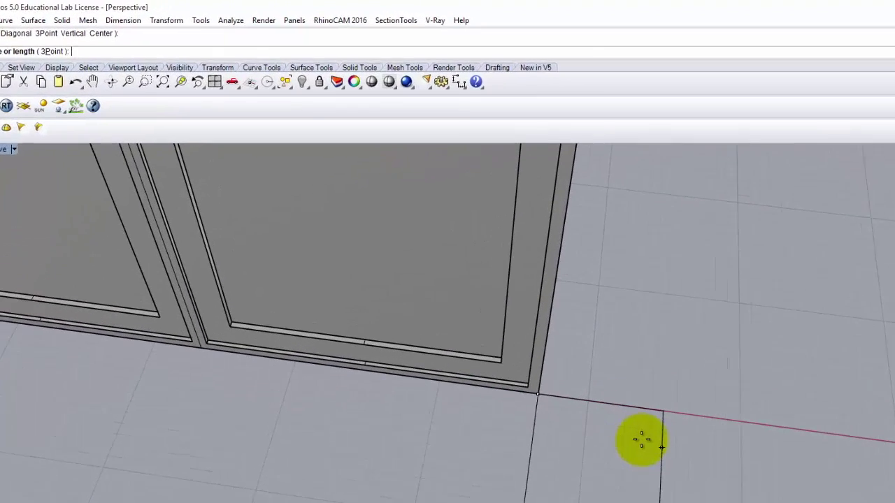
{"action": "type", "text": "@"}
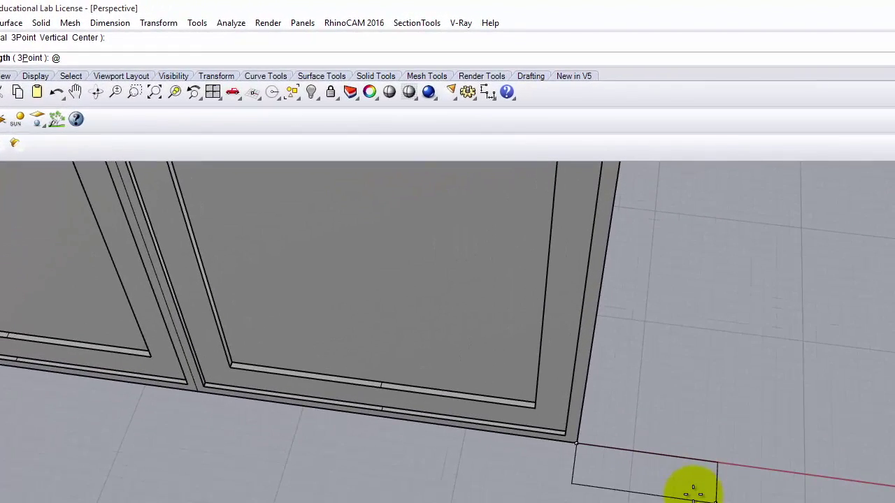
{"action": "type", "text": "5.5\",-1.5"}
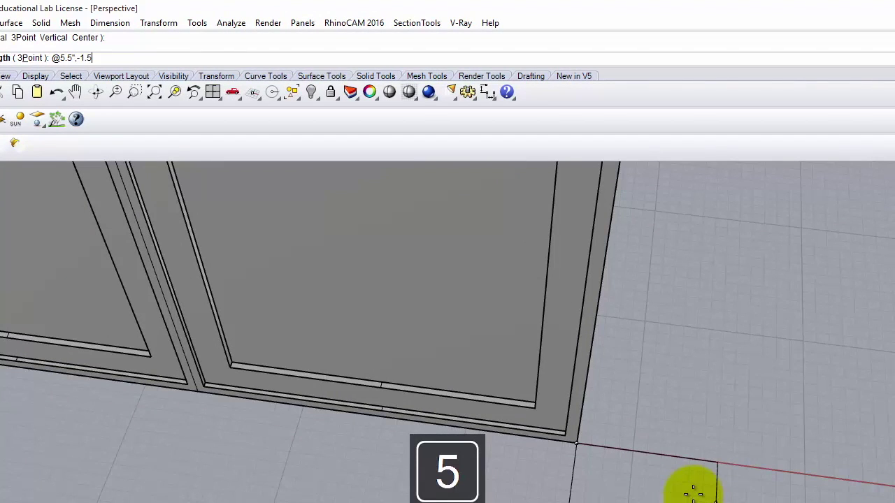
{"action": "key", "text": "Return"}
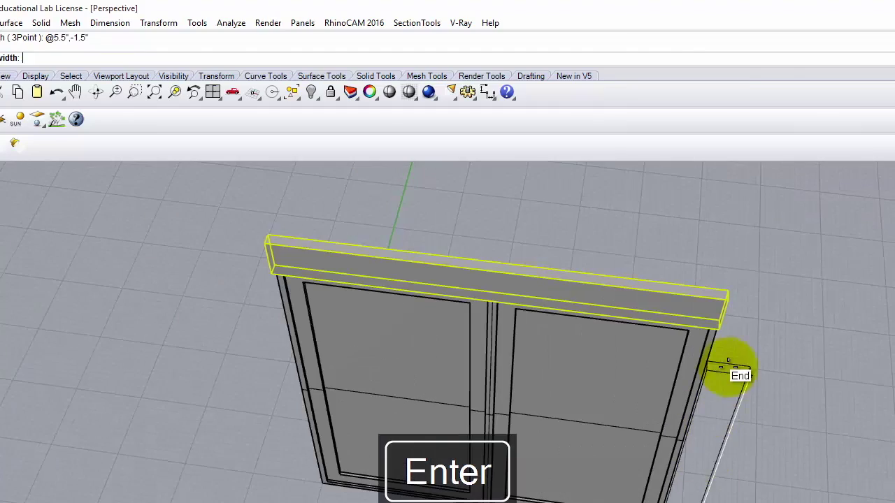
{"action": "scroll", "coordinate": [727, 364], "scroll_direction": "up", "scroll_amount": 5}
{"action": "left_click", "coordinate": [682, 366]}
Step: Mirror a copy of the side trim to the window's other side about the midpoint of the frame's bottom edge
{"action": "scroll", "coordinate": [692, 350], "scroll_direction": "down", "scroll_amount": 5}
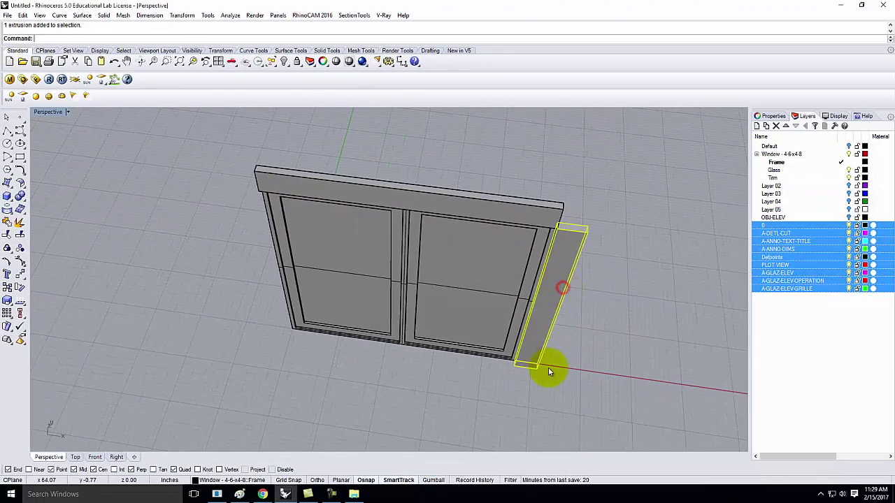
{"action": "type", "text": "Mirror"}
{"action": "key", "text": "Return"}
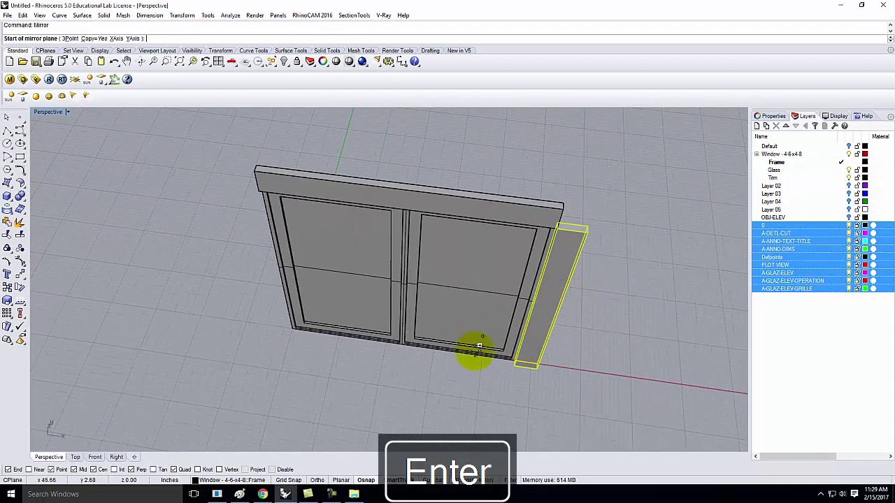
{"action": "scroll", "coordinate": [392, 349], "scroll_direction": "up", "scroll_amount": 5}
{"action": "left_click", "coordinate": [423, 328]}
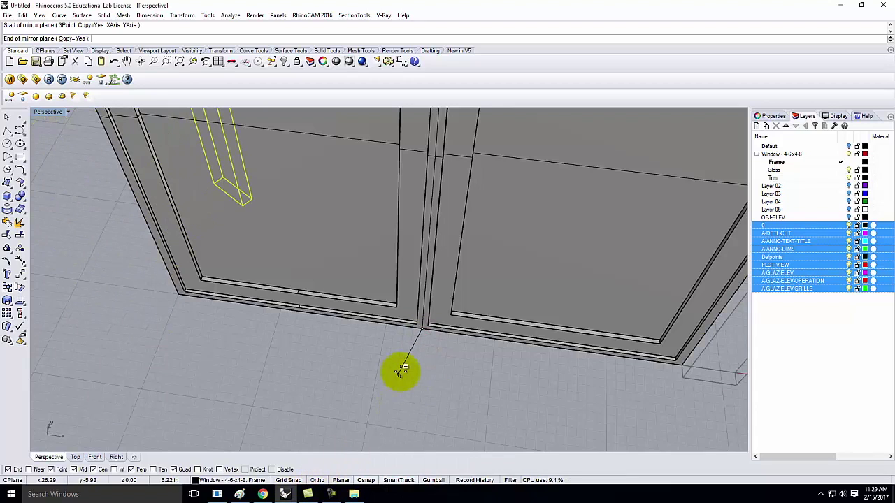
{"action": "left_click", "coordinate": [414, 414]}
{"action": "scroll", "coordinate": [492, 385], "scroll_direction": "down", "scroll_amount": 3}
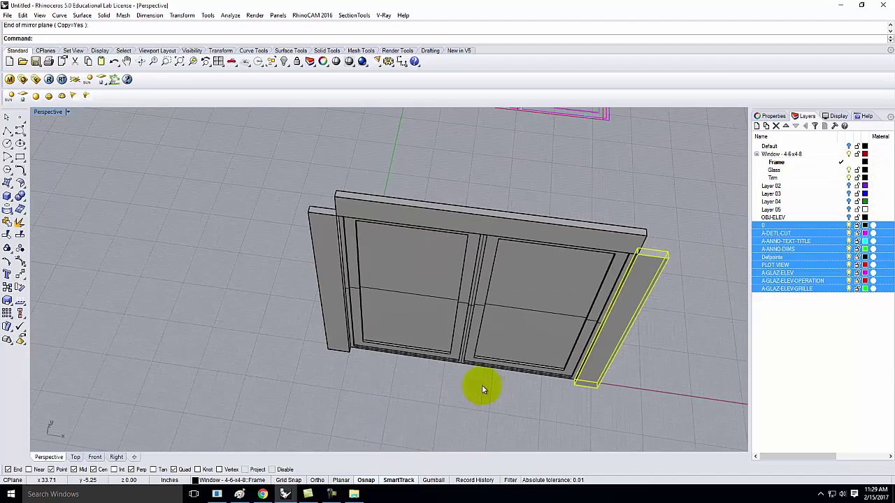
Step: Stretch the head trim in one direction about its lower edge midpoint, from its end corner to the side trim's outer upper corner
{"action": "left_click", "coordinate": [489, 217]}
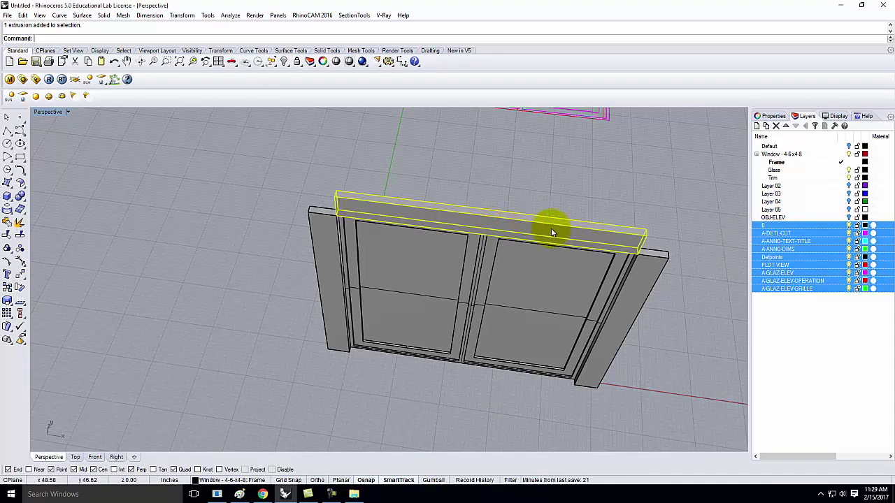
{"action": "type", "text": "Scale1D"}
{"action": "key", "text": "Return"}
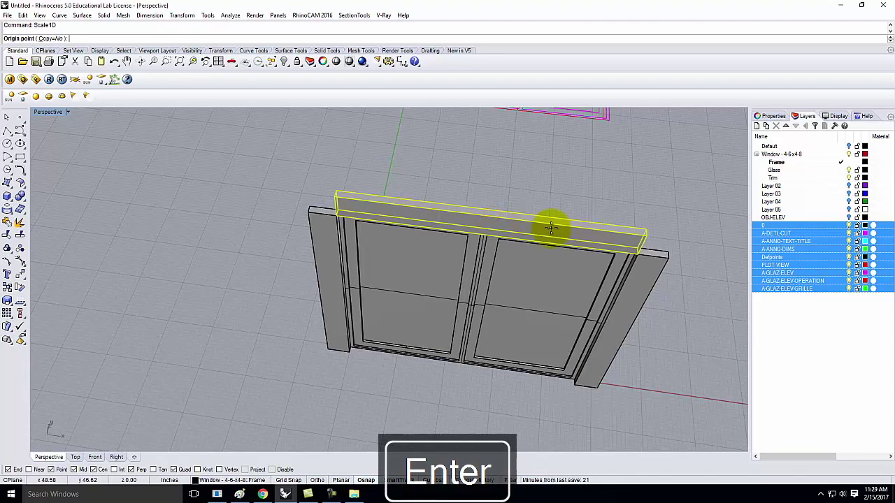
{"action": "scroll", "coordinate": [532, 223], "scroll_direction": "up", "scroll_amount": 4}
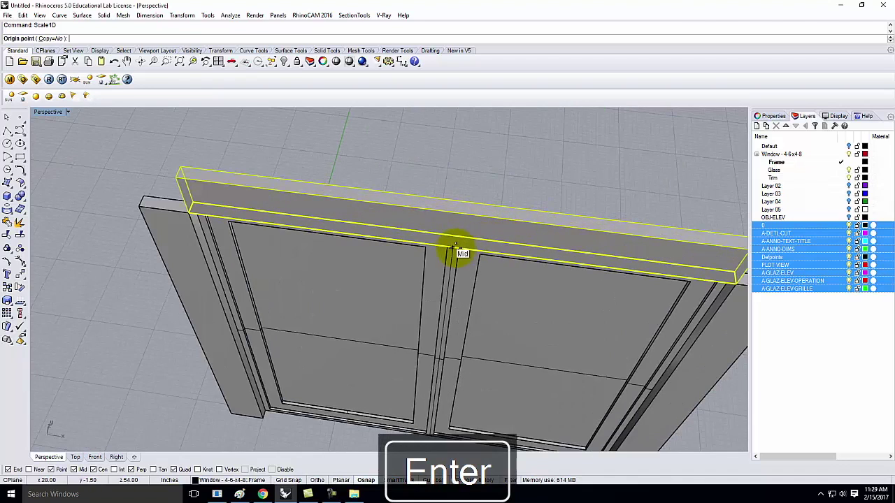
{"action": "left_click", "coordinate": [454, 246]}
{"action": "scroll", "coordinate": [441, 246], "scroll_direction": "down", "scroll_amount": 3}
{"action": "scroll", "coordinate": [580, 259], "scroll_direction": "up", "scroll_amount": 5}
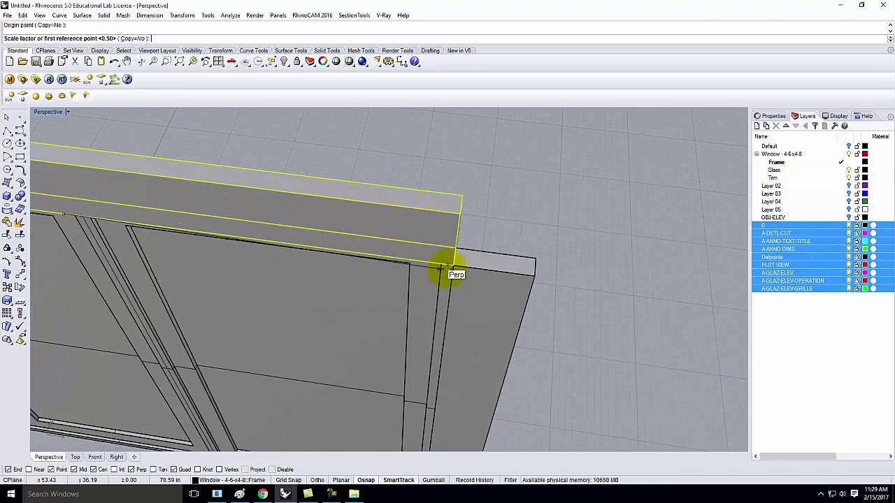
{"action": "left_click", "coordinate": [453, 268]}
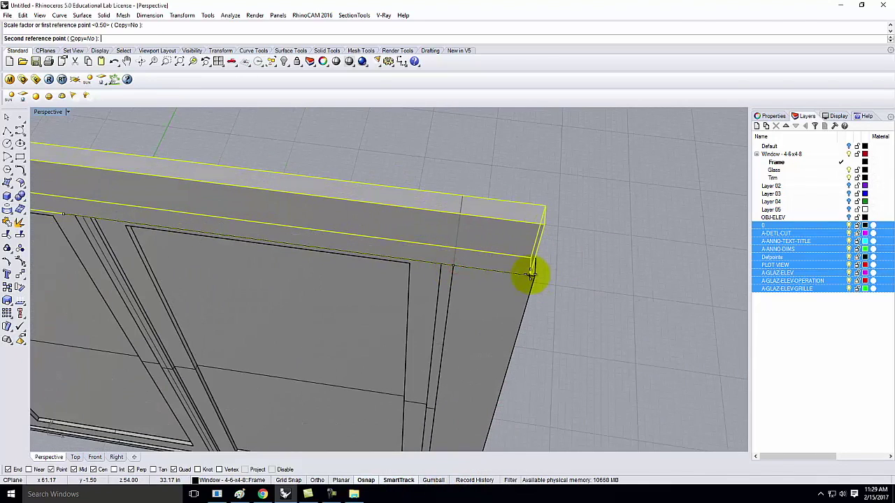
{"action": "left_click", "coordinate": [537, 277]}
{"action": "scroll", "coordinate": [587, 272], "scroll_direction": "down", "scroll_amount": 5}
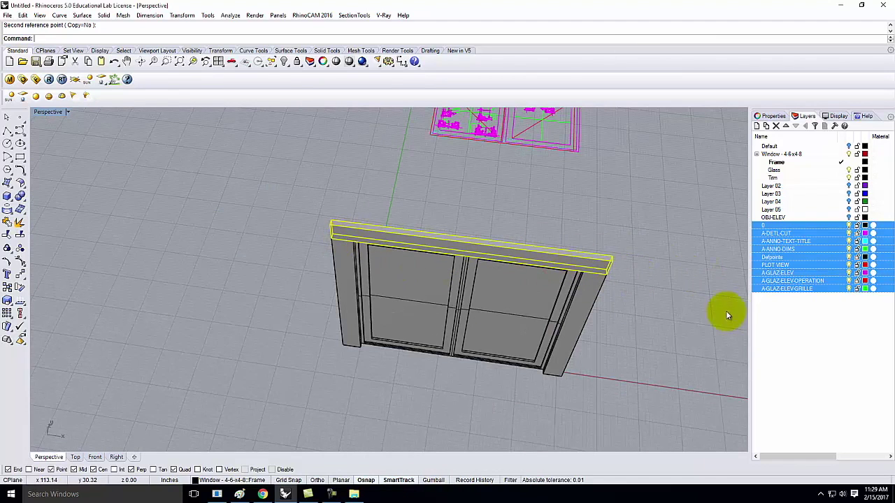
{"action": "left_click", "coordinate": [670, 313]}
Step: Model a bottom sill box with its base diagonally between the side trims' outer lower corners and a height of -1.5
{"action": "right_click_drag", "start_coordinate": [670, 312], "coordinate": [346, 361]}
{"action": "scroll", "coordinate": [343, 342], "scroll_direction": "up", "scroll_amount": 3}
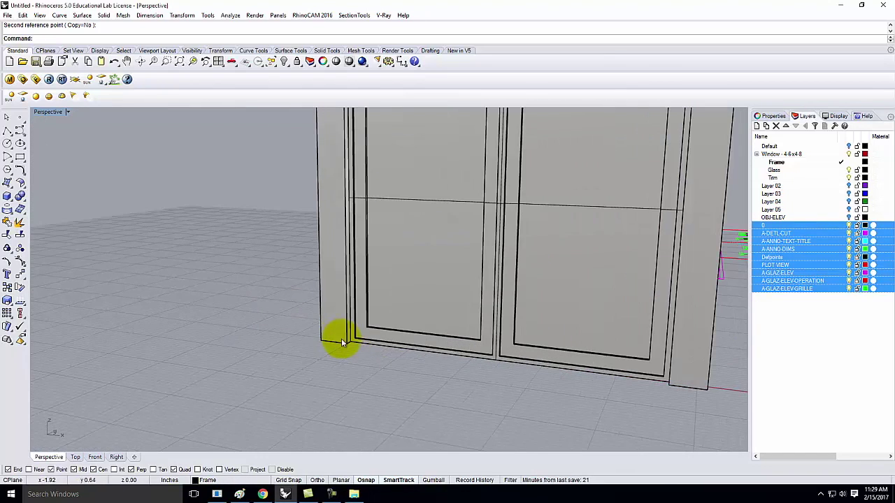
{"action": "left_click", "coordinate": [9, 198]}
{"action": "scroll", "coordinate": [335, 351], "scroll_direction": "up", "scroll_amount": 4}
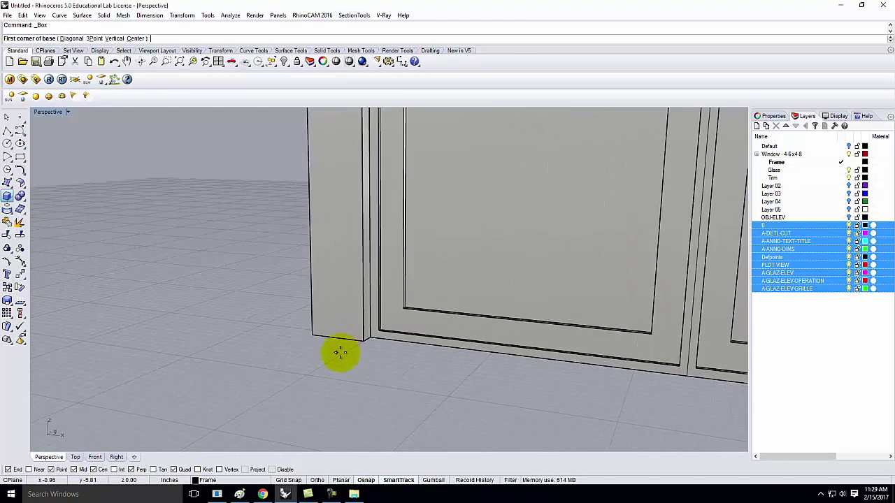
{"action": "scroll", "coordinate": [329, 349], "scroll_direction": "up", "scroll_amount": 1}
{"action": "left_click", "coordinate": [338, 351]}
{"action": "scroll", "coordinate": [311, 349], "scroll_direction": "down", "scroll_amount": 5}
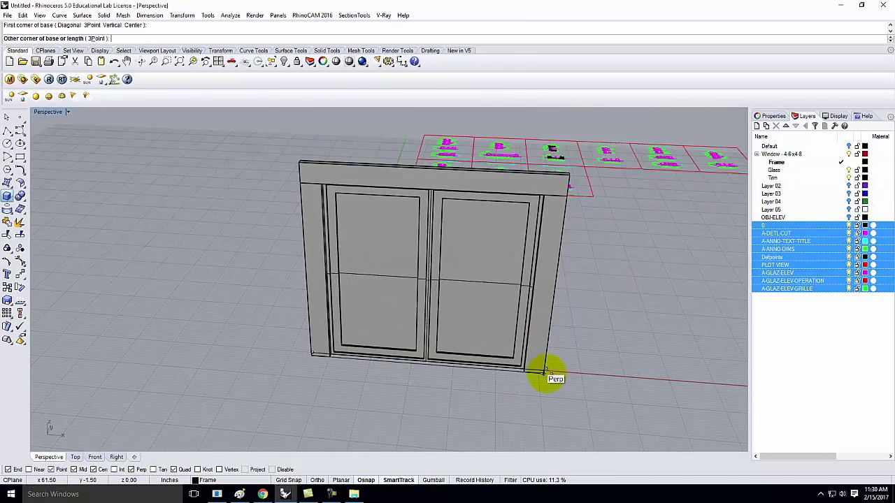
{"action": "left_click", "coordinate": [545, 372]}
{"action": "key", "text": "Delete"}
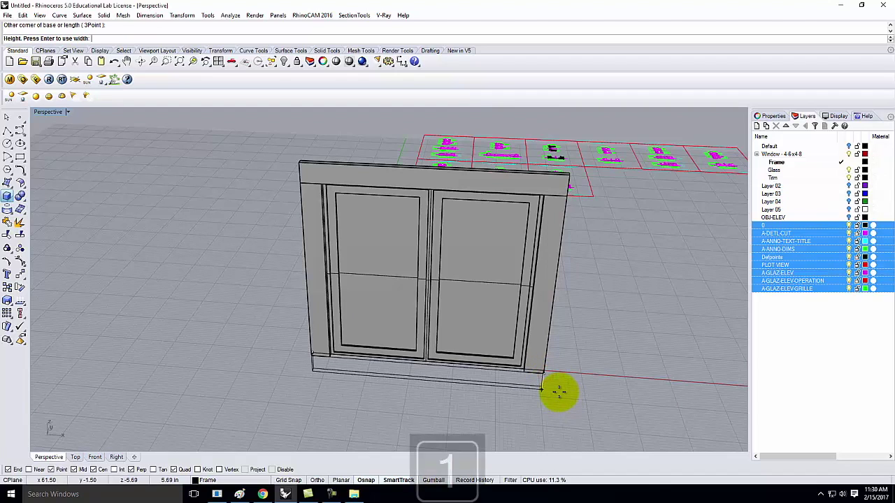
{"action": "key", "text": "BackSpace"}
{"action": "key", "text": "BackSpace"}
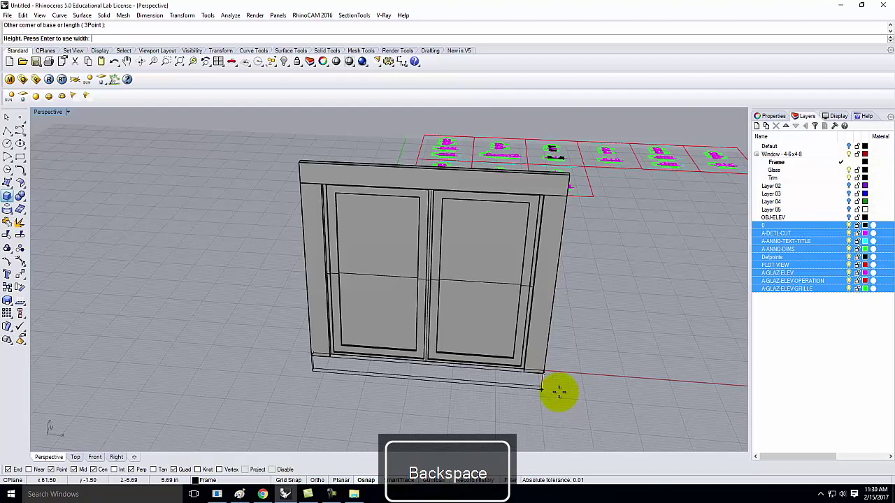
{"action": "type", "text": "-1.5"}
{"action": "key", "text": "Return"}
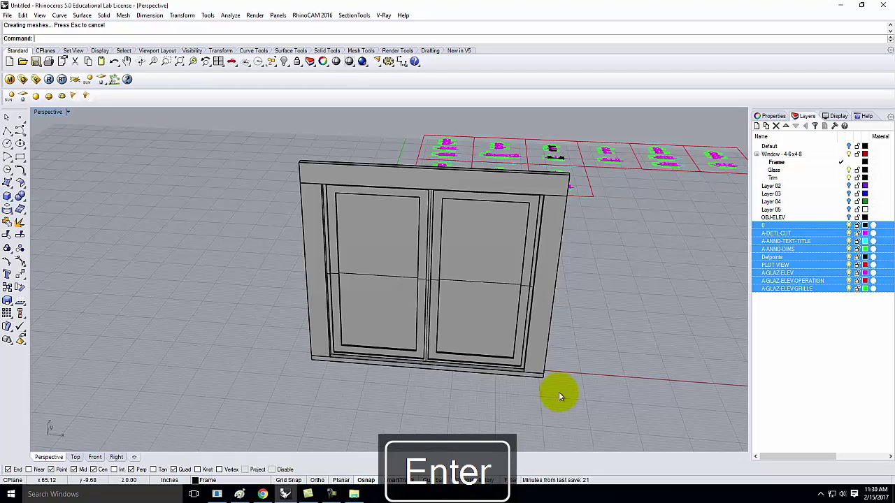
Step: Stretch the bottom sill forward in one direction from its back end corner, using its front corner as reference, to 2.5" deep
{"action": "scroll", "coordinate": [513, 371], "scroll_direction": "up", "scroll_amount": 3}
{"action": "left_click", "coordinate": [514, 384]}
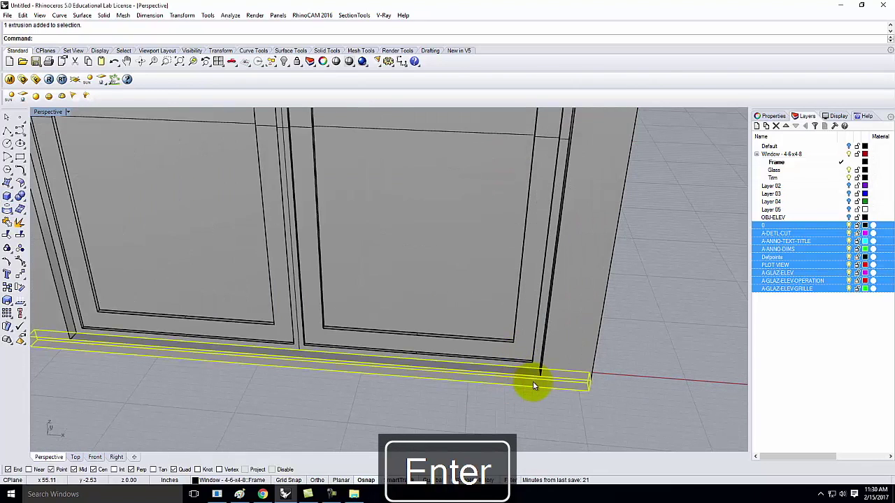
{"action": "type", "text": "scale1d"}
{"action": "key", "text": "Return"}
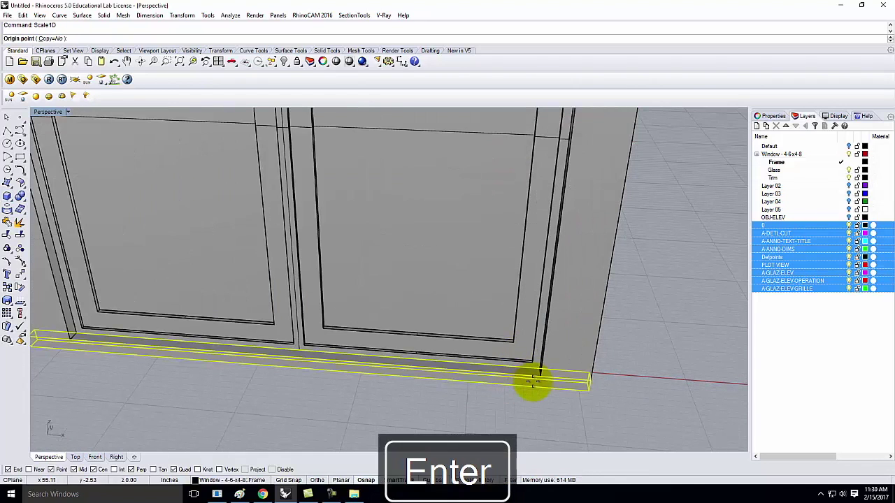
{"action": "right_click_drag", "start_coordinate": [593, 369], "coordinate": [454, 353]}
{"action": "left_click", "coordinate": [455, 349]}
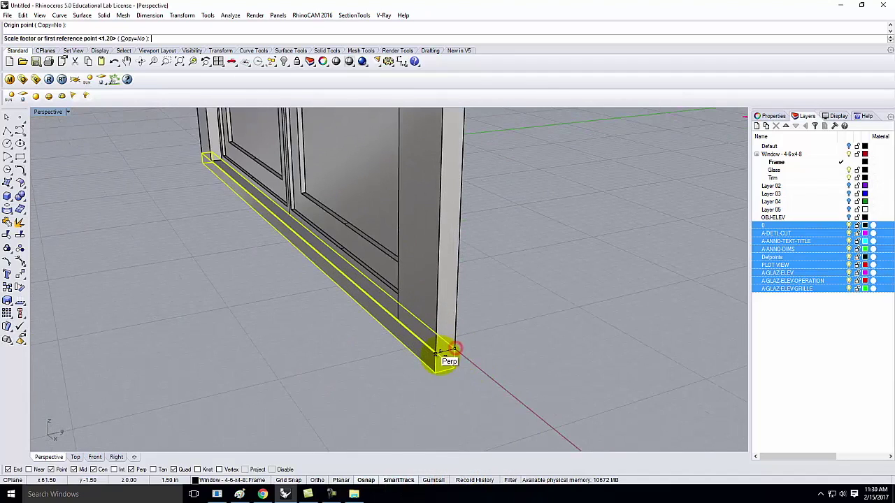
{"action": "left_click", "coordinate": [440, 353]}
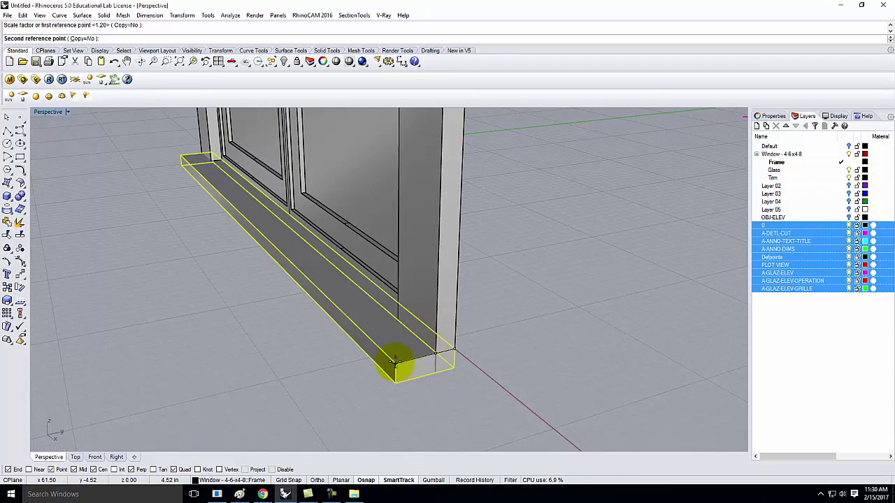
{"action": "type", "text": "2.58"}
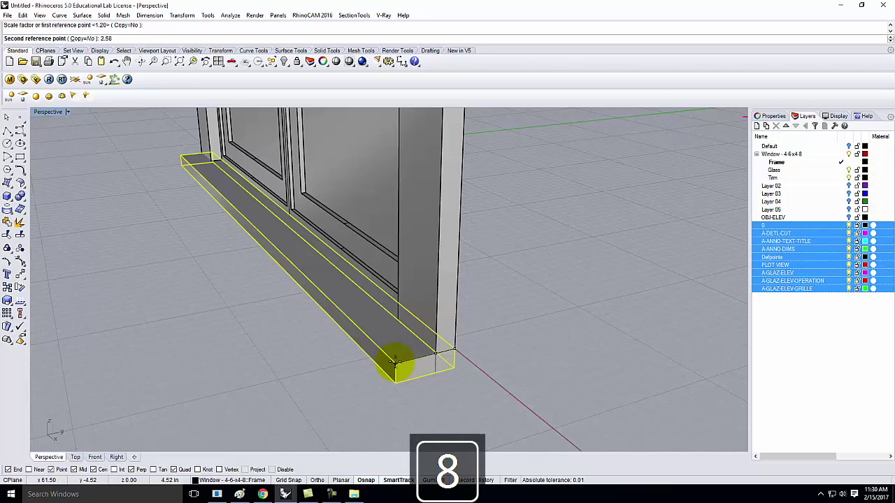
{"action": "key", "text": "BackSpace"}
{"action": "key", "text": "Return"}
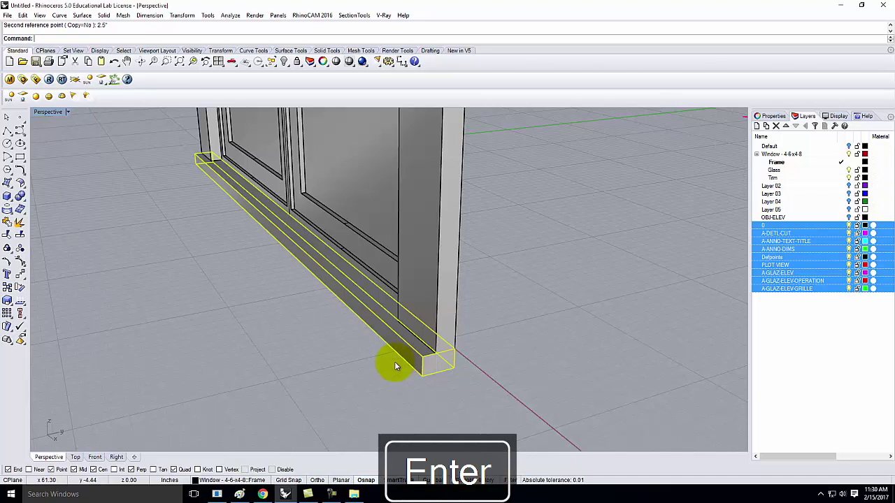
Step: Copy the head trim from its upper end down to the underside of the bottom sill
{"action": "left_click", "coordinate": [383, 378]}
{"action": "right_click_drag", "start_coordinate": [383, 378], "coordinate": [403, 202]}
{"action": "left_click", "coordinate": [423, 152]}
{"action": "type", "text": "Cop"}
{"action": "key", "text": "Return"}
{"action": "left_click", "coordinate": [452, 130]}
{"action": "scroll", "coordinate": [426, 372], "scroll_direction": "up", "scroll_amount": 5}
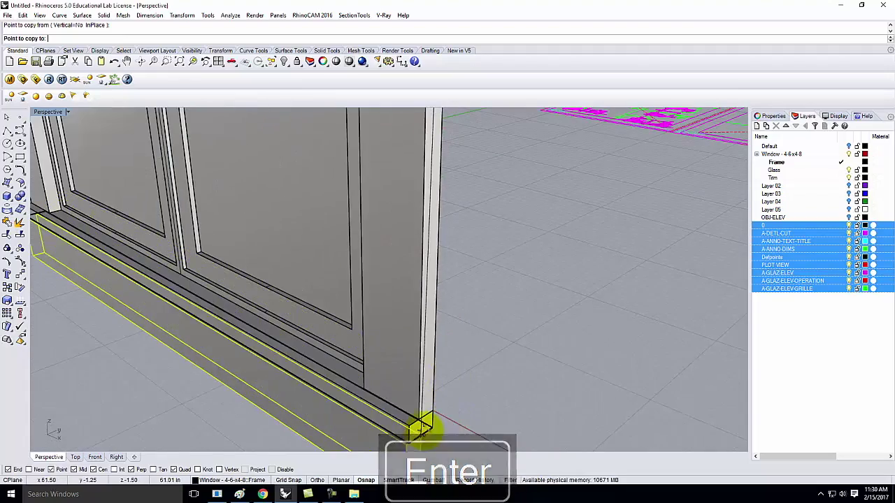
{"action": "left_click", "coordinate": [423, 427]}
{"action": "scroll", "coordinate": [456, 270], "scroll_direction": "down", "scroll_amount": 5}
{"action": "key", "text": "Escape"}
{"action": "right_click_drag", "start_coordinate": [463, 262], "coordinate": [579, 279]}
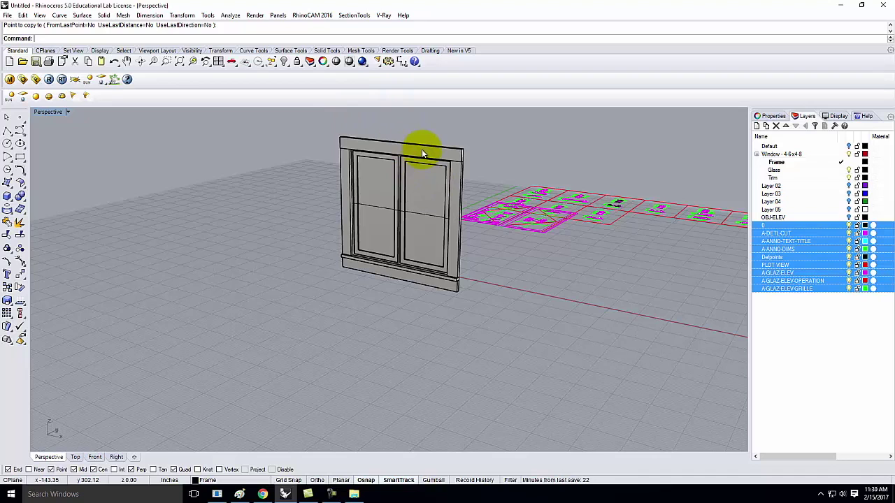
Step: Try a surface chamfer with both distances 0.25" between the right sash's upper inner surface and its front face
{"action": "scroll", "coordinate": [418, 143], "scroll_direction": "up", "scroll_amount": 5}
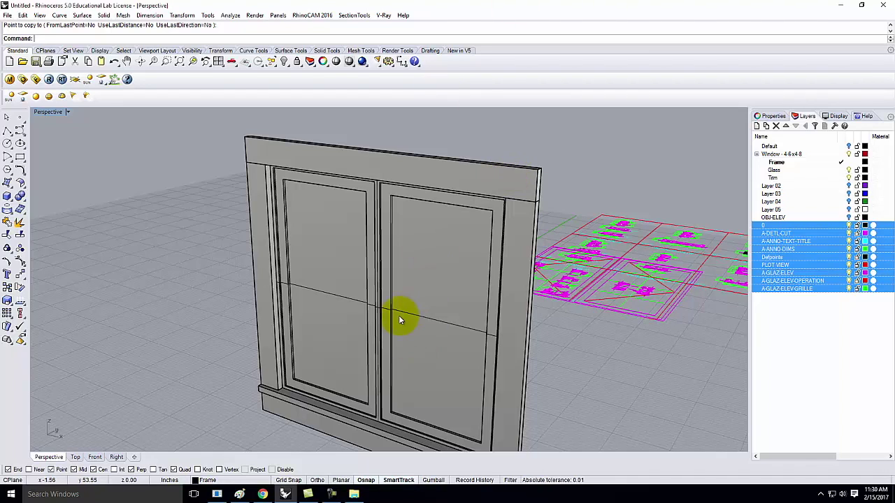
{"action": "scroll", "coordinate": [438, 365], "scroll_direction": "up", "scroll_amount": 8}
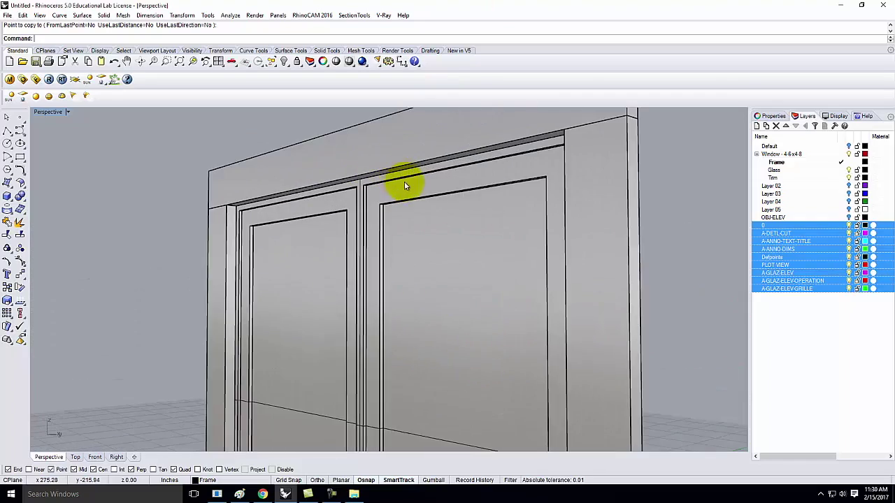
{"action": "scroll", "coordinate": [443, 195], "scroll_direction": "up", "scroll_amount": 6}
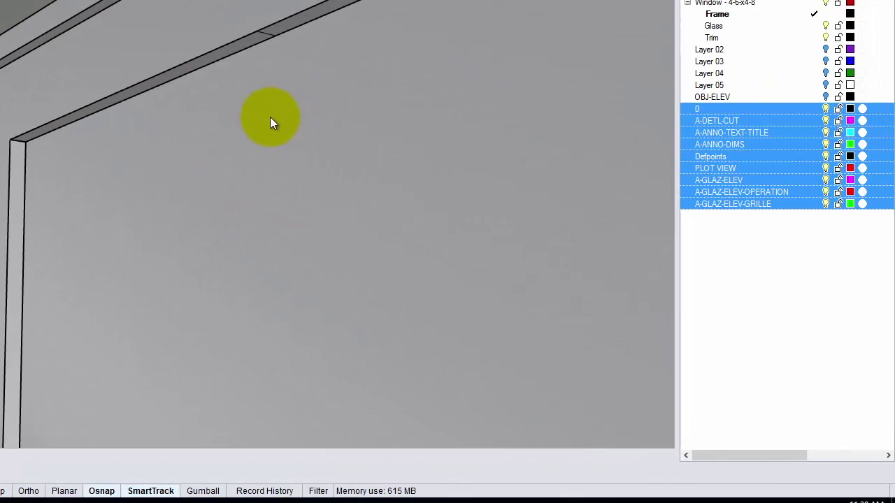
{"action": "type", "text": "ersrf"}
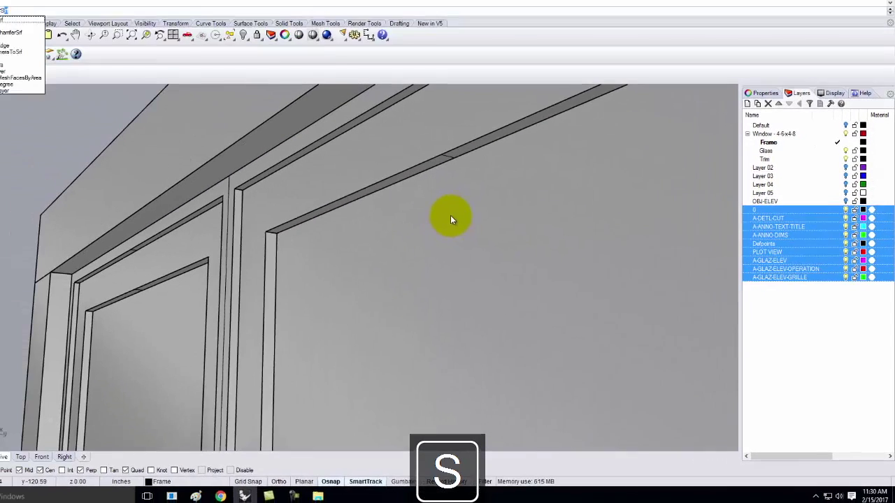
{"action": "key", "text": "Return"}
{"action": "left_click", "coordinate": [101, 38]}
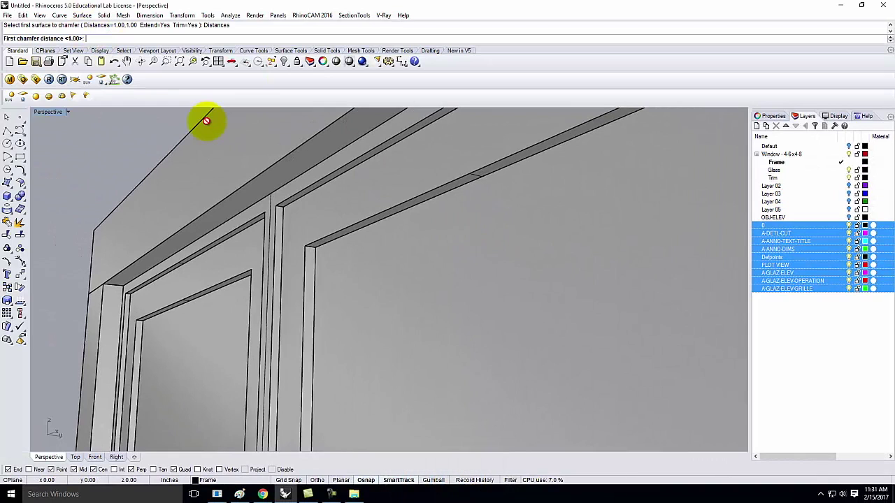
{"action": "type", "text": "0"}
{"action": "key", "text": "Delete"}
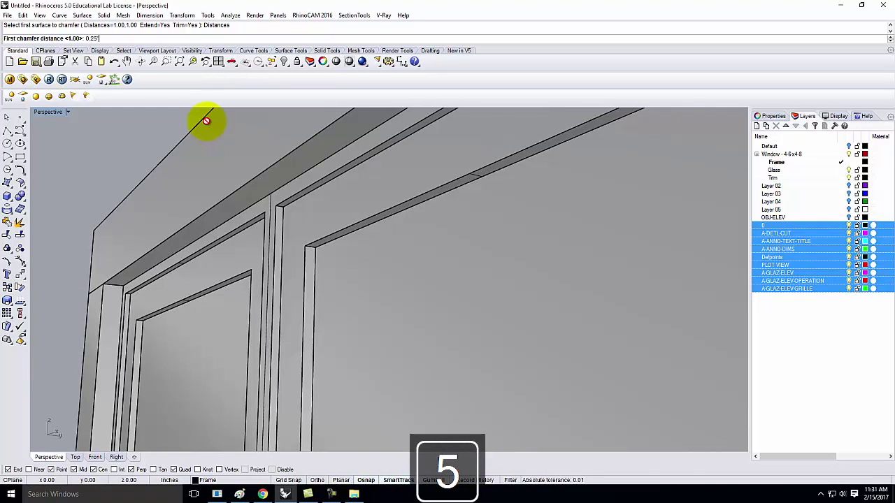
{"action": "key", "text": "Return"}
{"action": "key", "text": "Return"}
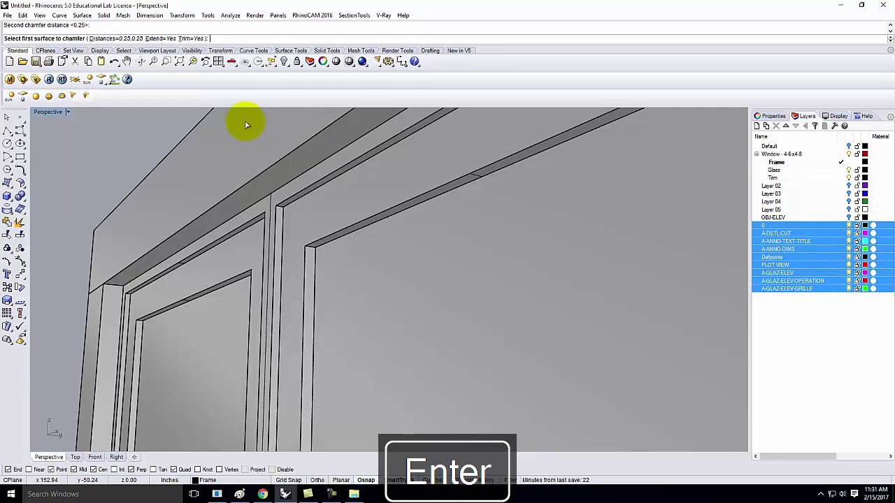
{"action": "scroll", "coordinate": [456, 156], "scroll_direction": "up", "scroll_amount": 2}
{"action": "left_click", "coordinate": [490, 193]}
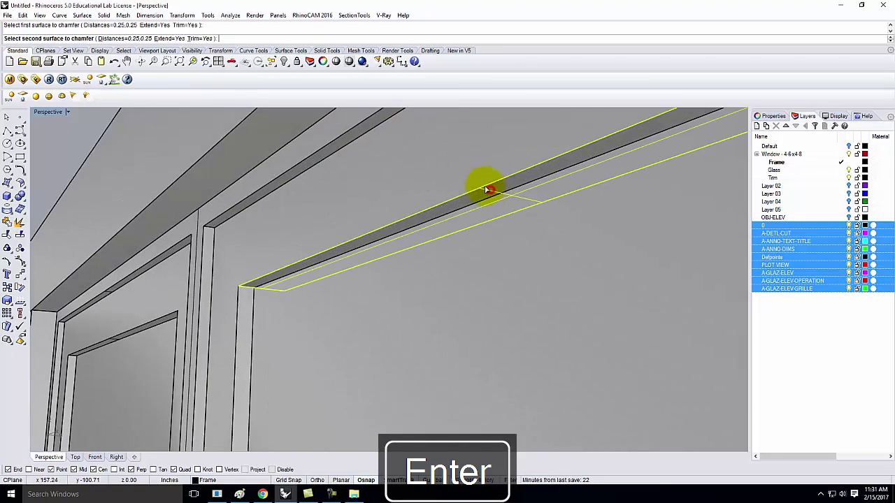
{"action": "left_click", "coordinate": [465, 166]}
Step: Inspect the chamfered upper edge of the right sash opening and undo the chamfer
{"action": "mouse_move", "coordinate": [522, 196]}
{"action": "right_mouse_down"}
{"action": "mouse_move", "coordinate": [480, 190]}
{"action": "mouse_move", "coordinate": [495, 197]}
{"action": "mouse_move", "coordinate": [535, 194]}
{"action": "right_mouse_up"}
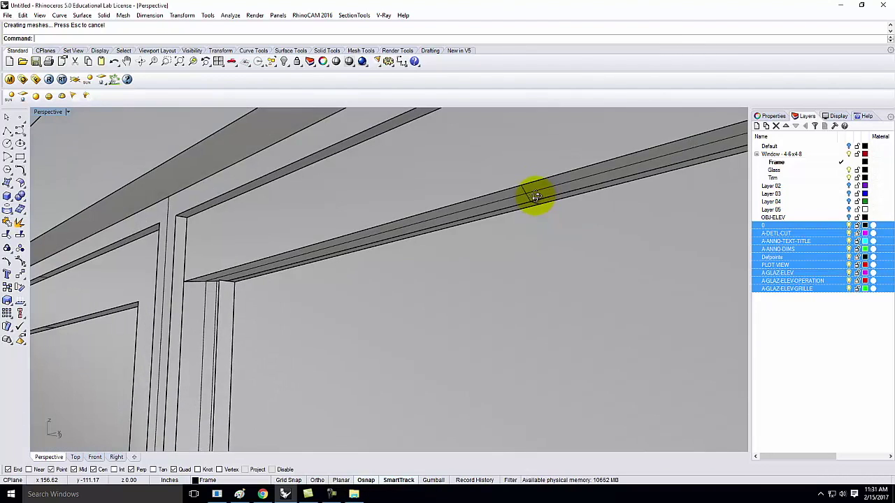
{"action": "right_click_drag", "start_coordinate": [198, 266], "coordinate": [319, 265]}
{"action": "right_click_drag", "start_coordinate": [144, 240], "coordinate": [154, 211]}
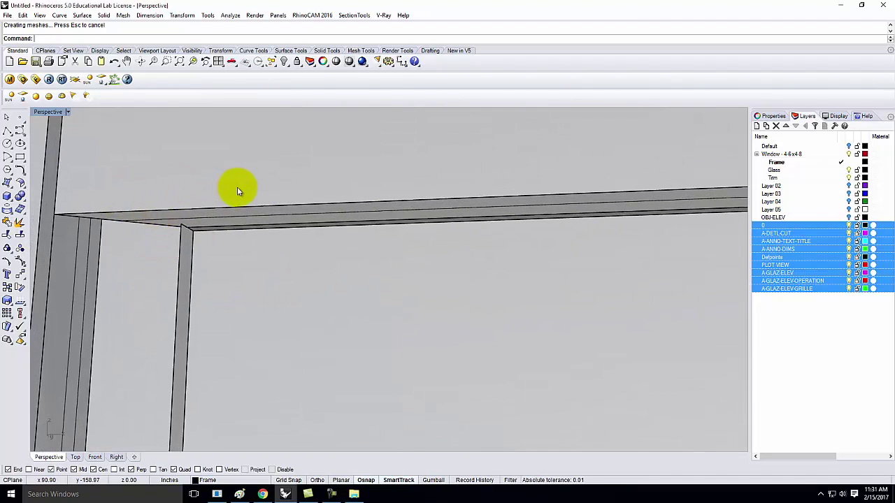
{"action": "key", "text": "ctrl+z"}
Step: Draw a diagonal miter line across the right sash's upper left corner, from its inner corner to its outer corner
{"action": "right_click_drag", "start_coordinate": [246, 190], "coordinate": [238, 282]}
{"action": "key", "text": "Escape"}
{"action": "left_click", "coordinate": [7, 131]}
{"action": "left_click", "coordinate": [180, 263]}
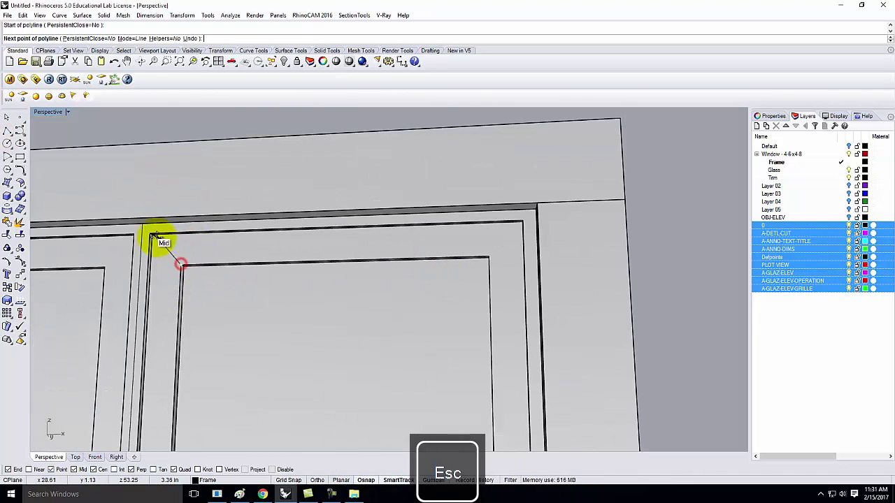
{"action": "scroll", "coordinate": [149, 238], "scroll_direction": "up", "scroll_amount": 5}
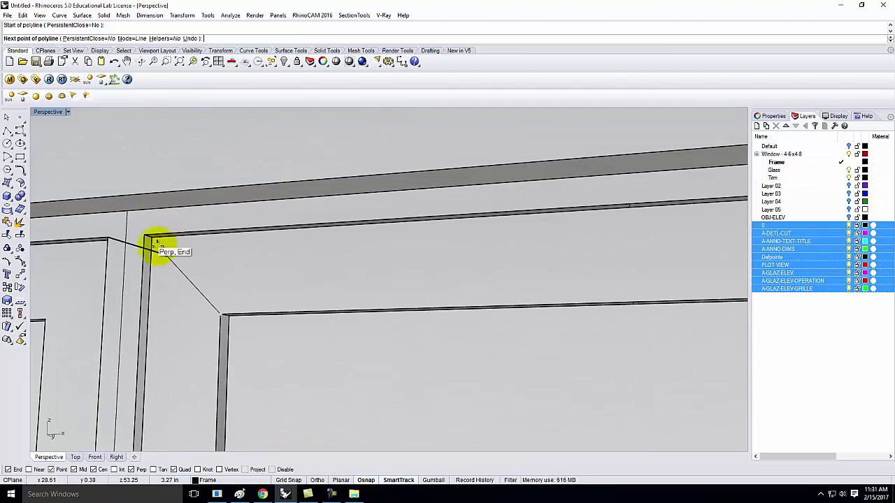
{"action": "left_click", "coordinate": [152, 238]}
{"action": "key", "text": "Return"}
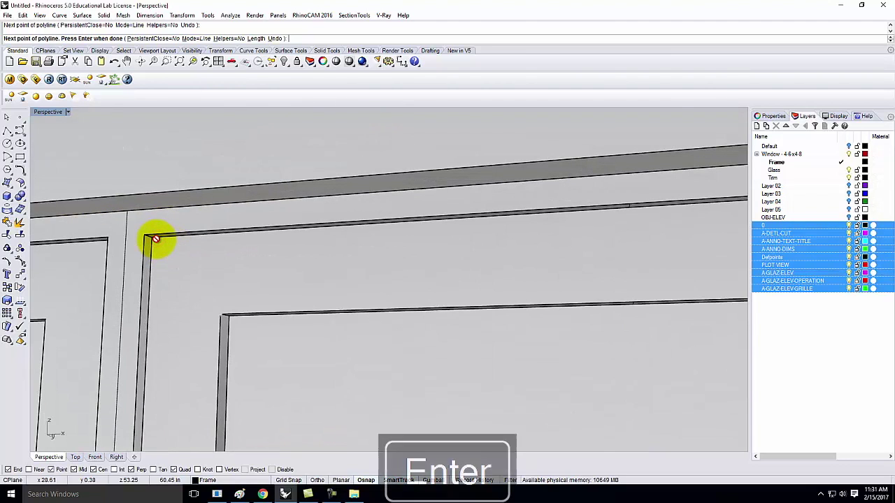
Step: Draw a matching miter line across the right sash's upper right corner, from its inner corner to its outer corner
{"action": "scroll", "coordinate": [160, 306], "scroll_direction": "down", "scroll_amount": 3}
{"action": "scroll", "coordinate": [531, 322], "scroll_direction": "up", "scroll_amount": 1}
{"action": "key", "text": "Return"}
{"action": "left_click", "coordinate": [549, 323]}
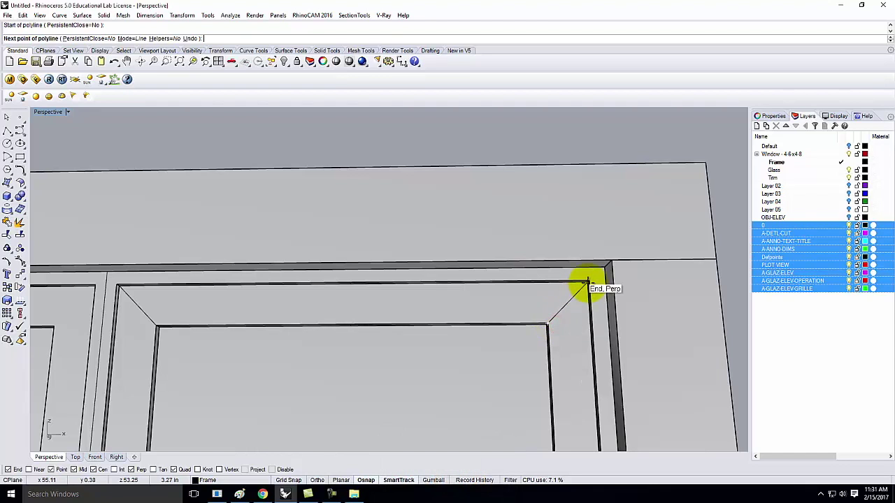
{"action": "scroll", "coordinate": [607, 297], "scroll_direction": "up", "scroll_amount": 1}
{"action": "scroll", "coordinate": [607, 297], "scroll_direction": "up", "scroll_amount": 2}
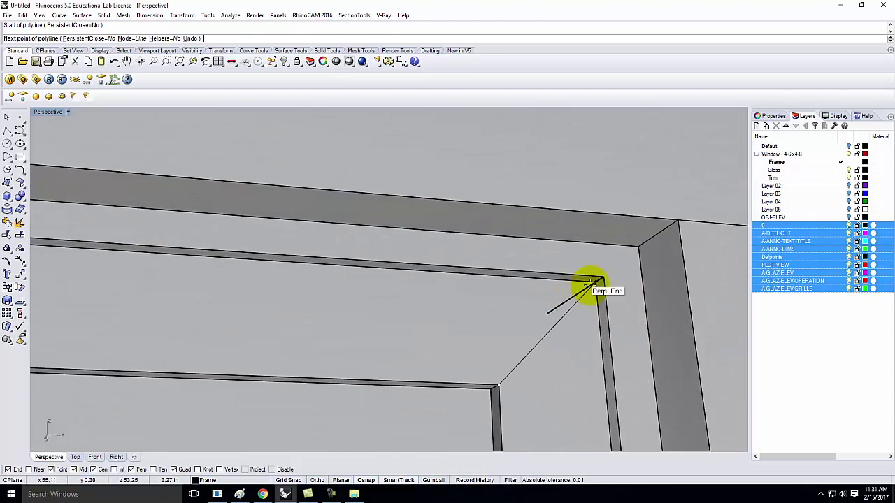
{"action": "left_click", "coordinate": [599, 281]}
{"action": "key", "text": "Return"}
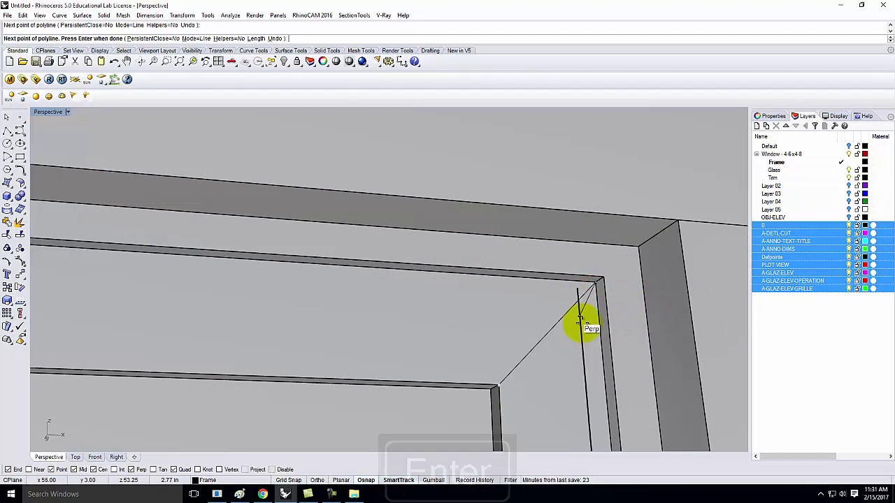
Step: Try to split the right sash solid with the two diagonal miter lines as cutting objects
{"action": "scroll", "coordinate": [582, 322], "scroll_direction": "down", "scroll_amount": 3}
{"action": "left_click", "coordinate": [507, 315]}
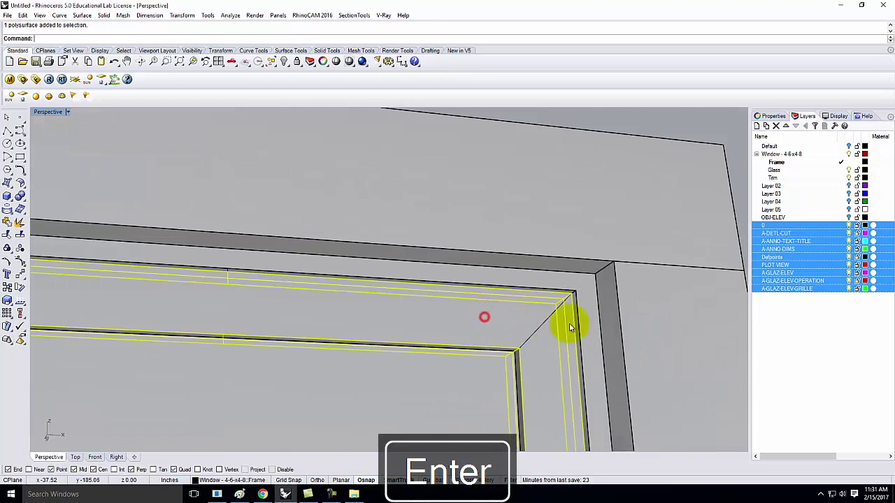
{"action": "scroll", "coordinate": [579, 339], "scroll_direction": "up", "scroll_amount": 2}
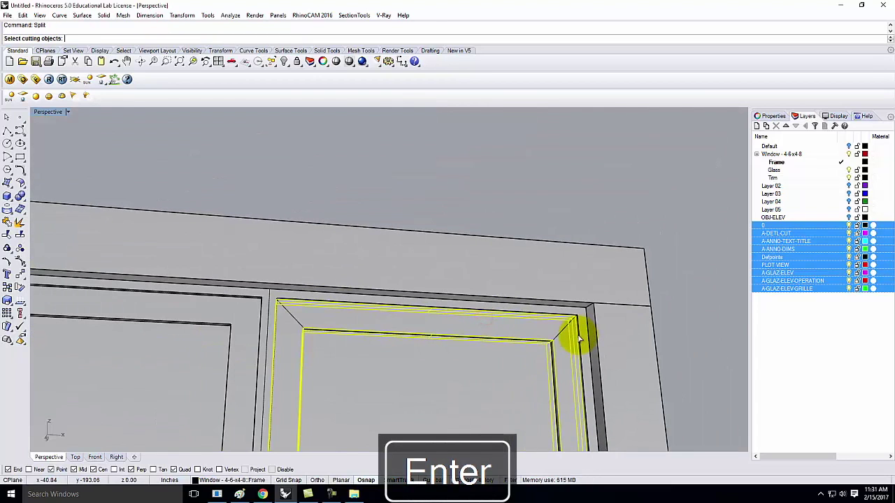
{"action": "left_click", "coordinate": [563, 331]}
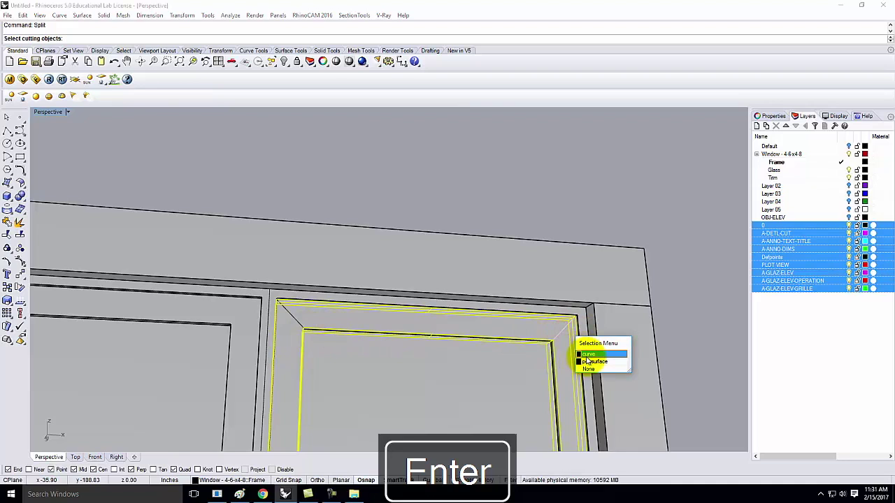
{"action": "left_click", "coordinate": [587, 354]}
{"action": "left_click", "coordinate": [296, 321]}
{"action": "key", "text": "Return"}
Step: Explode the right sash solid and split its front face along the two upper diagonal miter lines
{"action": "left_click", "coordinate": [372, 319]}
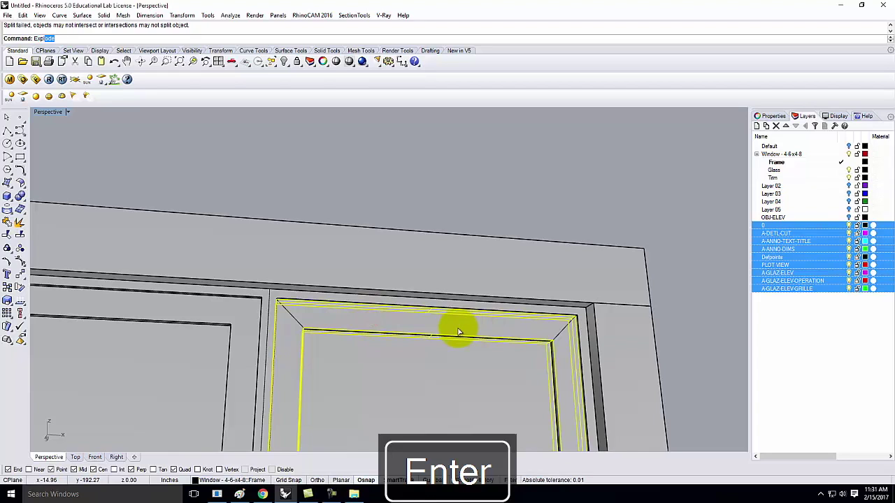
{"action": "key", "text": "Escape"}
{"action": "left_click", "coordinate": [312, 315]}
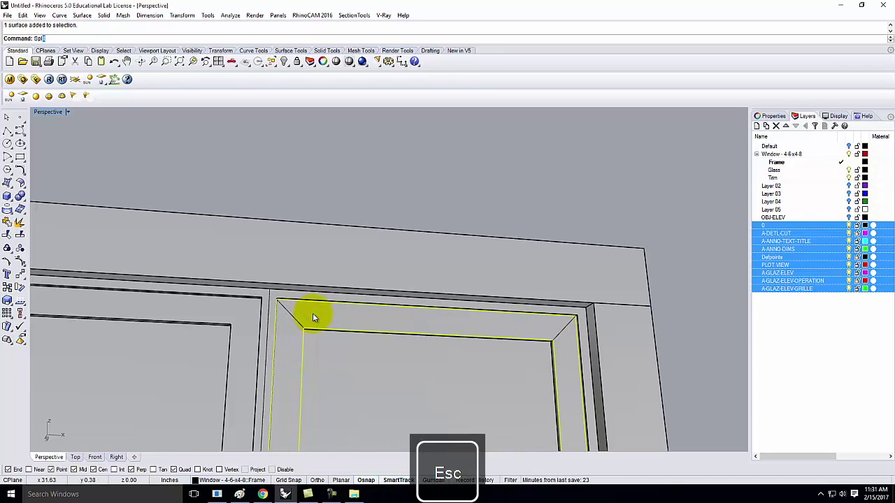
{"action": "key", "text": "Return"}
{"action": "left_click", "coordinate": [290, 314]}
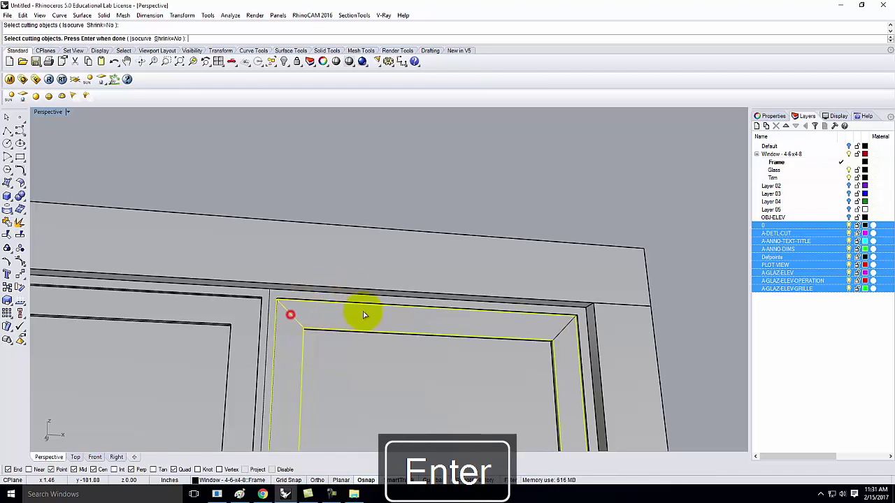
{"action": "left_click", "coordinate": [556, 330]}
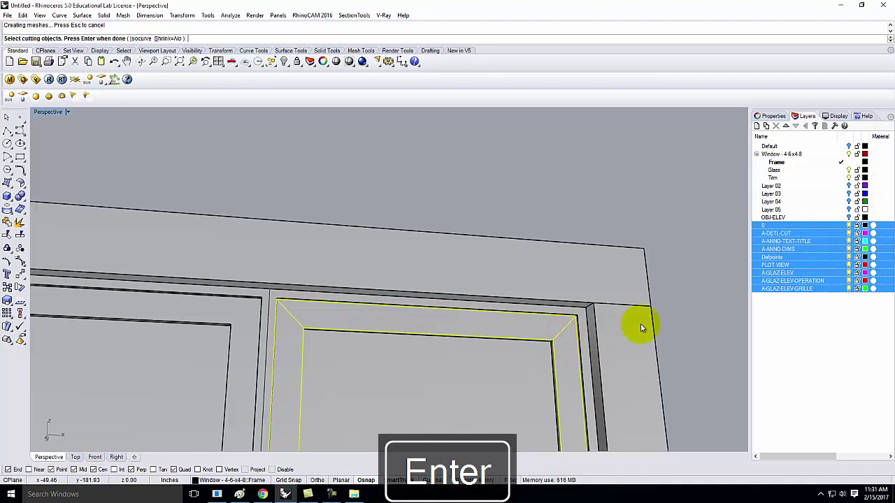
{"action": "left_click", "coordinate": [468, 176]}
{"action": "left_click", "coordinate": [442, 324]}
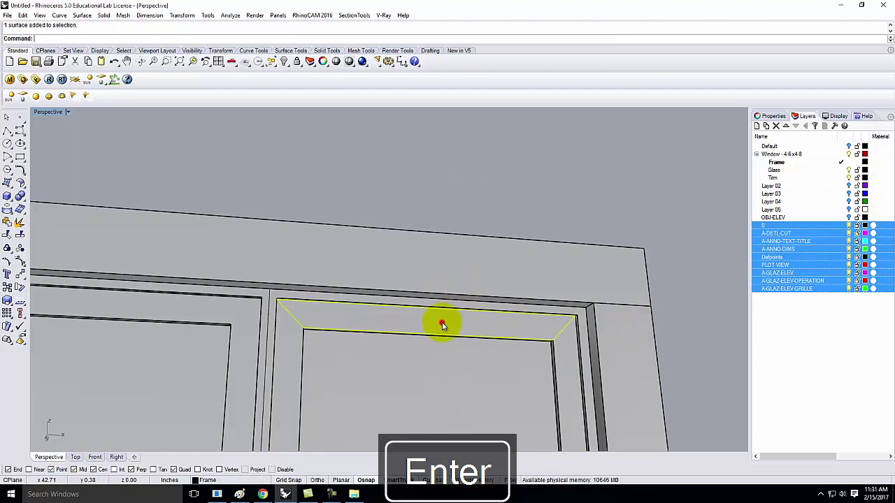
Step: Apply a surface chamfer between the right sash's upper inner edge surface and its mitered top front face
{"action": "scroll", "coordinate": [442, 323], "scroll_direction": "up", "scroll_amount": 3}
{"action": "scroll", "coordinate": [448, 348], "scroll_direction": "up", "scroll_amount": 5}
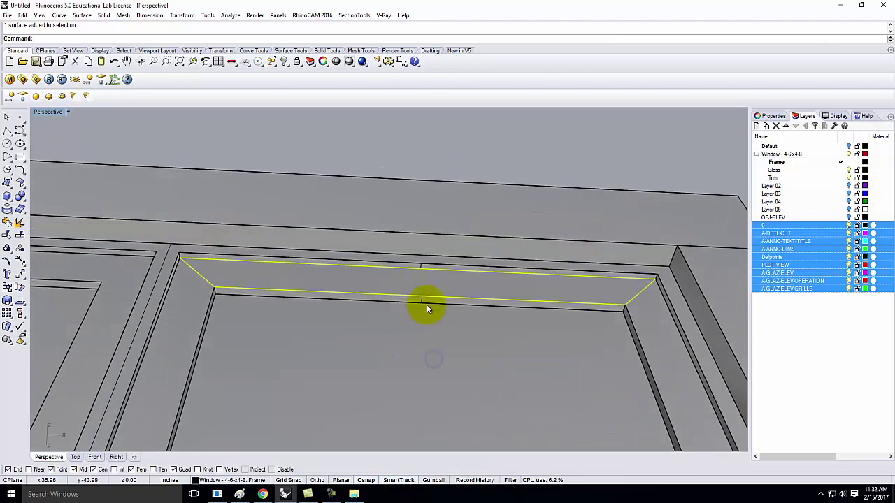
{"action": "type", "text": "S"}
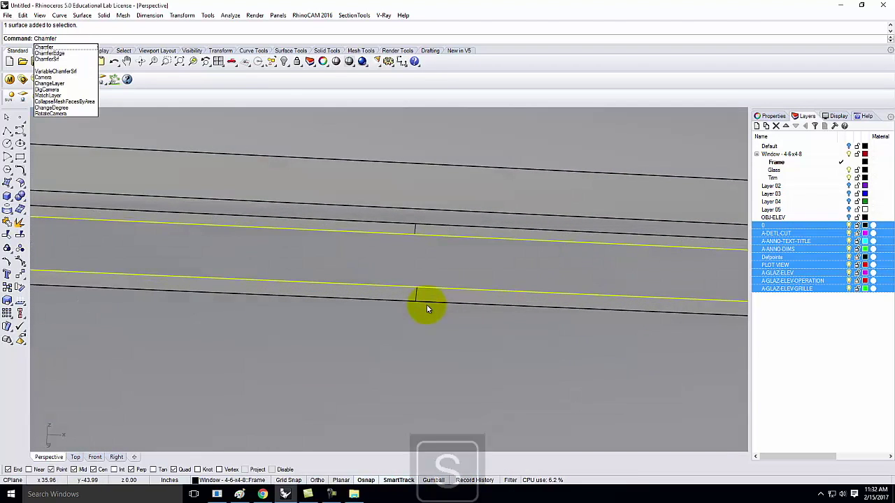
{"action": "key", "text": "Return"}
{"action": "left_click", "coordinate": [413, 296]}
{"action": "left_click", "coordinate": [414, 271]}
Step: Examine the right sash's chamfered top rail and mitered upper corners up close and within the whole window
{"action": "right_click_drag", "start_coordinate": [497, 269], "coordinate": [512, 317]}
{"action": "right_click_drag", "start_coordinate": [446, 340], "coordinate": [486, 341]}
{"action": "right_click_drag", "start_coordinate": [410, 286], "coordinate": [501, 216]}
{"action": "right_click_drag", "start_coordinate": [384, 357], "coordinate": [370, 317]}
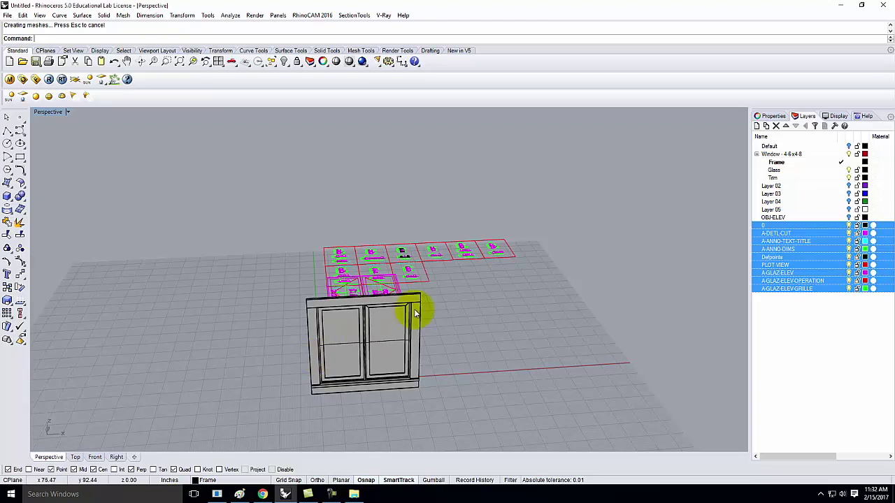
{"action": "scroll", "coordinate": [405, 312], "scroll_direction": "up", "scroll_amount": 5}
{"action": "scroll", "coordinate": [371, 310], "scroll_direction": "up", "scroll_amount": 6}
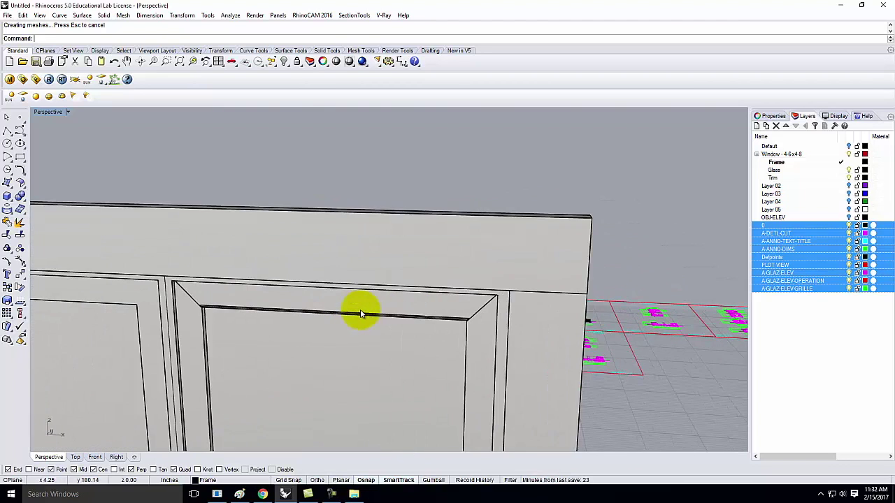
{"action": "scroll", "coordinate": [378, 290], "scroll_direction": "down", "scroll_amount": 5}
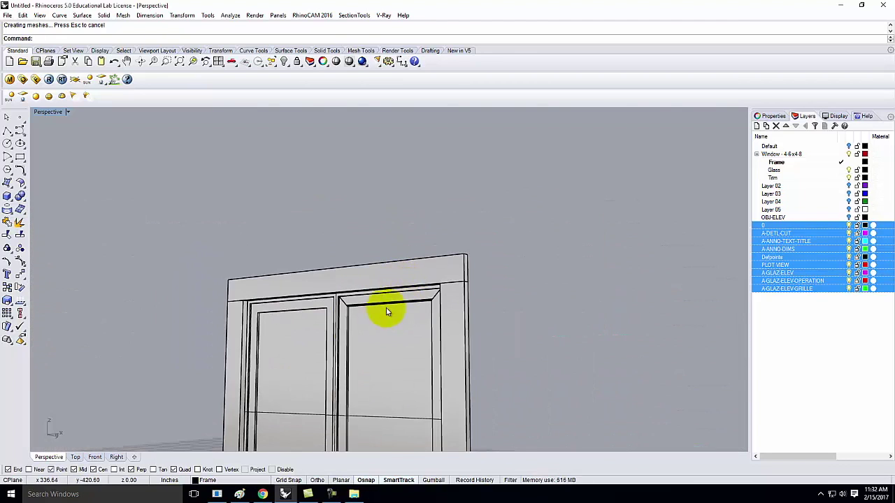
{"action": "scroll", "coordinate": [399, 270], "scroll_direction": "down", "scroll_amount": 3}
{"action": "right_click_drag", "start_coordinate": [398, 312], "coordinate": [434, 382]}
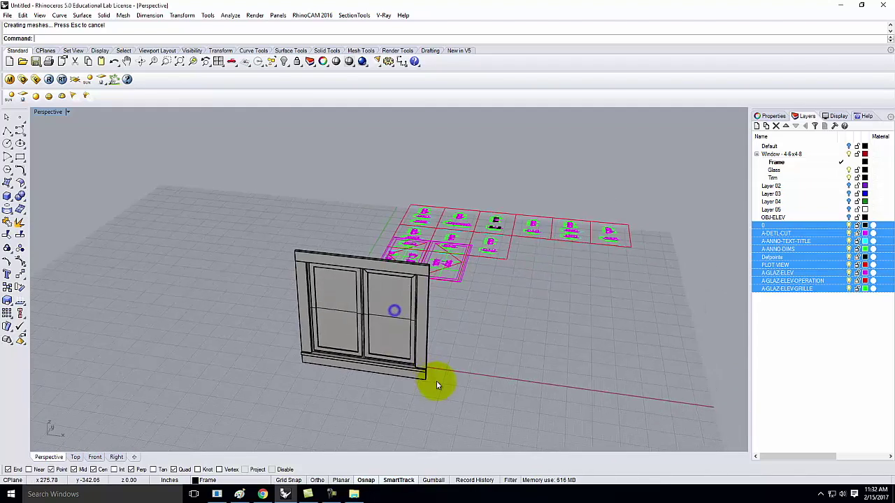
Step: Select the left sash together with its glass panel
{"action": "scroll", "coordinate": [373, 312], "scroll_direction": "up", "scroll_amount": 6}
{"action": "scroll", "coordinate": [342, 343], "scroll_direction": "up", "scroll_amount": 3}
{"action": "left_click", "coordinate": [342, 326]}
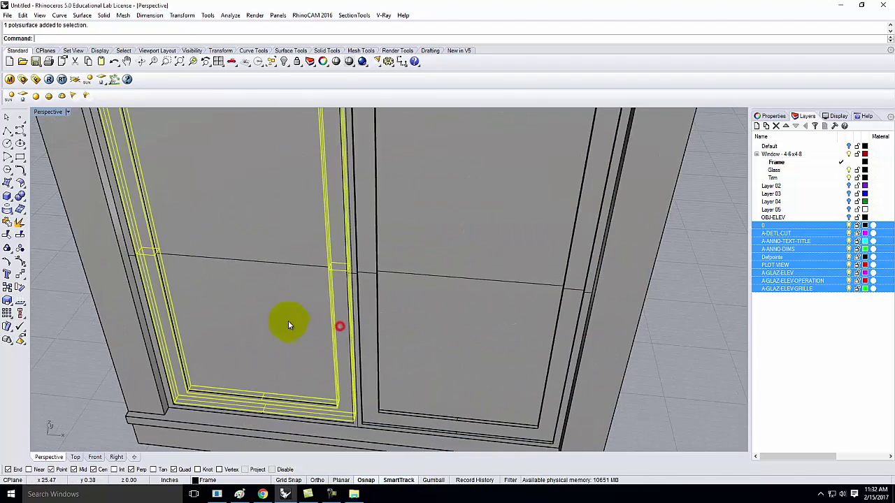
{"action": "left_click", "coordinate": [285, 320]}
{"action": "scroll", "coordinate": [285, 320], "scroll_direction": "down", "scroll_amount": 4}
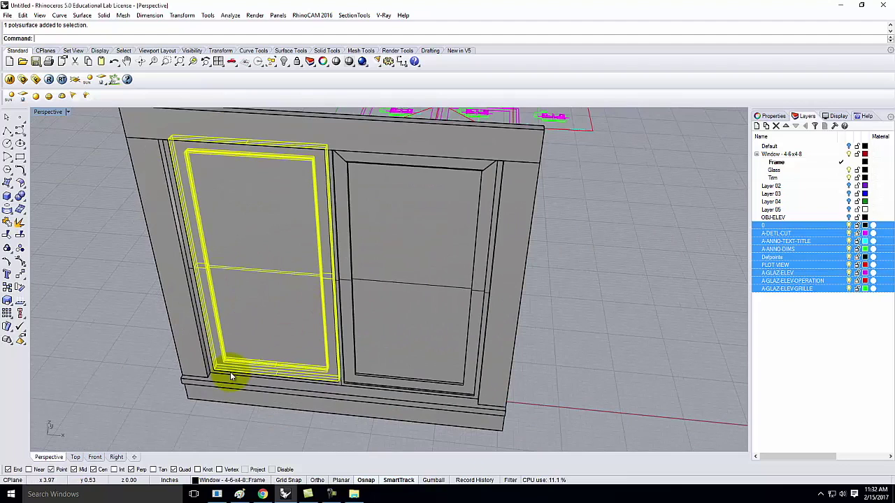
Step: Try to rotate the left sash and glass by 36 degrees about the sash's lower outer corner
{"action": "type", "text": "Ro"}
{"action": "key", "text": "Return"}
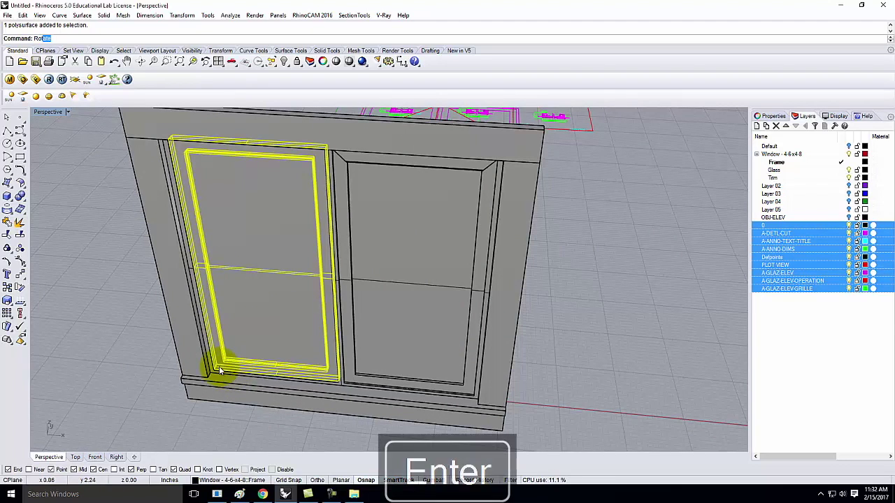
{"action": "scroll", "coordinate": [219, 371], "scroll_direction": "up", "scroll_amount": 3}
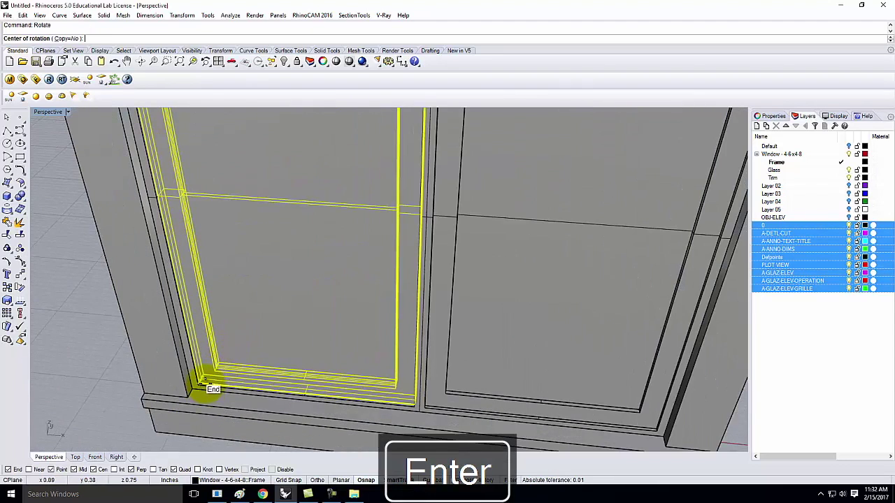
{"action": "scroll", "coordinate": [206, 384], "scroll_direction": "up", "scroll_amount": 3}
{"action": "left_click", "coordinate": [199, 384]}
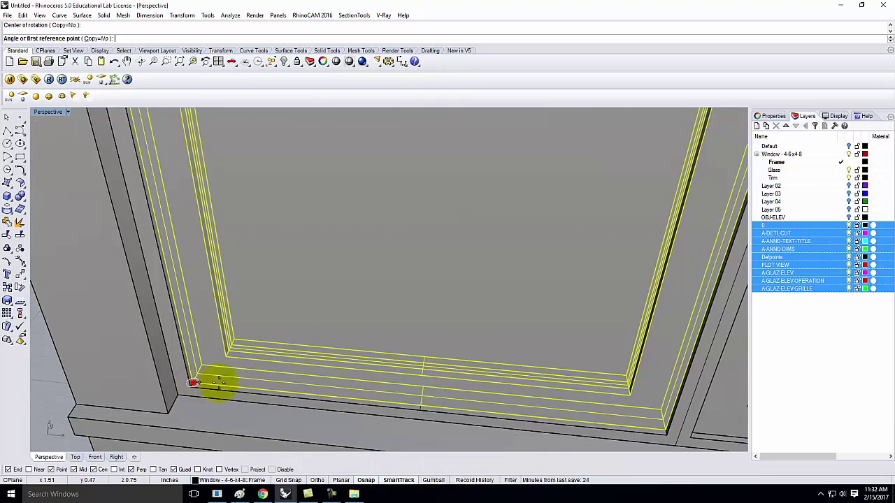
{"action": "left_click", "coordinate": [663, 428]}
{"action": "scroll", "coordinate": [640, 406], "scroll_direction": "down", "scroll_amount": 6}
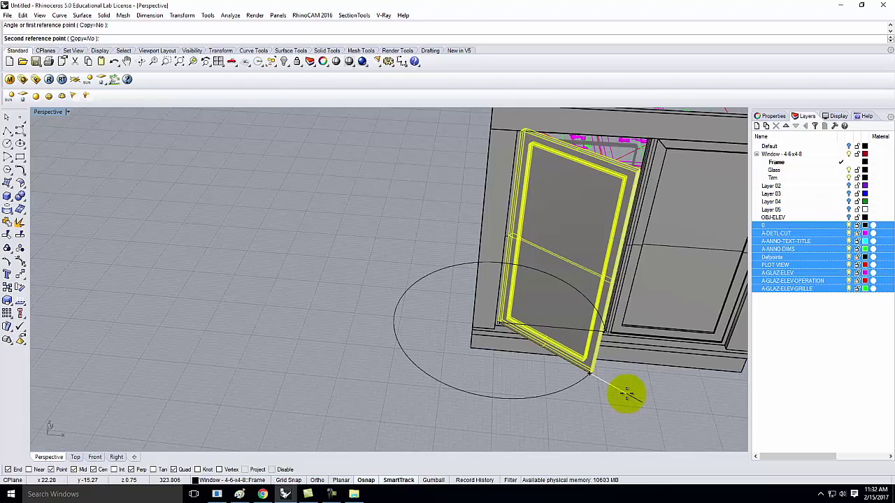
{"action": "type", "text": "36"}
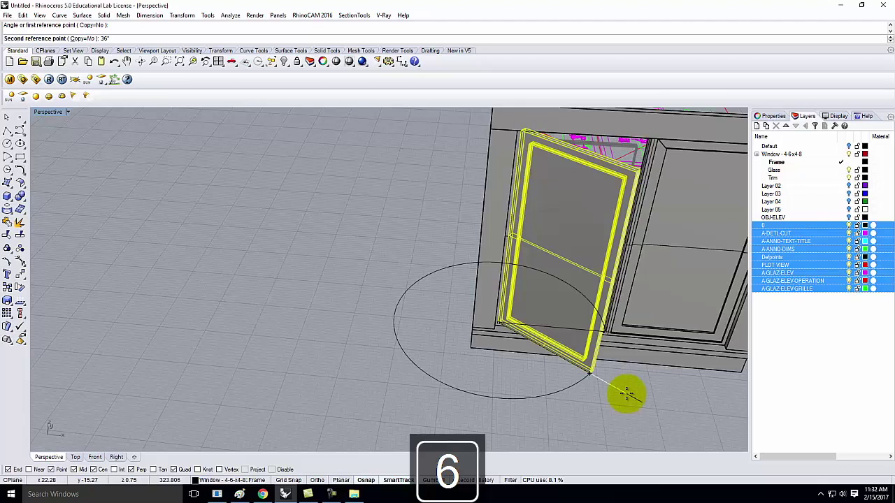
{"action": "key", "text": "BackSpace"}
{"action": "key", "text": "Return"}
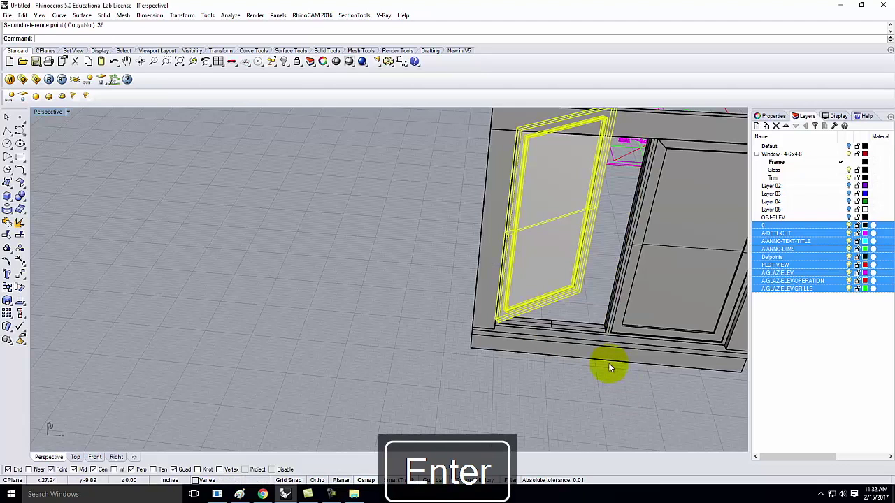
Step: Cancel the repeated Rotate command and undo the left sash's 36-degree rotation
{"action": "right_click", "coordinate": [624, 366]}
{"action": "scroll", "coordinate": [498, 318], "scroll_direction": "up", "scroll_amount": 4}
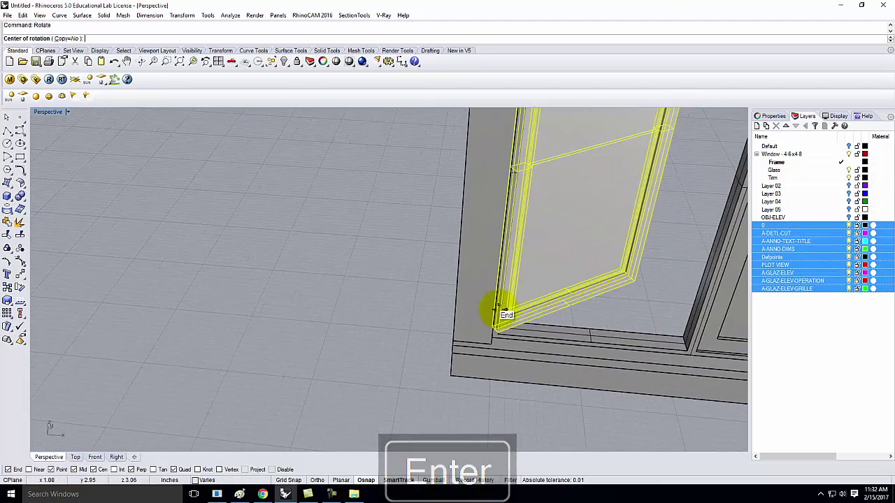
{"action": "scroll", "coordinate": [498, 336], "scroll_direction": "up", "scroll_amount": 2}
{"action": "key", "text": "ctrl+z"}
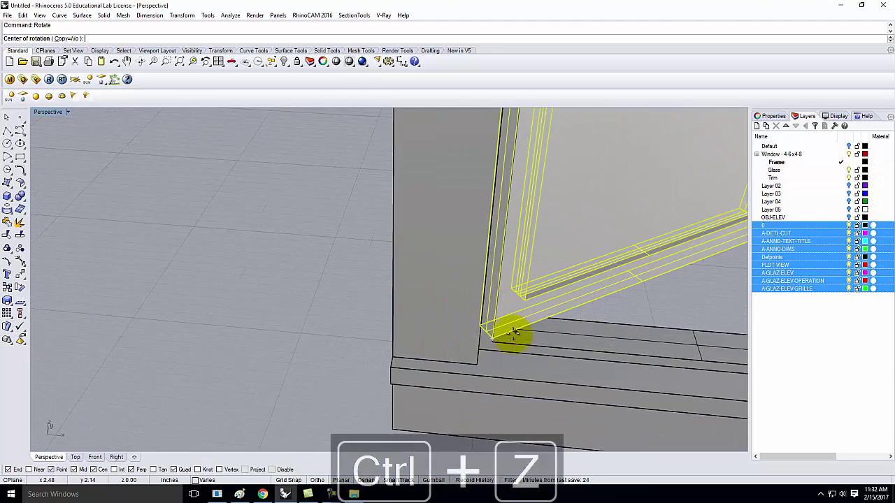
{"action": "key", "text": "Escape"}
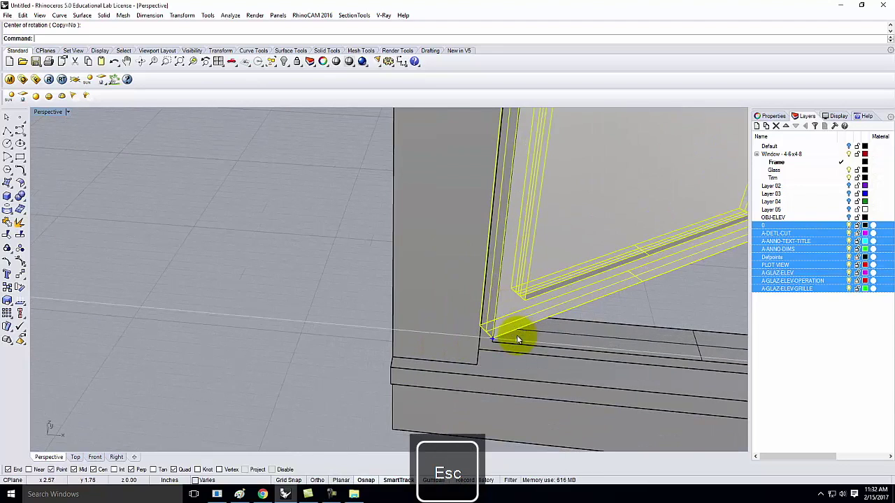
{"action": "key", "text": "ctrl+z"}
Step: Rotate the left sash and glass by -36 degrees about the sash's lower outer corner, then deselect them
{"action": "right_click", "coordinate": [489, 334]}
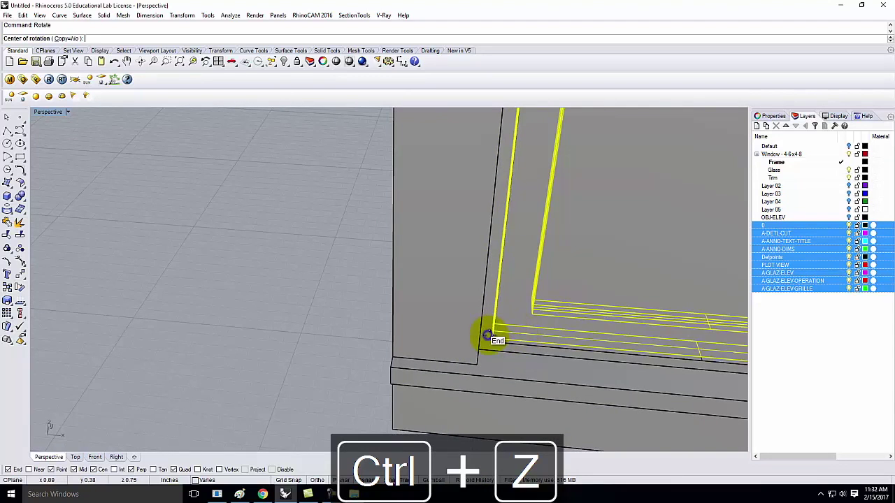
{"action": "left_click", "coordinate": [494, 340]}
{"action": "scroll", "coordinate": [633, 357], "scroll_direction": "down", "scroll_amount": 3}
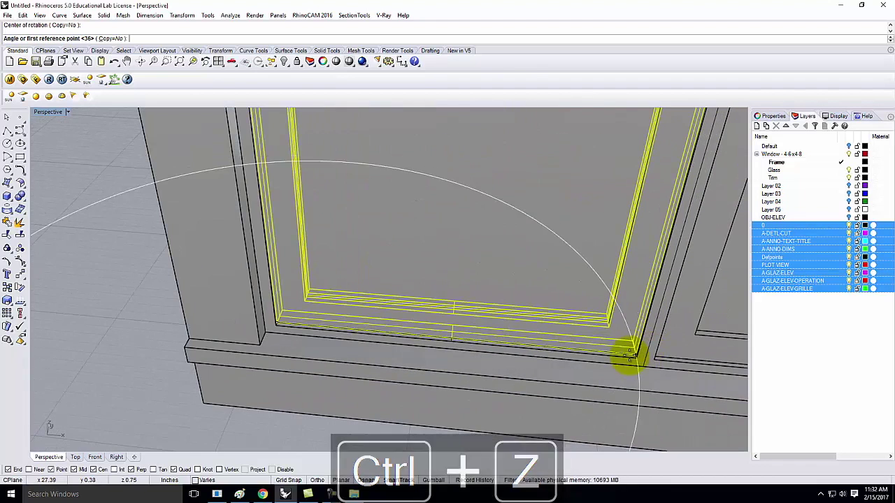
{"action": "left_click", "coordinate": [632, 353]}
{"action": "type", "text": "-3"}
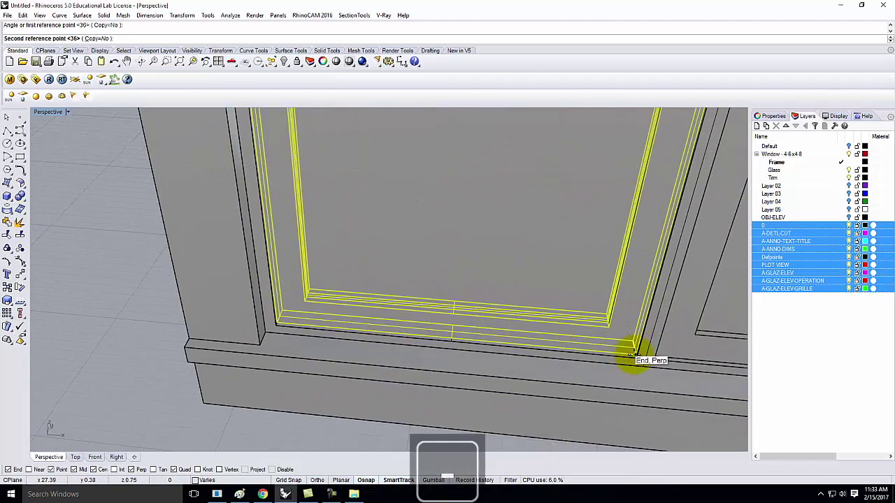
{"action": "type", "text": "6"}
{"action": "key", "text": "Return"}
{"action": "scroll", "coordinate": [340, 314], "scroll_direction": "down", "scroll_amount": 5}
{"action": "left_click", "coordinate": [174, 334]}
Step: Examine the whole window model with its open left sash from several angles
{"action": "scroll", "coordinate": [364, 302], "scroll_direction": "down", "scroll_amount": 5}
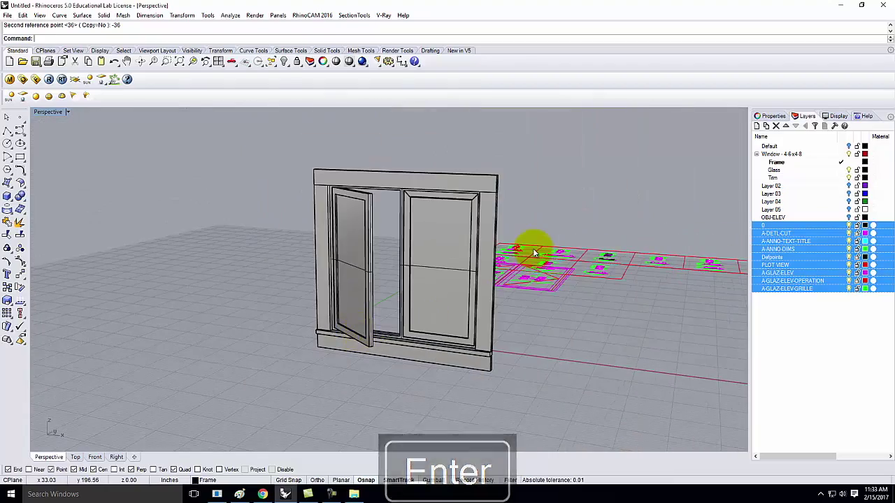
{"action": "right_click_drag", "start_coordinate": [507, 254], "coordinate": [548, 275]}
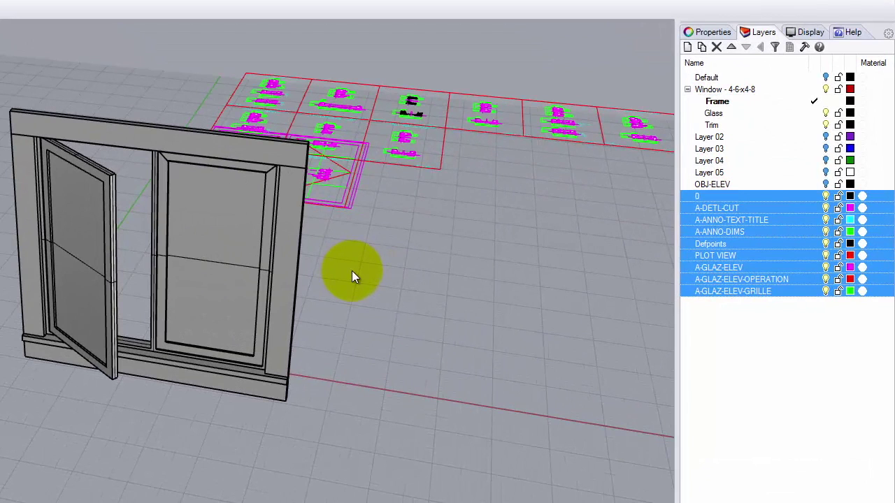
{"action": "right_click_drag", "start_coordinate": [338, 269], "coordinate": [428, 252]}
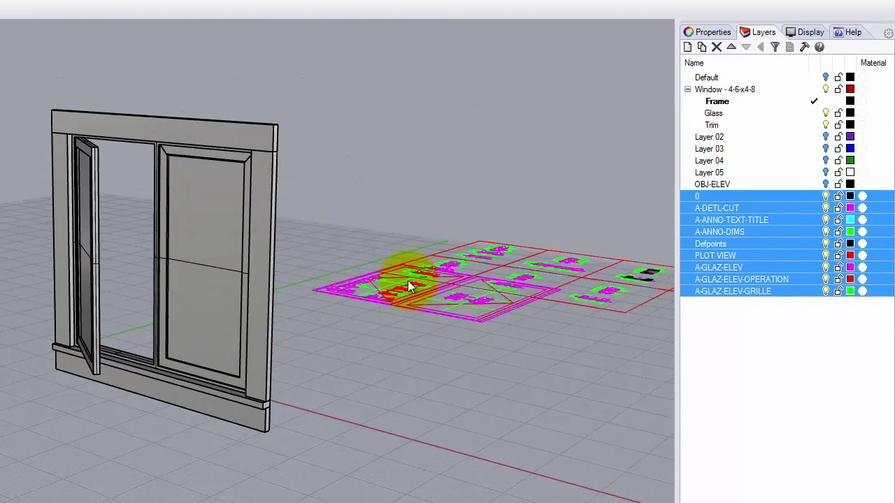
{"action": "right_click_drag", "start_coordinate": [67, 193], "coordinate": [150, 256]}
{"action": "right_click_drag", "start_coordinate": [447, 302], "coordinate": [393, 286]}
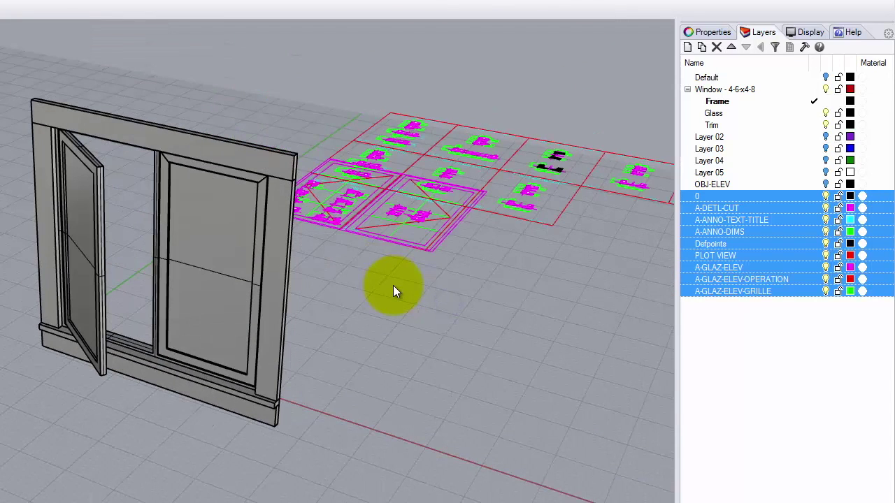
{"action": "right_click_drag", "start_coordinate": [116, 300], "coordinate": [459, 253]}
{"action": "right_click_drag", "start_coordinate": [390, 333], "coordinate": [347, 322]}
Step: Delete all the imported 2D window drawings lying on the ground plane behind the model
{"action": "right_click_drag", "start_coordinate": [282, 297], "coordinate": [200, 334]}
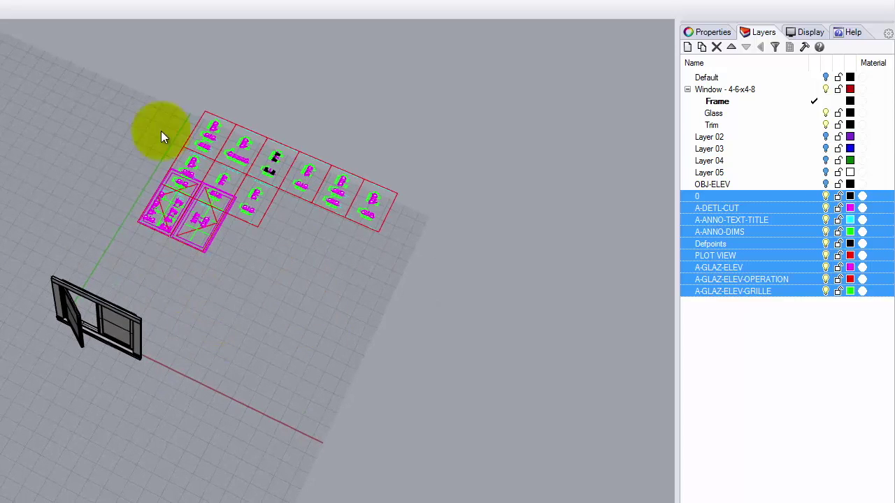
{"action": "left_click_drag", "start_coordinate": [74, 69], "coordinate": [511, 259]}
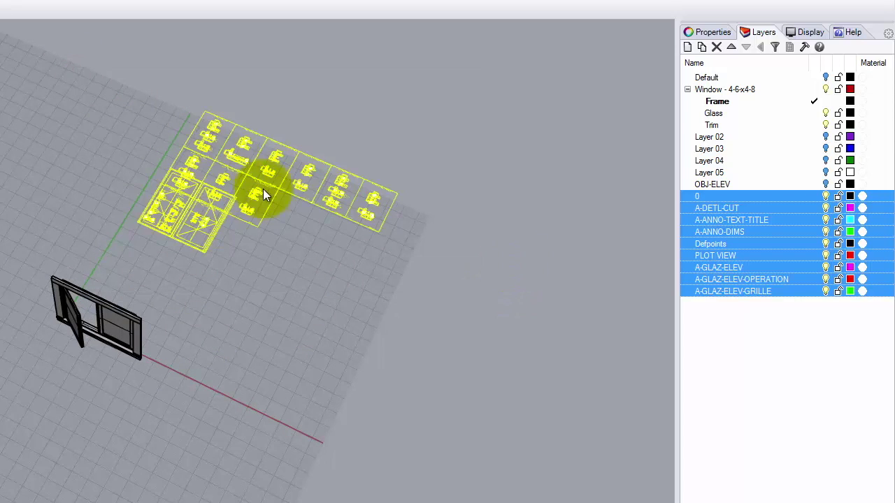
{"action": "key", "text": "Delete"}
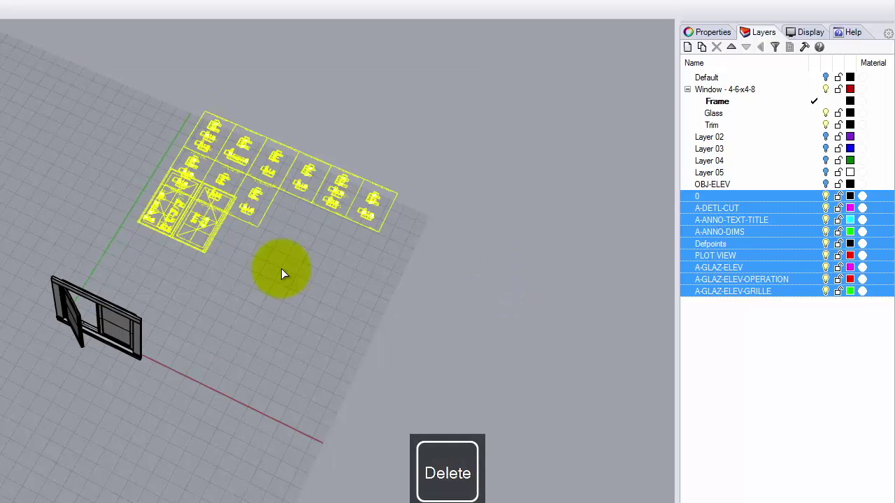
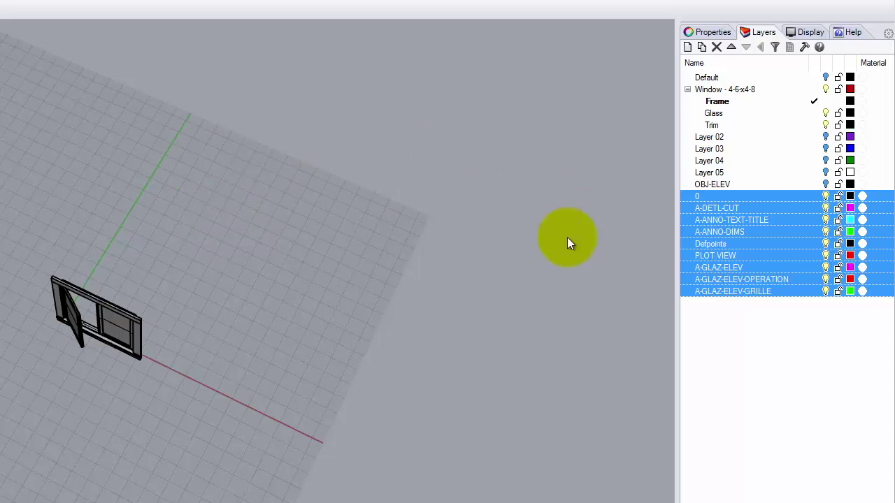
Step: Delete the selected imported layers from 0 through A-GLAZ-ELEV-GRILLE and dismiss the block definition warning
{"action": "right_click_drag", "start_coordinate": [263, 261], "coordinate": [296, 210]}
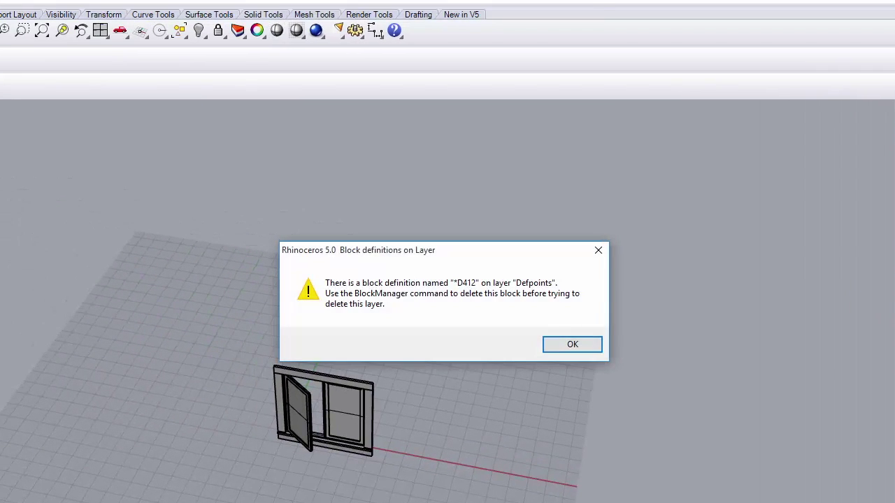
{"action": "left_click_drag", "start_coordinate": [395, 250], "coordinate": [397, 199]}
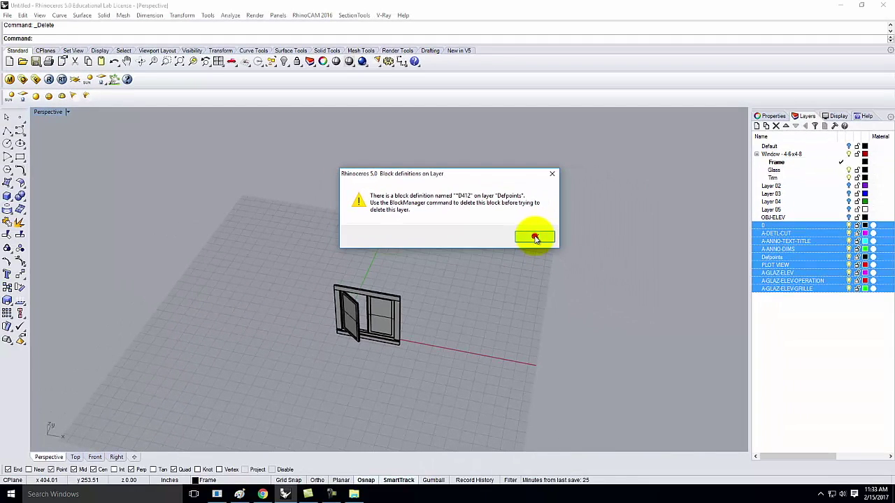
{"action": "left_click", "coordinate": [575, 293]}
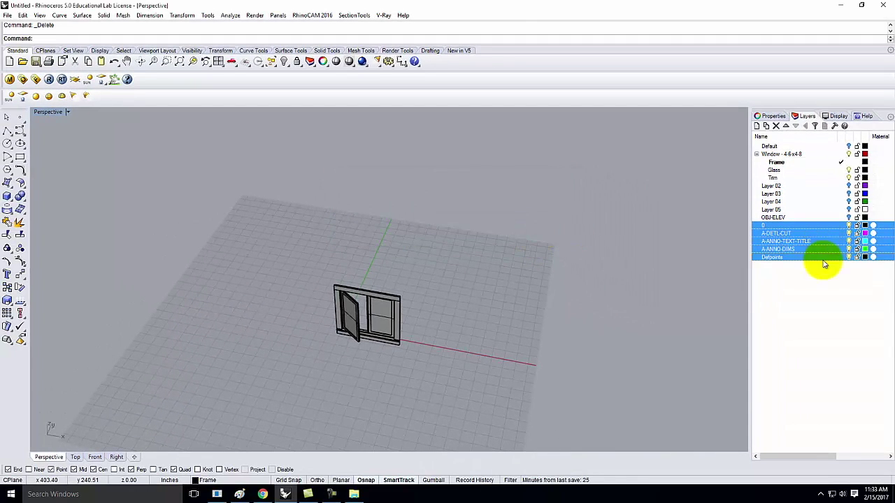
Step: Delete the _ArchTick block definition in the Block Manager
{"action": "left_click", "coordinate": [22, 15]}
{"action": "mouse_move", "coordinate": [39, 181]}
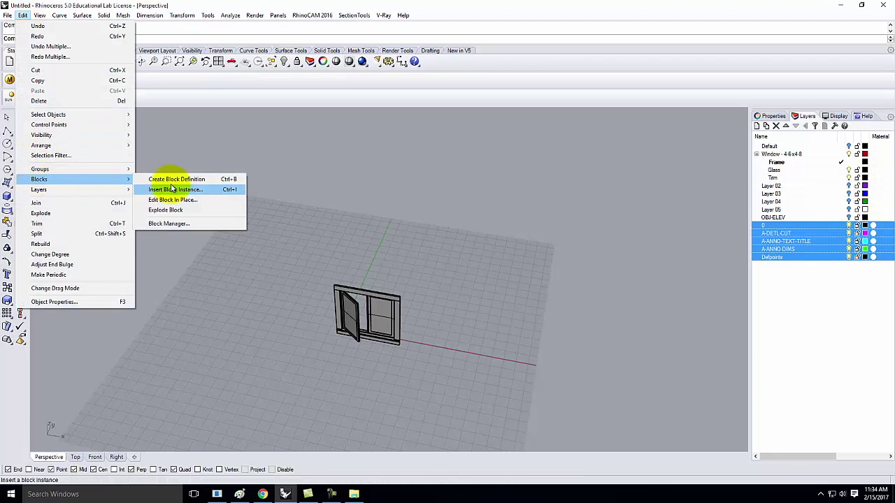
{"action": "left_click", "coordinate": [194, 223]}
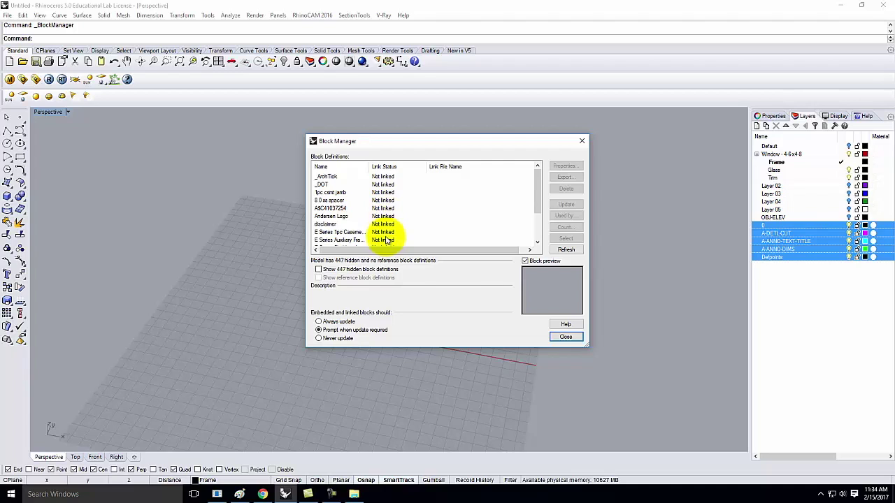
{"action": "left_click", "coordinate": [324, 176]}
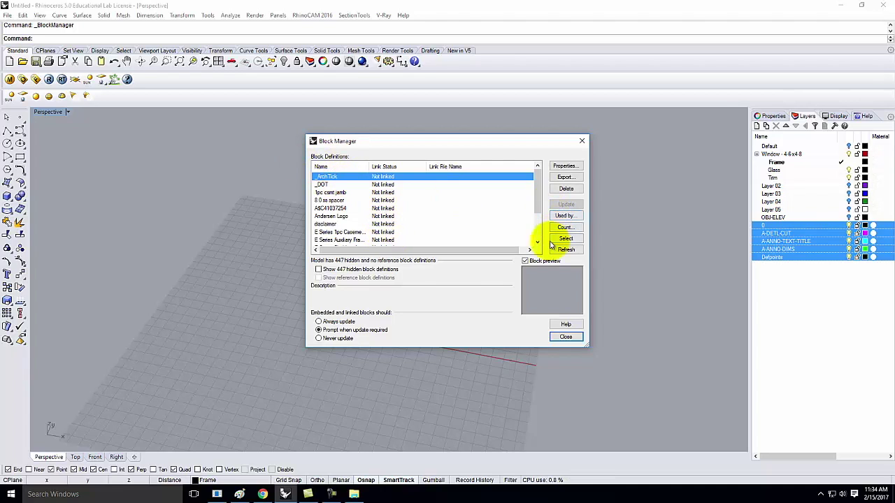
{"action": "left_click", "coordinate": [567, 190]}
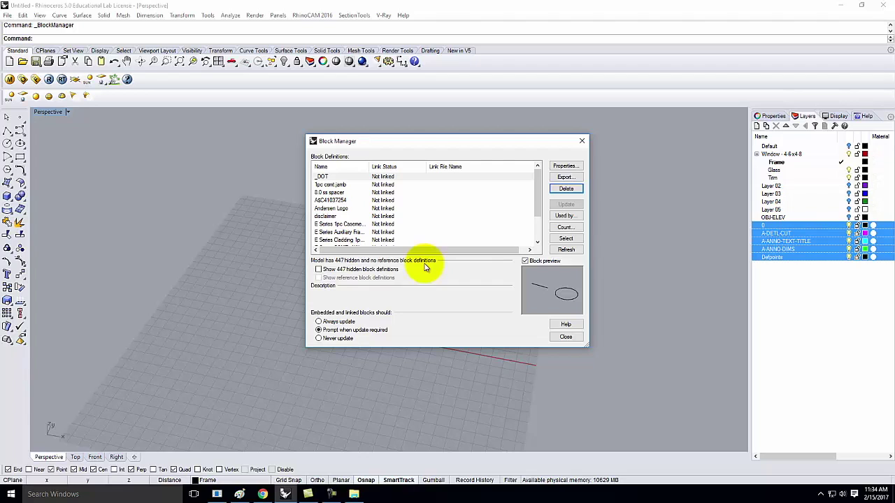
Step: Include the hidden block definitions in the list, select all of them from *D100 through SEAL, and close the Block Manager
{"action": "left_click", "coordinate": [320, 272]}
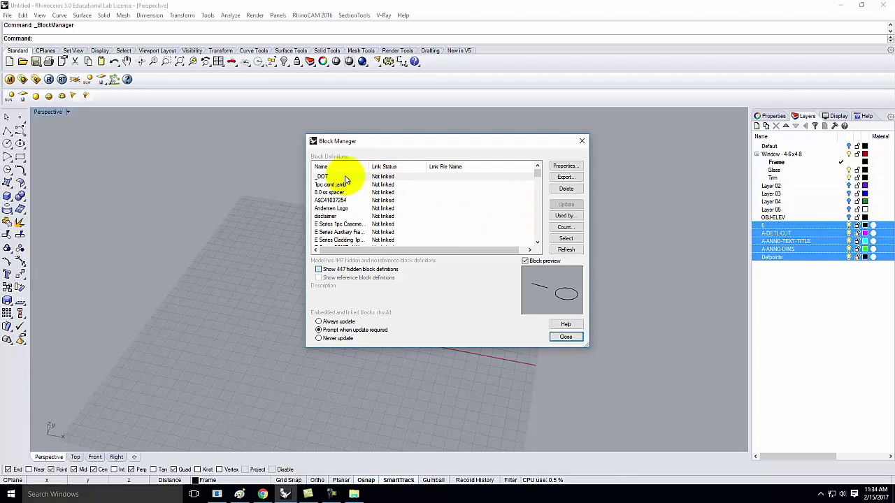
{"action": "left_click", "coordinate": [538, 172]}
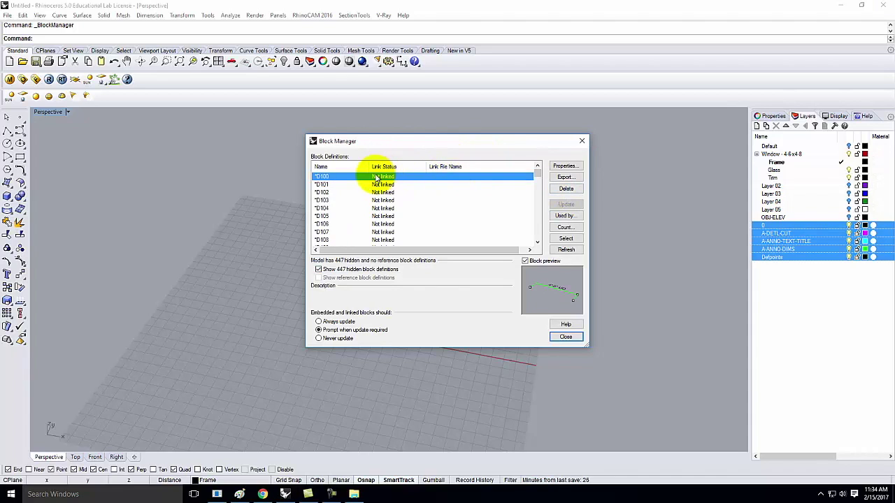
{"action": "left_click_drag", "start_coordinate": [536, 175], "coordinate": [536, 246]}
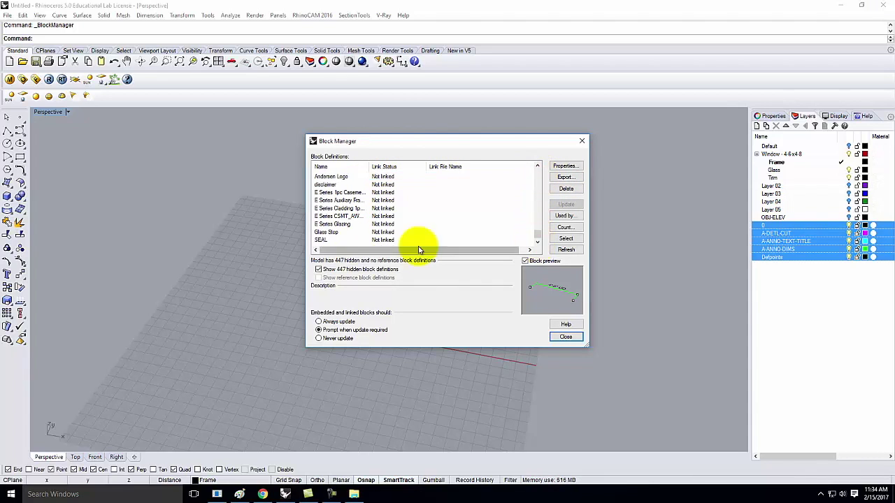
{"action": "left_click", "coordinate": [352, 241]}
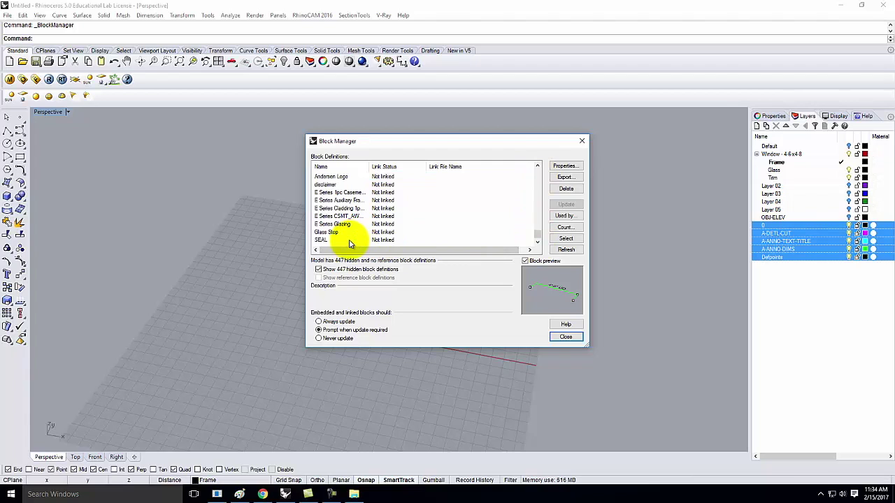
{"action": "left_click", "coordinate": [320, 241], "text": "shift"}
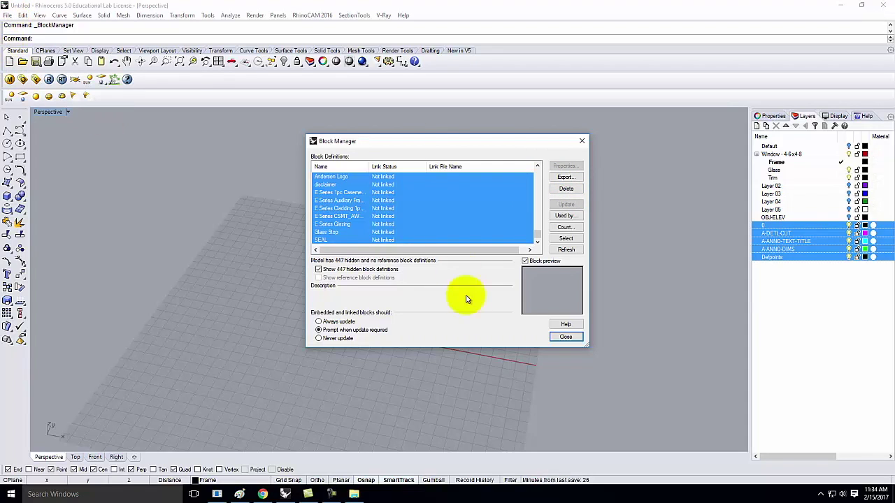
{"action": "left_click", "coordinate": [566, 336]}
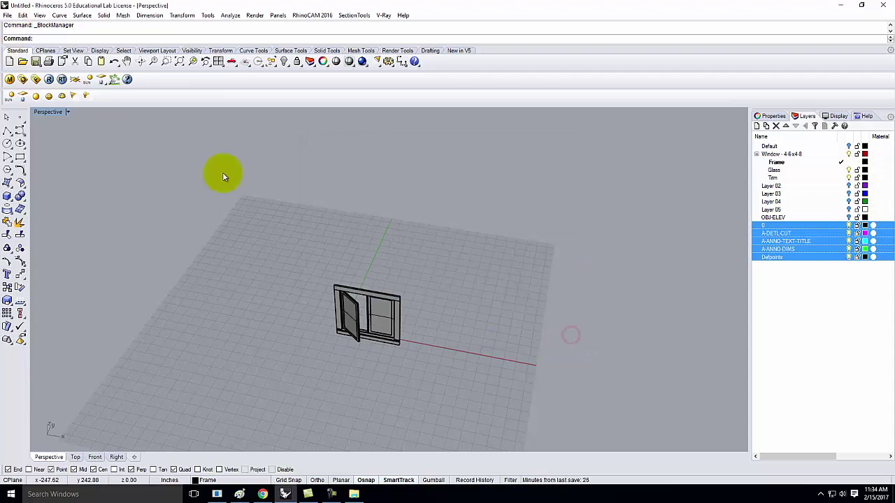
Step: Save the model in the Ex208 folder under the file name Andersen Casement Window
{"action": "left_click", "coordinate": [7, 15]}
{"action": "left_click", "coordinate": [105, 23]}
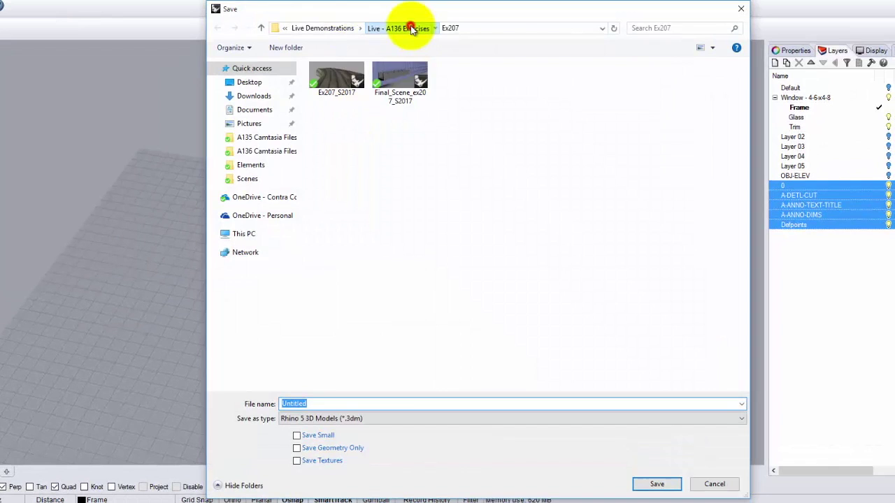
{"action": "left_click", "coordinate": [401, 28]}
{"action": "double_click", "coordinate": [336, 157]}
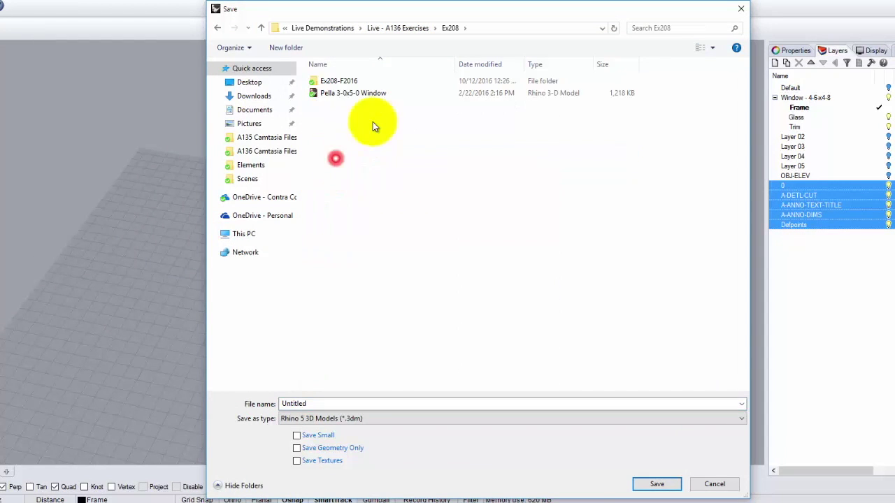
{"action": "left_click", "coordinate": [325, 405]}
{"action": "type", "text": "Anim"}
{"action": "key", "text": "BackSpace"}
{"action": "key", "text": "BackSpace"}
{"action": "type", "text": "dersen Case"}
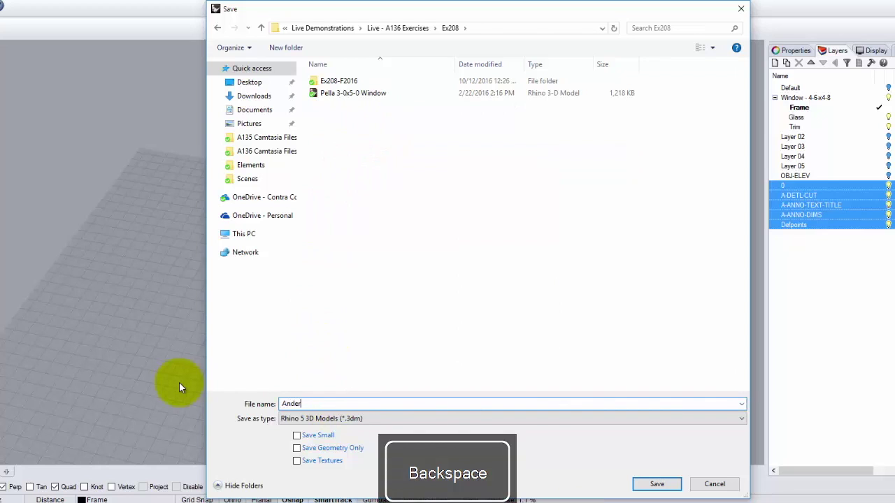
{"action": "type", "text": "ment Window"}
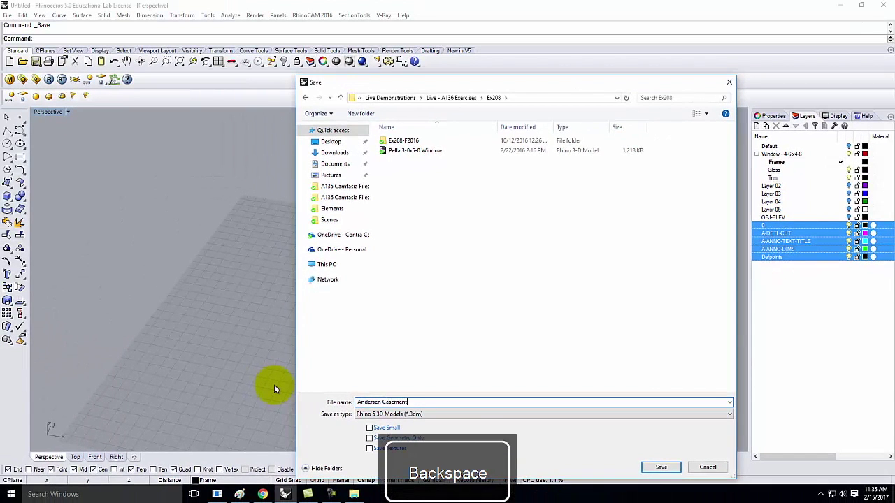
{"action": "left_click", "coordinate": [657, 467]}
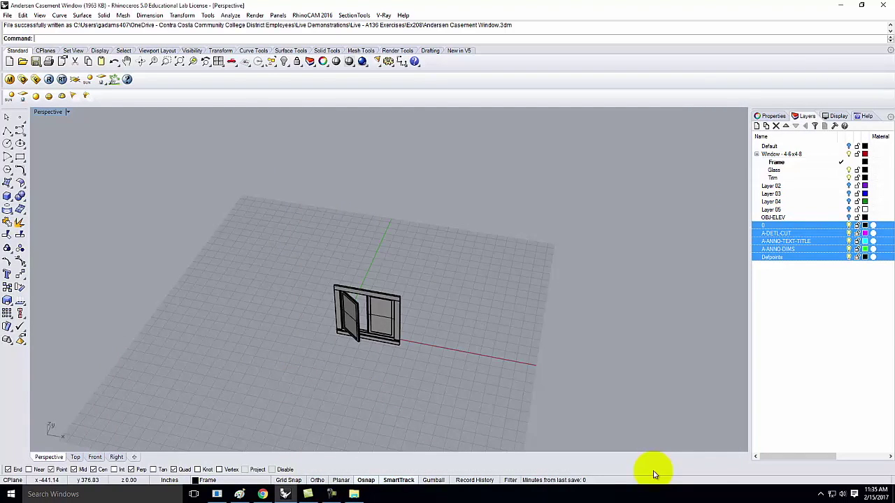
Step: Delete the full list of block definitions, from _DOT to *X6, in the Block Manager
{"action": "left_click", "coordinate": [22, 15]}
{"action": "mouse_move", "coordinate": [42, 179]}
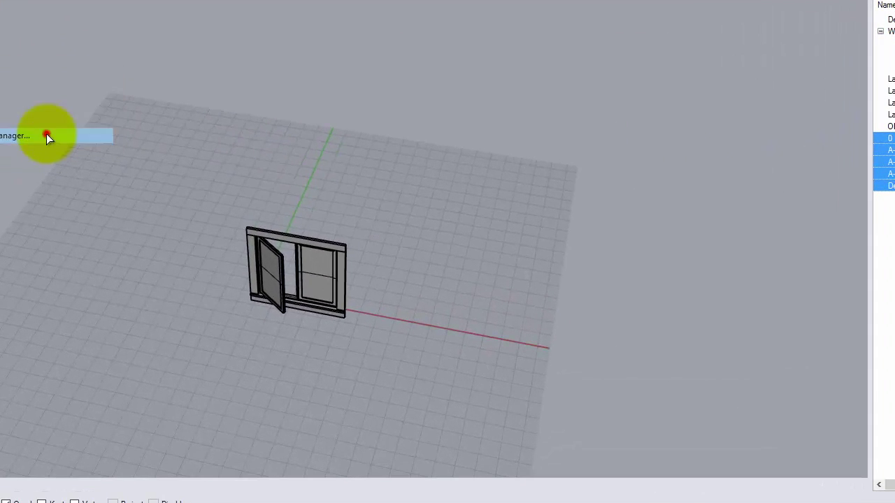
{"action": "left_click", "coordinate": [46, 135]}
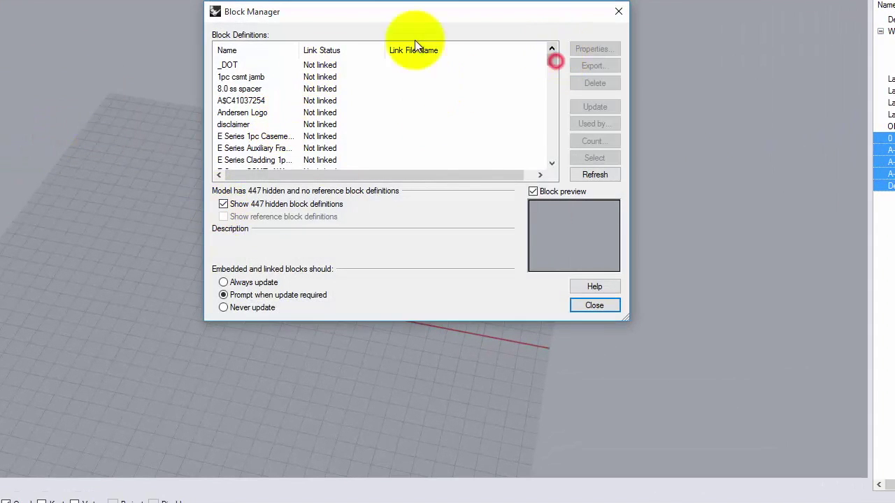
{"action": "left_click", "coordinate": [242, 64]}
{"action": "left_click_drag", "start_coordinate": [548, 58], "coordinate": [556, 187]}
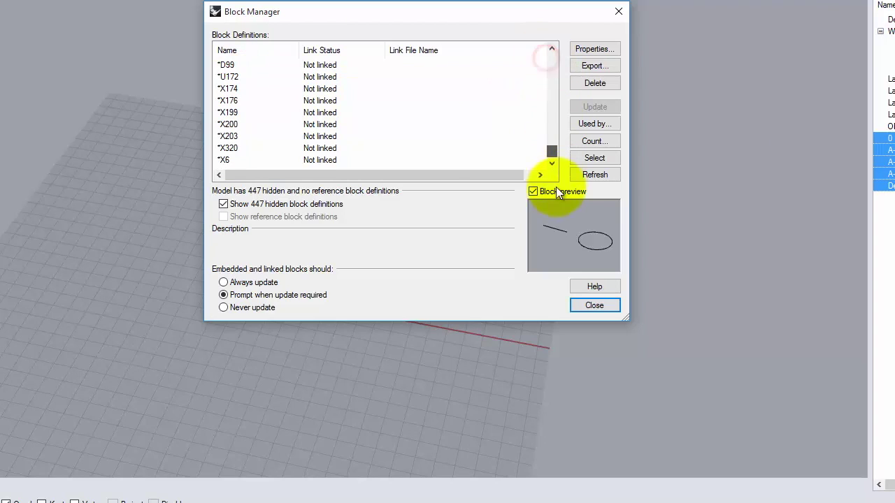
{"action": "left_click", "coordinate": [227, 160], "text": "shift"}
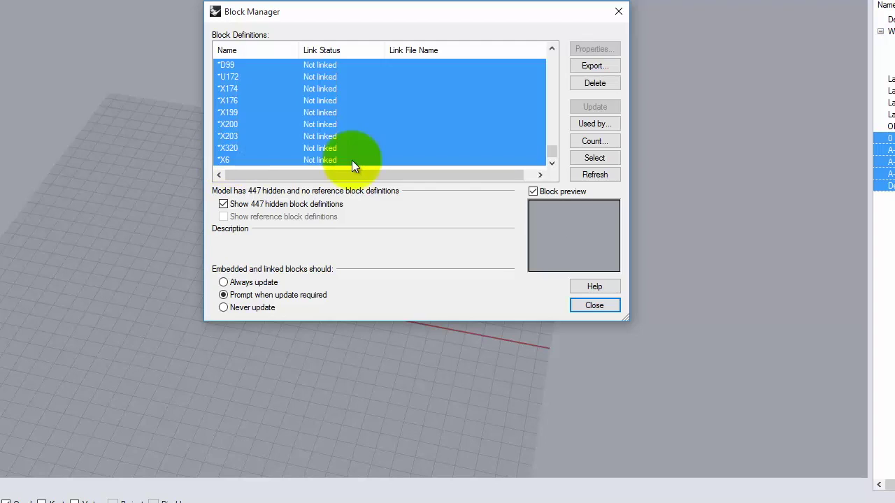
{"action": "left_click", "coordinate": [610, 84]}
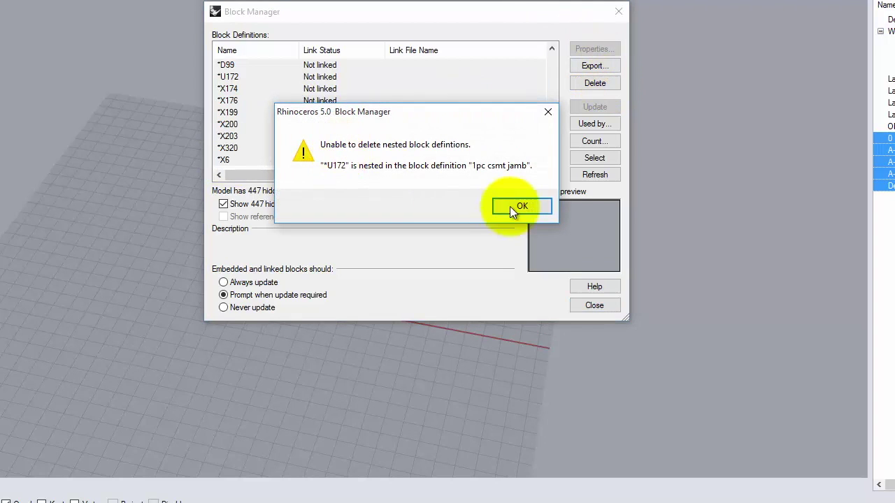
{"action": "left_click", "coordinate": [525, 206]}
{"action": "left_click", "coordinate": [525, 205]}
{"action": "left_click", "coordinate": [549, 209]}
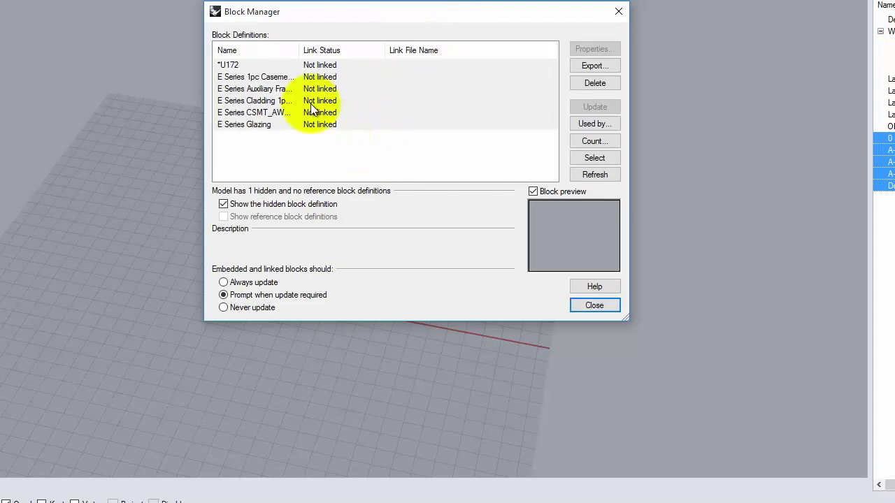
Step: Delete the remaining block definitions, *U172 through E Series Glazing, and close the Block Manager
{"action": "left_click", "coordinate": [320, 59]}
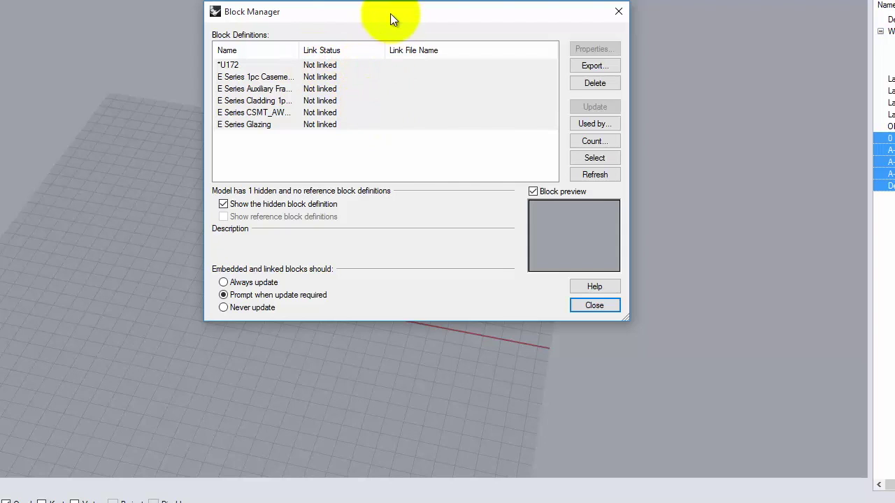
{"action": "left_click_drag", "start_coordinate": [390, 13], "coordinate": [395, 23]}
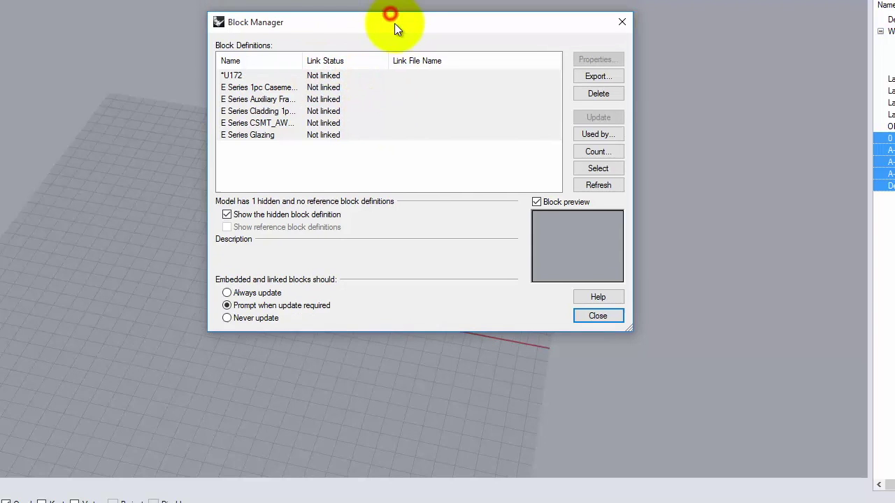
{"action": "left_click", "coordinate": [312, 75]}
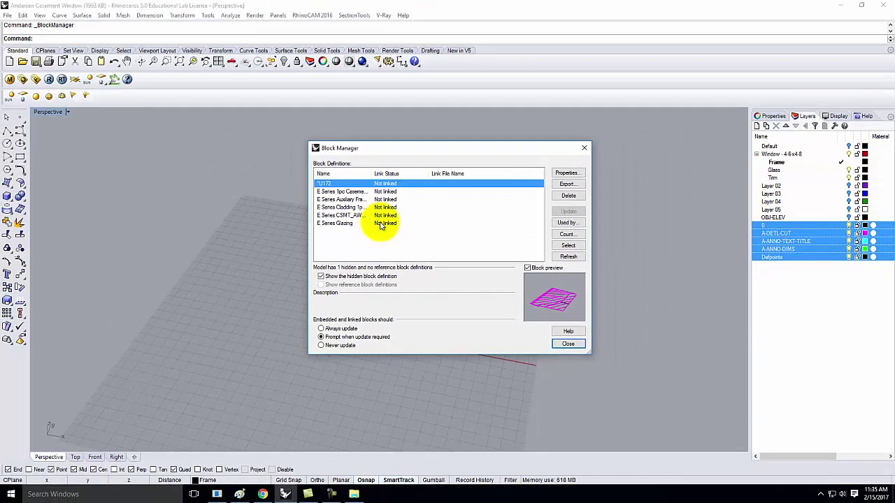
{"action": "left_click", "coordinate": [316, 135], "text": "shift"}
{"action": "left_click", "coordinate": [568, 196]}
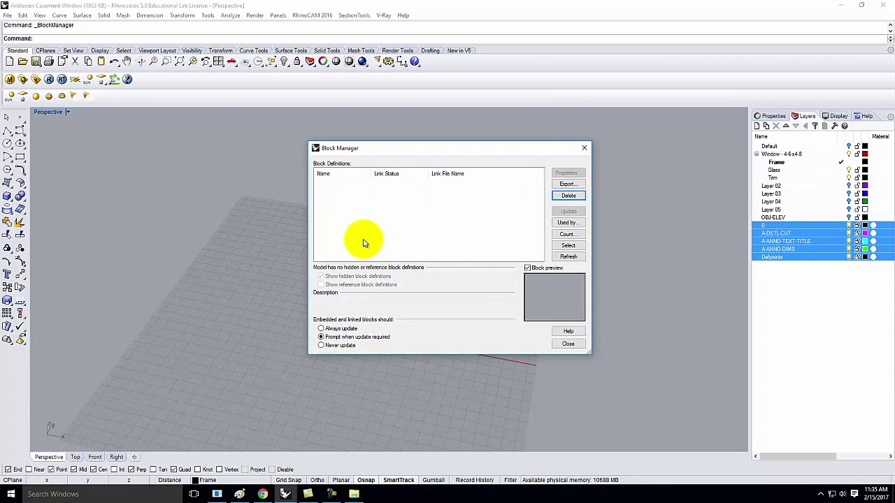
{"action": "left_click", "coordinate": [585, 148]}
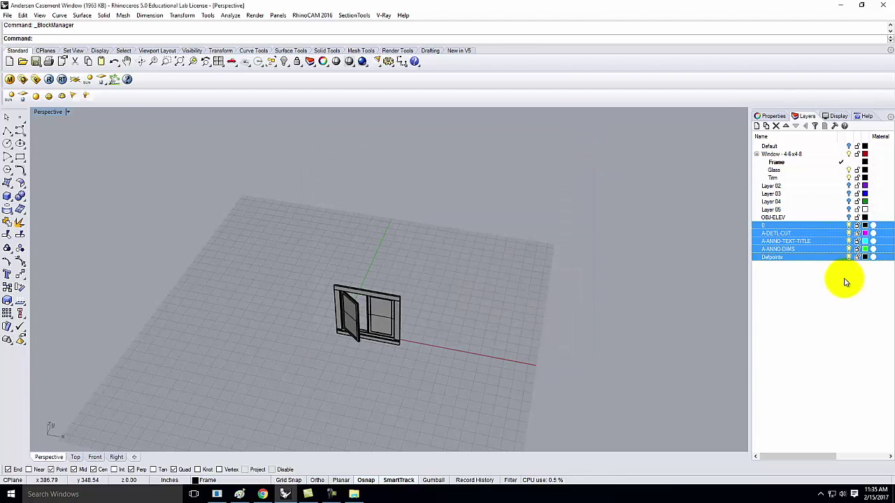
Step: Delete the selected layers 0, A-DETL-CUT, A-ANNO-TEXT-TITLE, A-ANNO-DIMS and Defpoints, plus OBJ-ELEV, Layer 02 to Layer 05 and Default
{"action": "left_click", "coordinate": [776, 126]}
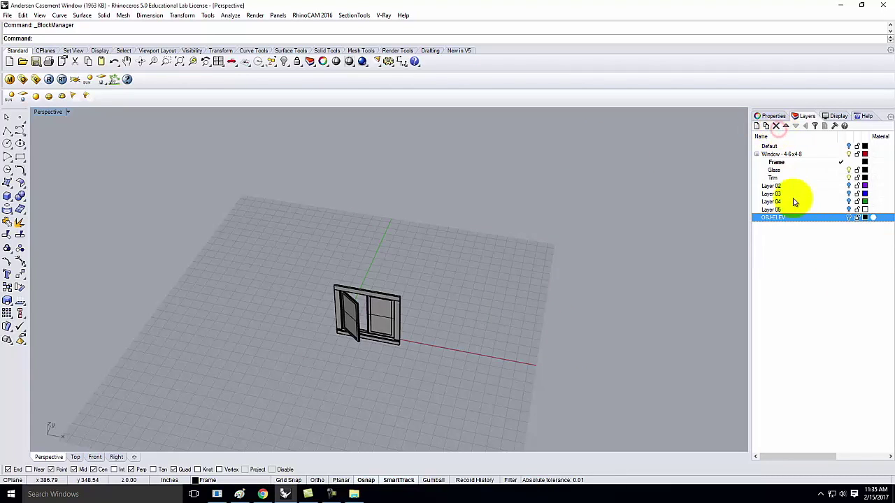
{"action": "left_click", "coordinate": [778, 128]}
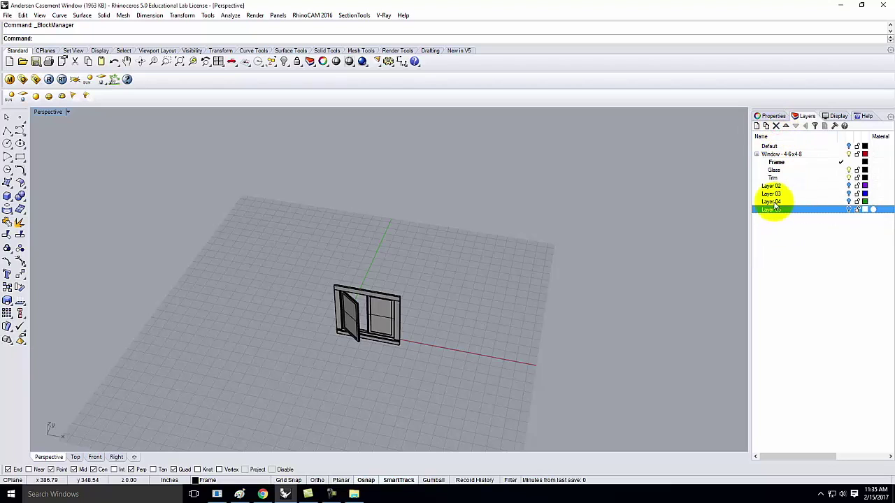
{"action": "left_click", "coordinate": [778, 128]}
{"action": "left_click", "coordinate": [776, 127]}
{"action": "left_click", "coordinate": [776, 127]}
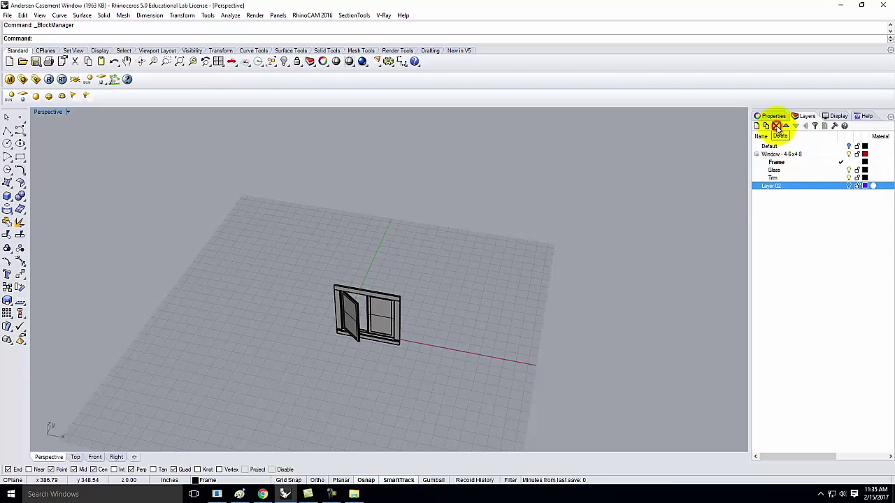
{"action": "left_click", "coordinate": [776, 127]}
{"action": "left_click", "coordinate": [783, 149]}
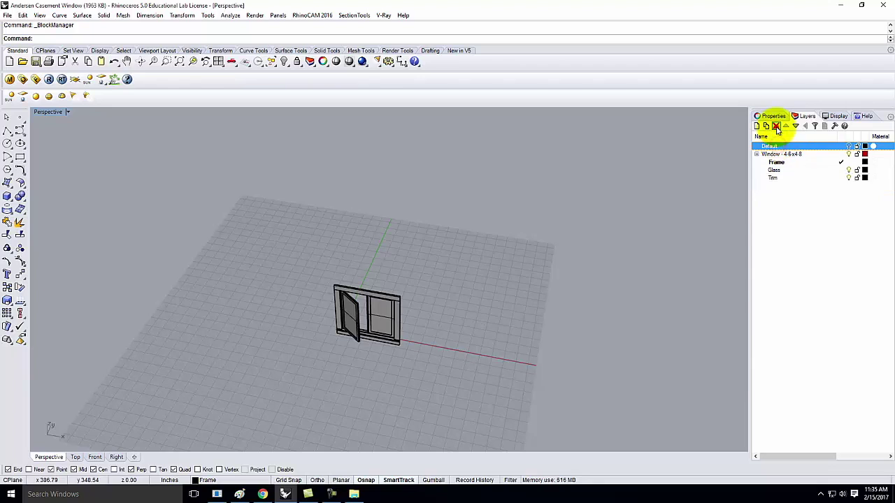
{"action": "left_click", "coordinate": [776, 125]}
{"action": "left_click", "coordinate": [800, 210]}
{"action": "left_click", "coordinate": [782, 146]}
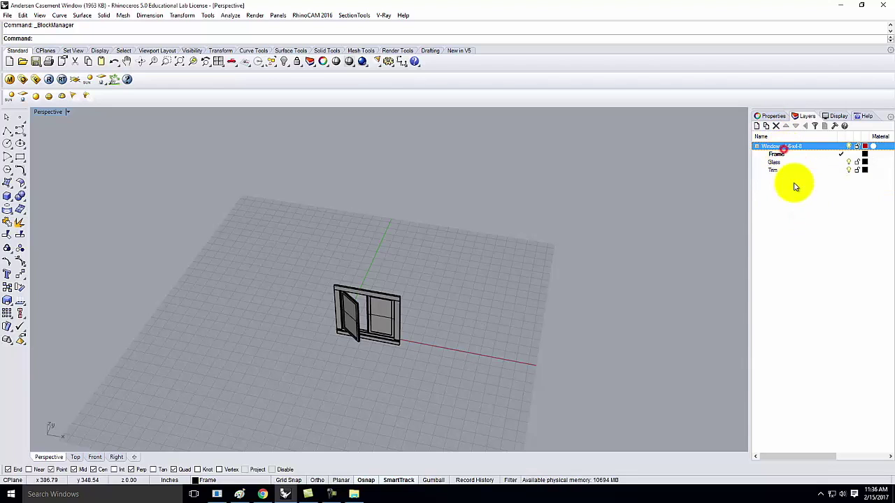
{"action": "left_click", "coordinate": [783, 155]}
{"action": "left_click", "coordinate": [781, 172]}
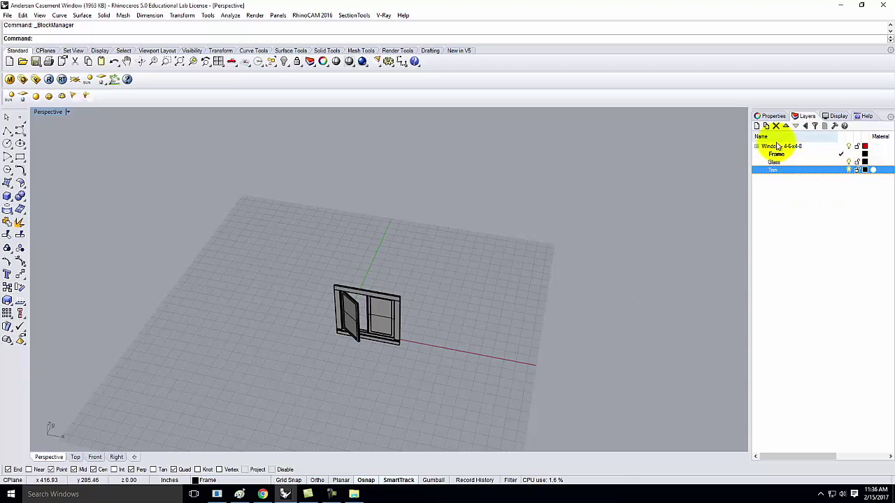
{"action": "left_click", "coordinate": [776, 159]}
{"action": "left_click", "coordinate": [771, 172]}
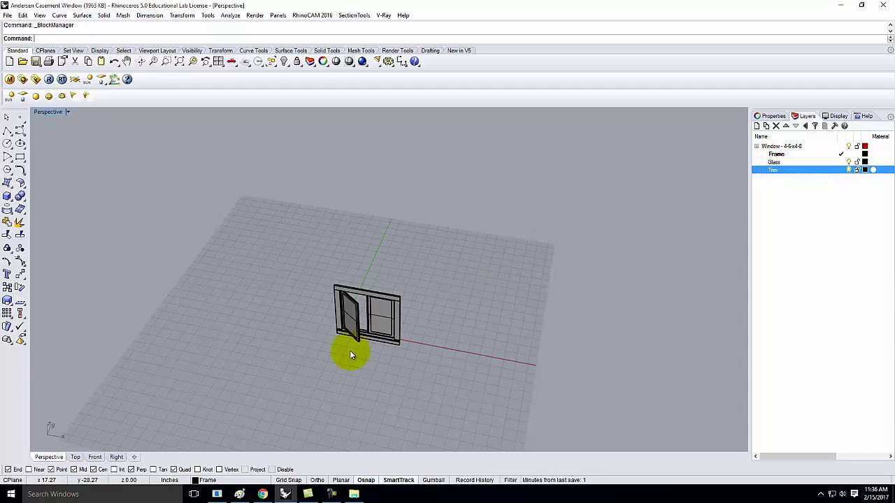
Step: Select the glass pane in the window's closed sash in the Perspective view
{"action": "scroll", "coordinate": [350, 355], "scroll_direction": "up", "scroll_amount": 5}
{"action": "right_click_drag", "start_coordinate": [349, 355], "coordinate": [359, 310]}
{"action": "left_click", "coordinate": [363, 246]}
{"action": "left_click", "coordinate": [441, 234]}
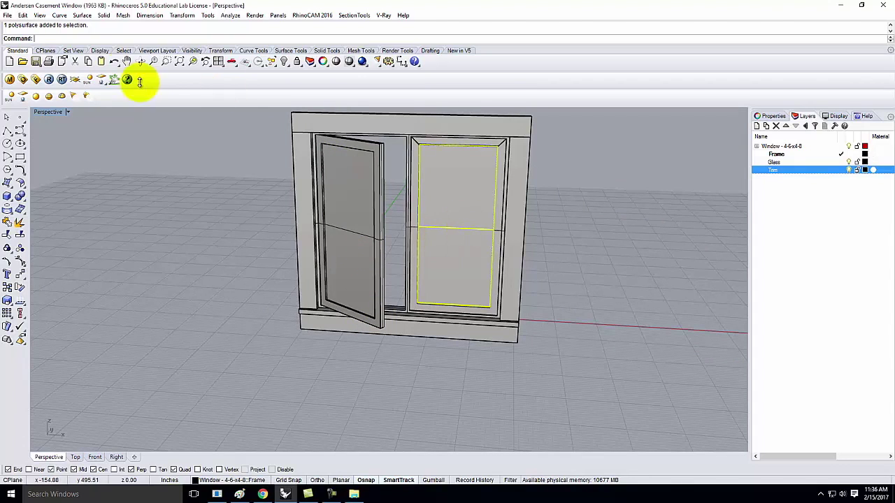
Step: Load the Basic Glass.vismat material from the V-Ray Materials Glass resources folder into the V-Ray material editor's scene materials
{"action": "left_click", "coordinate": [10, 79]}
{"action": "left_click", "coordinate": [38, 135]}
{"action": "right_click", "coordinate": [42, 138]}
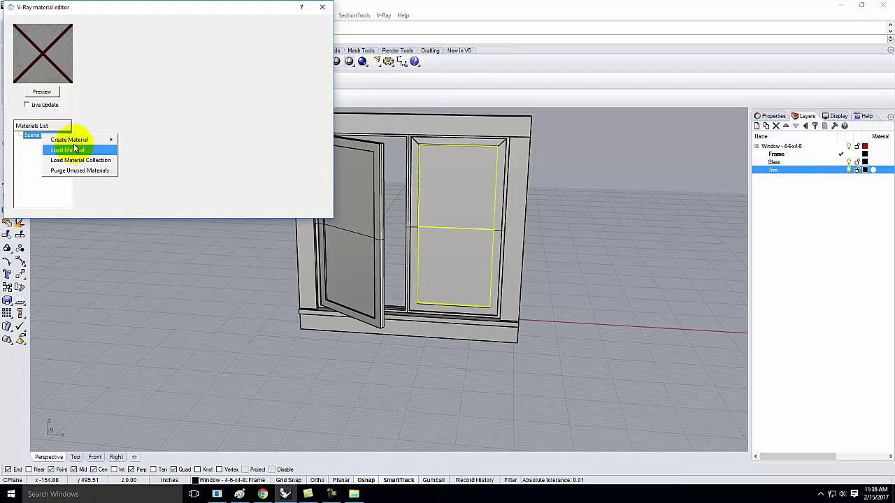
{"action": "left_click", "coordinate": [73, 150]}
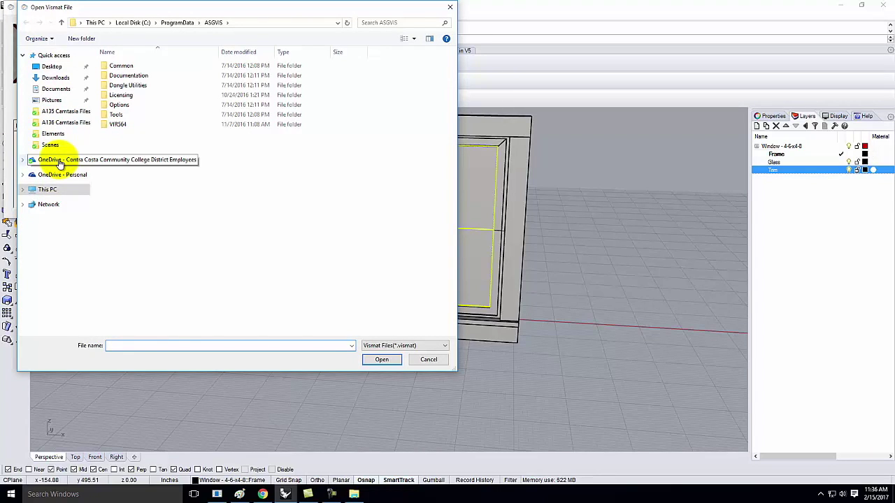
{"action": "left_click", "coordinate": [60, 162]}
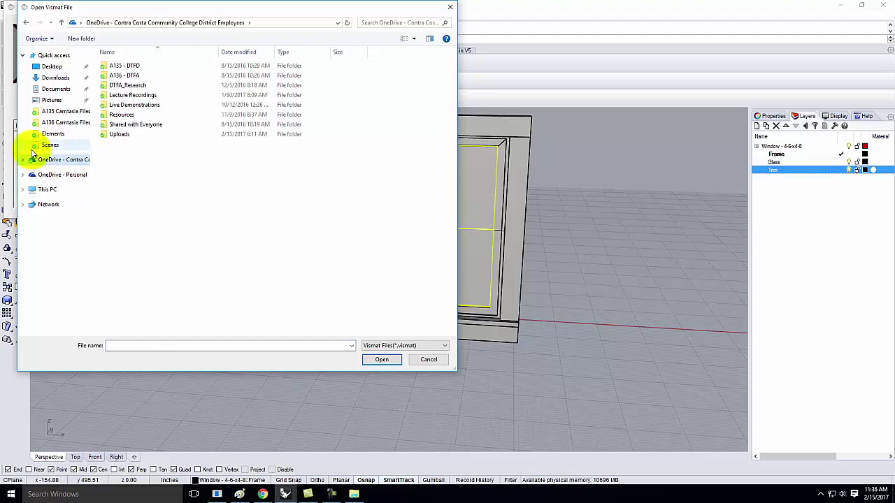
{"action": "double_click", "coordinate": [126, 114]}
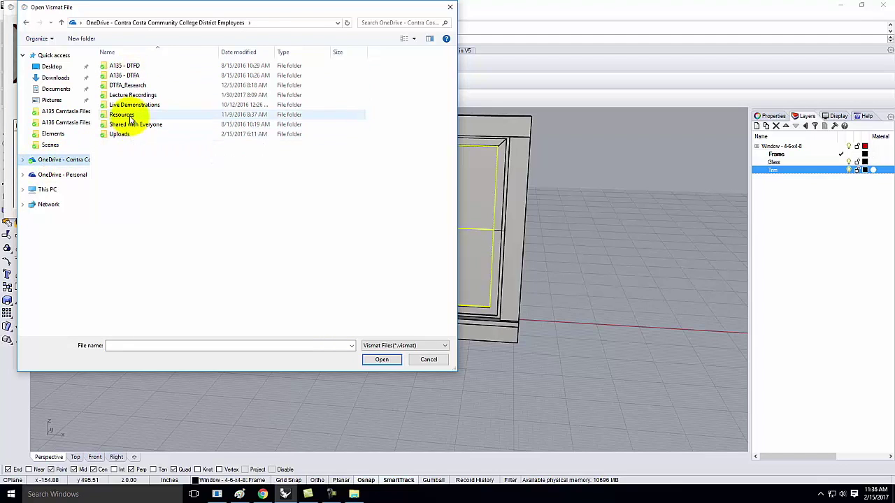
{"action": "double_click", "coordinate": [119, 144]}
{"action": "left_click", "coordinate": [130, 96]}
{"action": "double_click", "coordinate": [130, 96]}
{"action": "double_click", "coordinate": [114, 132]}
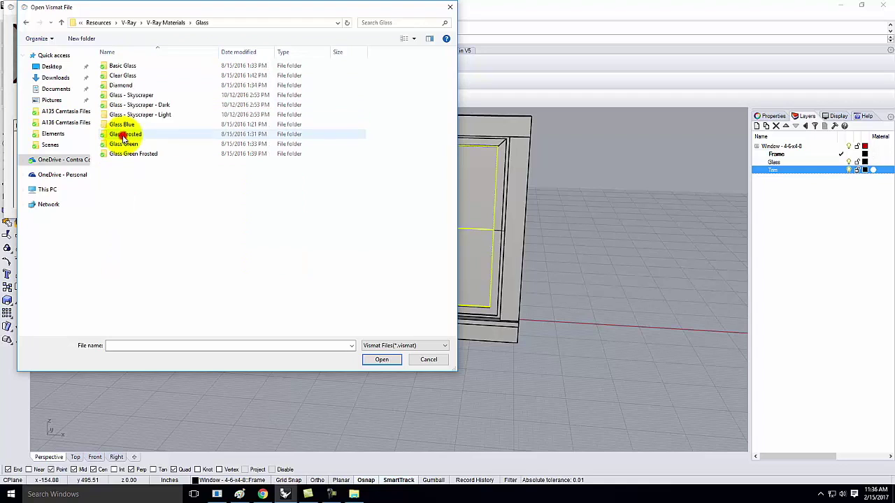
{"action": "double_click", "coordinate": [125, 66]}
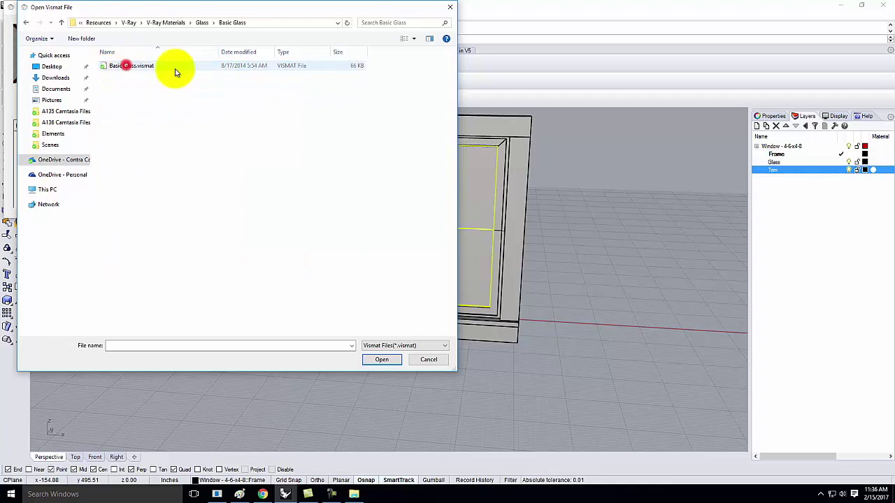
{"action": "double_click", "coordinate": [130, 67]}
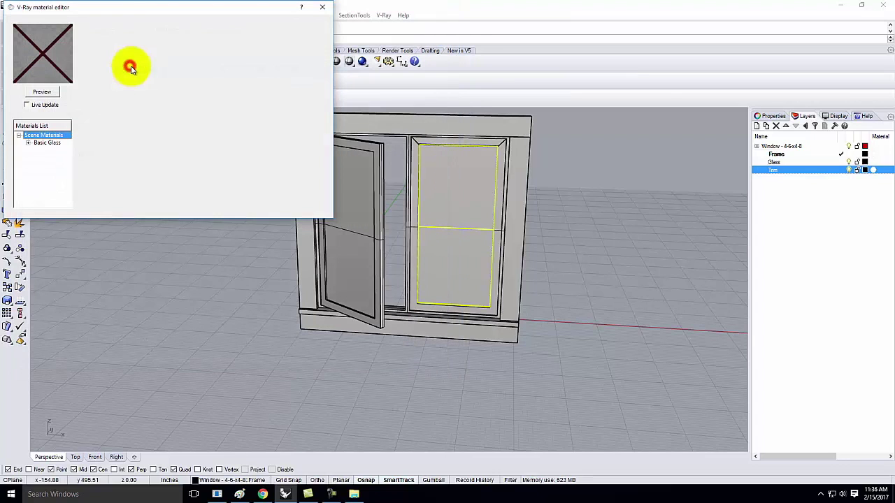
Step: Apply the Basic Glass material to the Glass layer
{"action": "left_click", "coordinate": [38, 145]}
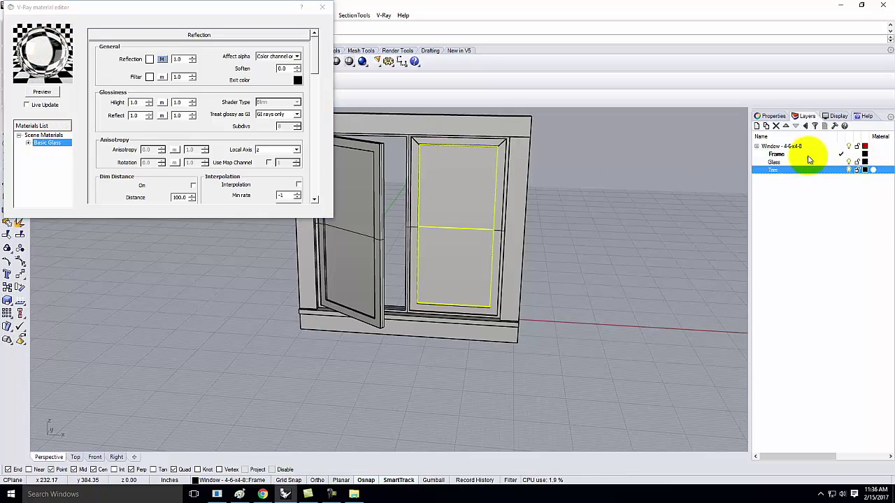
{"action": "right_click", "coordinate": [60, 145]}
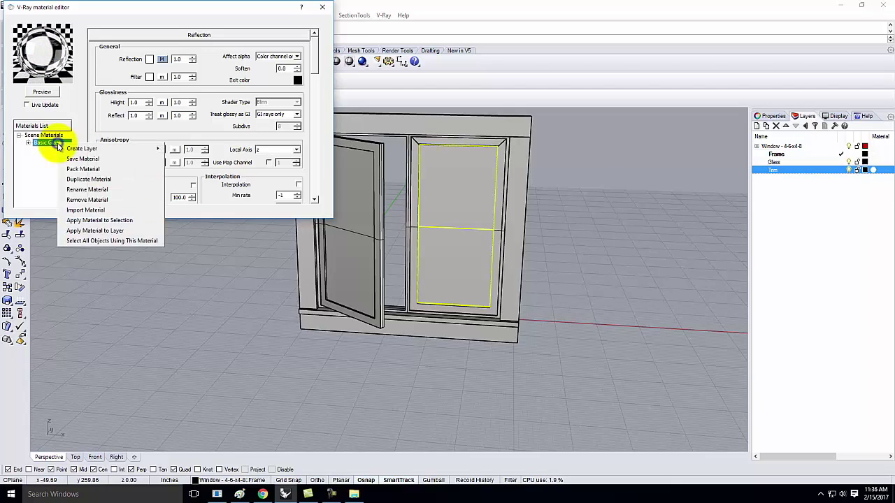
{"action": "left_click", "coordinate": [98, 233]}
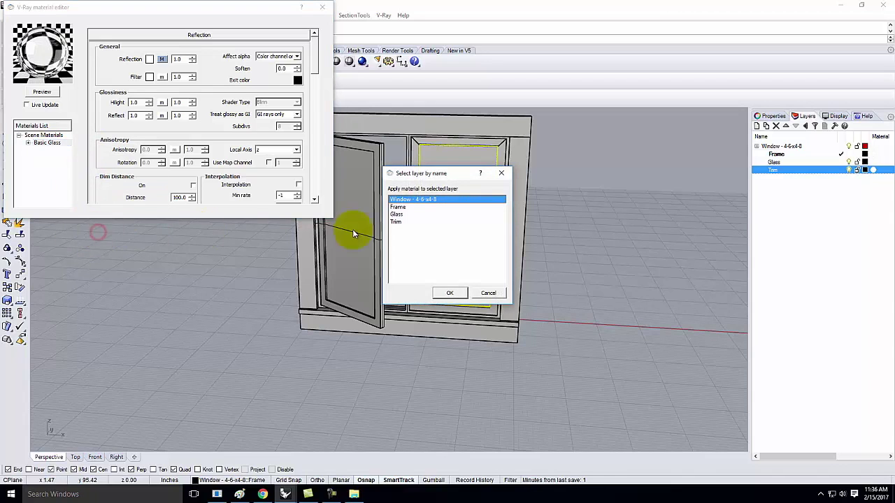
{"action": "left_click", "coordinate": [397, 215]}
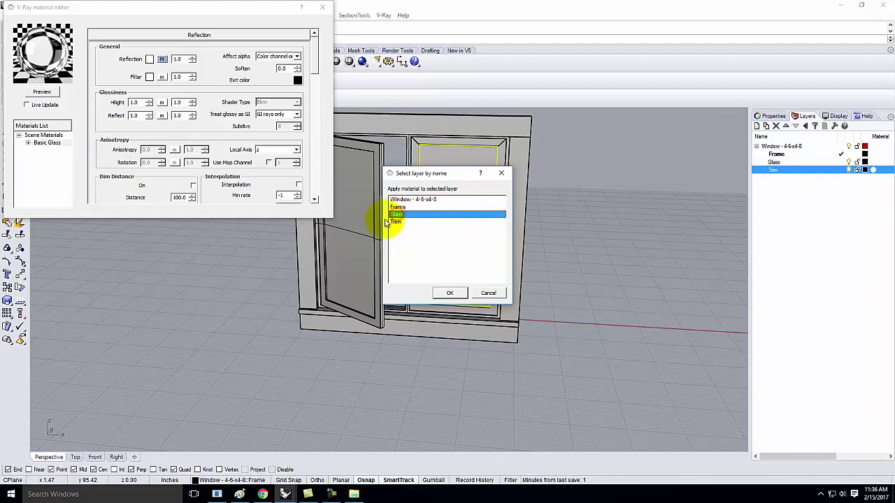
{"action": "key", "text": "Return"}
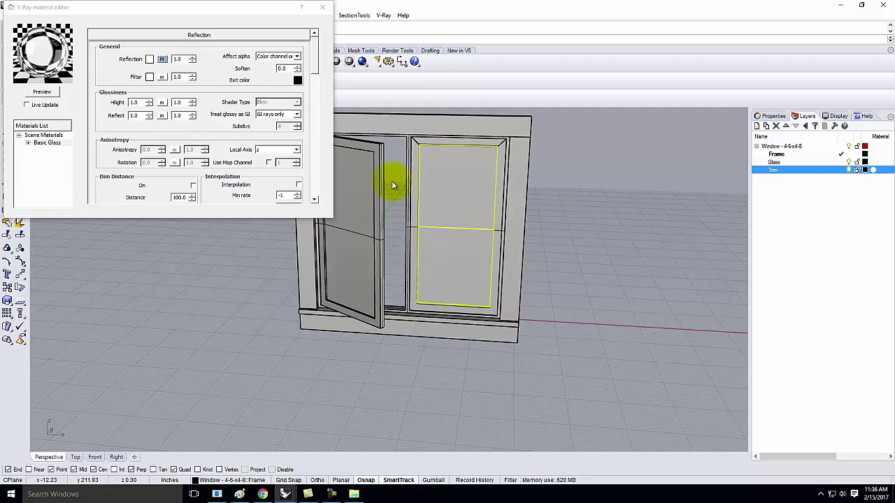
{"action": "left_click", "coordinate": [841, 7]}
{"action": "left_click", "coordinate": [455, 206]}
{"action": "left_click", "coordinate": [399, 215]}
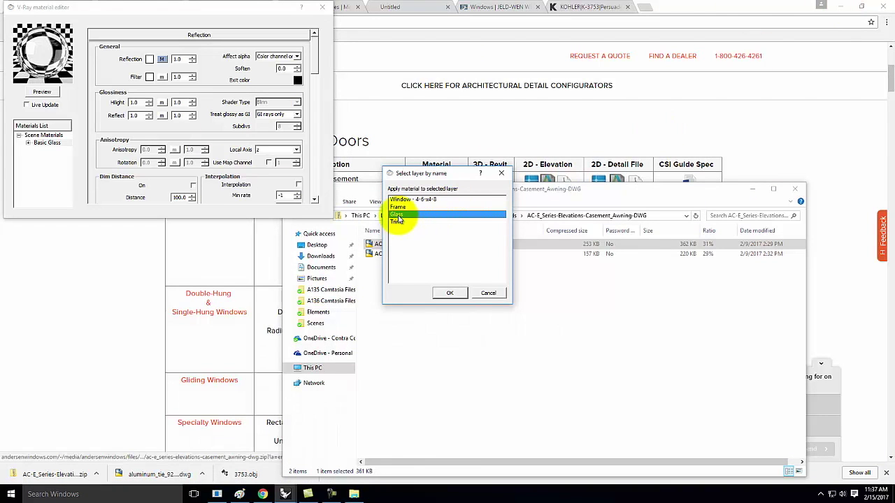
{"action": "left_click", "coordinate": [448, 292]}
{"action": "left_click", "coordinate": [285, 493]}
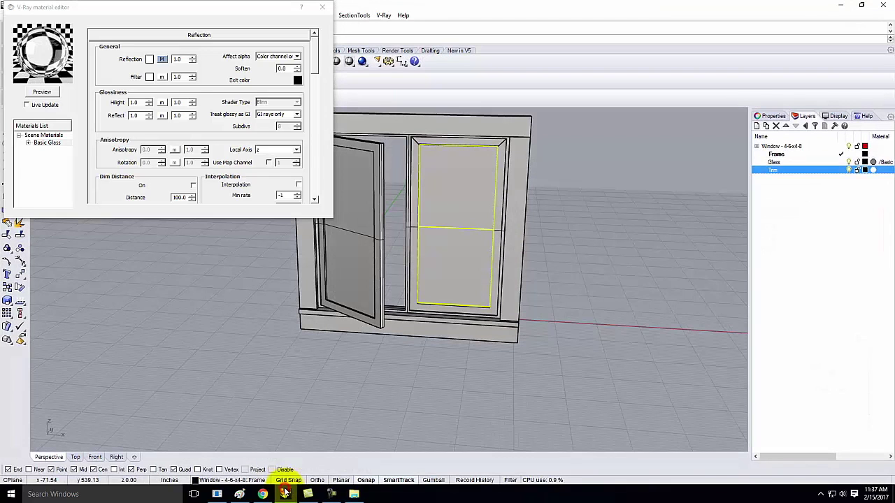
Step: Move the glass panes of both sashes to the Glass layer and close the V-Ray material editor
{"action": "left_click", "coordinate": [641, 154]}
{"action": "left_click", "coordinate": [438, 184]}
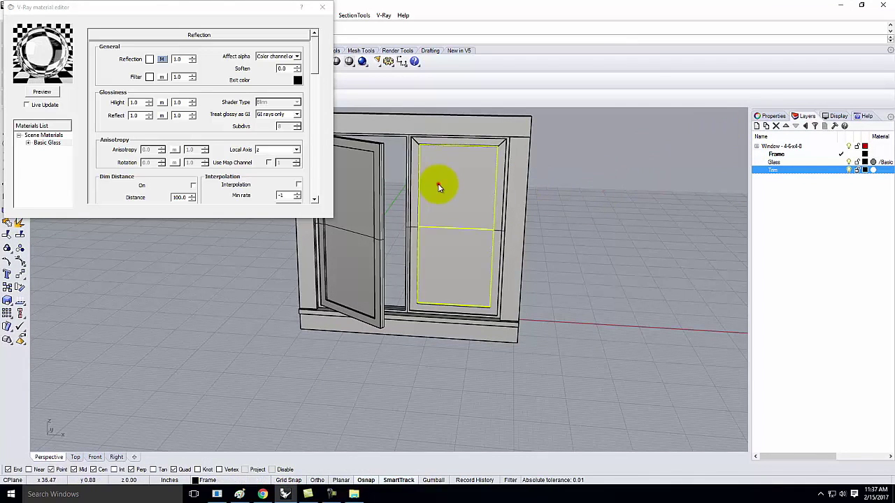
{"action": "left_click", "coordinate": [351, 213], "text": "shift"}
{"action": "left_click", "coordinate": [804, 162]}
{"action": "right_click", "coordinate": [787, 162]}
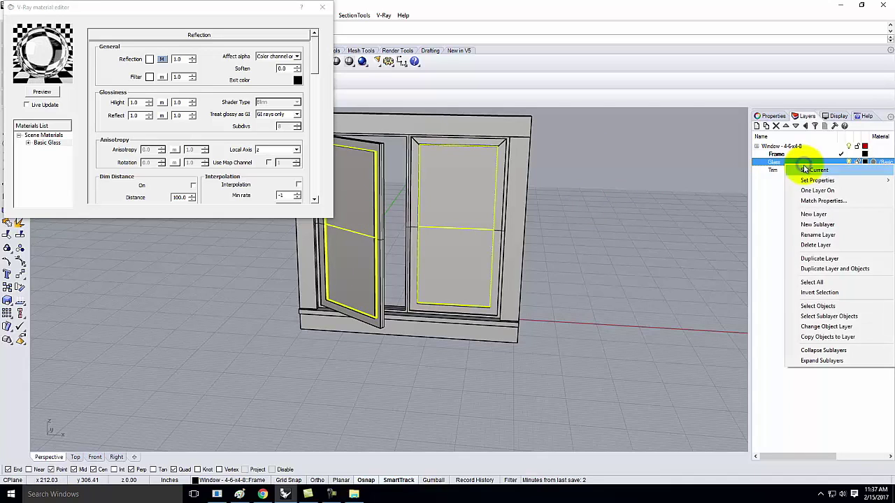
{"action": "left_click", "coordinate": [816, 327]}
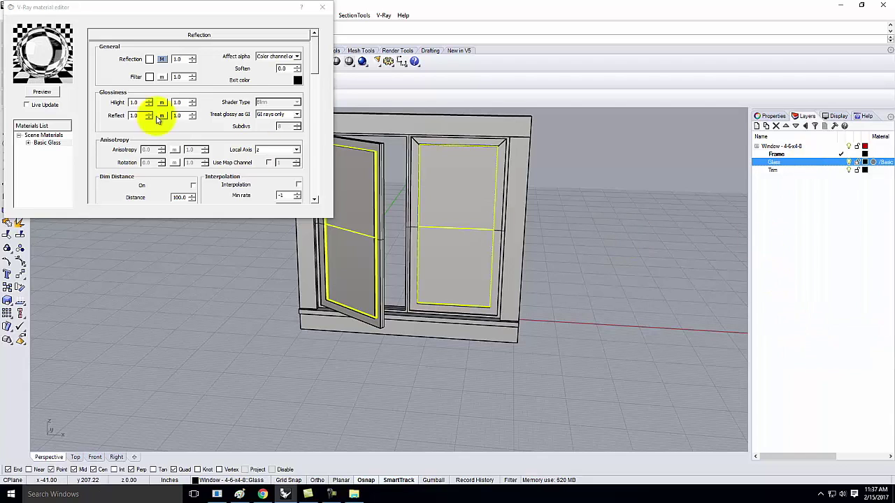
{"action": "left_click", "coordinate": [324, 6]}
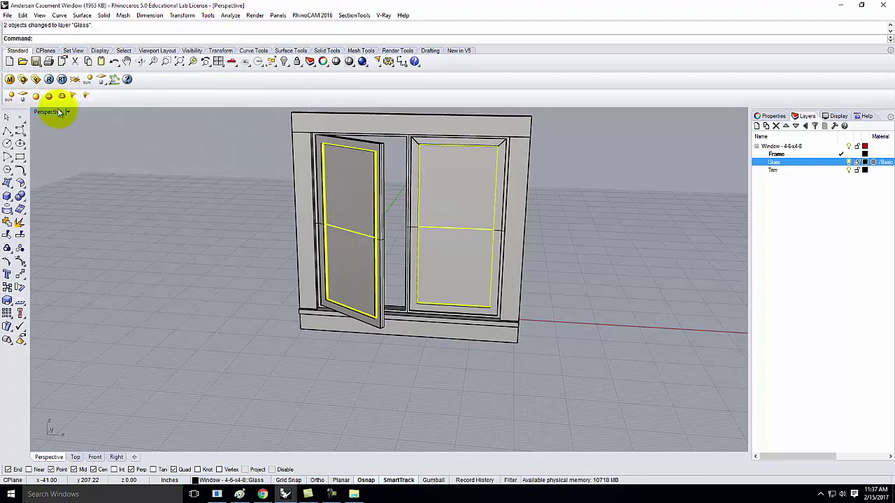
Step: Set the Perspective view to Rendered display mode and select the open sash's glass pane to inspect it
{"action": "left_click", "coordinate": [68, 112]}
{"action": "left_click", "coordinate": [70, 157]}
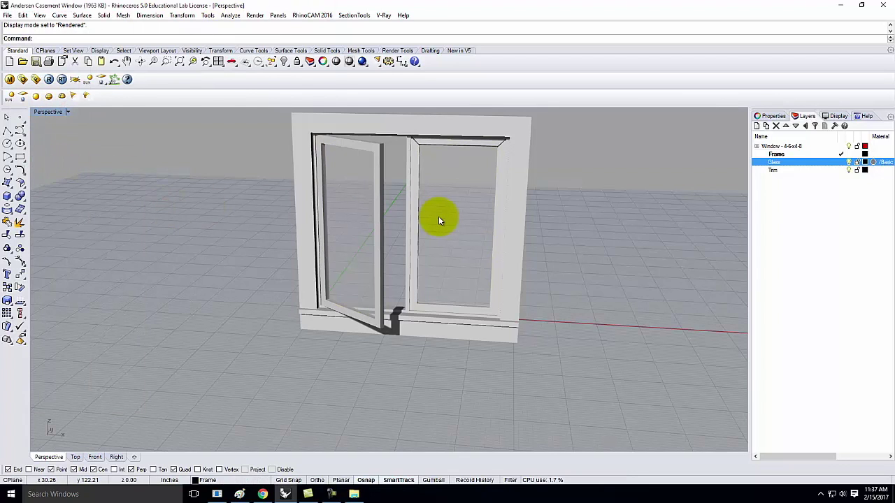
{"action": "right_click_drag", "start_coordinate": [571, 211], "coordinate": [474, 206]}
{"action": "right_click_drag", "start_coordinate": [391, 209], "coordinate": [355, 257], "text": "ctrl"}
{"action": "scroll", "coordinate": [355, 257], "scroll_direction": "up", "scroll_amount": 2}
{"action": "left_click", "coordinate": [357, 259]}
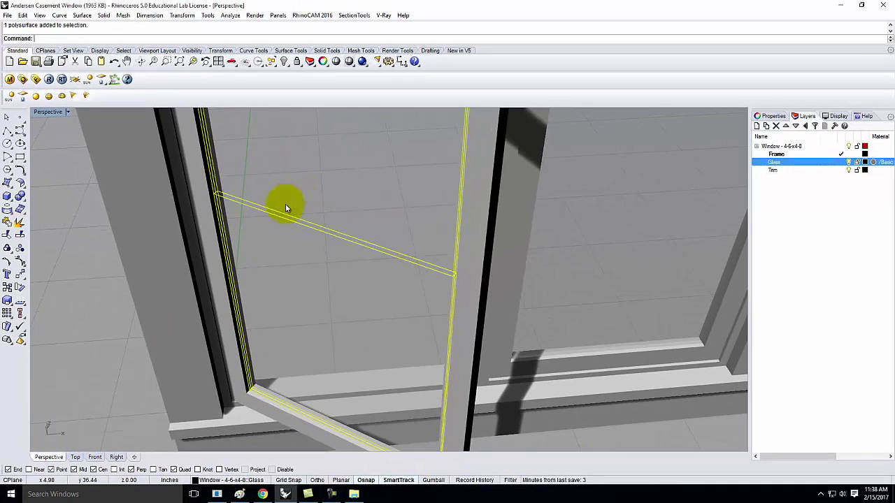
{"action": "scroll", "coordinate": [308, 244], "scroll_direction": "down", "scroll_amount": 5}
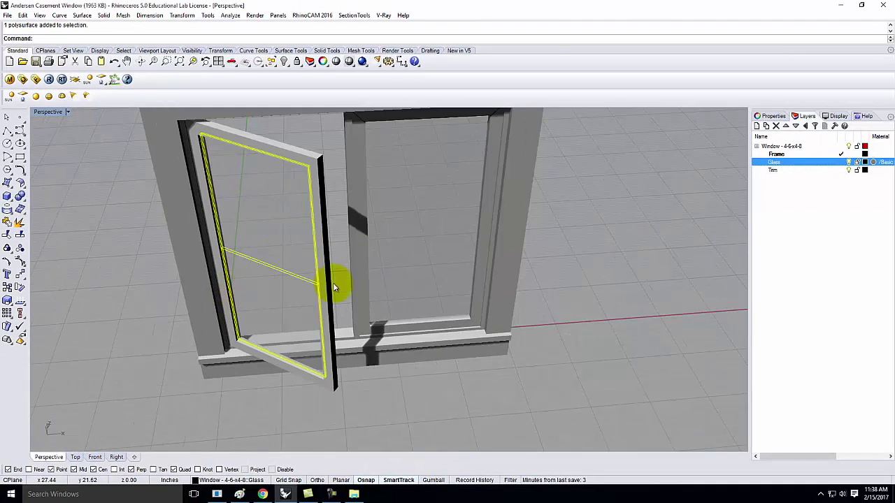
Step: Move the window frame and both sash frames to the Frame layer, leaving the outer trim pieces out of the selection
{"action": "left_click", "coordinate": [317, 157]}
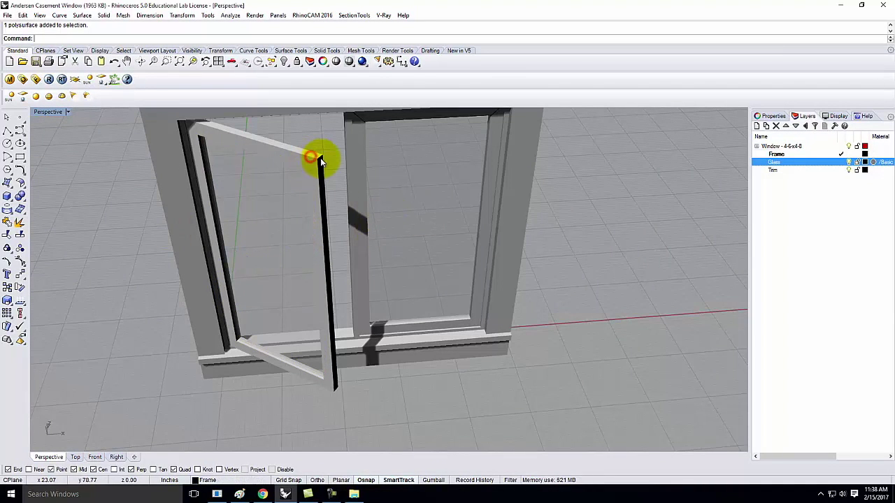
{"action": "left_click", "coordinate": [348, 131], "text": "shift"}
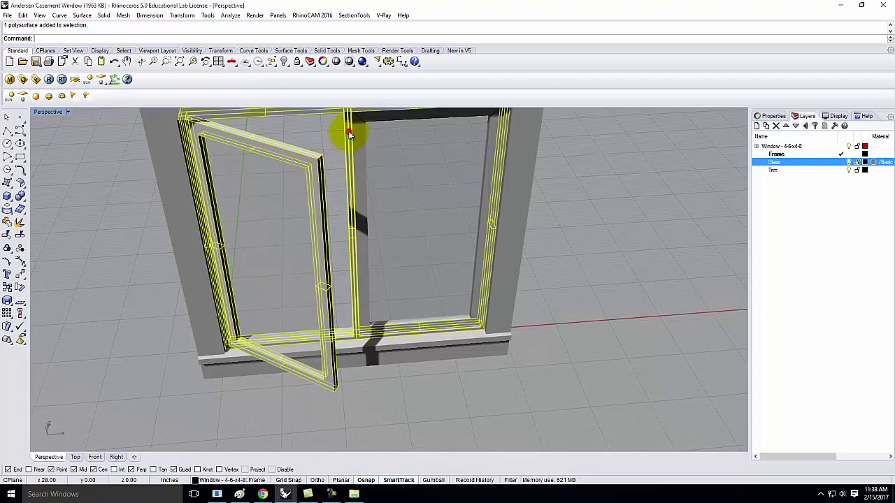
{"action": "left_click", "coordinate": [355, 147], "text": "shift"}
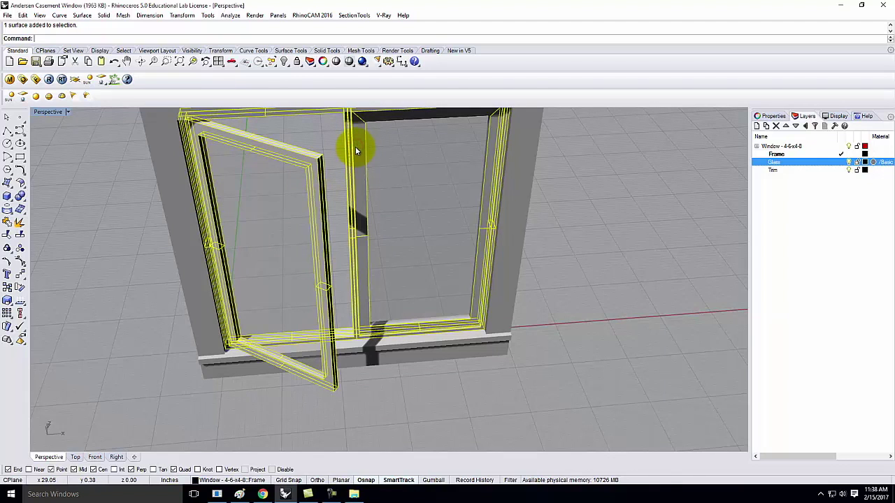
{"action": "right_click_drag", "start_coordinate": [530, 166], "coordinate": [253, 203]}
{"action": "left_click_drag", "start_coordinate": [370, 380], "coordinate": [370, 371]}
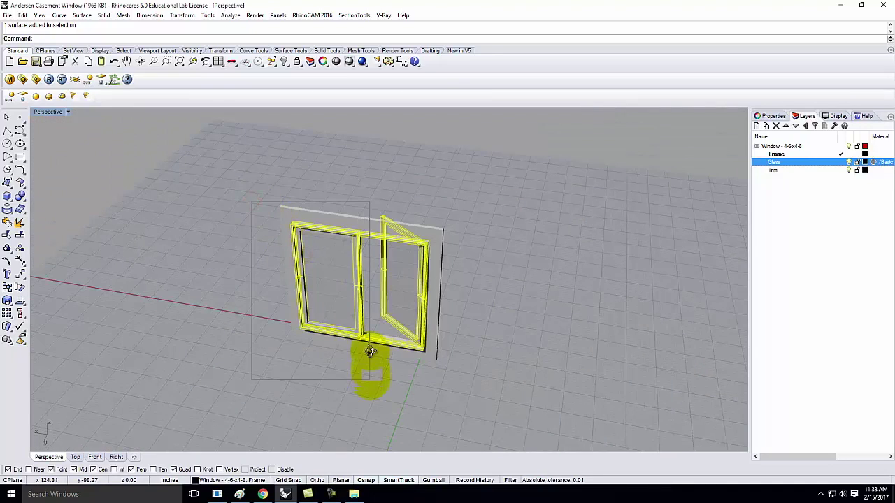
{"action": "right_click_drag", "start_coordinate": [356, 249], "coordinate": [147, 266], "text": "ctrl"}
{"action": "left_click", "coordinate": [486, 227], "text": "ctrl"}
{"action": "left_click", "coordinate": [429, 236], "text": "ctrl"}
{"action": "scroll", "coordinate": [335, 249], "scroll_direction": "down", "scroll_amount": 3}
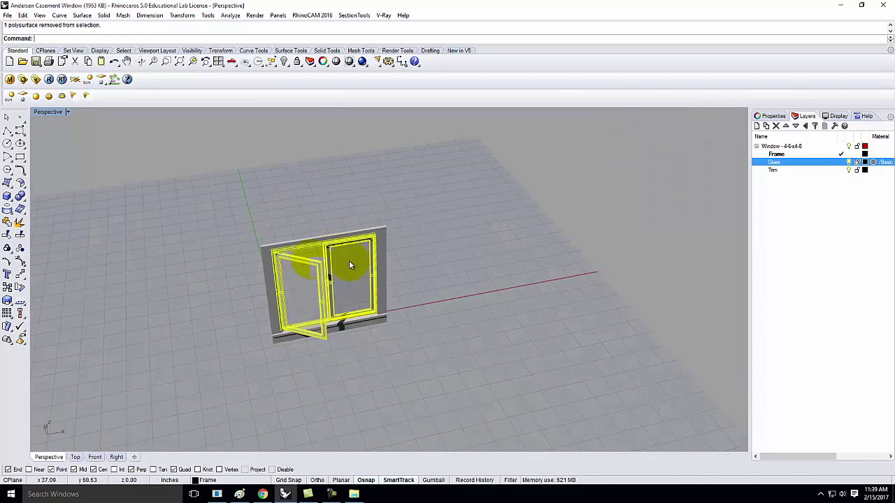
{"action": "scroll", "coordinate": [351, 264], "scroll_direction": "up", "scroll_amount": 5}
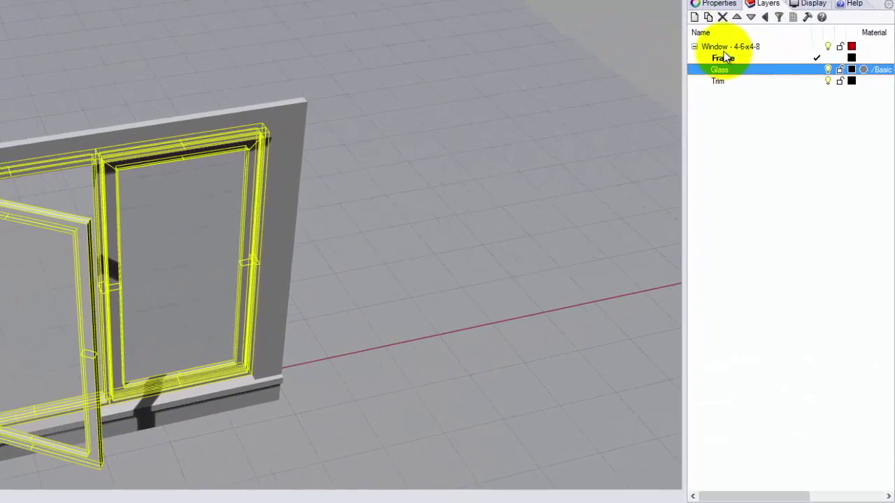
{"action": "right_click", "coordinate": [772, 154]}
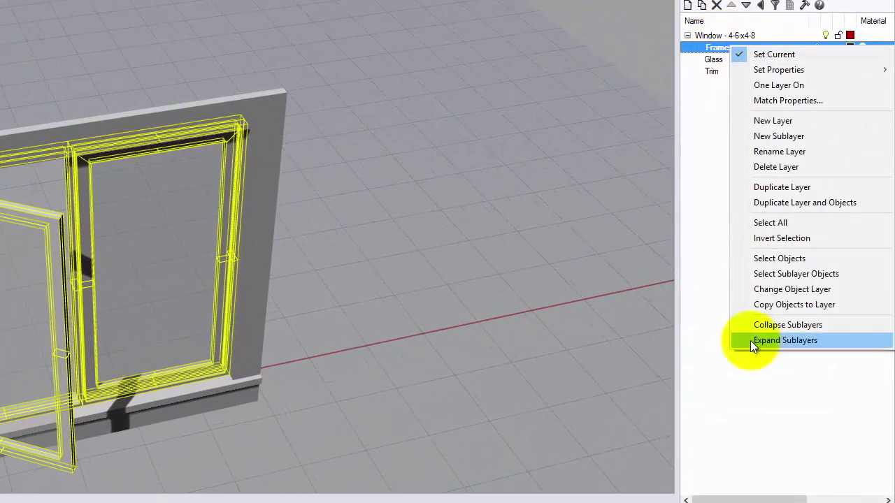
{"action": "left_click", "coordinate": [777, 289]}
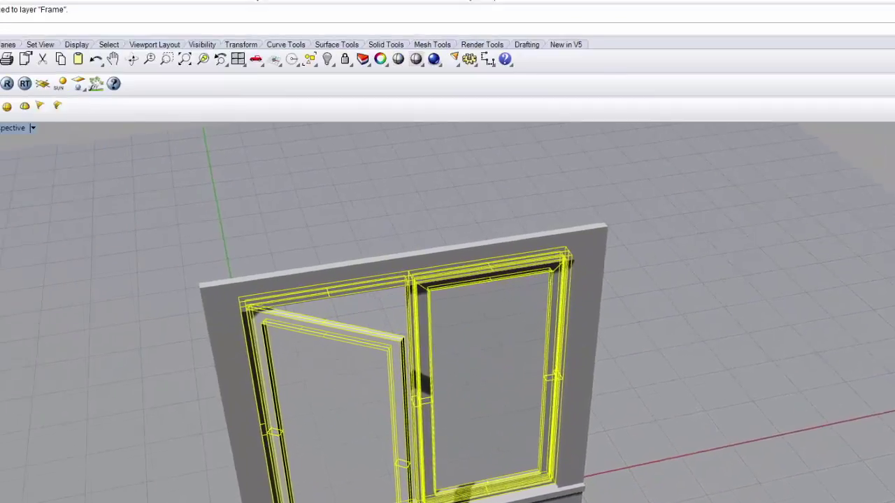
Step: Load the Plastic Black.vismat material from the V-Ray Materials Plastic folder into the V-Ray material editor's scene materials
{"action": "left_click", "coordinate": [862, 60]}
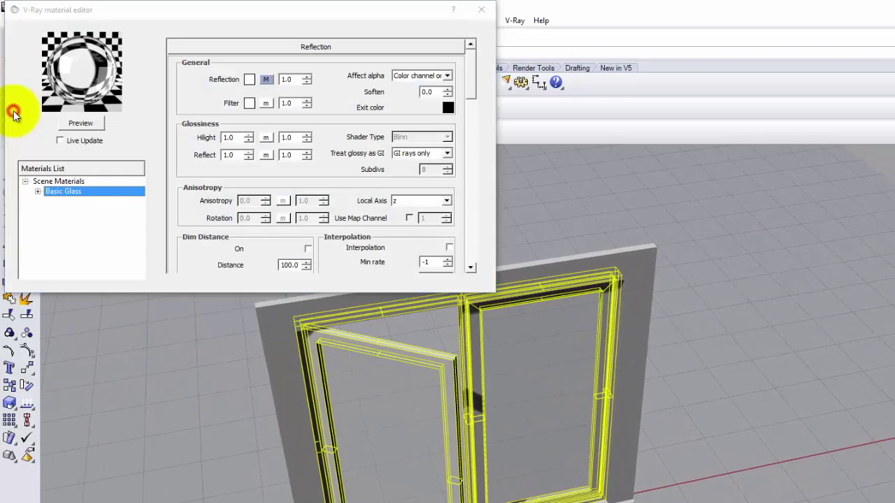
{"action": "left_click", "coordinate": [53, 182]}
{"action": "right_click", "coordinate": [53, 184]}
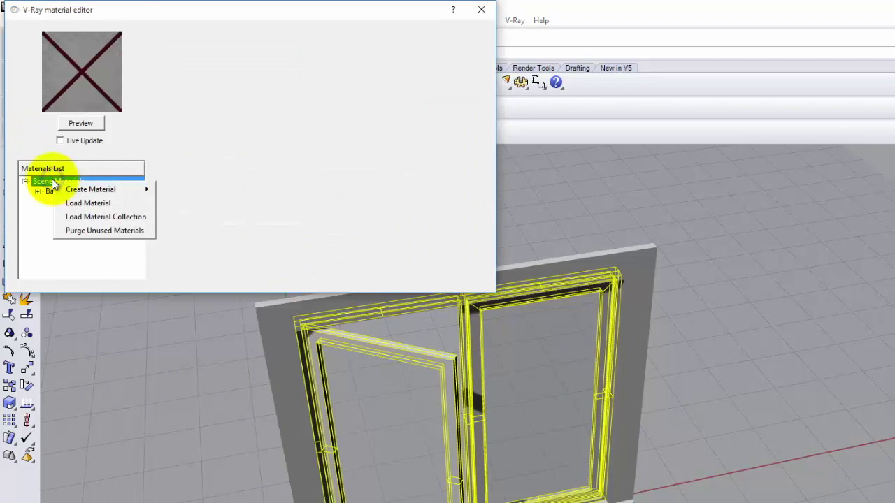
{"action": "mouse_move", "coordinate": [87, 196]}
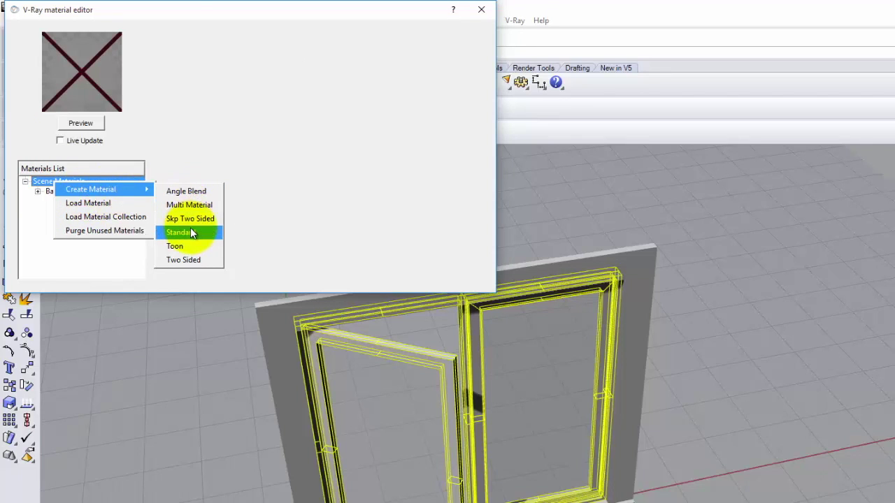
{"action": "left_click", "coordinate": [84, 202]}
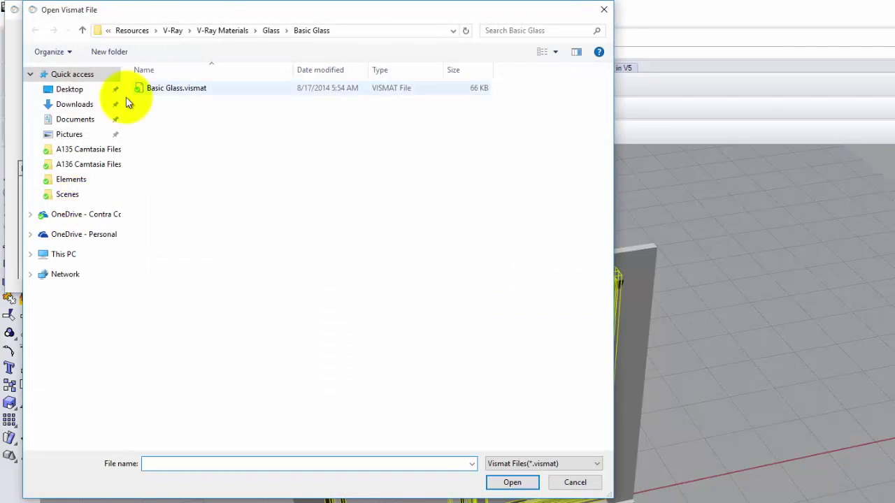
{"action": "left_click", "coordinate": [207, 32]}
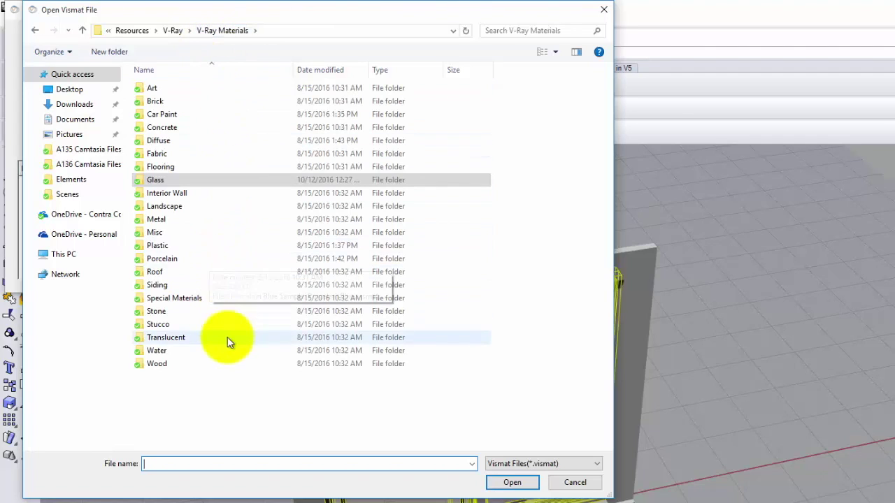
{"action": "double_click", "coordinate": [179, 247]}
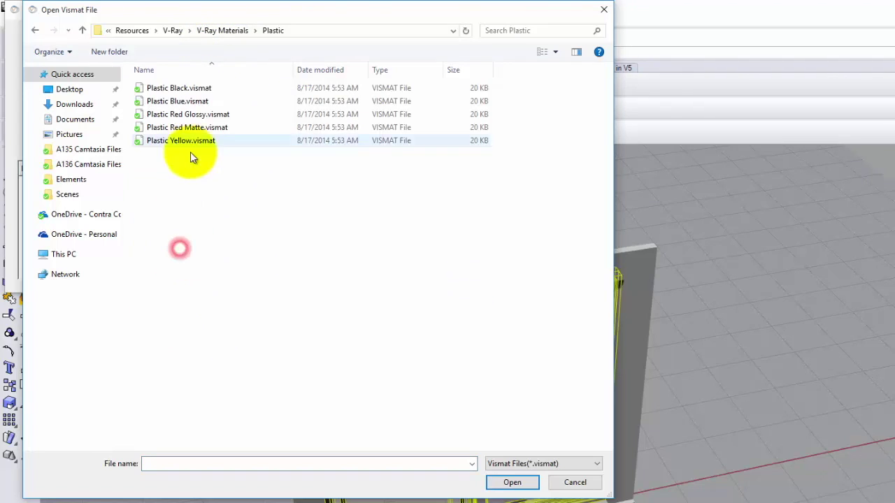
{"action": "double_click", "coordinate": [166, 90]}
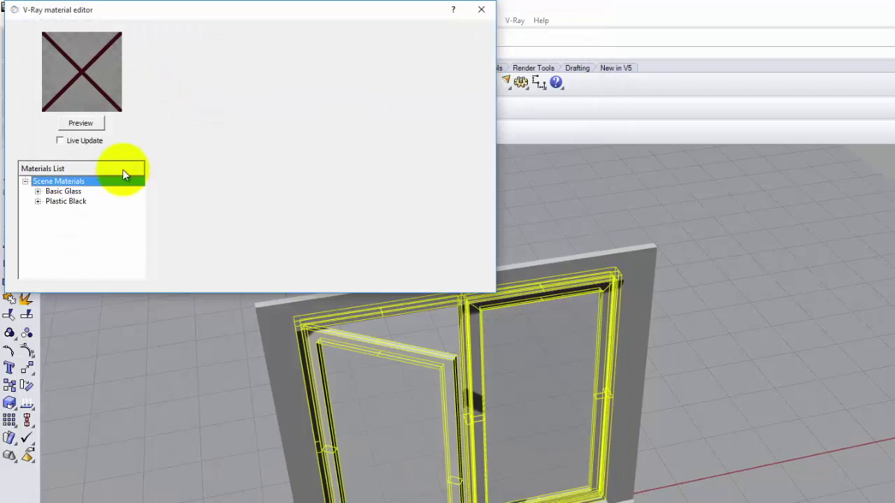
Step: Set the Plastic Black material's diffuse color to white and update its preview
{"action": "left_click", "coordinate": [77, 201]}
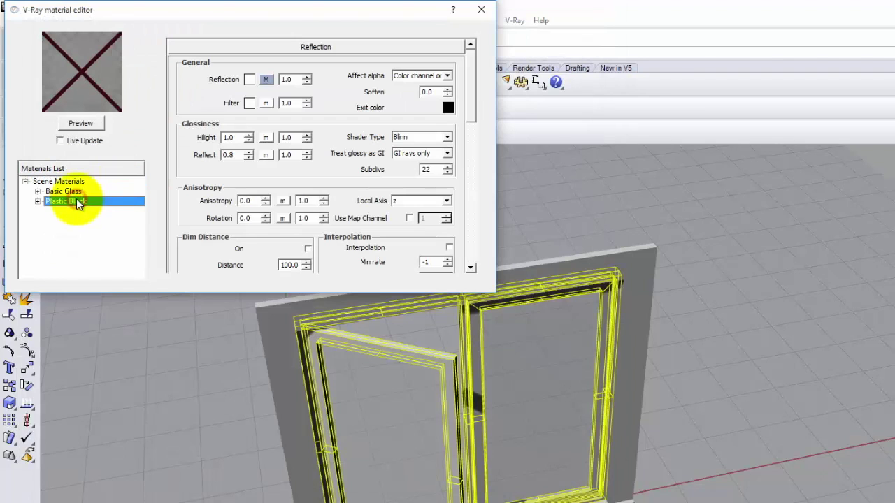
{"action": "left_click", "coordinate": [441, 46]}
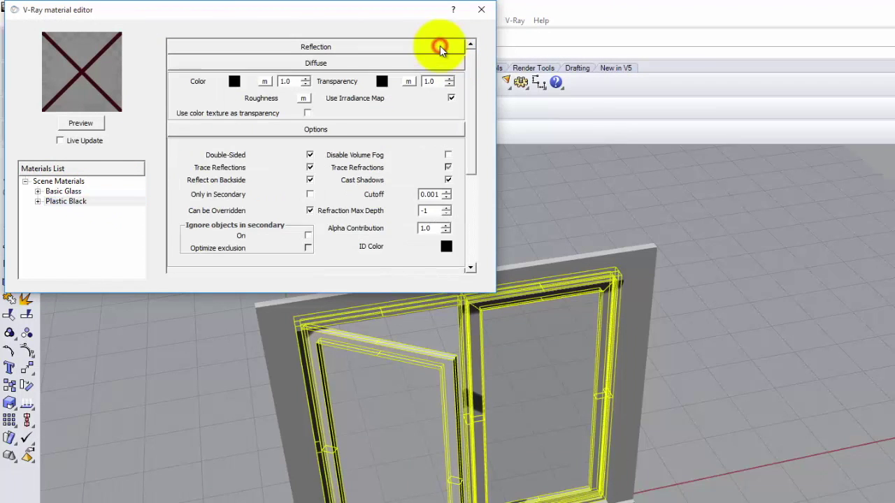
{"action": "left_click", "coordinate": [233, 81]}
{"action": "left_click", "coordinate": [233, 128]}
{"action": "left_click", "coordinate": [384, 345]}
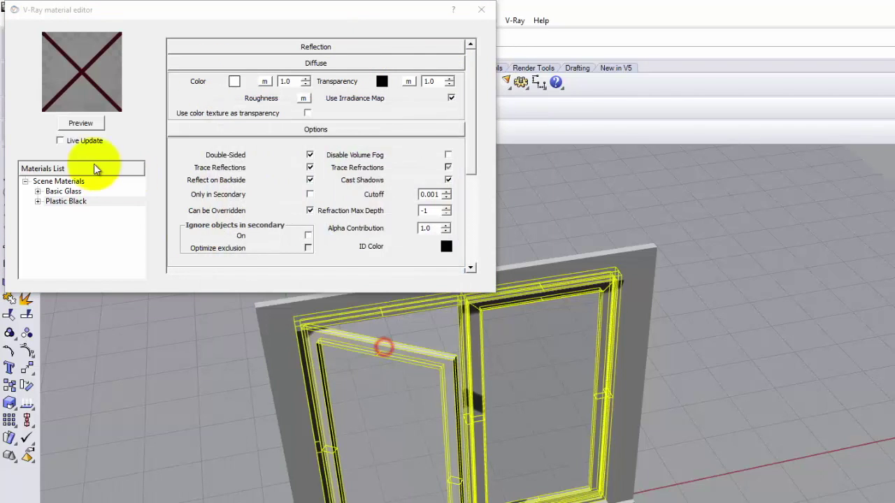
{"action": "left_click", "coordinate": [80, 123]}
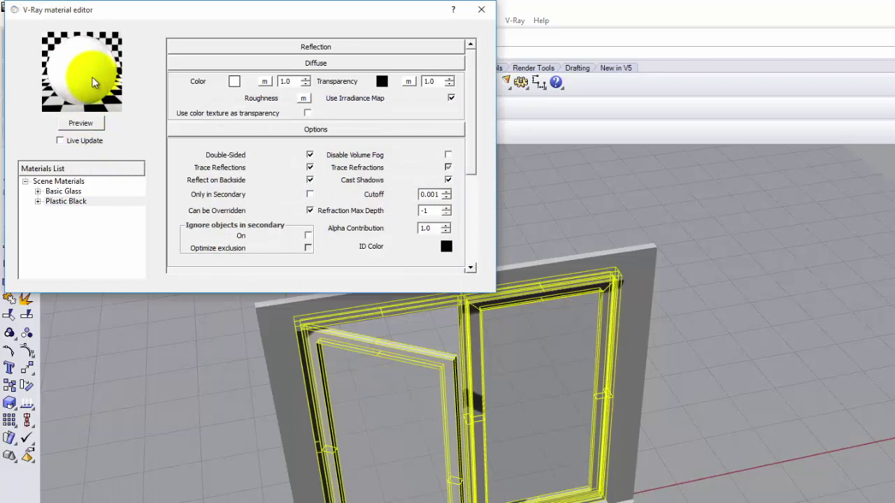
Step: Rename the Plastic Black material to Plastic White
{"action": "double_click", "coordinate": [67, 201]}
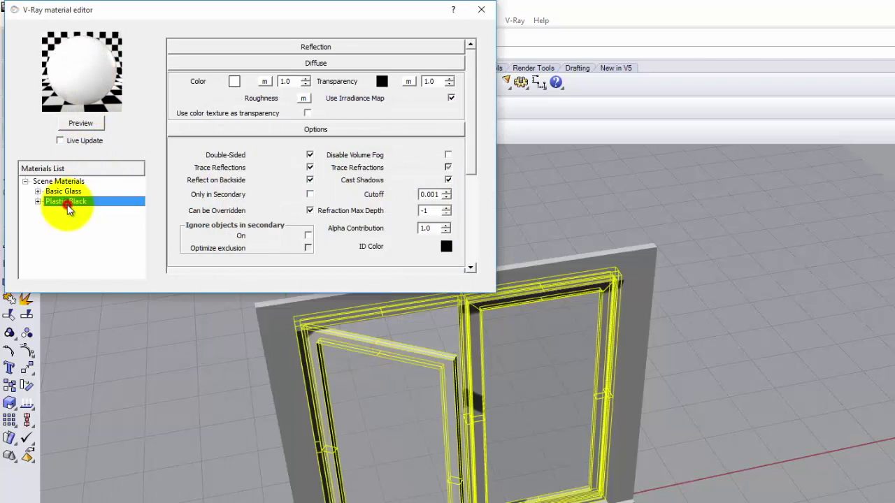
{"action": "left_click", "coordinate": [241, 152]}
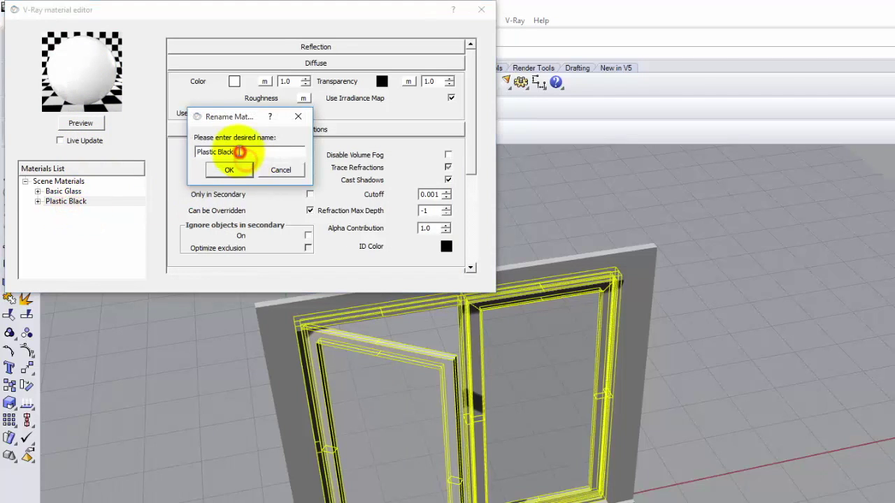
{"action": "double_click", "coordinate": [236, 152]}
{"action": "type", "text": "White"}
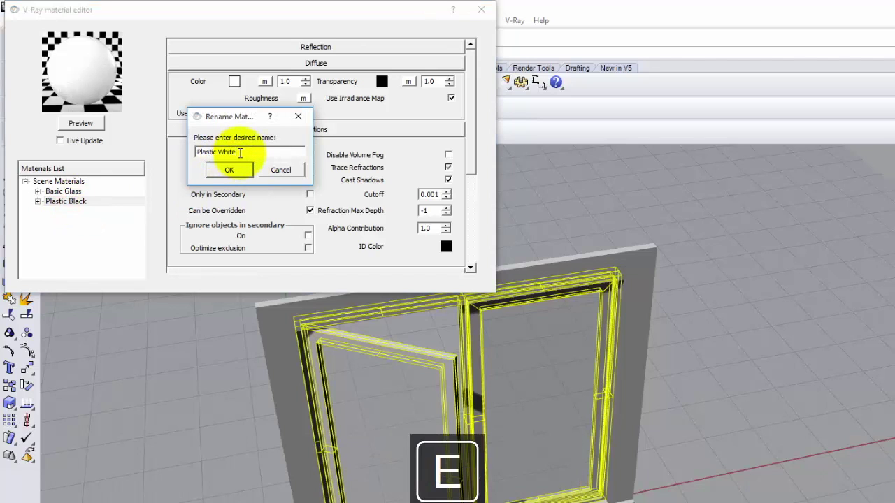
{"action": "left_click", "coordinate": [230, 170]}
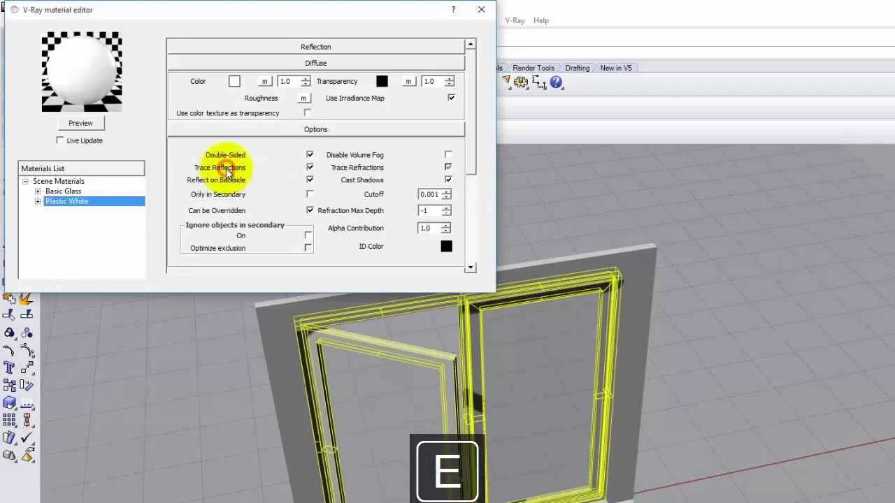
Step: Apply the Plastic White material to the Frame layer
{"action": "right_click", "coordinate": [82, 205]}
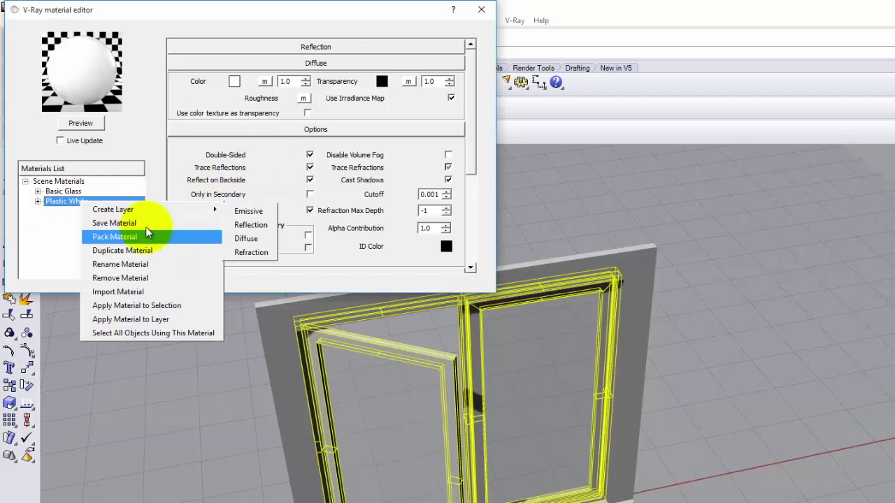
{"action": "left_click", "coordinate": [165, 319]}
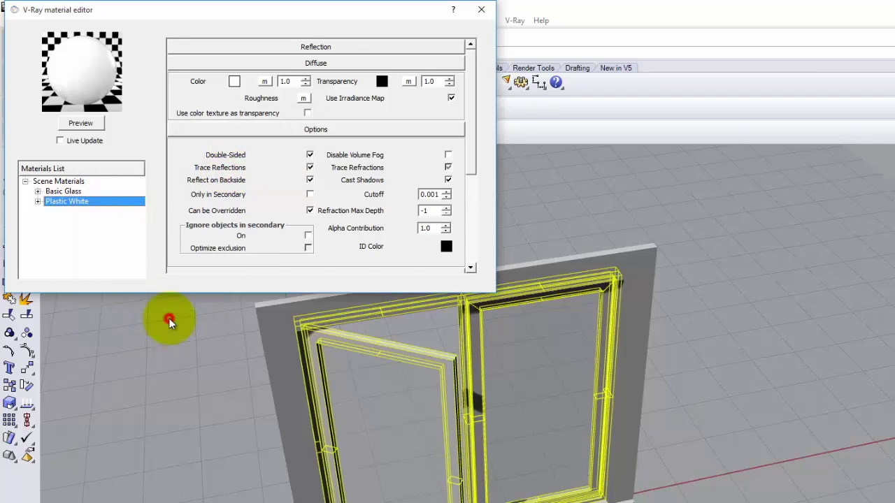
{"action": "left_click", "coordinate": [533, 278]}
{"action": "left_click", "coordinate": [606, 393]}
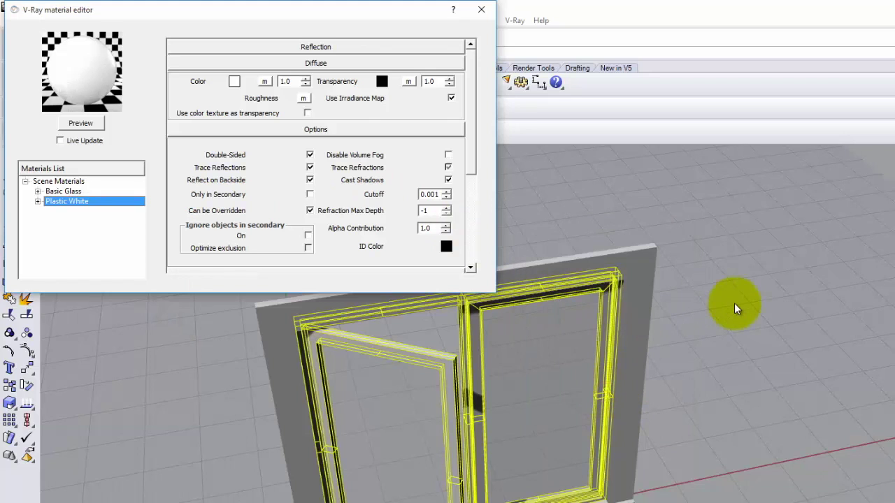
Step: Clear the frame selection and select the head trim board above the window
{"action": "left_click", "coordinate": [755, 304]}
{"action": "right_click_drag", "start_coordinate": [749, 320], "coordinate": [479, 365]}
{"action": "scroll", "coordinate": [478, 365], "scroll_direction": "up", "scroll_amount": 2}
{"action": "left_click", "coordinate": [499, 354]}
{"action": "scroll", "coordinate": [500, 353], "scroll_direction": "up", "scroll_amount": 2}
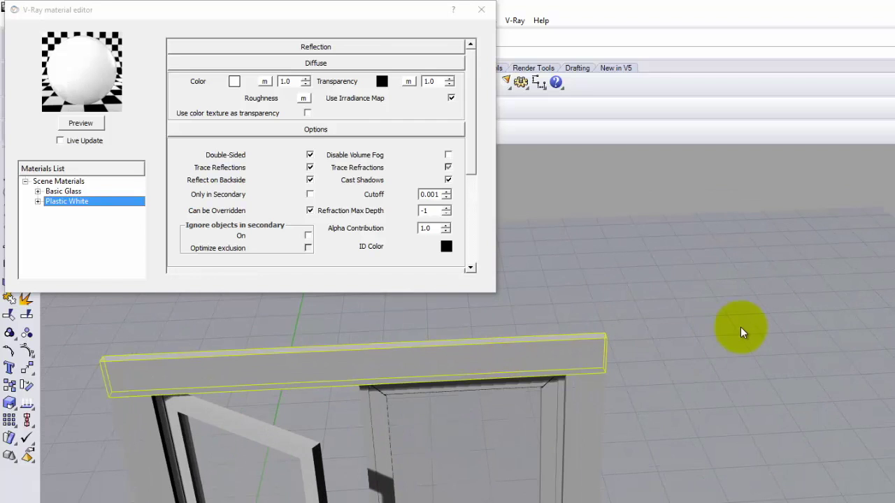
Step: Load the fir material from the V-Ray Materials Wood folder's Wood - Fir - VG subfolder into the scene materials
{"action": "left_click", "coordinate": [58, 181]}
{"action": "right_click", "coordinate": [60, 184]}
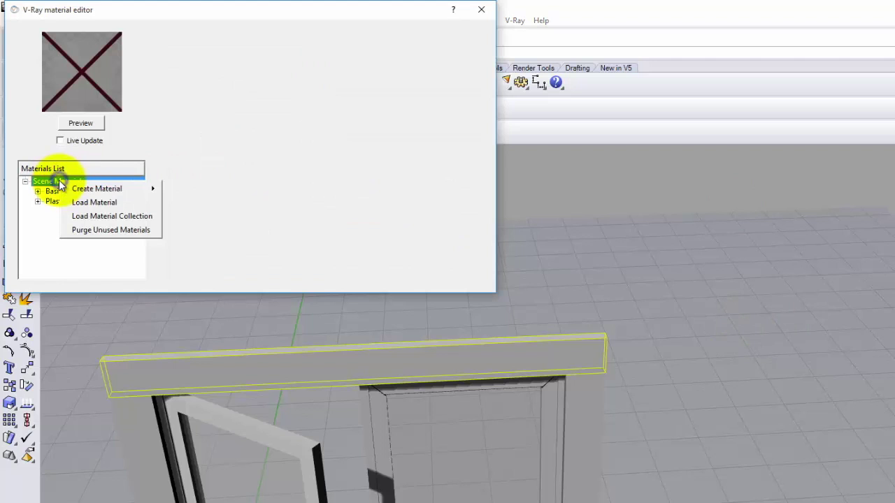
{"action": "left_click", "coordinate": [105, 204]}
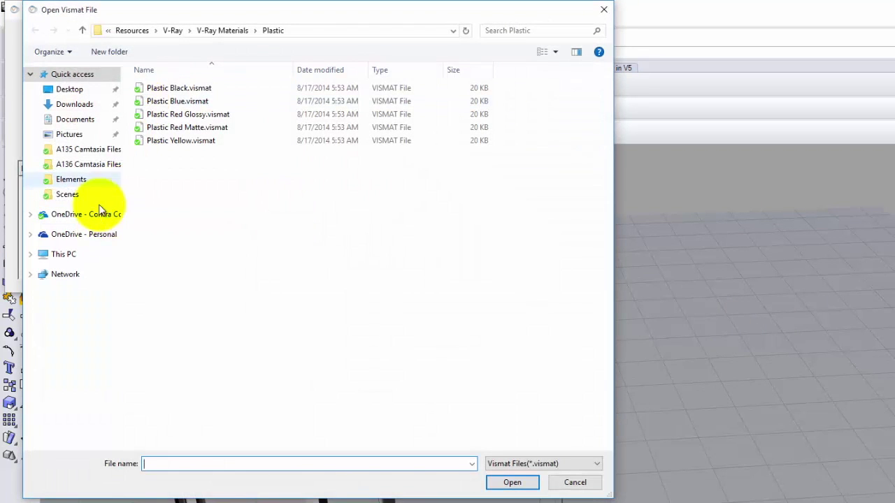
{"action": "left_click", "coordinate": [175, 31]}
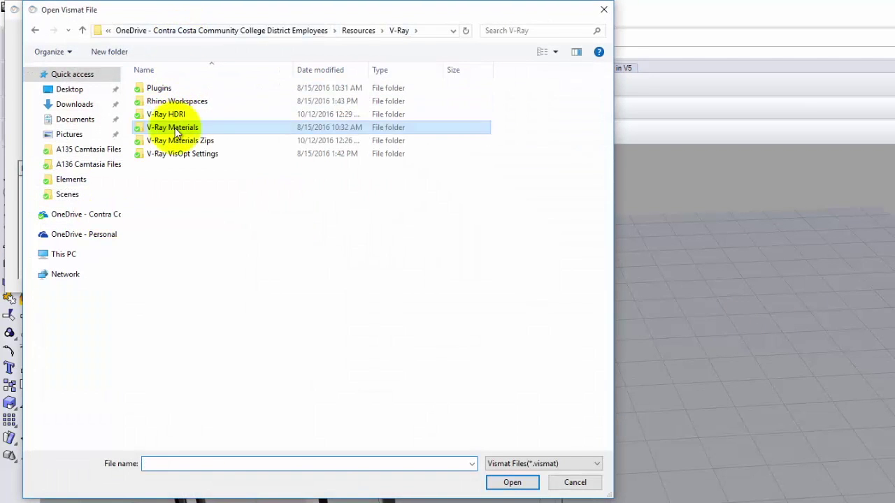
{"action": "double_click", "coordinate": [177, 127]}
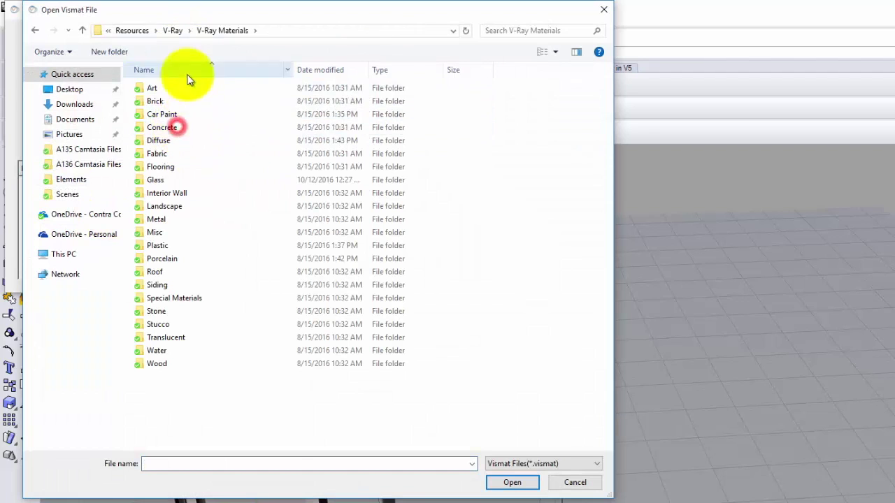
{"action": "double_click", "coordinate": [180, 363]}
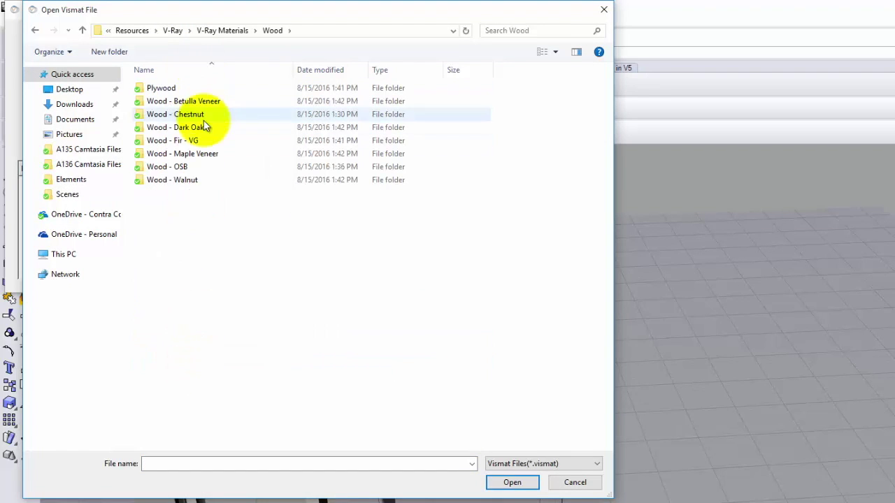
{"action": "left_click", "coordinate": [220, 142]}
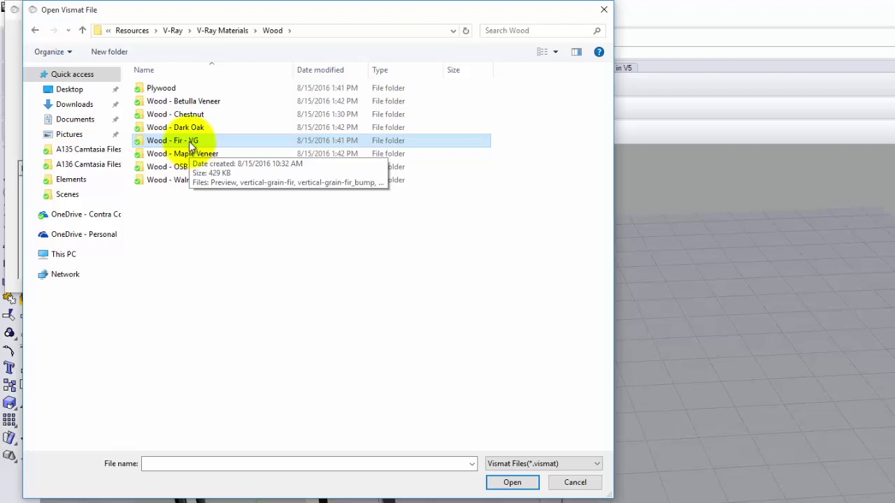
{"action": "double_click", "coordinate": [189, 142]}
{"action": "double_click", "coordinate": [206, 87]}
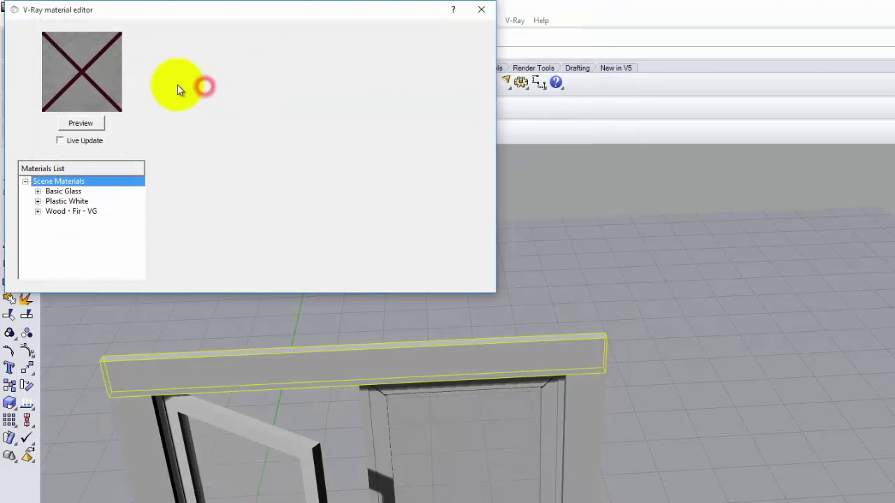
Step: Apply the Wood - Fir - VG material to the Trim layer
{"action": "left_click", "coordinate": [68, 211]}
{"action": "right_click", "coordinate": [69, 215]}
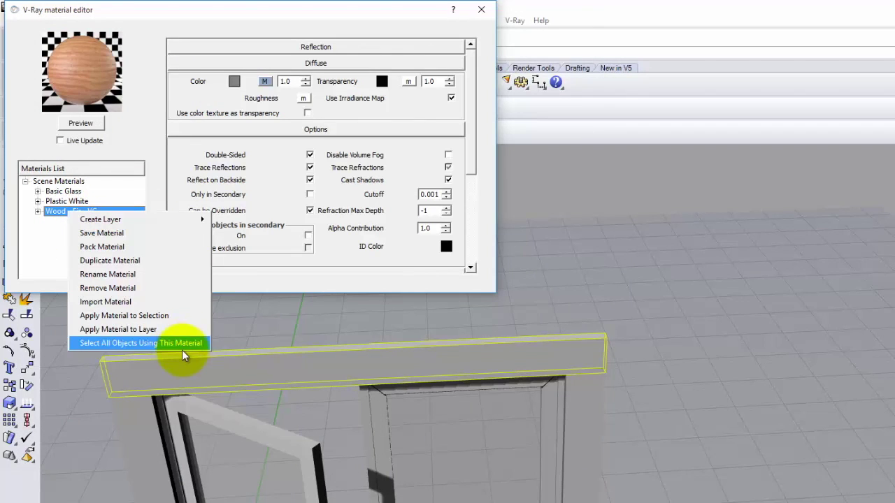
{"action": "left_click", "coordinate": [181, 328]}
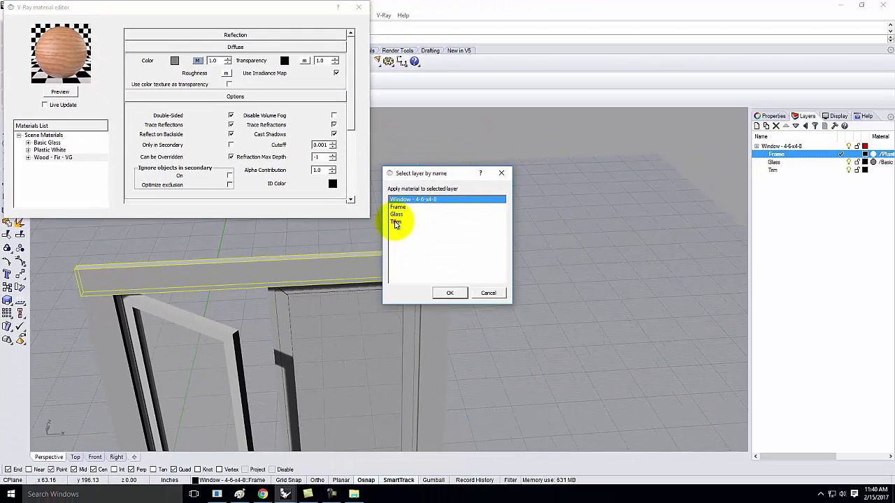
{"action": "left_click", "coordinate": [445, 249]}
{"action": "left_click", "coordinate": [506, 329]}
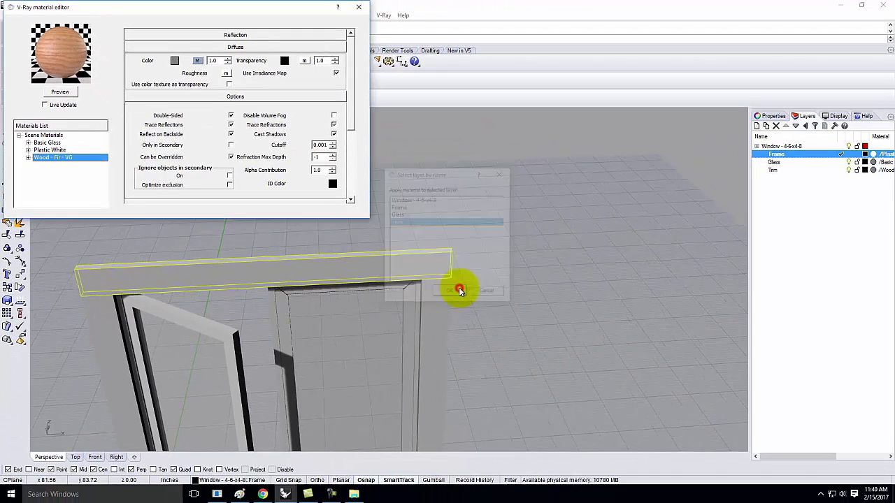
Step: Add the side and bottom trim boards to the selection, move all trim to the Trim layer, and close the material editor
{"action": "scroll", "coordinate": [452, 223], "scroll_direction": "down", "scroll_amount": 3}
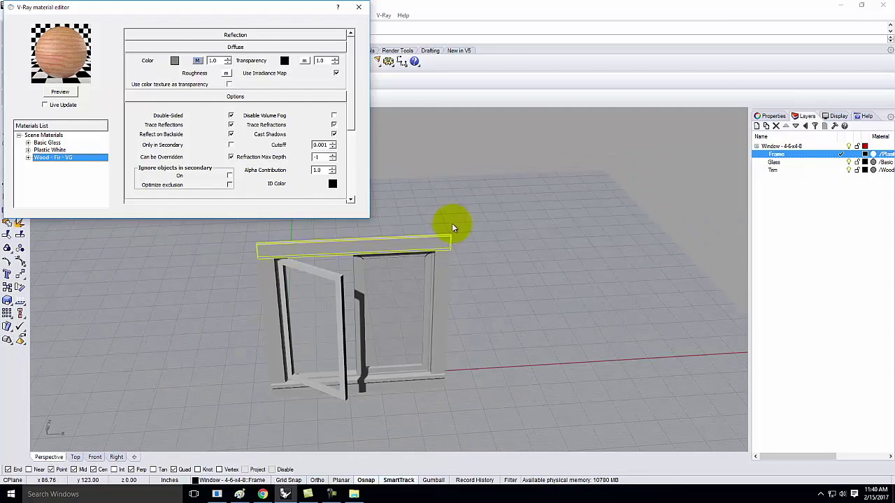
{"action": "left_click", "coordinate": [446, 269]}
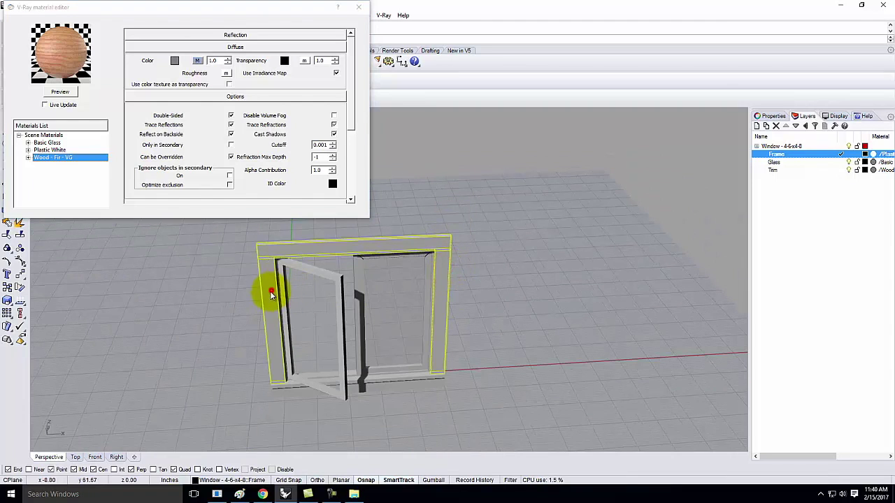
{"action": "left_click", "coordinate": [291, 389]}
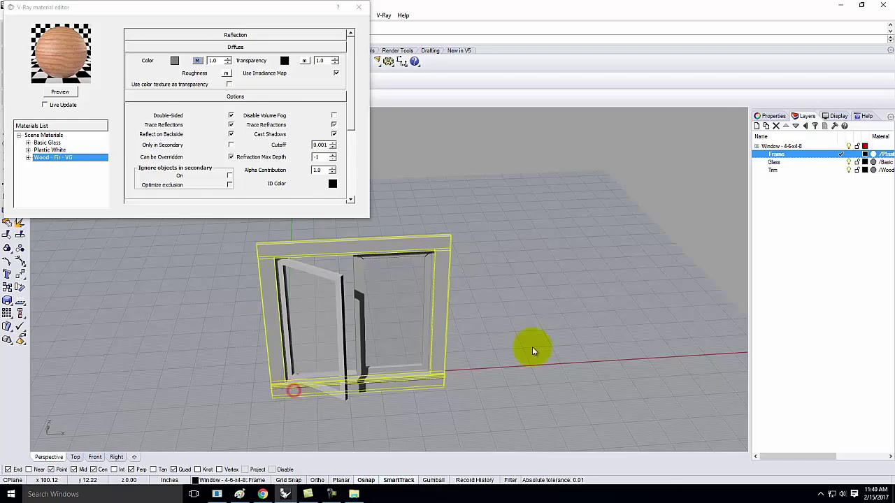
{"action": "right_click", "coordinate": [786, 171]}
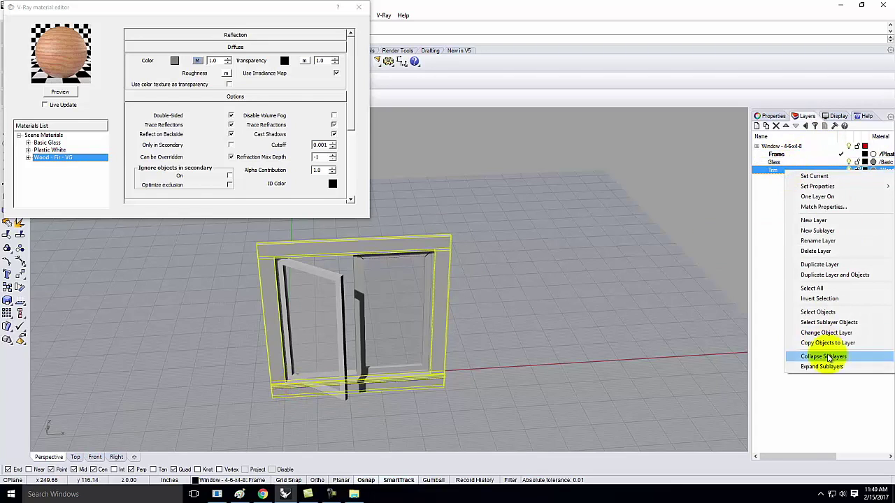
{"action": "left_click", "coordinate": [835, 335]}
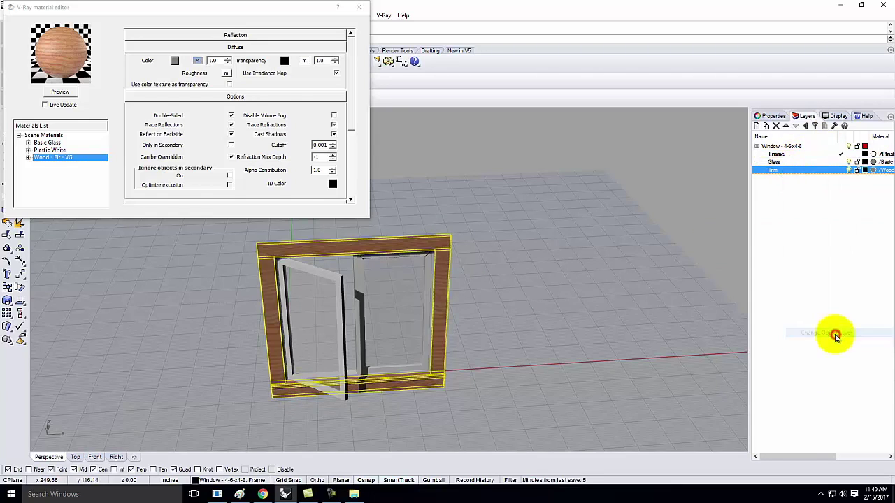
{"action": "left_click", "coordinate": [595, 260]}
{"action": "left_click", "coordinate": [359, 7]}
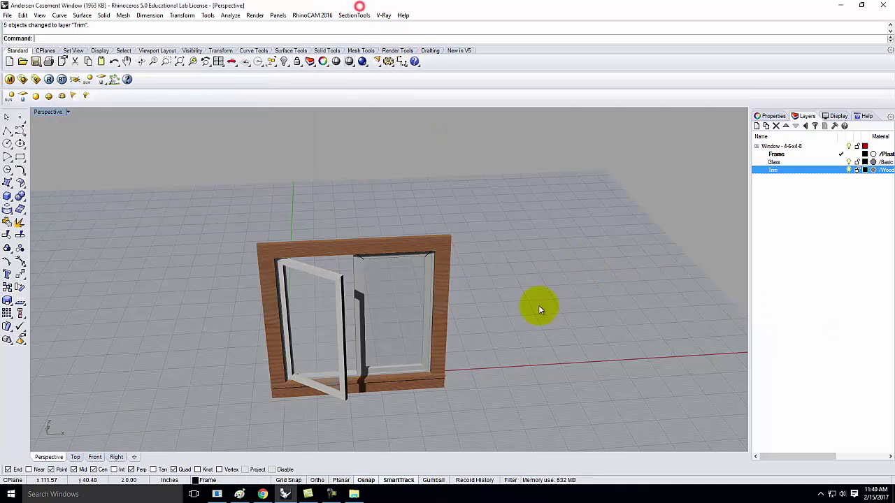
Step: Examine the wood grain direction on the head trim and side trim boards up close
{"action": "right_click_drag", "start_coordinate": [524, 266], "coordinate": [482, 283]}
{"action": "scroll", "coordinate": [426, 251], "scroll_direction": "up", "scroll_amount": 4}
{"action": "scroll", "coordinate": [435, 257], "scroll_direction": "up", "scroll_amount": 3}
{"action": "scroll", "coordinate": [407, 239], "scroll_direction": "down", "scroll_amount": 3}
{"action": "scroll", "coordinate": [469, 291], "scroll_direction": "up", "scroll_amount": 4}
{"action": "right_click_drag", "start_coordinate": [468, 290], "coordinate": [549, 291]}
{"action": "scroll", "coordinate": [657, 295], "scroll_direction": "down", "scroll_amount": 5}
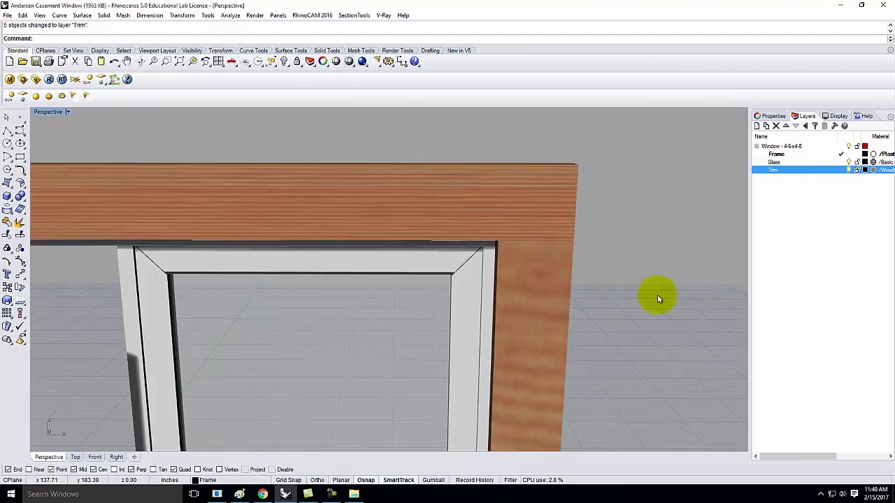
{"action": "left_click", "coordinate": [391, 249]}
{"action": "right_click_drag", "start_coordinate": [390, 249], "coordinate": [552, 264]}
{"action": "scroll", "coordinate": [553, 265], "scroll_direction": "down", "scroll_amount": 4}
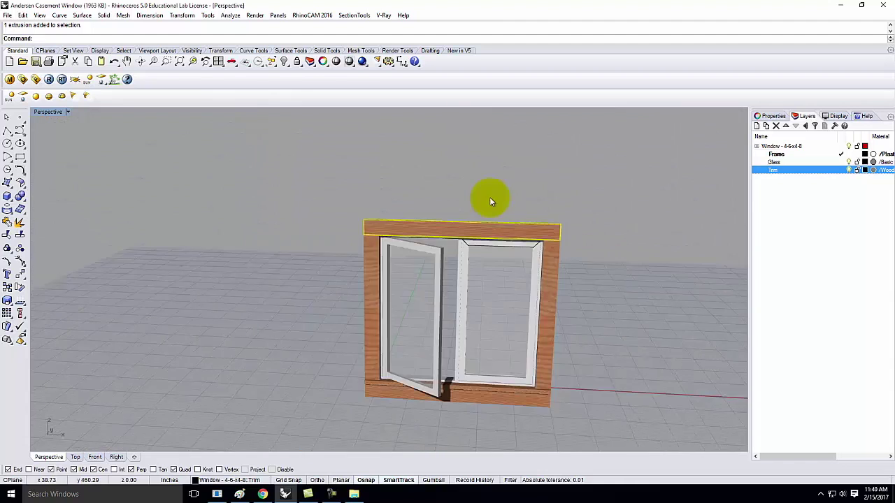
Step: Apply a capped box texture mapping to the side trim board beside the closed sash, using its bounding box in World coordinates
{"action": "left_click", "coordinate": [533, 263]}
{"action": "scroll", "coordinate": [548, 310], "scroll_direction": "up", "scroll_amount": 5}
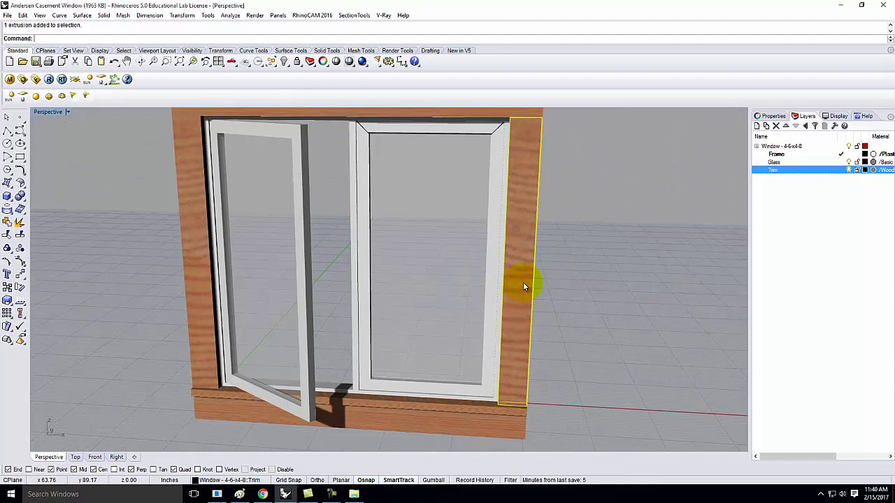
{"action": "right_click_drag", "start_coordinate": [534, 281], "coordinate": [527, 244]}
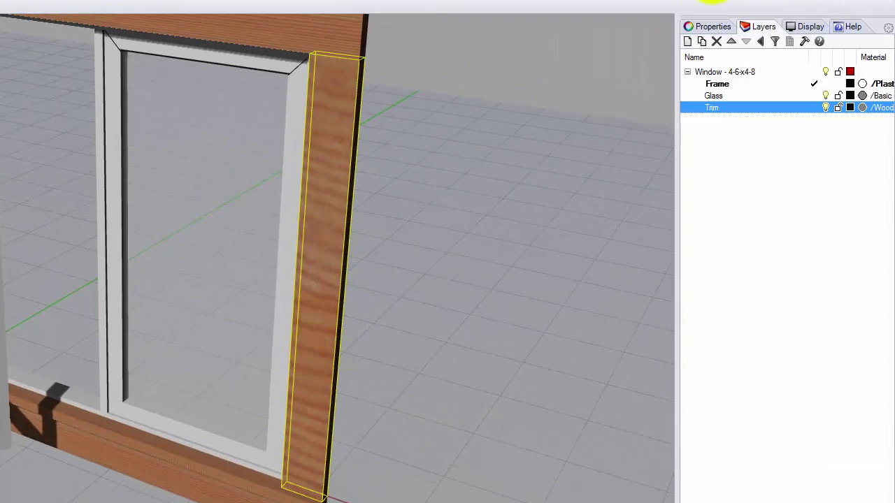
{"action": "left_click", "coordinate": [698, 27]}
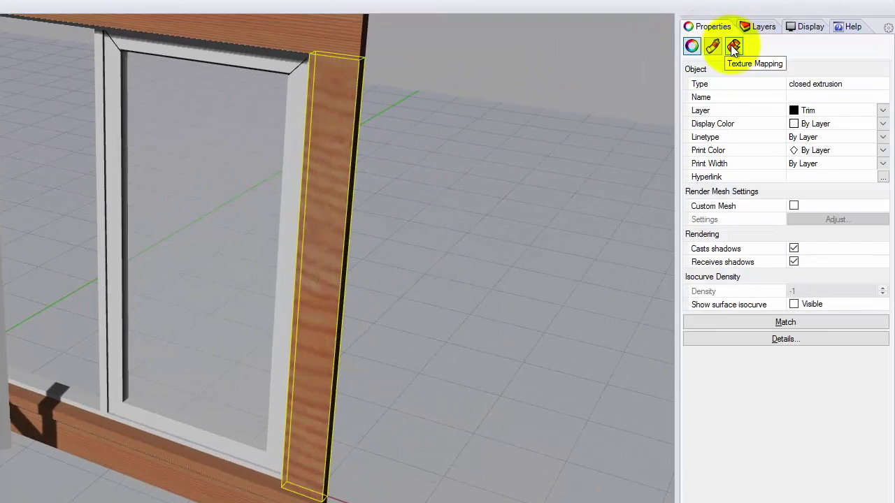
{"action": "left_click", "coordinate": [733, 48]}
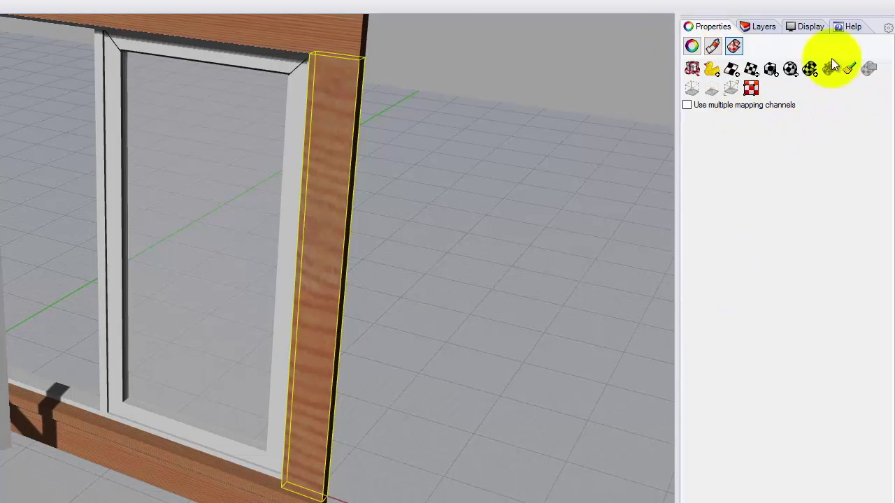
{"action": "left_click", "coordinate": [769, 69]}
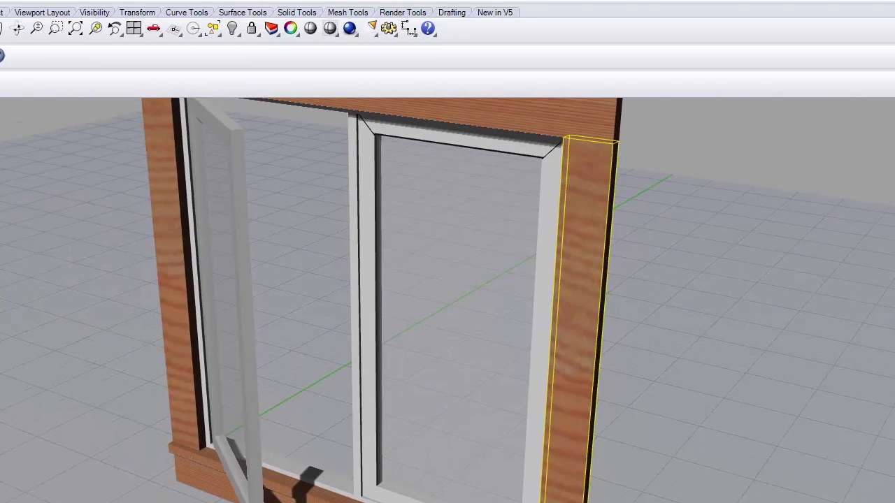
{"action": "left_click", "coordinate": [181, 57]}
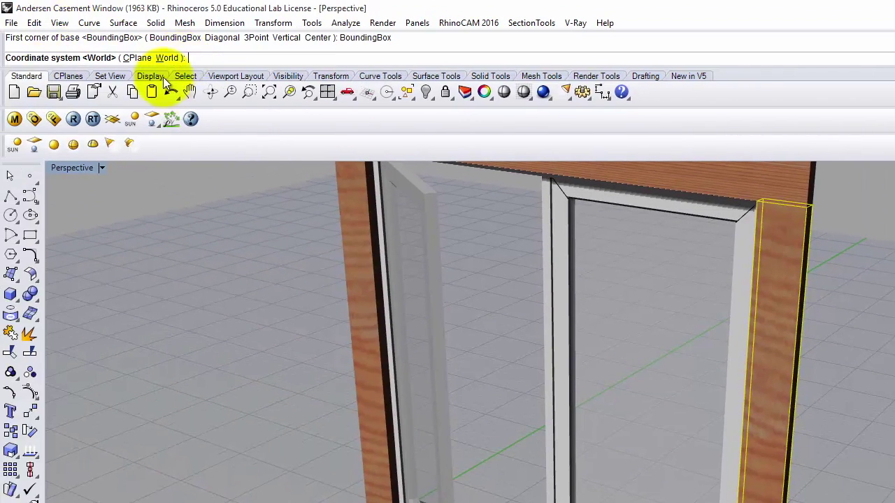
{"action": "left_click", "coordinate": [167, 57]}
{"action": "left_click", "coordinate": [76, 57]}
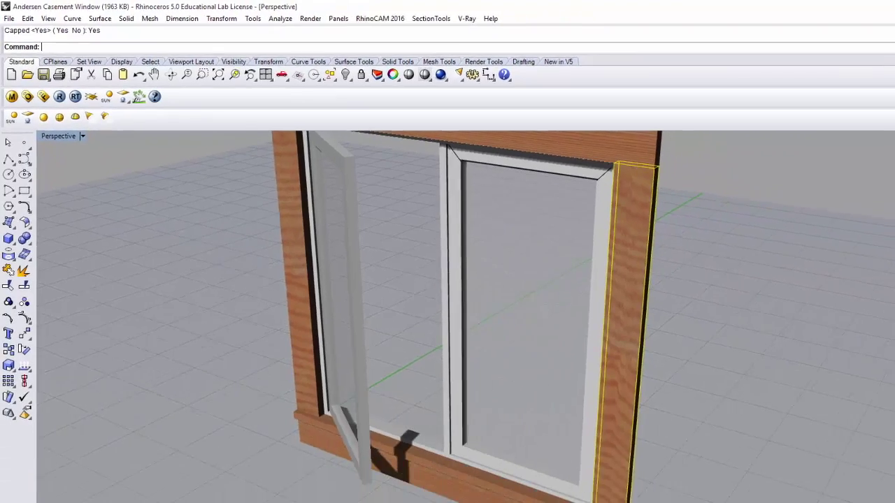
Step: Equalize the side trim board's XYZ mapping sizes and set its W texture rotation to 90
{"action": "left_click", "coordinate": [770, 289]}
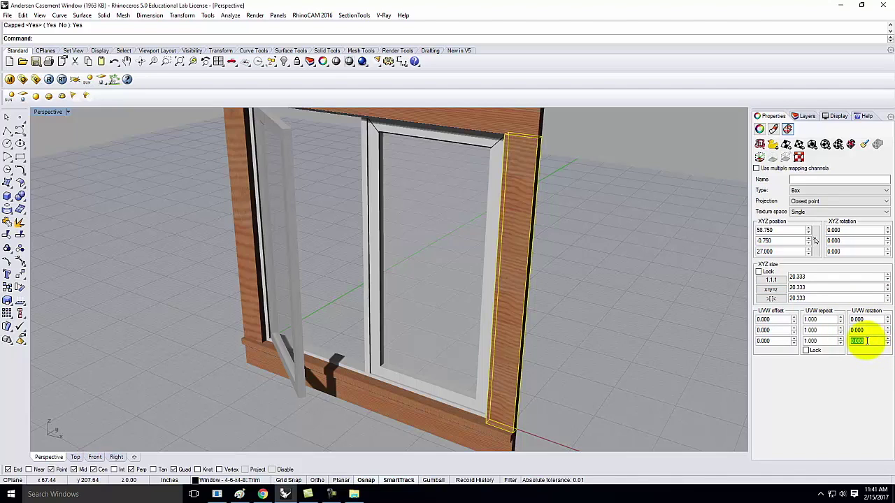
{"action": "type", "text": "9"}
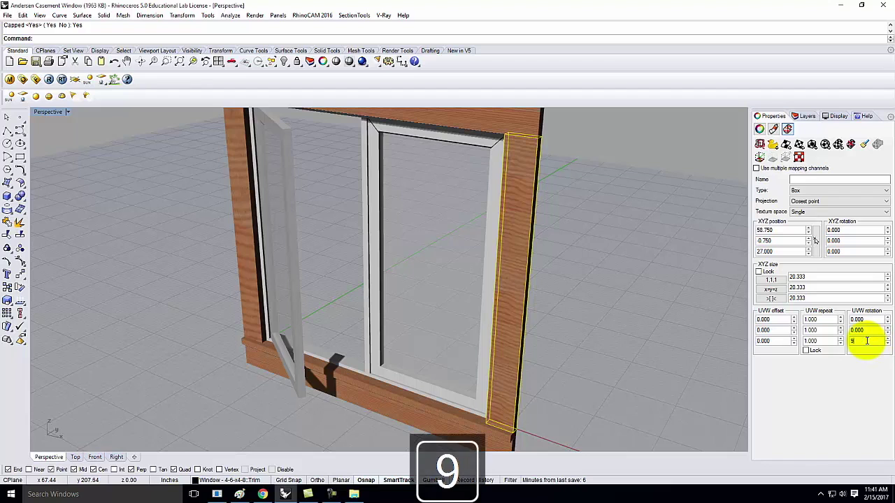
{"action": "type", "text": "02"}
{"action": "key", "text": "BackSpace"}
{"action": "key", "text": "Return"}
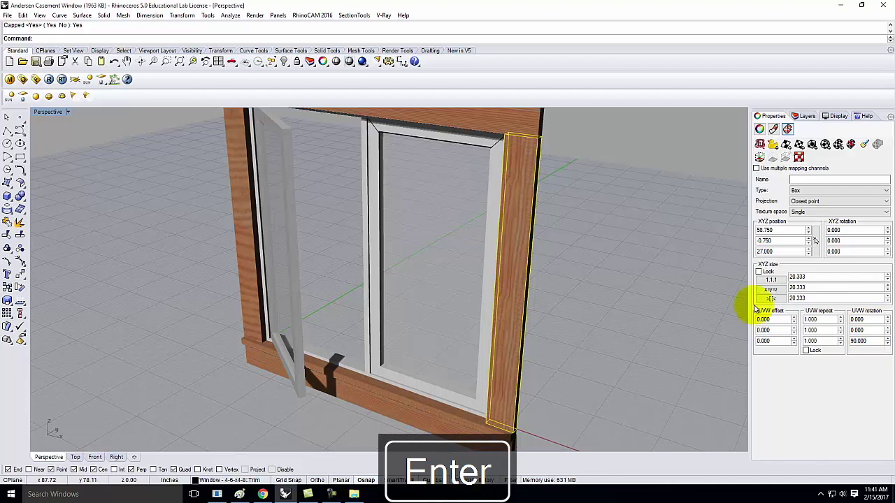
Step: Lock the side trim board's UVW repeat values together and set them to 2.5
{"action": "right_click_drag", "start_coordinate": [681, 300], "coordinate": [731, 283]}
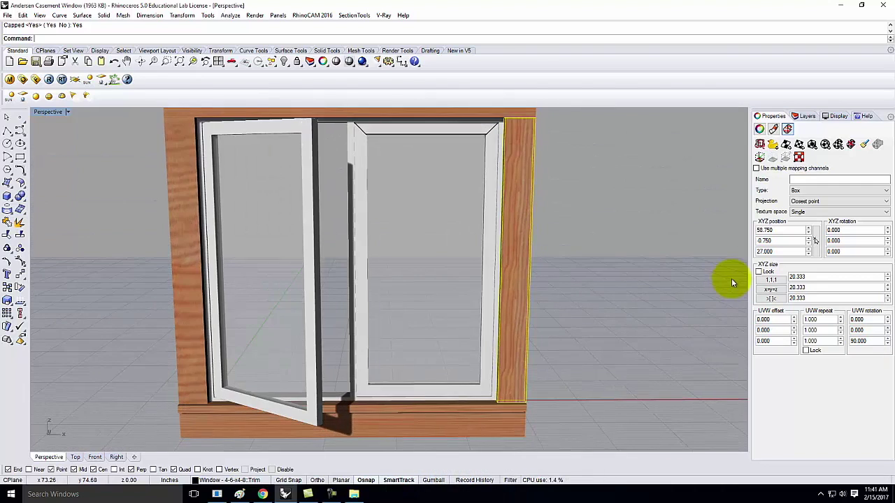
{"action": "right_click_drag", "start_coordinate": [607, 281], "coordinate": [609, 276]}
{"action": "scroll", "coordinate": [451, 205], "scroll_direction": "up", "scroll_amount": 5}
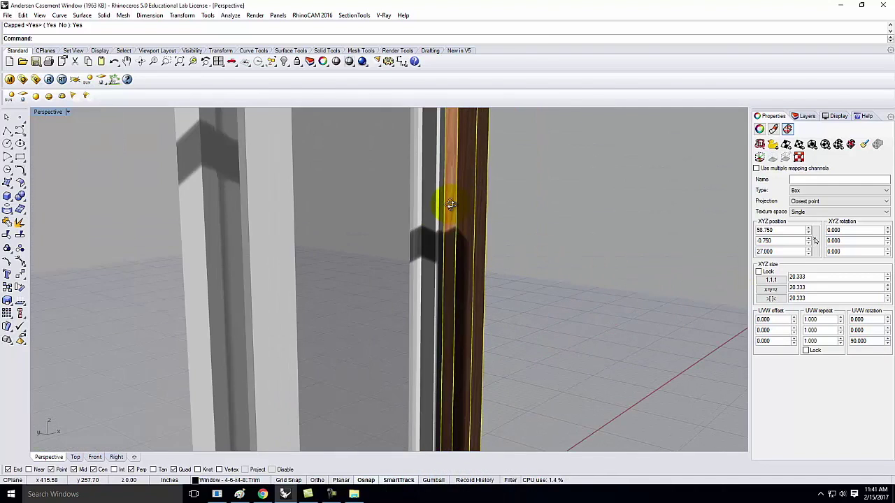
{"action": "scroll", "coordinate": [451, 205], "scroll_direction": "down", "scroll_amount": 5}
{"action": "right_click_drag", "start_coordinate": [605, 233], "coordinate": [409, 244]}
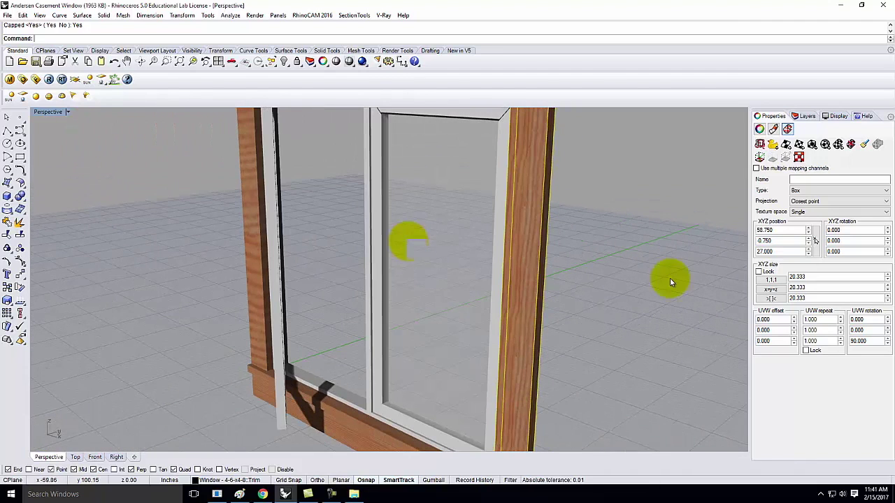
{"action": "left_click", "coordinate": [807, 350]}
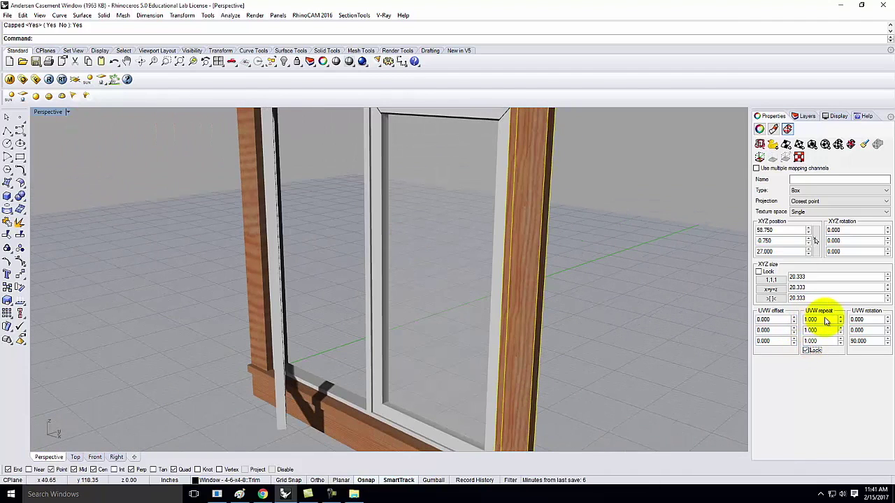
{"action": "type", "text": "2.0"}
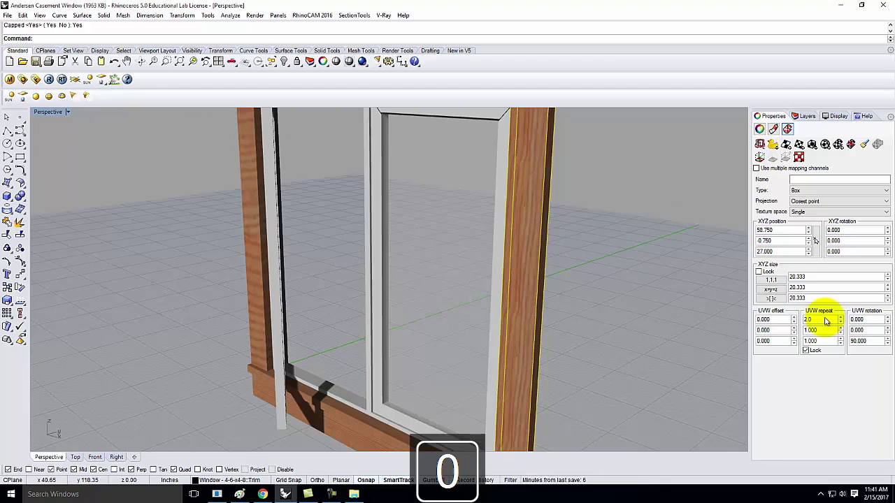
{"action": "key", "text": "Tab"}
{"action": "type", "text": "2.5"}
{"action": "key", "text": "Tab"}
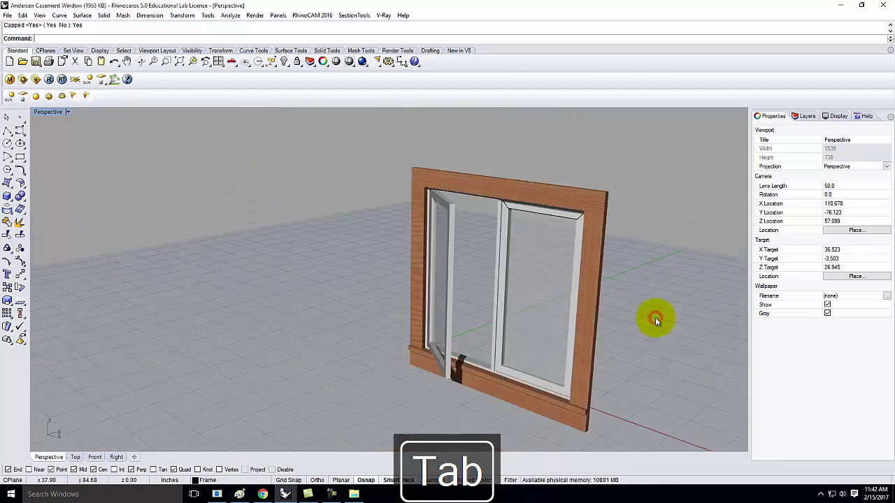
Step: Compare the texture mapping settings and grain direction of the two side trim boards
{"action": "right_click_drag", "start_coordinate": [655, 320], "coordinate": [624, 297]}
{"action": "scroll", "coordinate": [553, 309], "scroll_direction": "down", "scroll_amount": 3}
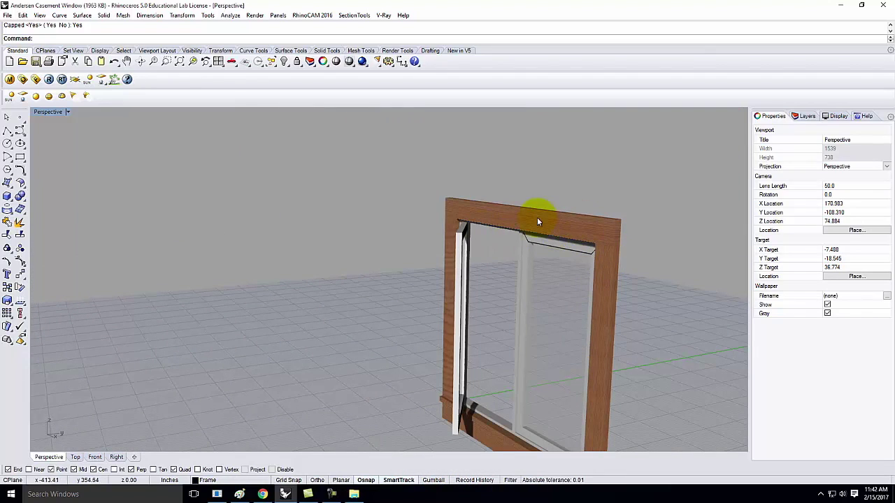
{"action": "right_click_drag", "start_coordinate": [517, 239], "coordinate": [599, 244]}
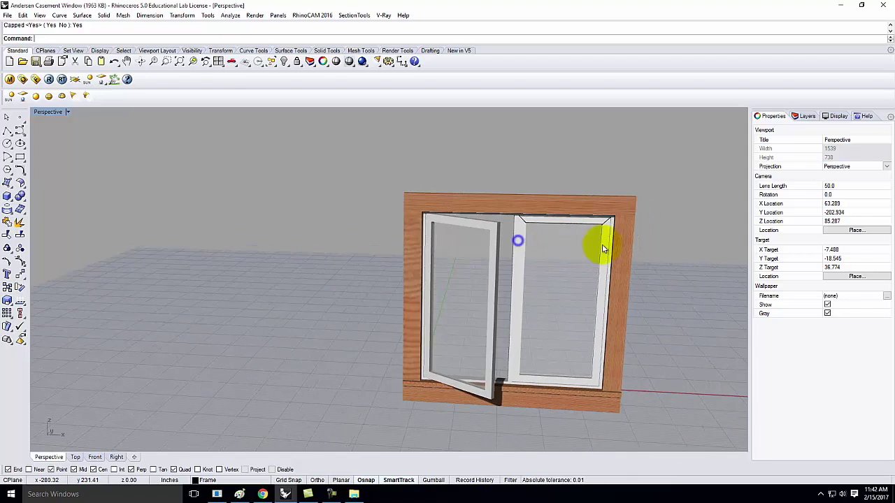
{"action": "left_click", "coordinate": [620, 250]}
{"action": "left_click", "coordinate": [330, 272]}
{"action": "left_click", "coordinate": [411, 271]}
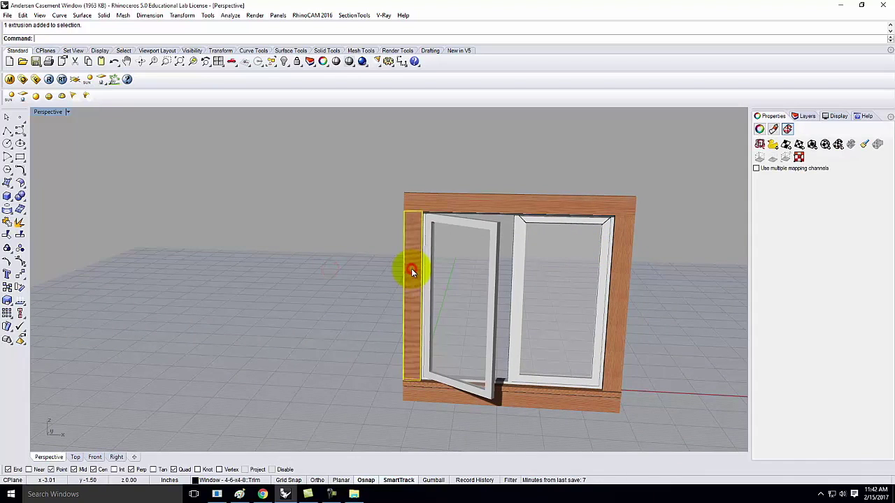
{"action": "left_click", "coordinate": [614, 256]}
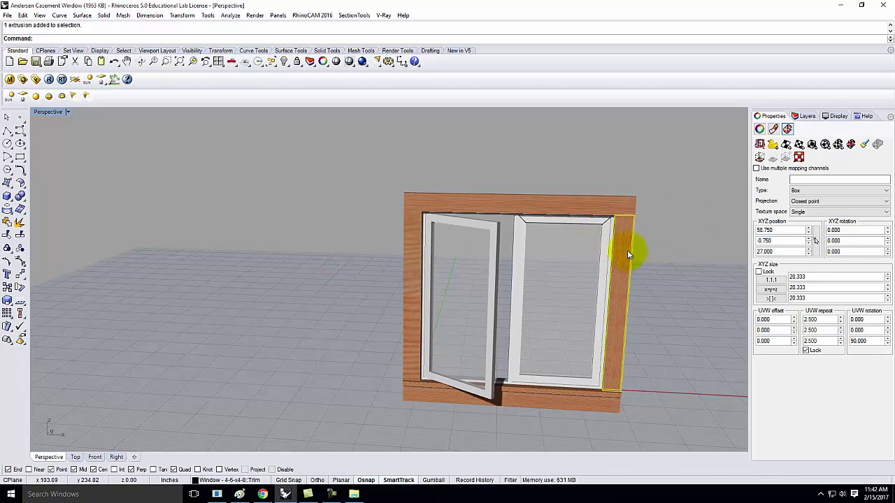
{"action": "left_click", "coordinate": [347, 253]}
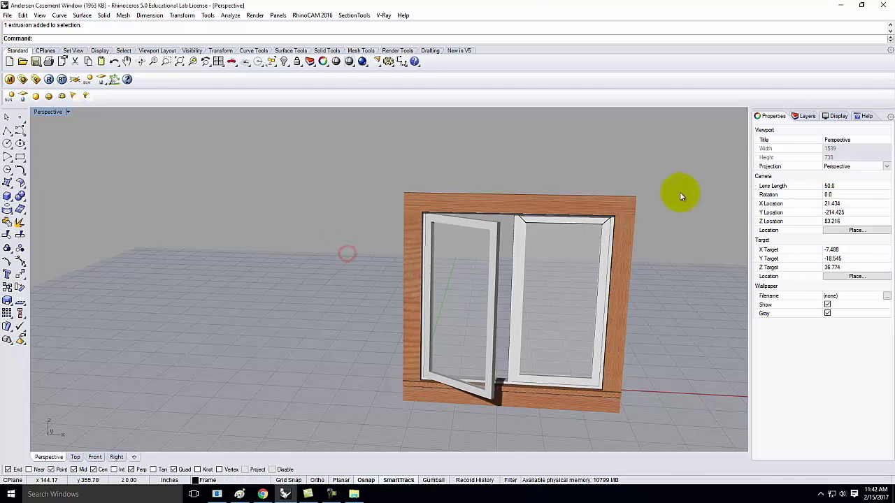
{"action": "left_click", "coordinate": [621, 265]}
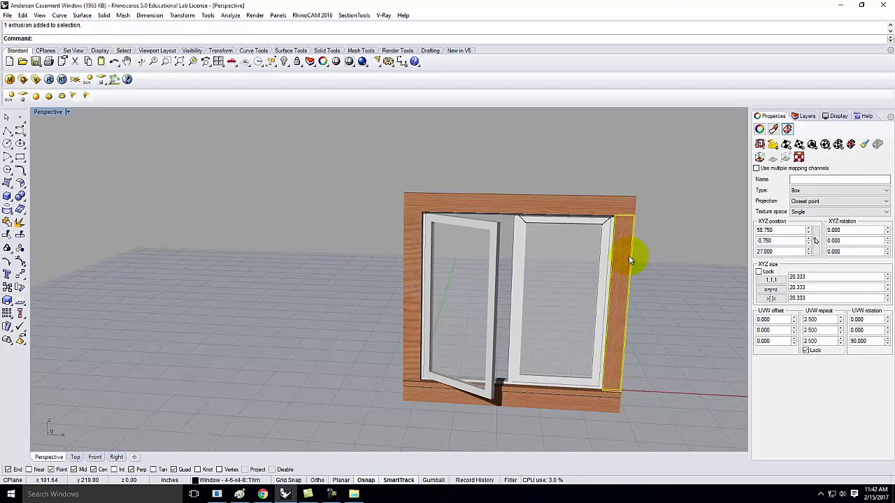
Step: Match the texture mapping of the side trim board beside the open sash to the opposite side board
{"action": "left_click", "coordinate": [419, 250]}
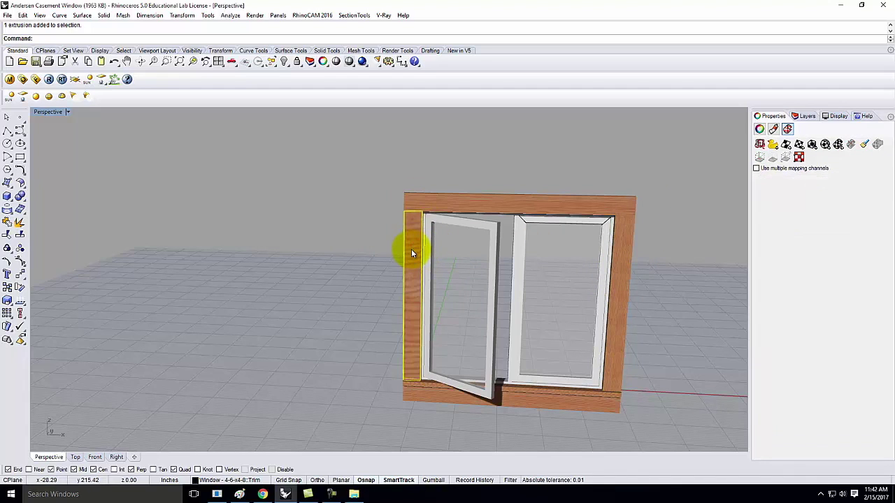
{"action": "left_click", "coordinate": [865, 145]}
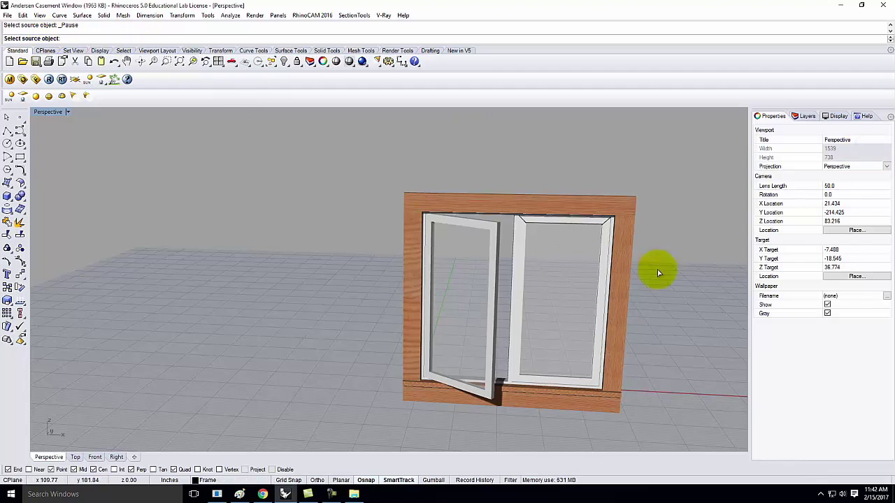
{"action": "left_click", "coordinate": [624, 261]}
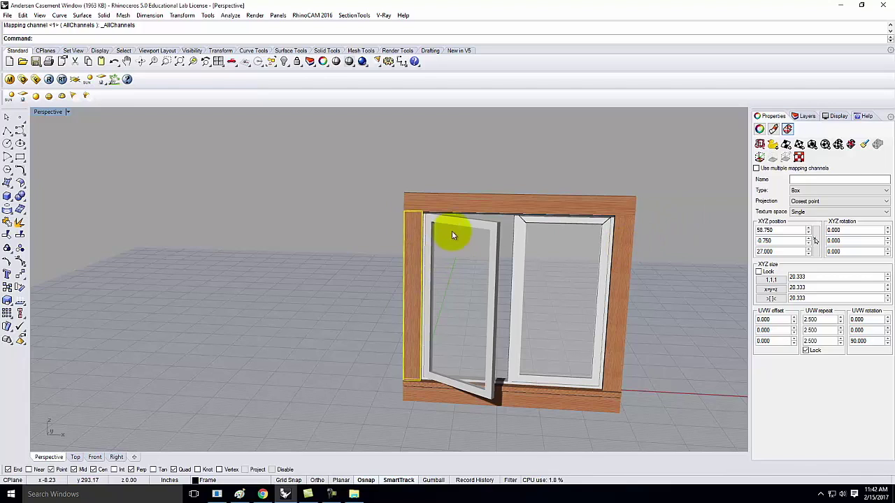
{"action": "left_click", "coordinate": [667, 194]}
Step: Apply a capped box texture mapping to the head trim board using its bounding box
{"action": "left_click", "coordinate": [549, 198]}
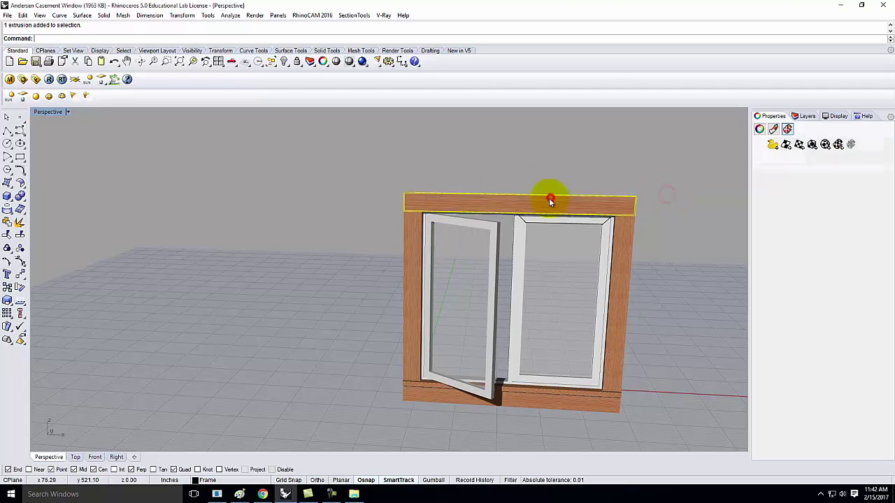
{"action": "left_click", "coordinate": [813, 145]}
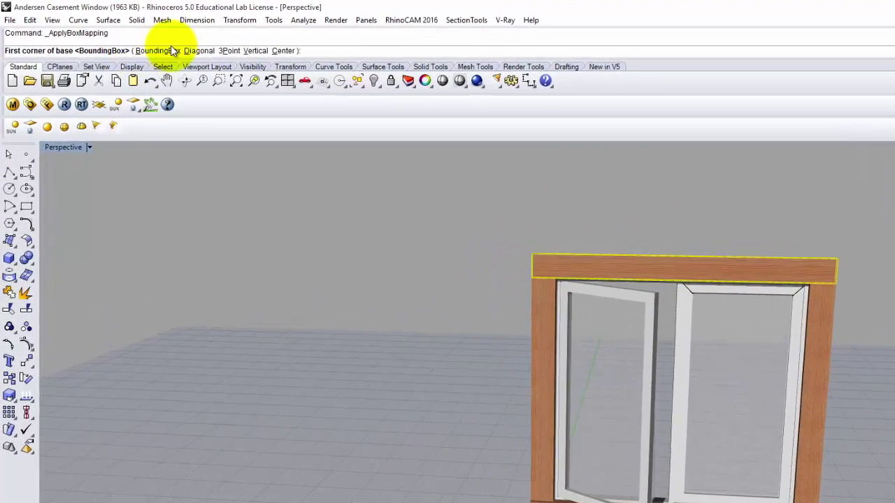
{"action": "left_click", "coordinate": [116, 38]}
{"action": "left_click", "coordinate": [165, 57]}
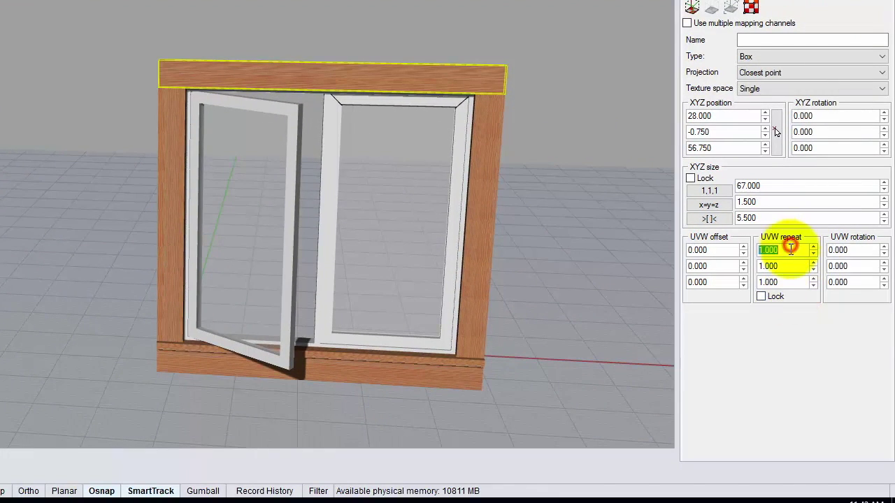
Step: Lock the head trim board's UVW repeat values together and set them to 2.5
{"action": "left_click", "coordinate": [761, 296]}
{"action": "double_click", "coordinate": [789, 249]}
{"action": "type", "text": "2"}
{"action": "key", "text": "Delete"}
{"action": "type", "text": ".5"}
{"action": "key", "text": "Tab"}
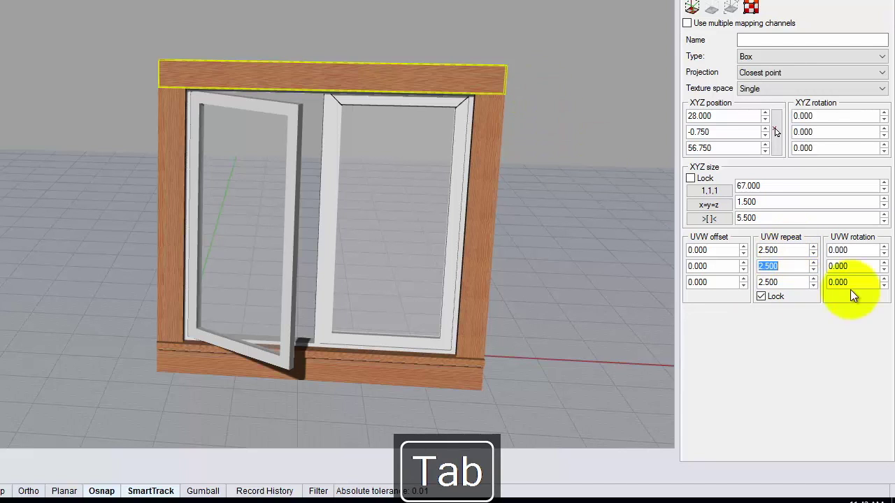
{"action": "left_click", "coordinate": [522, 213]}
Step: Equalize the head trim board's XYZ mapping sizes to undistort its wood grain
{"action": "right_click_drag", "start_coordinate": [545, 147], "coordinate": [482, 110]}
{"action": "scroll", "coordinate": [481, 110], "scroll_direction": "up", "scroll_amount": 5}
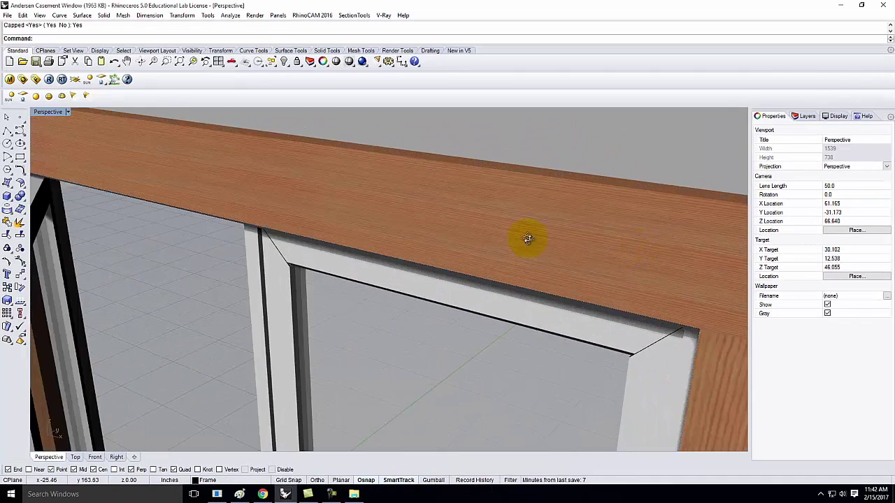
{"action": "scroll", "coordinate": [528, 239], "scroll_direction": "down", "scroll_amount": 5}
{"action": "right_click_drag", "start_coordinate": [639, 250], "coordinate": [709, 244]}
{"action": "left_click", "coordinate": [552, 191]}
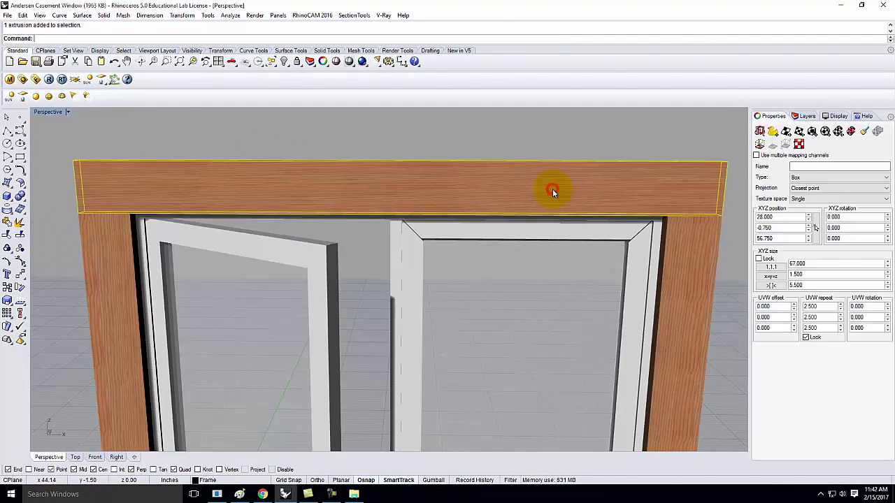
{"action": "left_click", "coordinate": [771, 292]}
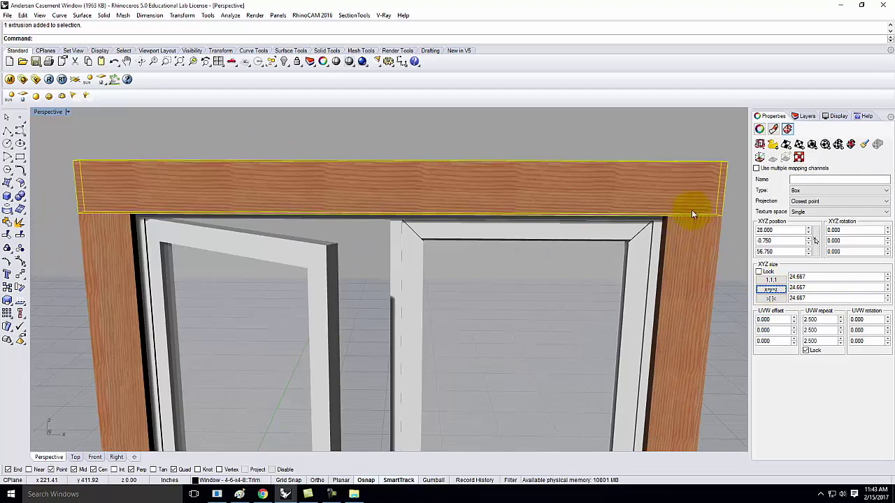
{"action": "right_click_drag", "start_coordinate": [691, 210], "coordinate": [670, 214]}
{"action": "left_click", "coordinate": [544, 117]}
Step: Match the bottom trim board's texture mapping to the head trim board's mapping
{"action": "scroll", "coordinate": [570, 147], "scroll_direction": "down", "scroll_amount": 3}
{"action": "right_click_drag", "start_coordinate": [566, 163], "coordinate": [535, 160]}
{"action": "scroll", "coordinate": [558, 147], "scroll_direction": "down", "scroll_amount": 3}
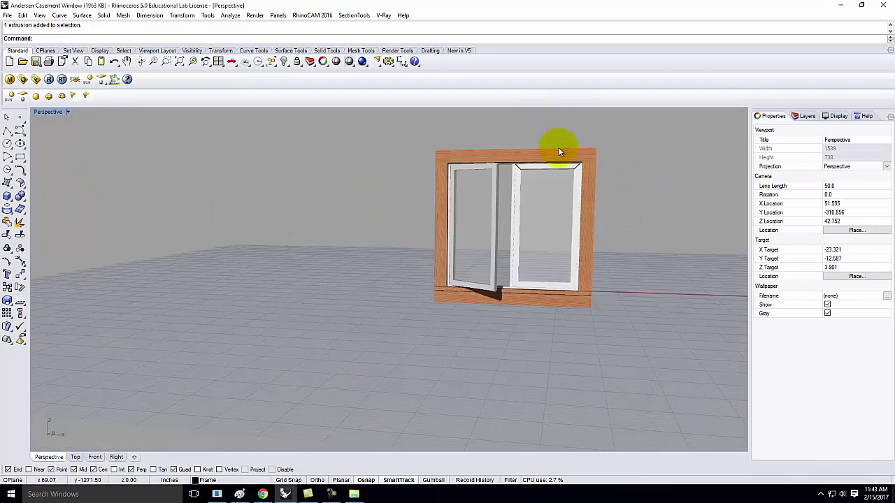
{"action": "scroll", "coordinate": [558, 147], "scroll_direction": "up", "scroll_amount": 4}
{"action": "left_click", "coordinate": [530, 426]}
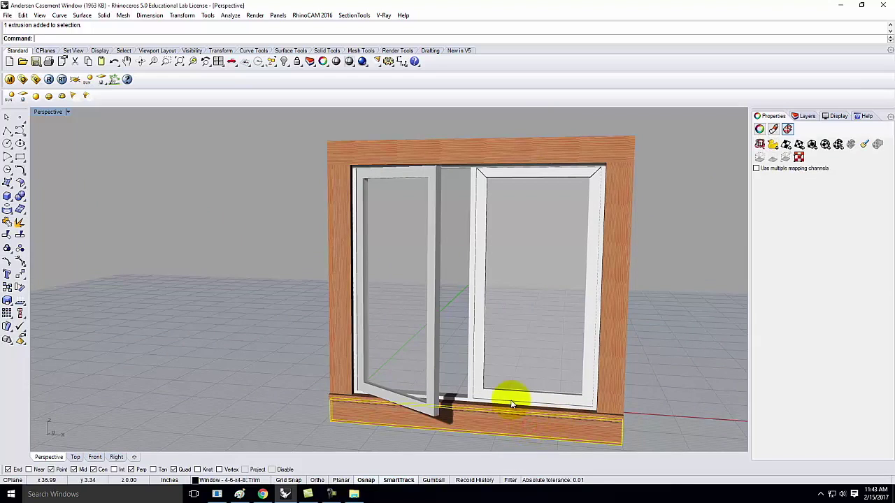
{"action": "left_click", "coordinate": [865, 143]}
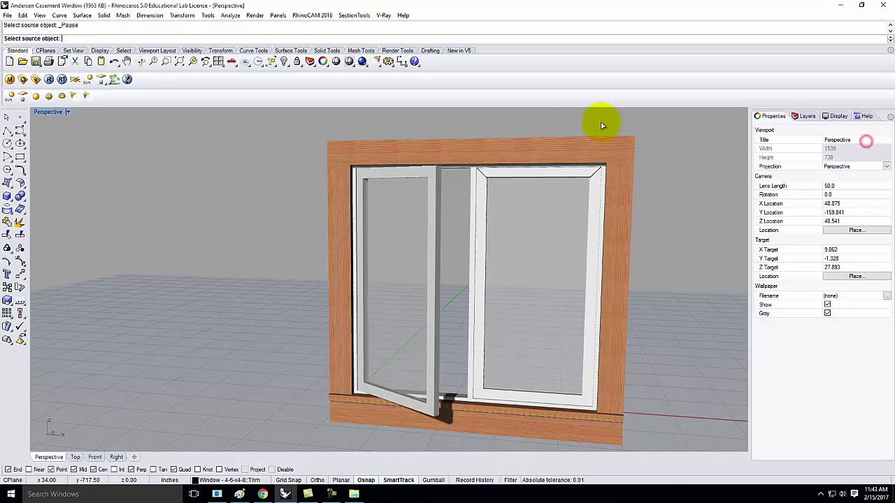
{"action": "left_click", "coordinate": [528, 143]}
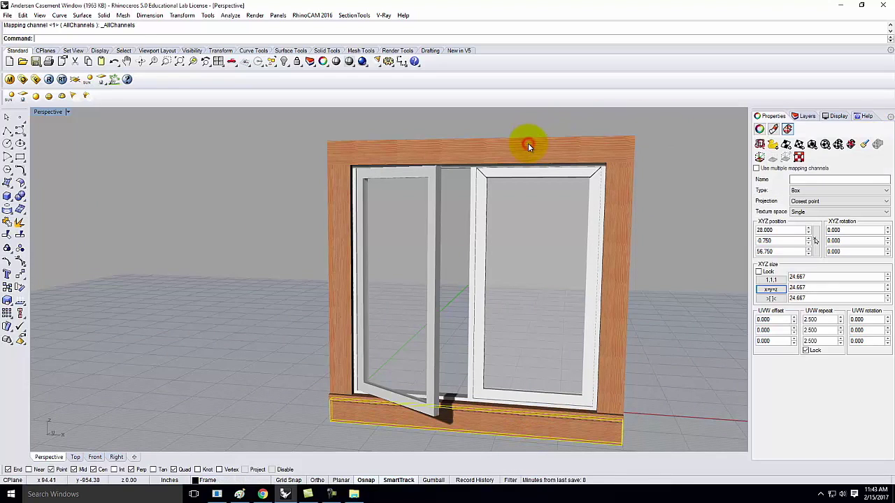
{"action": "left_click", "coordinate": [670, 421]}
Step: Match the thin sill board's texture mapping to the head trim board's mapping
{"action": "left_click", "coordinate": [577, 414]}
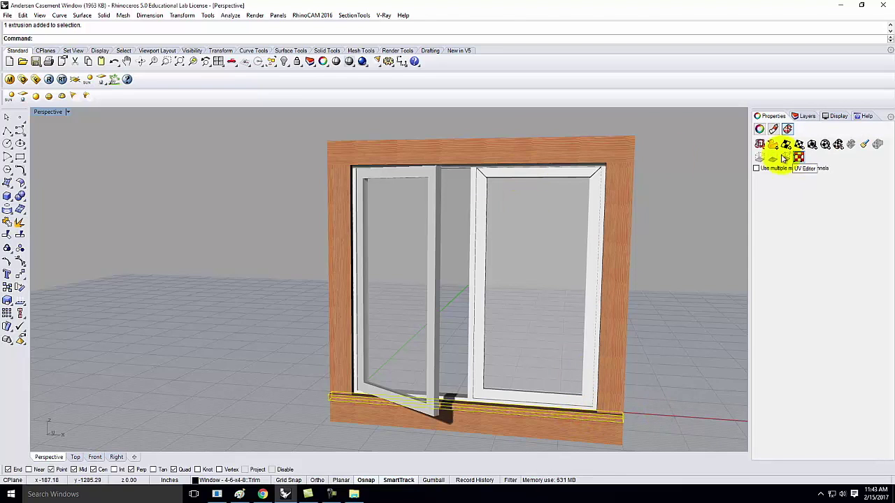
{"action": "left_click", "coordinate": [867, 143]}
{"action": "left_click", "coordinate": [497, 149]}
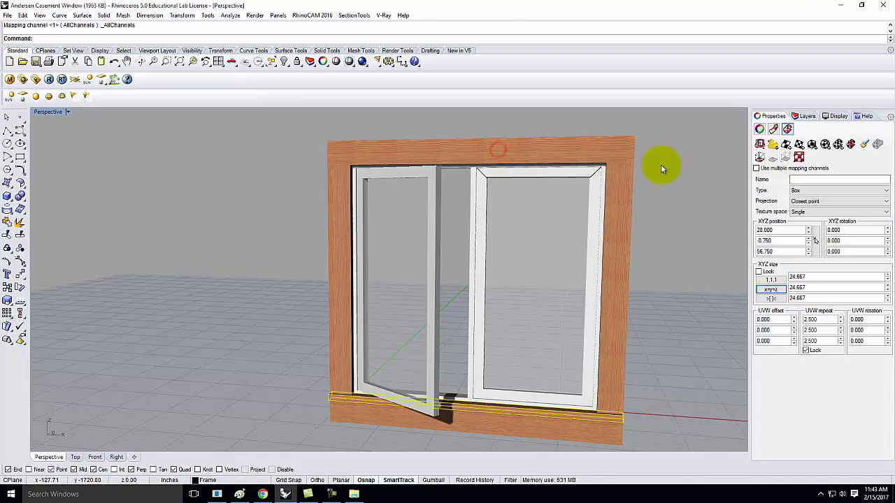
{"action": "left_click", "coordinate": [723, 202]}
Step: Check the corrected wood grain on the trim boards and save the window model under its existing name
{"action": "right_click_drag", "start_coordinate": [675, 327], "coordinate": [673, 411]}
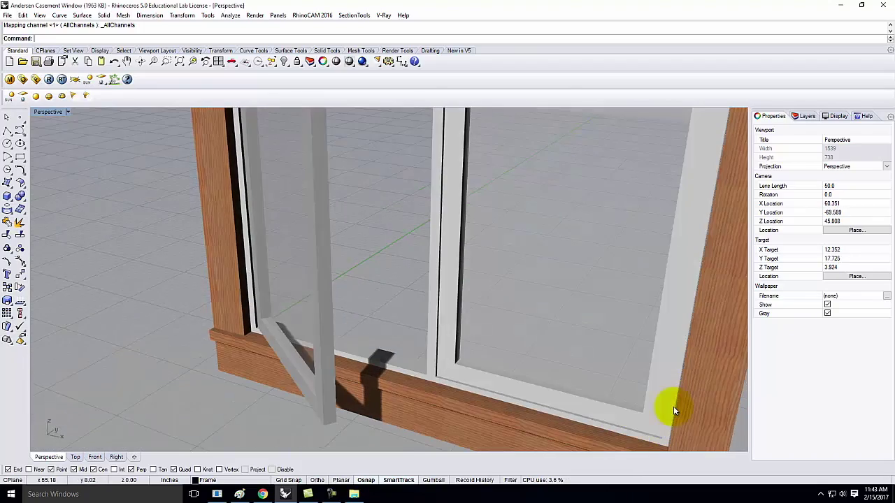
{"action": "scroll", "coordinate": [419, 348], "scroll_direction": "down", "scroll_amount": 5}
{"action": "right_click_drag", "start_coordinate": [307, 245], "coordinate": [491, 278]}
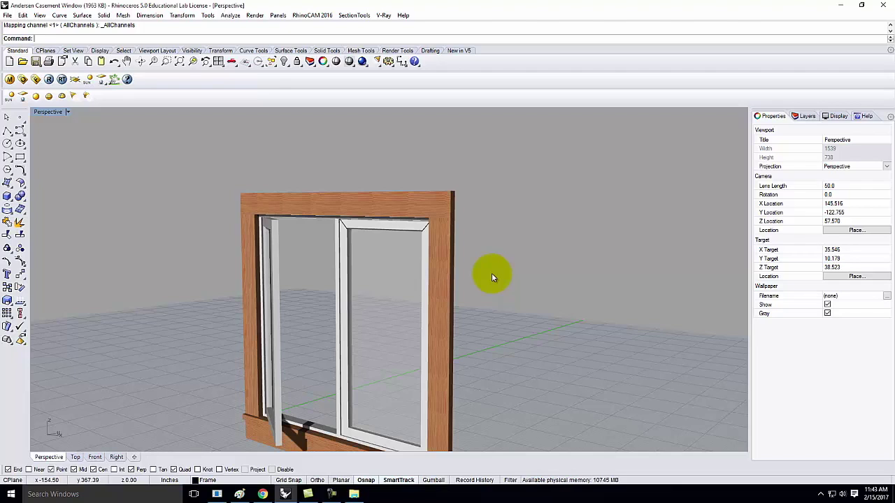
{"action": "right_click_drag", "start_coordinate": [493, 274], "coordinate": [444, 238]}
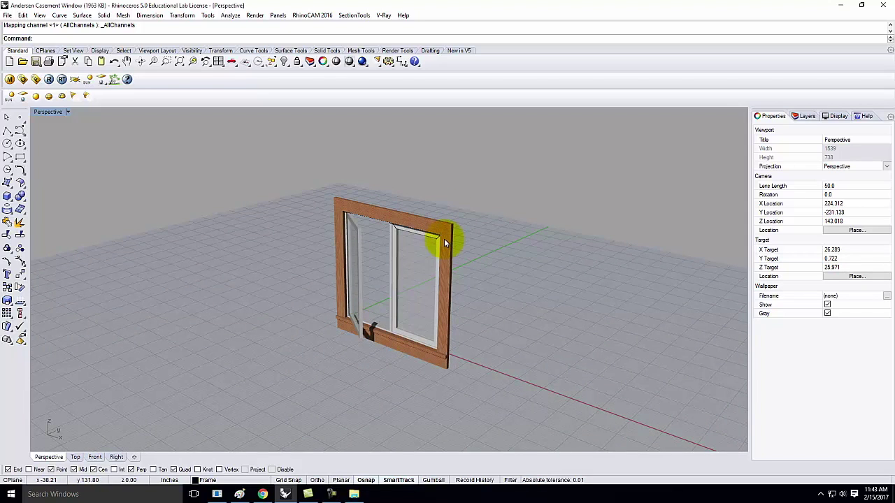
{"action": "left_click", "coordinate": [8, 14]}
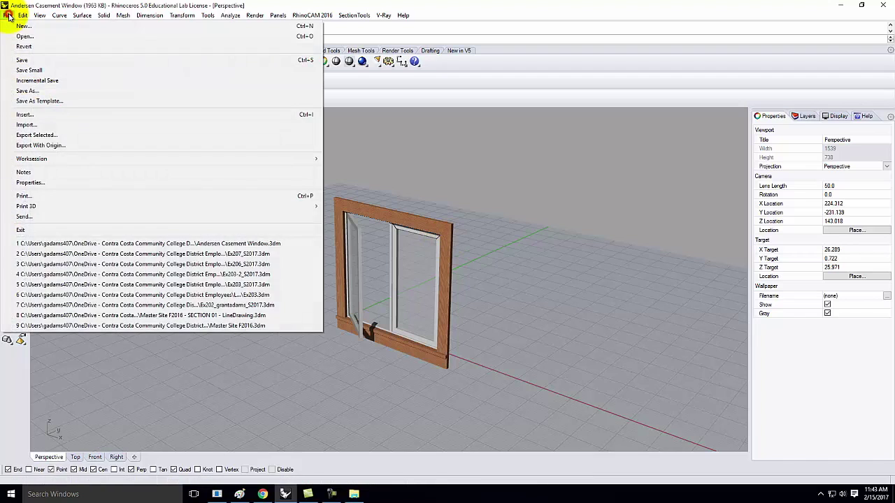
{"action": "left_click", "coordinate": [21, 57]}
Step: Run a V-Ray test render of the whole window in the perspective view and close the result
{"action": "scroll", "coordinate": [463, 264], "scroll_direction": "up", "scroll_amount": 2}
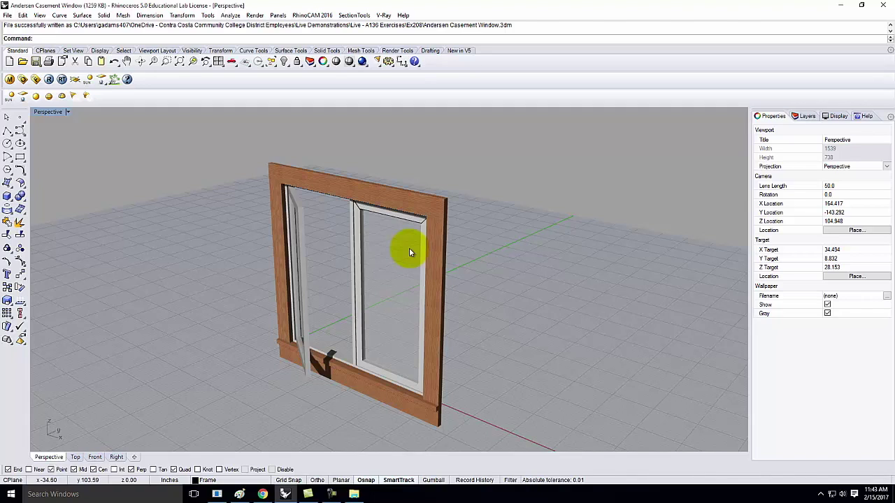
{"action": "left_click", "coordinate": [363, 61]}
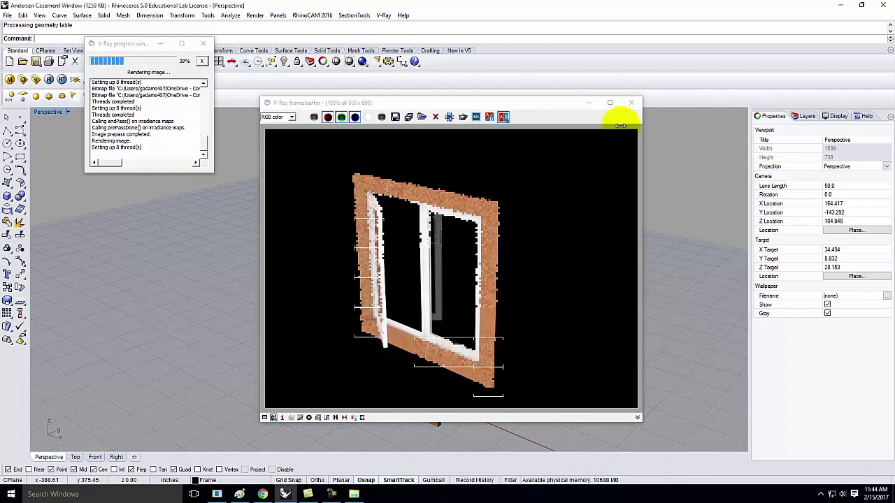
{"action": "left_click", "coordinate": [632, 102]}
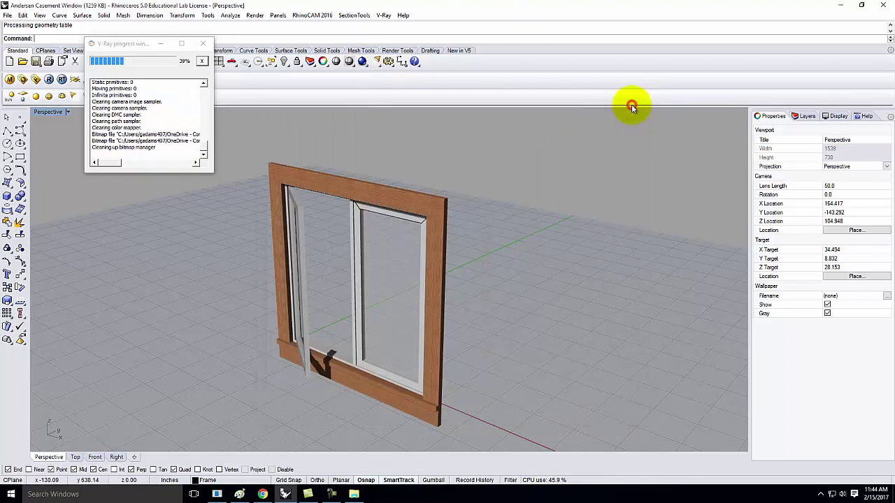
Step: Set the V-Ray environment's reflection/refraction background color to White
{"action": "left_click", "coordinate": [23, 80]}
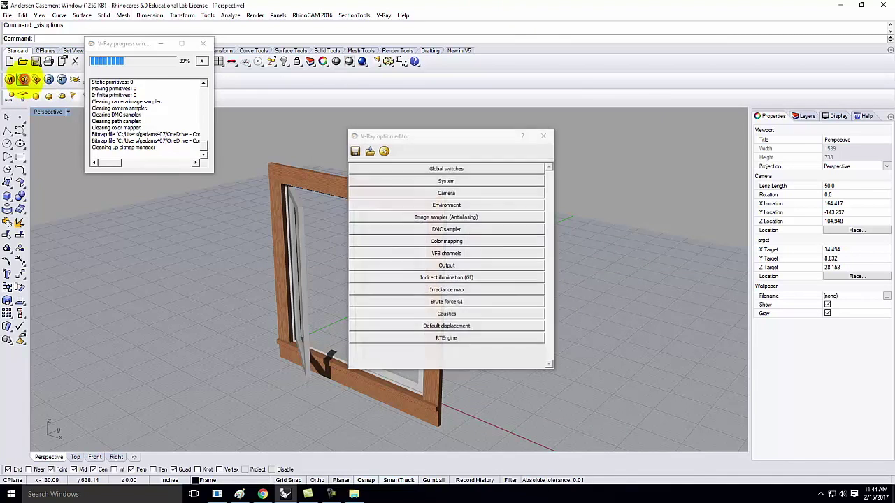
{"action": "left_click", "coordinate": [440, 207]}
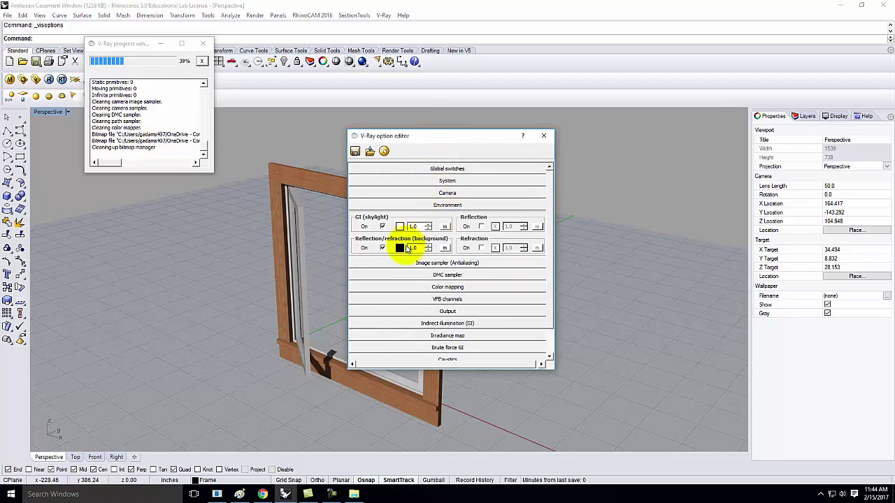
{"action": "left_click", "coordinate": [399, 248]}
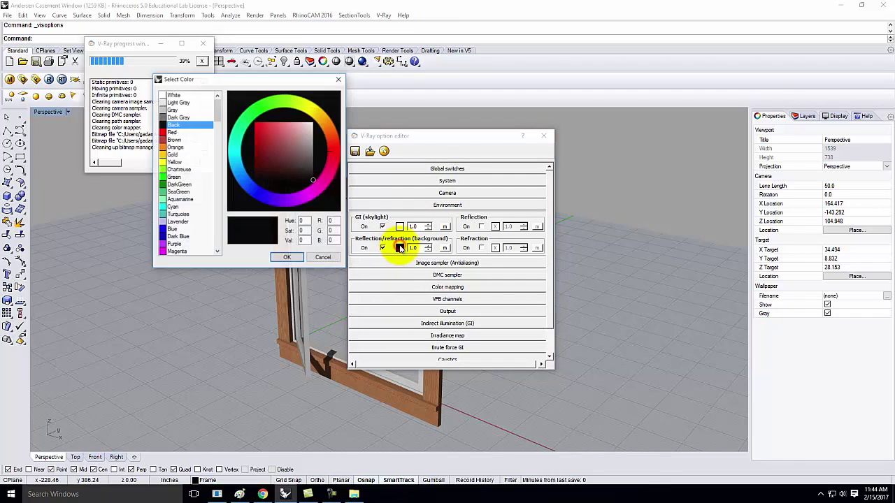
{"action": "left_click", "coordinate": [174, 95]}
{"action": "left_click", "coordinate": [287, 258]}
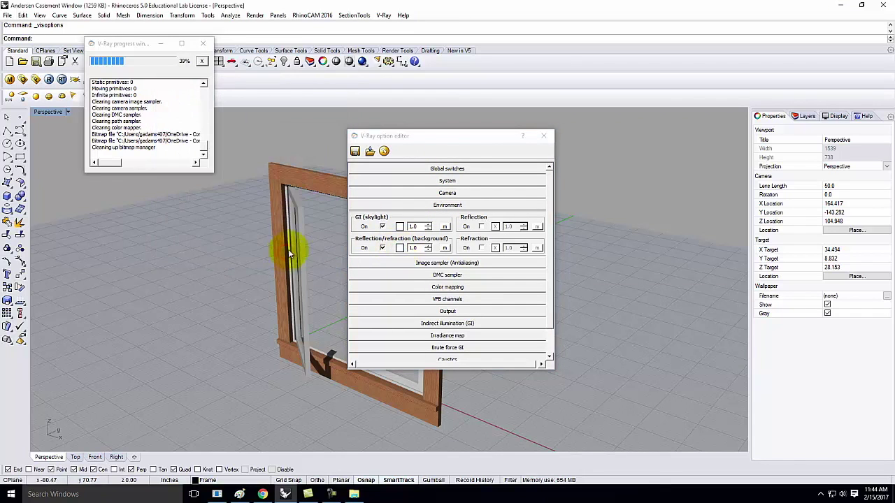
{"action": "left_click", "coordinate": [553, 136]}
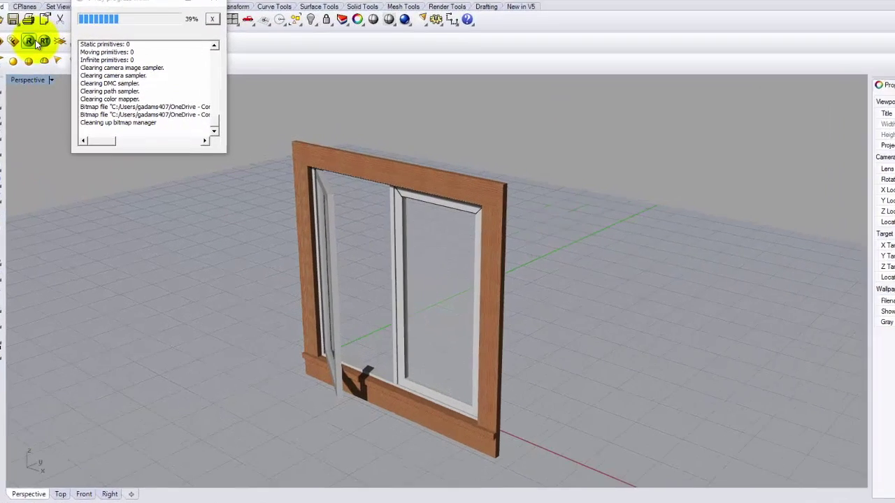
Step: Render the window against the white background to check it, and close the result
{"action": "left_click", "coordinate": [149, 1]}
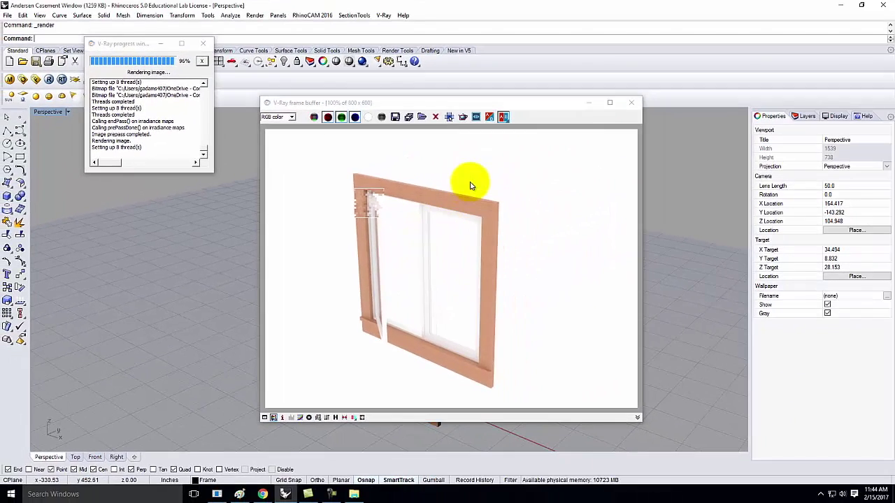
{"action": "left_click", "coordinate": [631, 103]}
Step: Render the window from the opposite side with the open sash in front, and start saving the rendered image
{"action": "right_click_drag", "start_coordinate": [460, 221], "coordinate": [515, 255]}
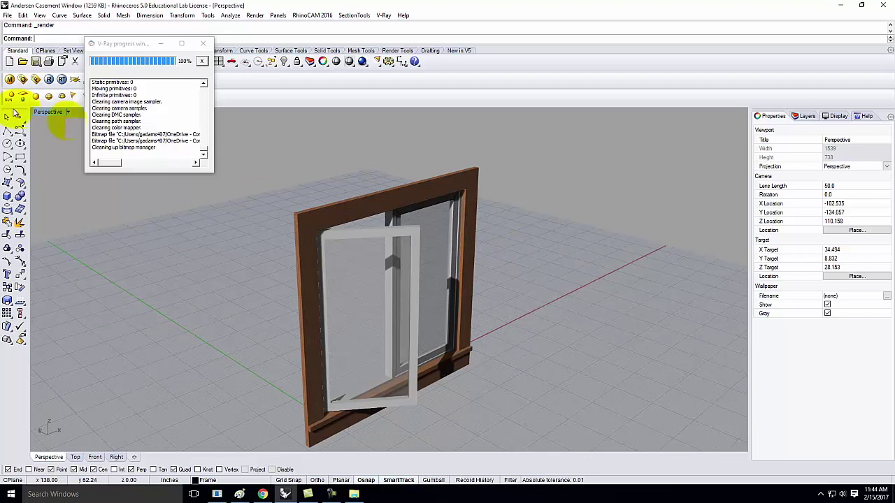
{"action": "left_click", "coordinate": [49, 81]}
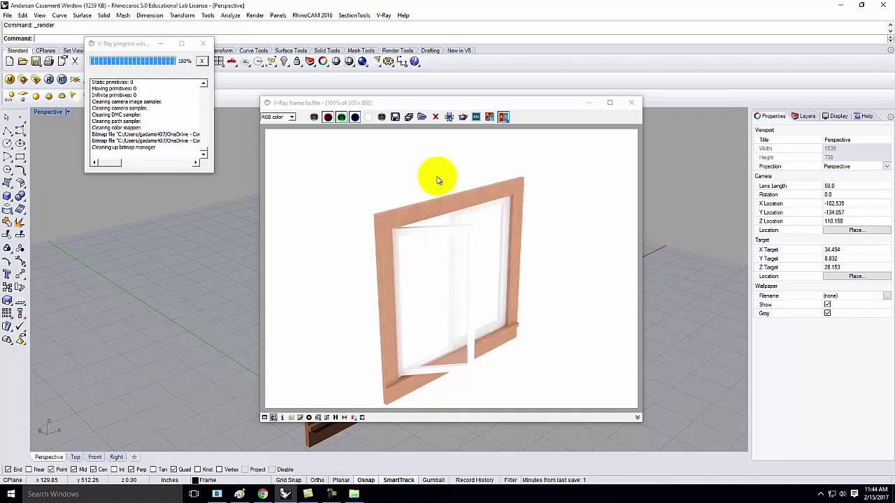
{"action": "left_click_drag", "start_coordinate": [399, 104], "coordinate": [428, 78]}
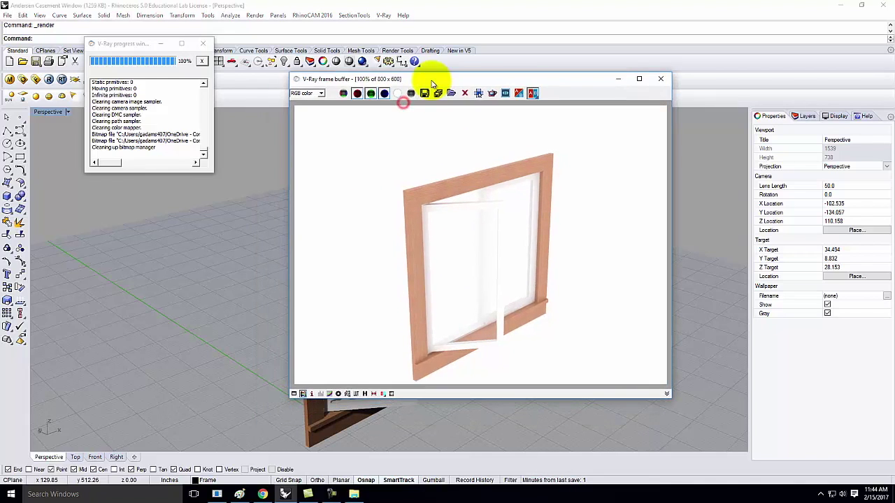
{"action": "left_click", "coordinate": [424, 96]}
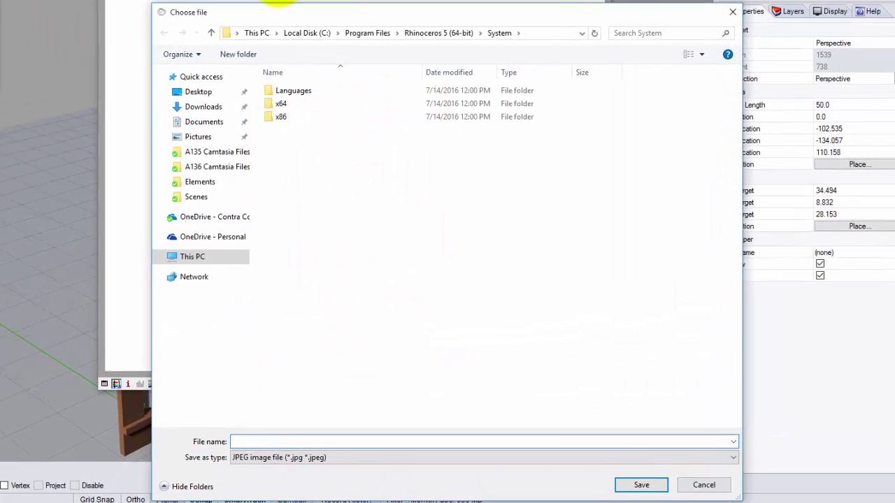
{"action": "left_click", "coordinate": [200, 214]}
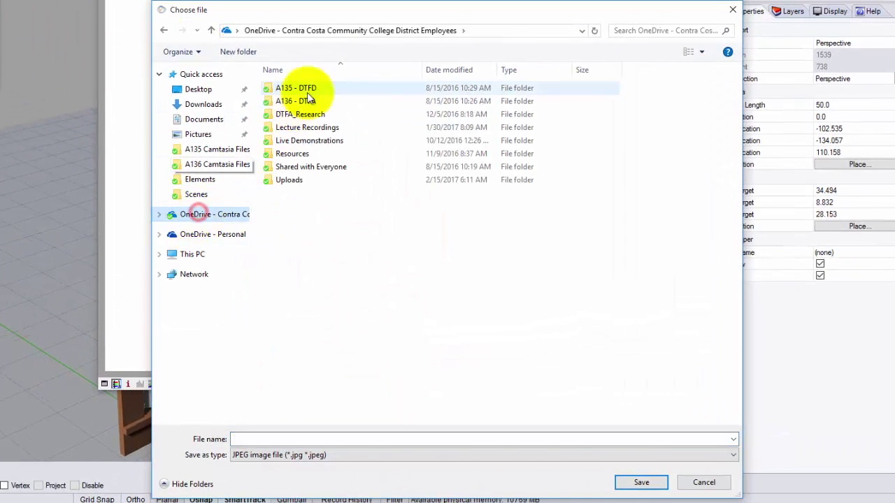
{"action": "double_click", "coordinate": [309, 100]}
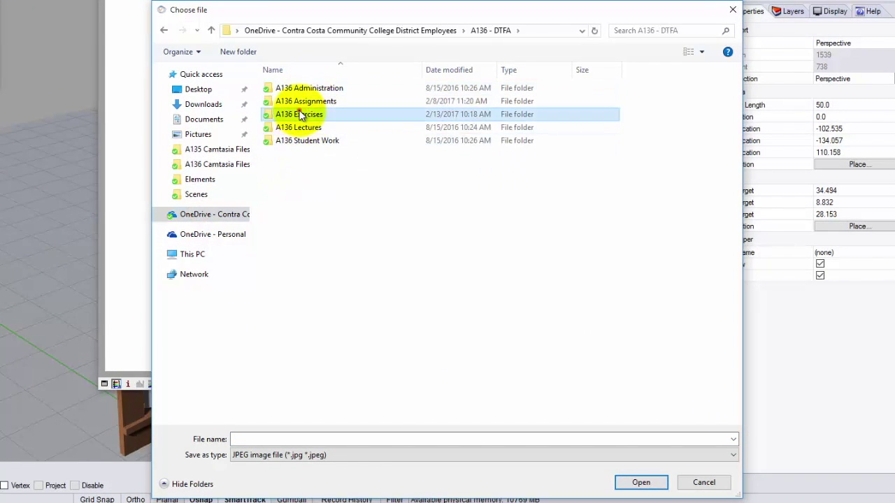
{"action": "double_click", "coordinate": [294, 114]}
{"action": "double_click", "coordinate": [306, 115]}
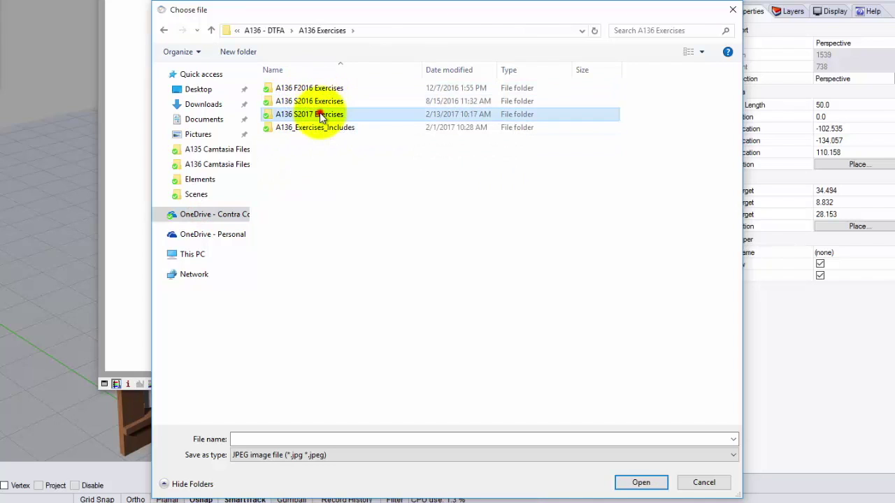
{"action": "left_click", "coordinate": [162, 31]}
{"action": "left_click", "coordinate": [161, 32]}
{"action": "left_click", "coordinate": [161, 31]}
{"action": "left_click", "coordinate": [160, 31]}
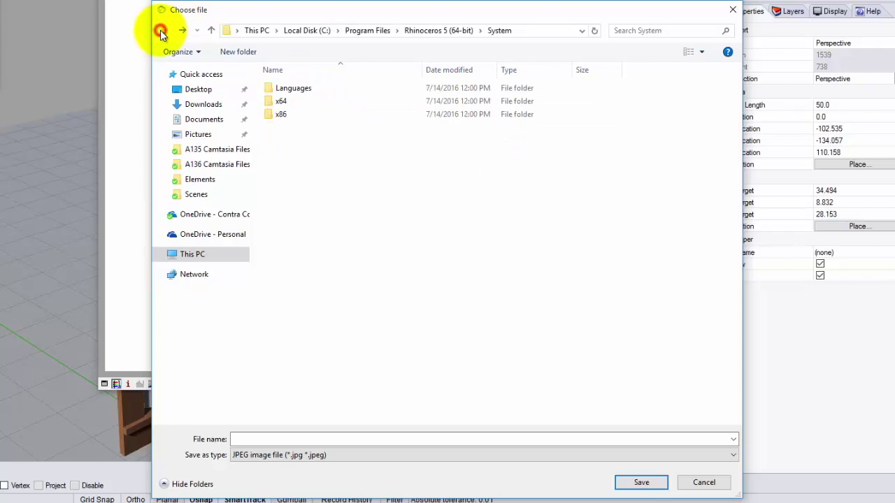
Step: Choose the Ex208 folder in OneDrive's Live Demonstrations, Live - A136 Exercises, as the location for the rendered image
{"action": "left_click", "coordinate": [213, 214]}
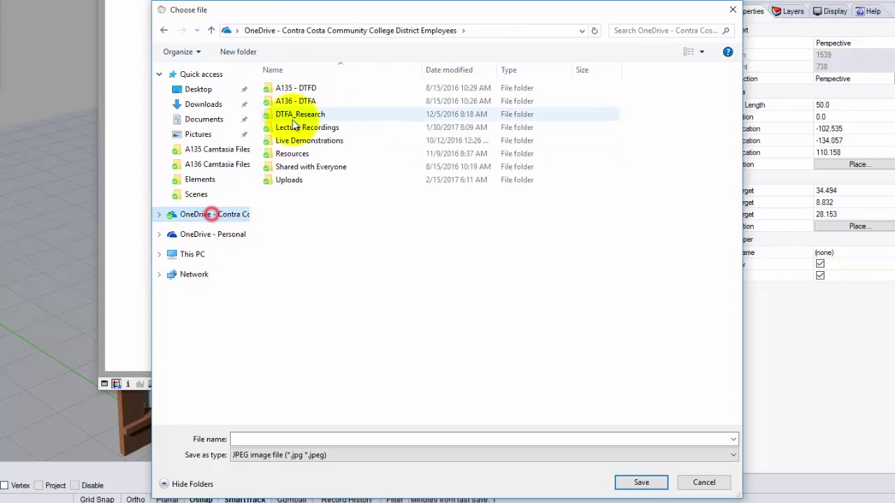
{"action": "left_click", "coordinate": [301, 138]}
{"action": "double_click", "coordinate": [300, 138]}
{"action": "double_click", "coordinate": [291, 100]}
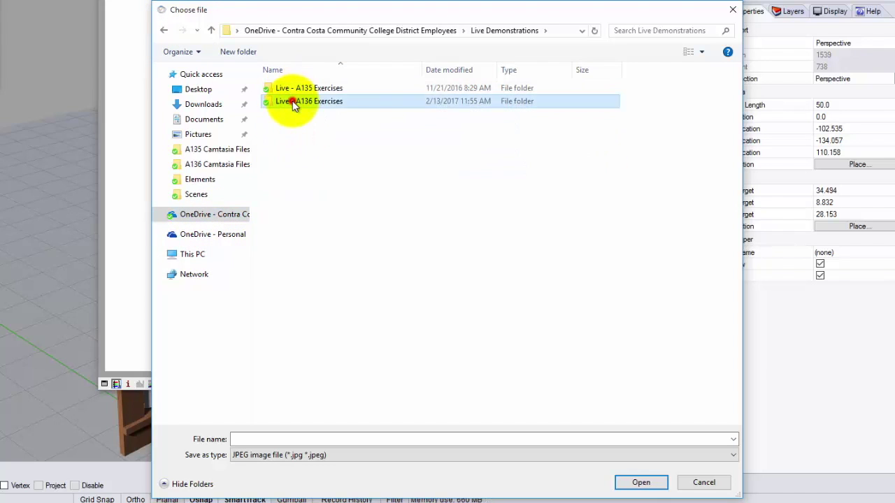
{"action": "left_click", "coordinate": [286, 168]}
{"action": "left_click", "coordinate": [286, 166]}
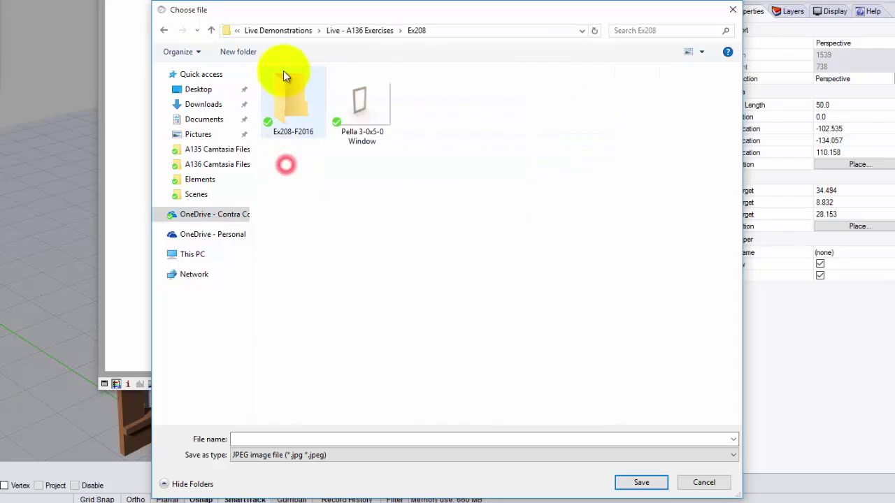
{"action": "left_click", "coordinate": [308, 211]}
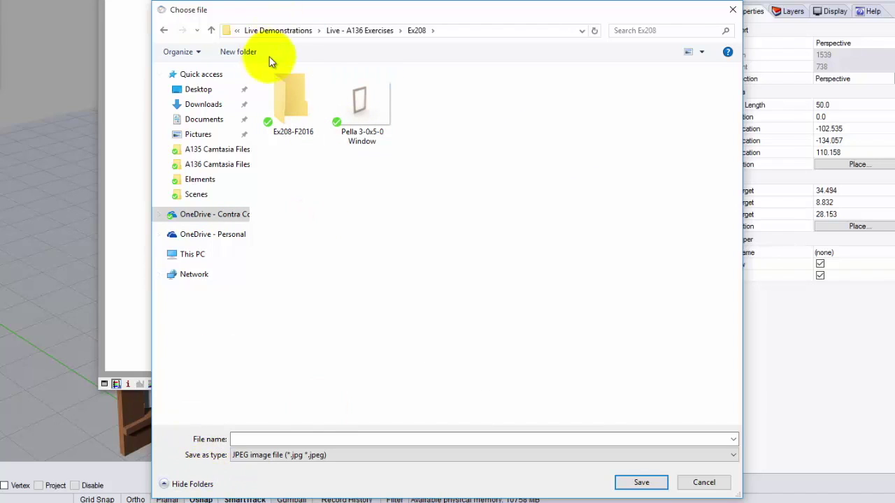
Step: Create a folder named S2017 inside Ex208 and open it
{"action": "left_click", "coordinate": [248, 52]}
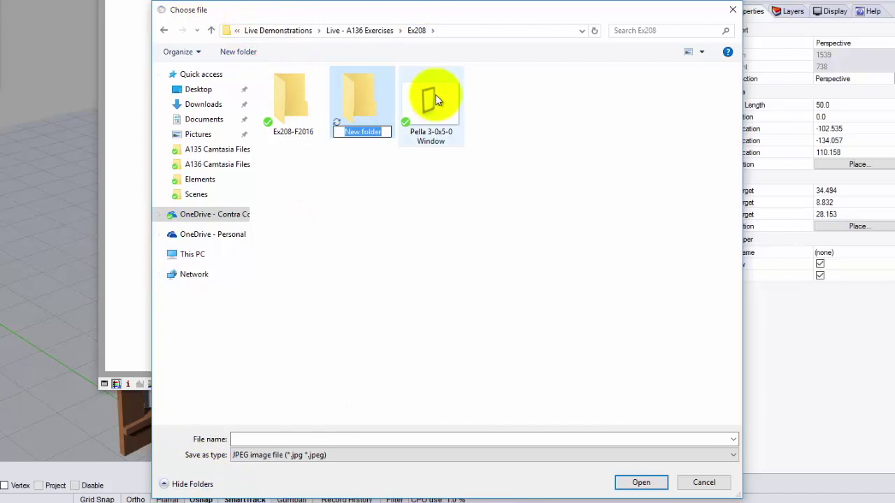
{"action": "type", "text": "E"}
{"action": "key", "text": "BackSpace"}
{"action": "type", "text": "F20"}
{"action": "key", "text": "BackSpace"}
{"action": "key", "text": "BackSpace"}
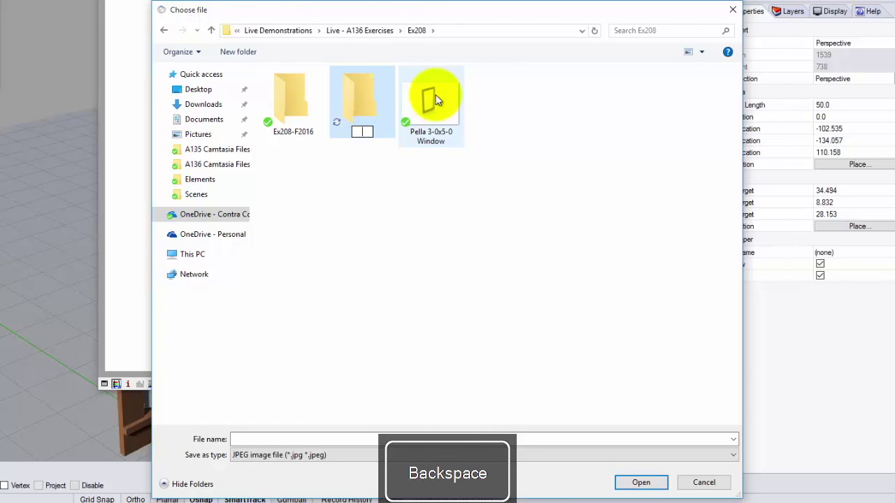
{"action": "type", "text": "S2017"}
{"action": "key", "text": "Return"}
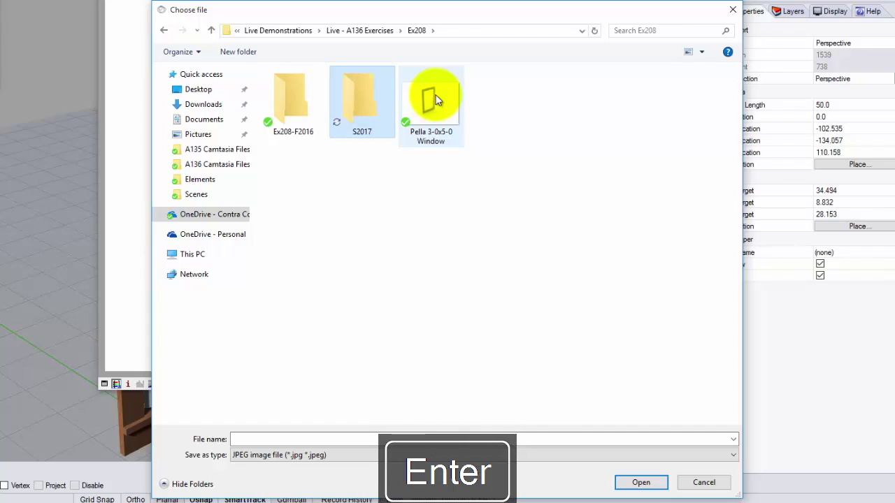
{"action": "double_click", "coordinate": [356, 89]}
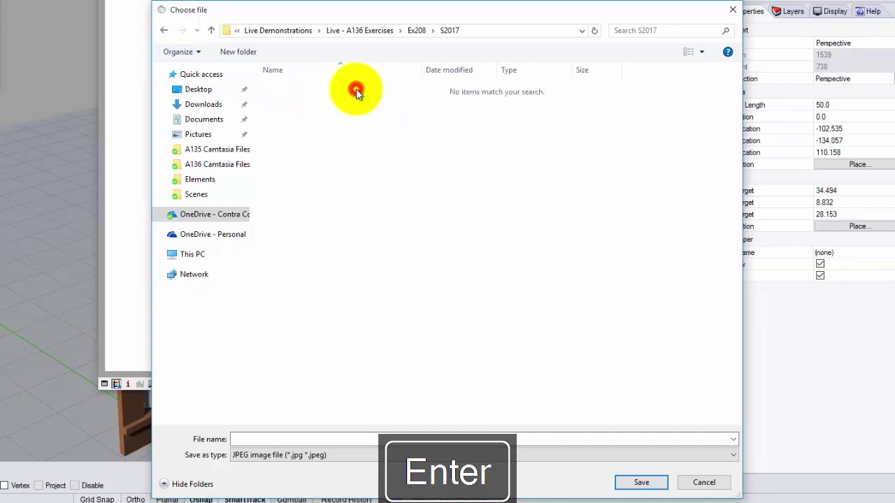
Step: Save the rendered image as a JPEG named "Andersen Casement Window - Sample" in the S2017 folder
{"action": "left_click", "coordinate": [342, 249]}
{"action": "left_click", "coordinate": [254, 439]}
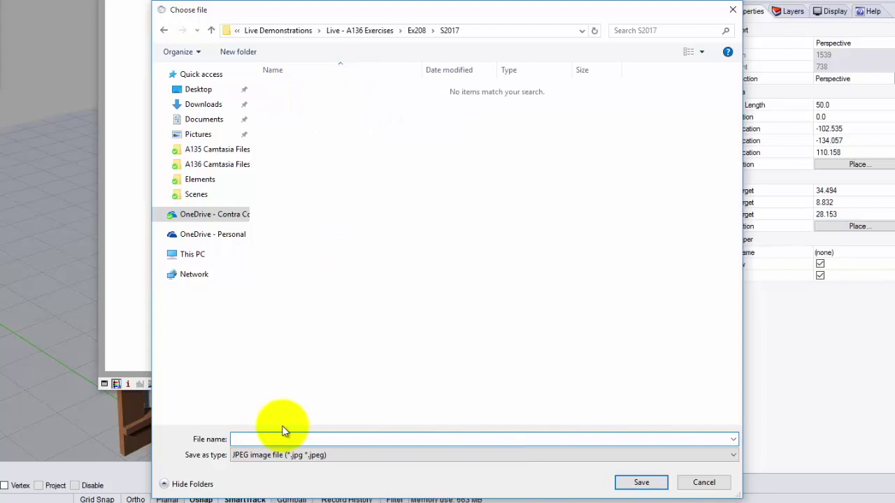
{"action": "key", "text": "BackSpace"}
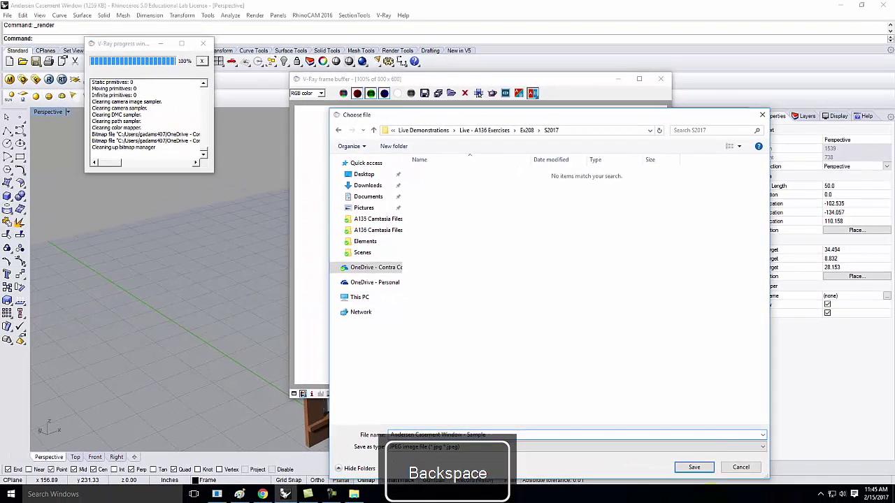
{"action": "left_click", "coordinate": [641, 483]}
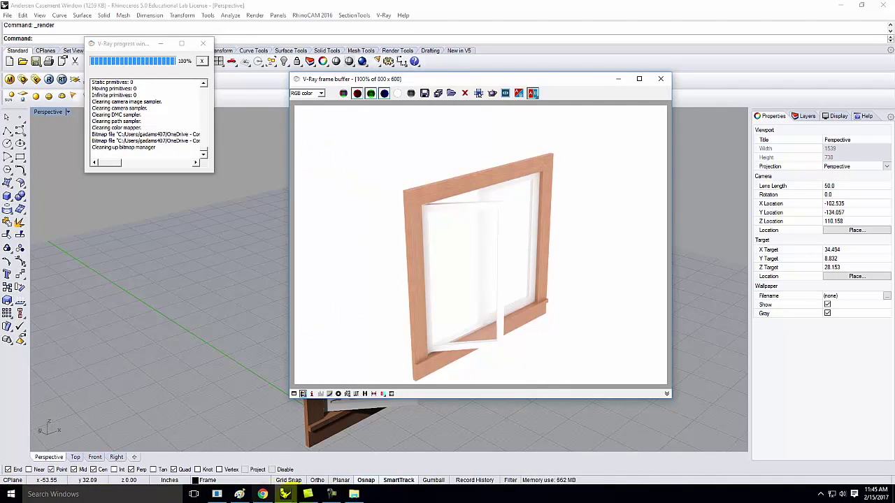
Step: Save the model as the Rhino 5 file "Andersen Casement Window" in the S2017 folder inside Ex208
{"action": "left_click", "coordinate": [61, 7]}
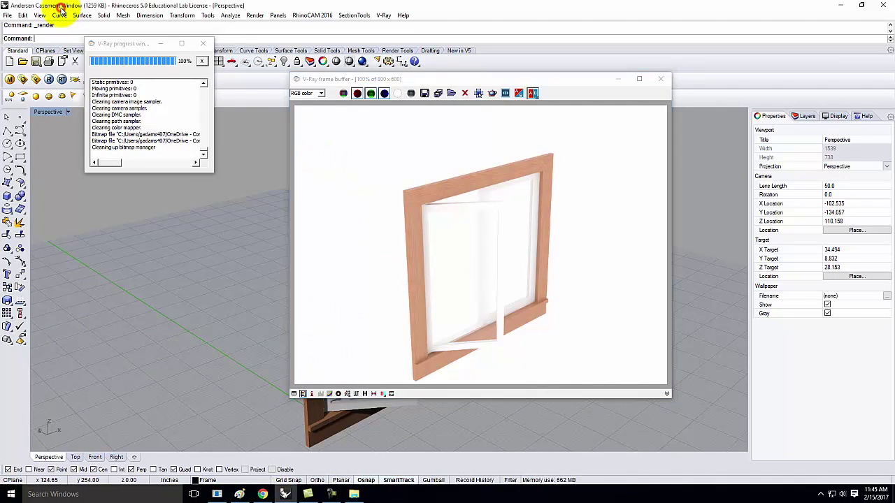
{"action": "left_click", "coordinate": [9, 14]}
{"action": "left_click", "coordinate": [23, 90]}
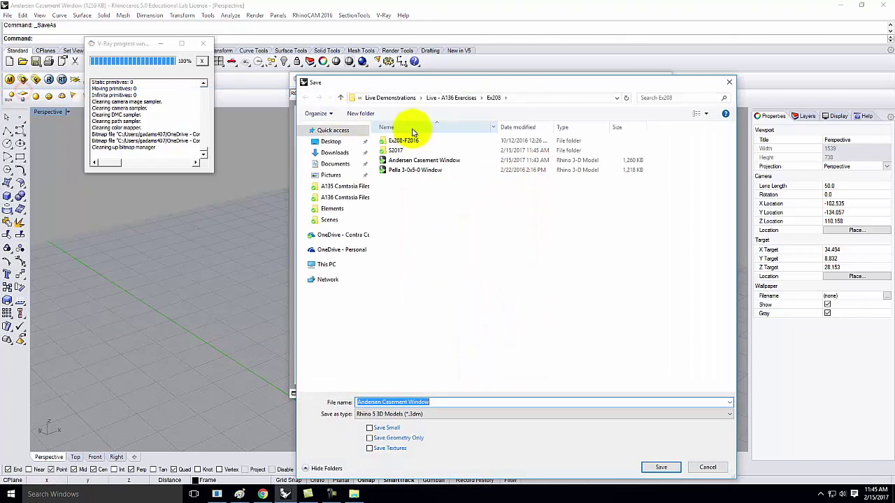
{"action": "double_click", "coordinate": [400, 150]}
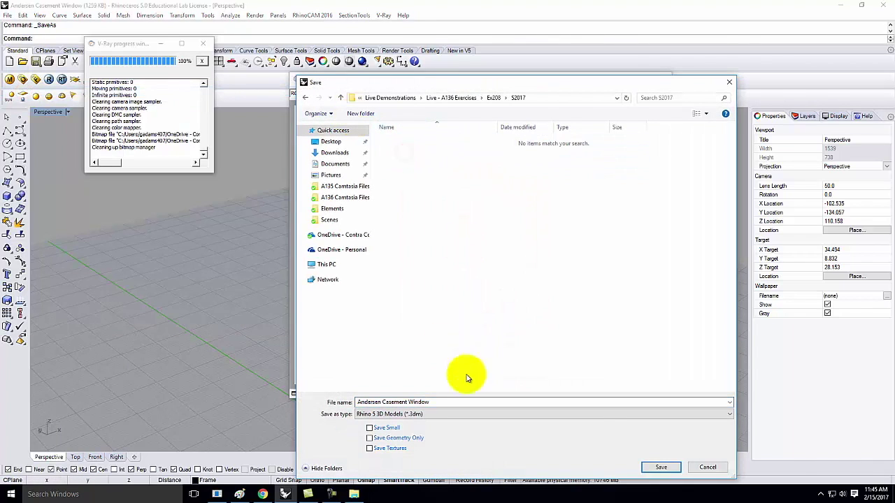
{"action": "left_click", "coordinate": [664, 467]}
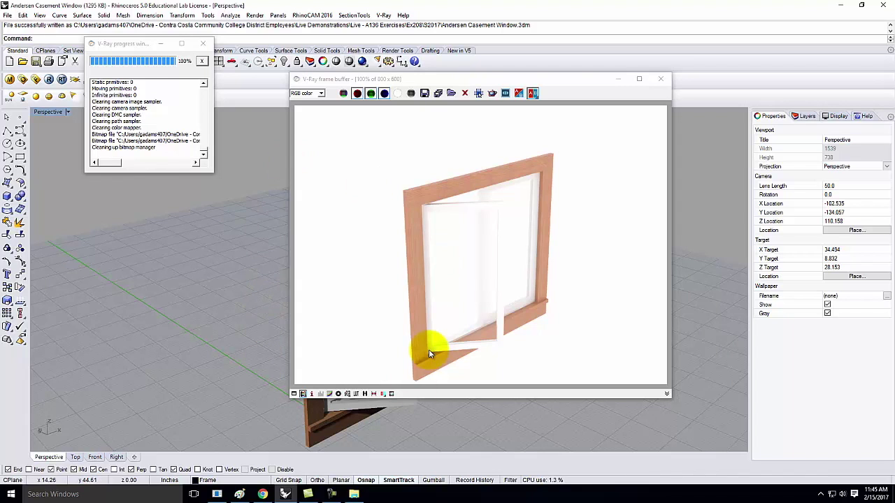
{"action": "left_click", "coordinate": [424, 92]}
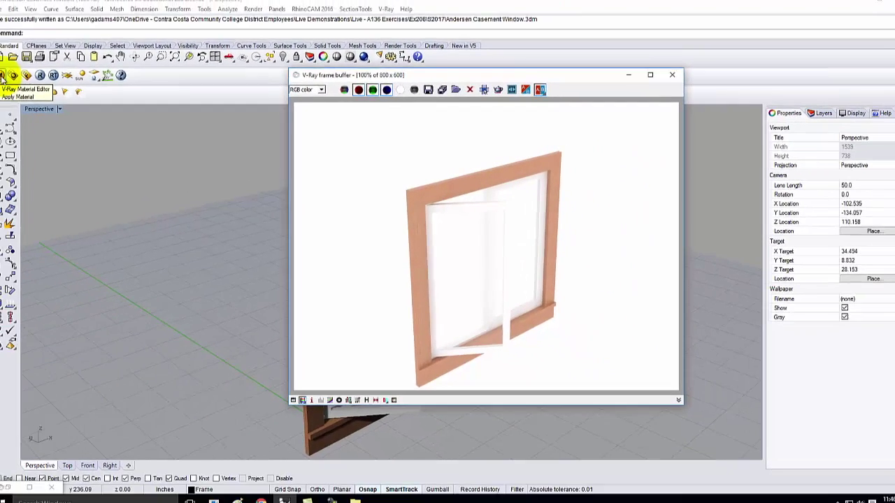
Step: Open the V-Ray material editor and start packing the Basic Glass material
{"action": "left_click", "coordinate": [11, 77]}
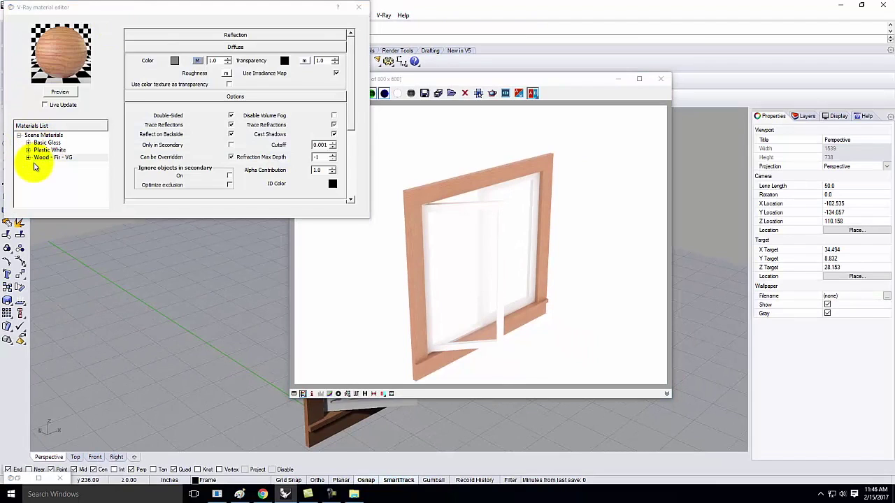
{"action": "left_click", "coordinate": [47, 144]}
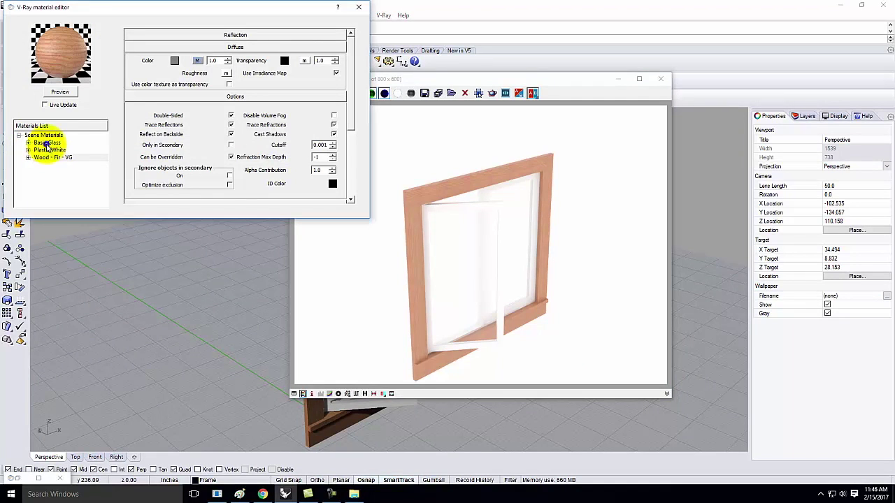
{"action": "right_click", "coordinate": [47, 145]}
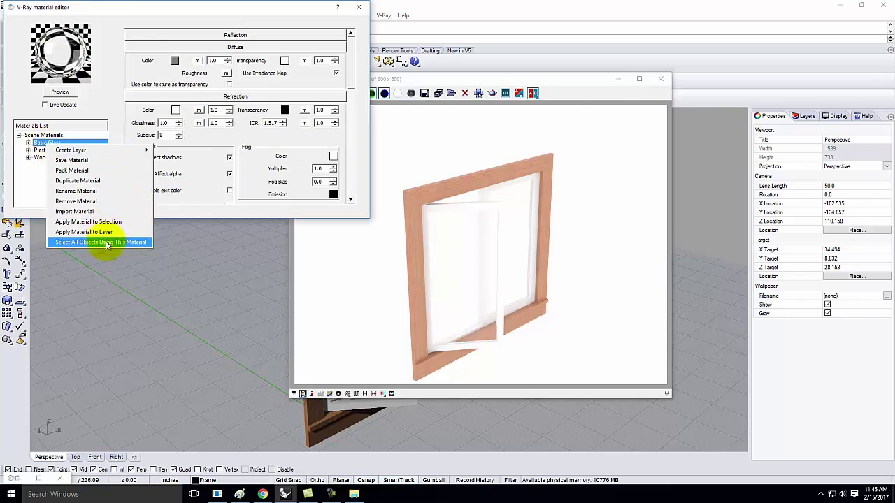
{"action": "left_click", "coordinate": [106, 172]}
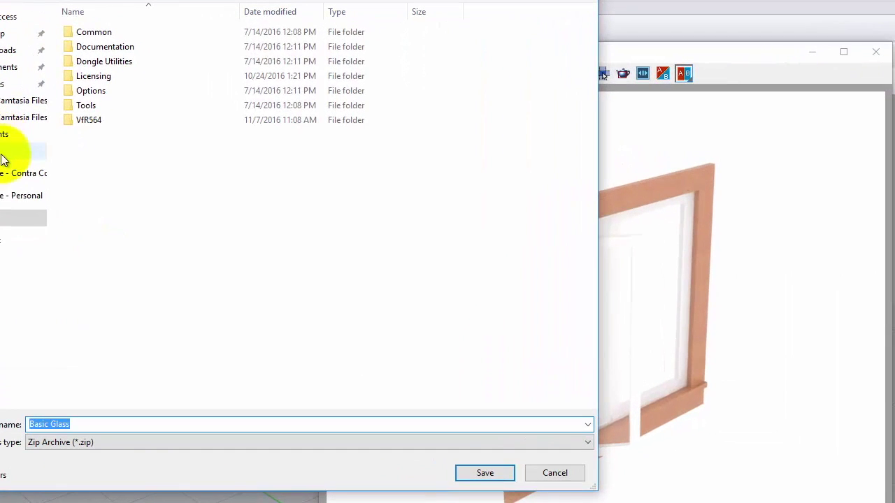
Step: Save the packed Basic Glass material as a zip archive in OneDrive's Live Demonstrations, Live - A136 Exercises, Ex208, S2017 folder
{"action": "left_click", "coordinate": [3, 181]}
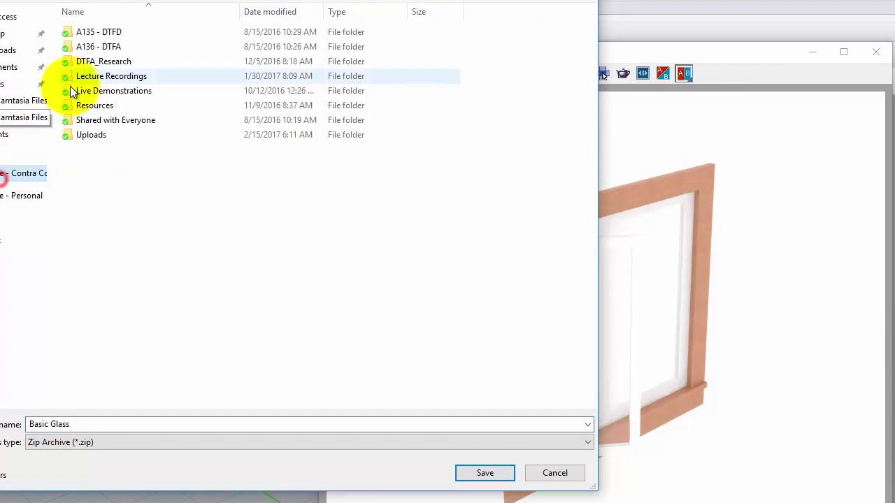
{"action": "double_click", "coordinate": [110, 45]}
{"action": "left_click", "coordinate": [3, 2]}
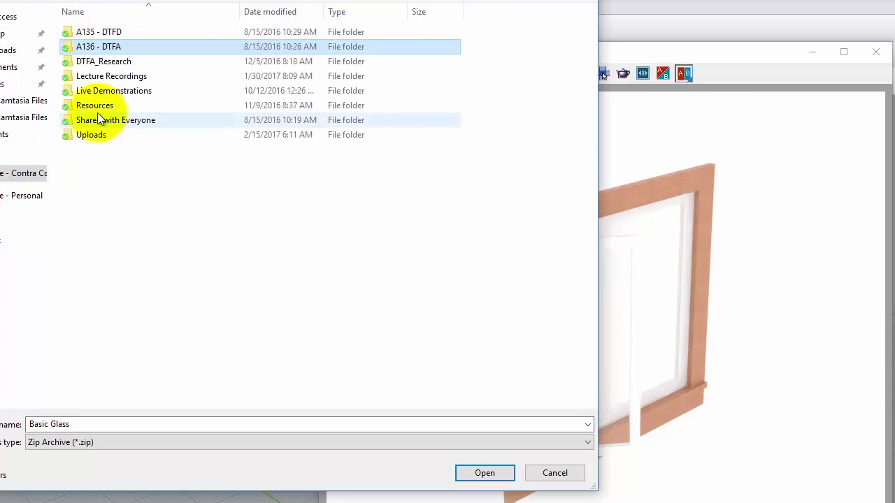
{"action": "double_click", "coordinate": [105, 91]}
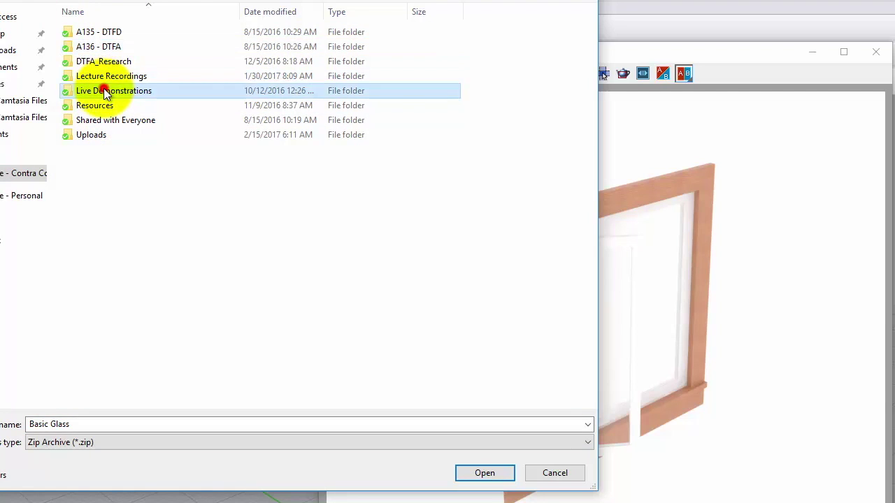
{"action": "left_click", "coordinate": [102, 46]}
{"action": "double_click", "coordinate": [102, 46]}
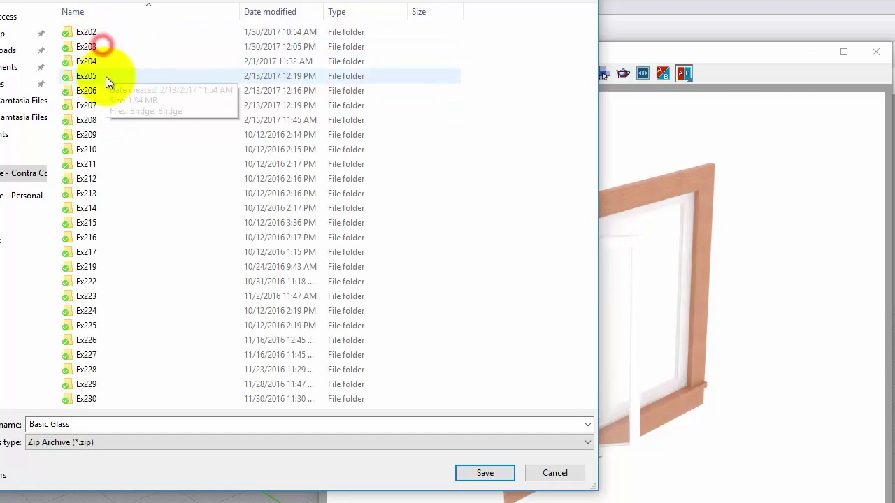
{"action": "double_click", "coordinate": [100, 116]}
{"action": "double_click", "coordinate": [171, 41]}
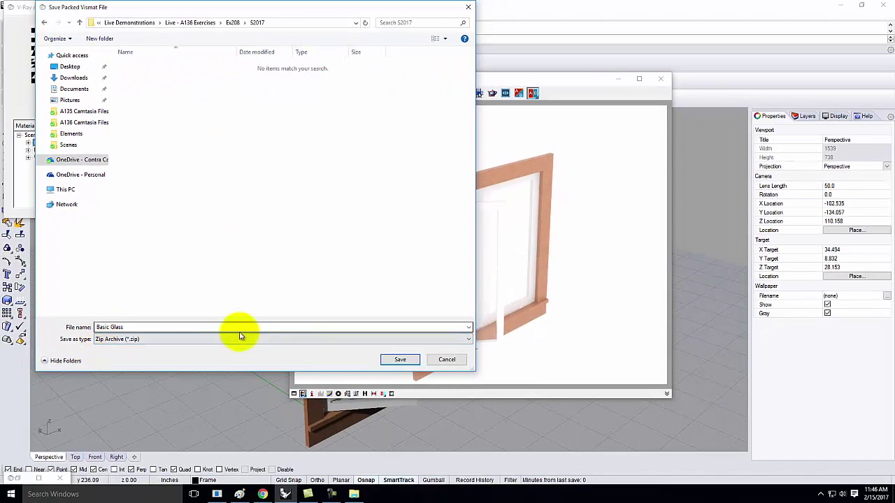
{"action": "left_click", "coordinate": [412, 377]}
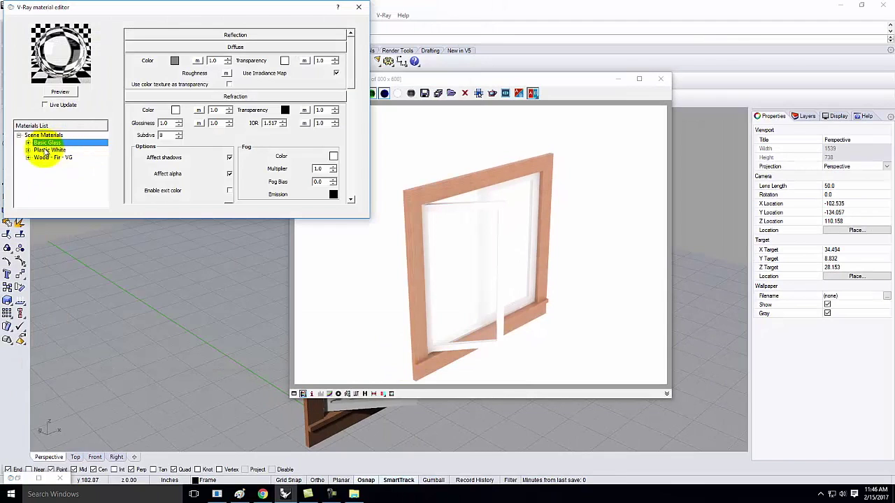
Step: Pack the Plastic White material and save it as the zip archive "Plastic White" in S2017
{"action": "left_click", "coordinate": [47, 150]}
{"action": "right_click", "coordinate": [47, 149]}
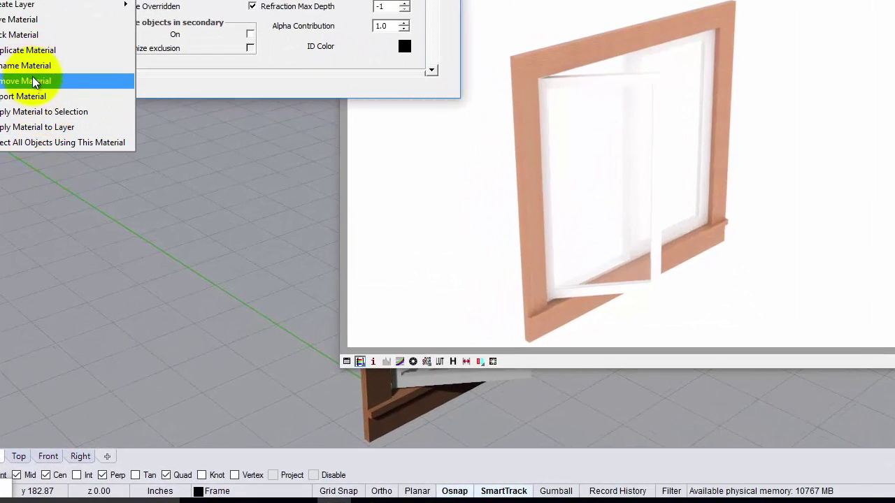
{"action": "left_click", "coordinate": [31, 34]}
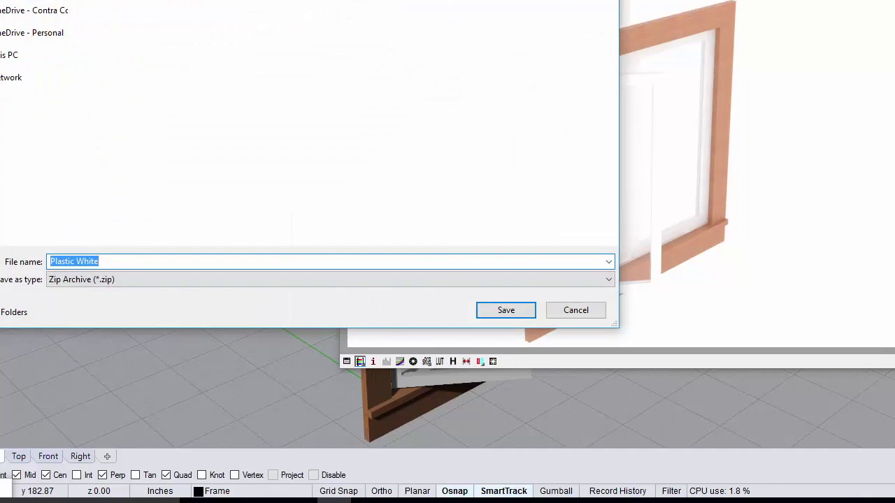
{"action": "left_click", "coordinate": [510, 312]}
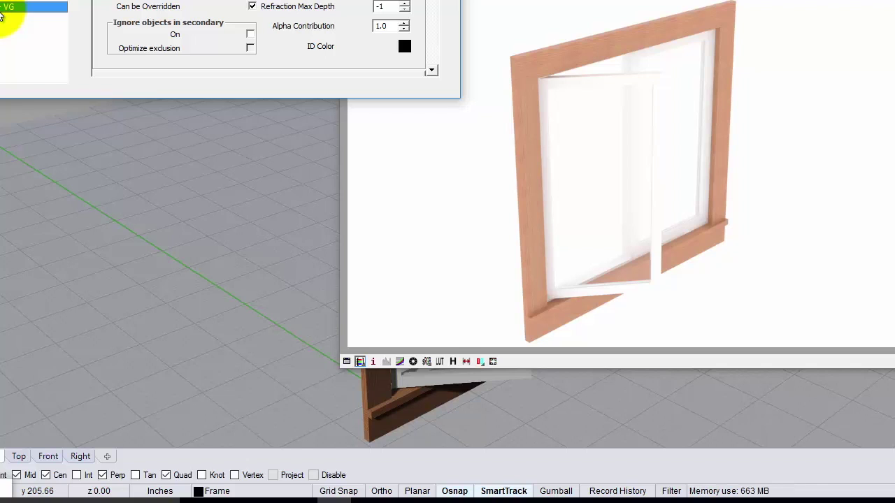
Step: Pack the Wood - Fir - VG material as a zip archive in S2017 and close the material editor
{"action": "right_click", "coordinate": [2, 16]}
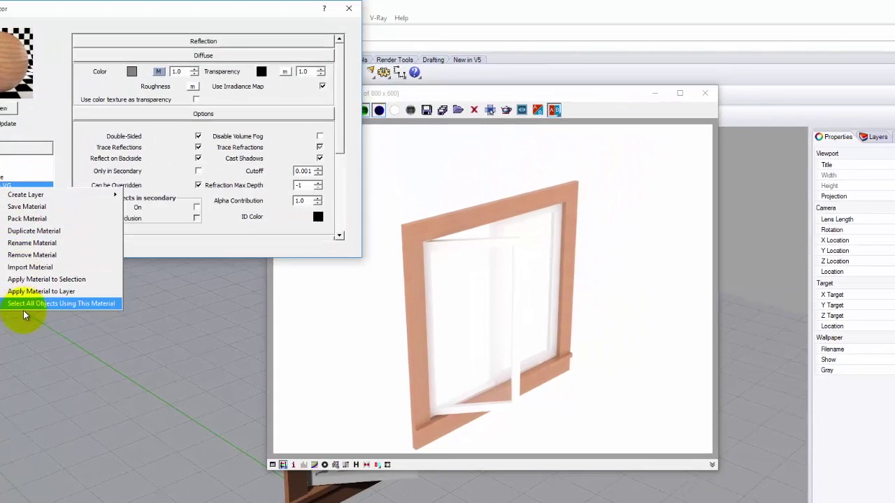
{"action": "left_click", "coordinate": [32, 222]}
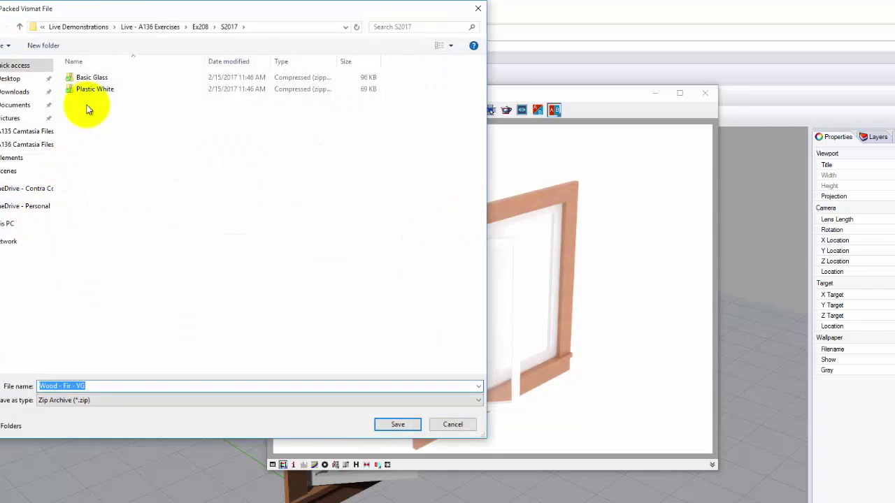
{"action": "left_click", "coordinate": [396, 424]}
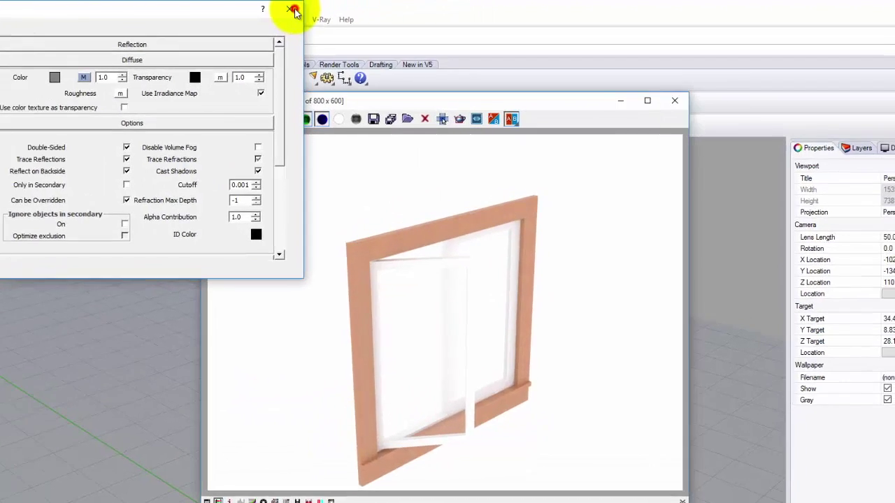
{"action": "left_click", "coordinate": [349, 9]}
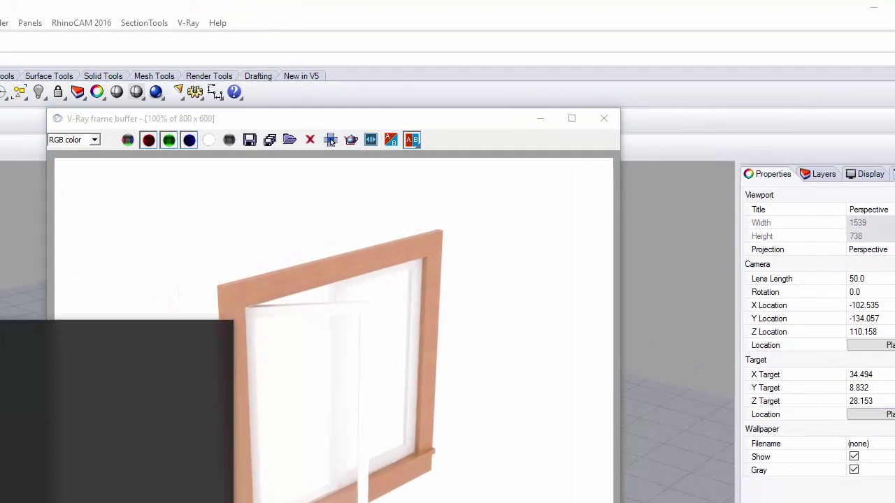
Step: Switch to a new File Explorer window and open OneDrive's Live Demonstrations, Live - A136 Exercises, Ex208, S2017 folder
{"action": "key", "text": "super+e"}
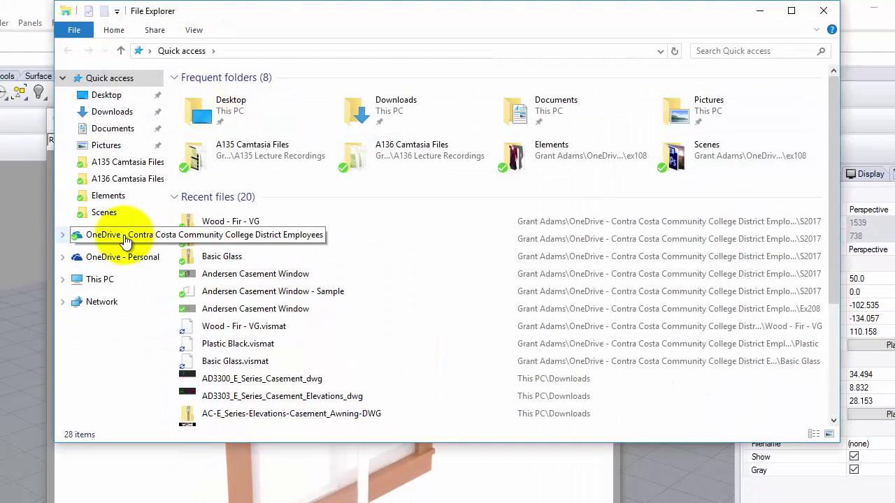
{"action": "left_click", "coordinate": [123, 234]}
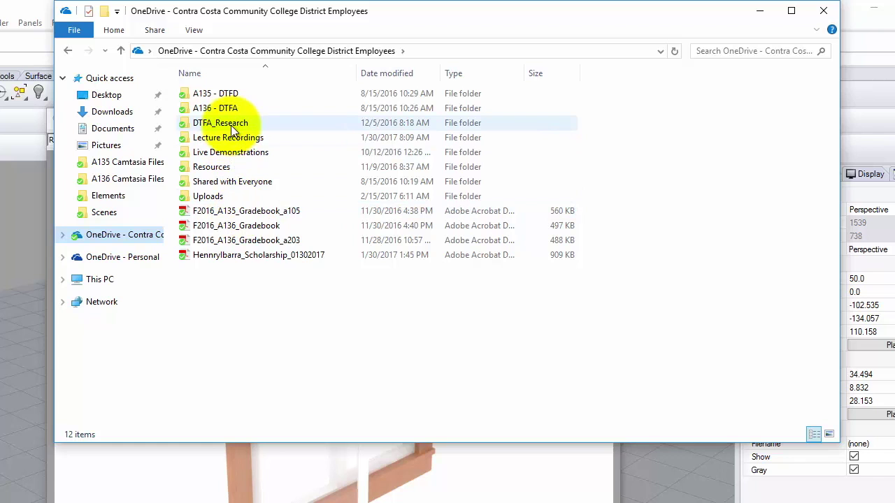
{"action": "double_click", "coordinate": [227, 153]}
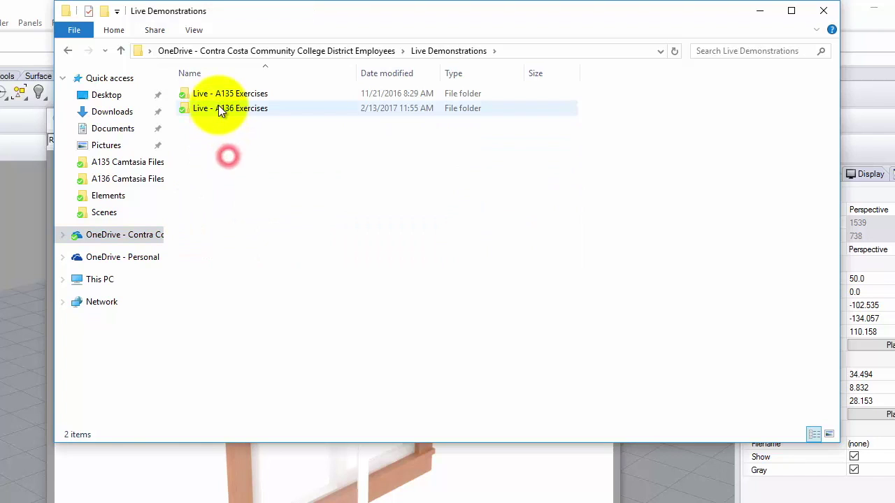
{"action": "double_click", "coordinate": [218, 108]}
{"action": "double_click", "coordinate": [209, 183]}
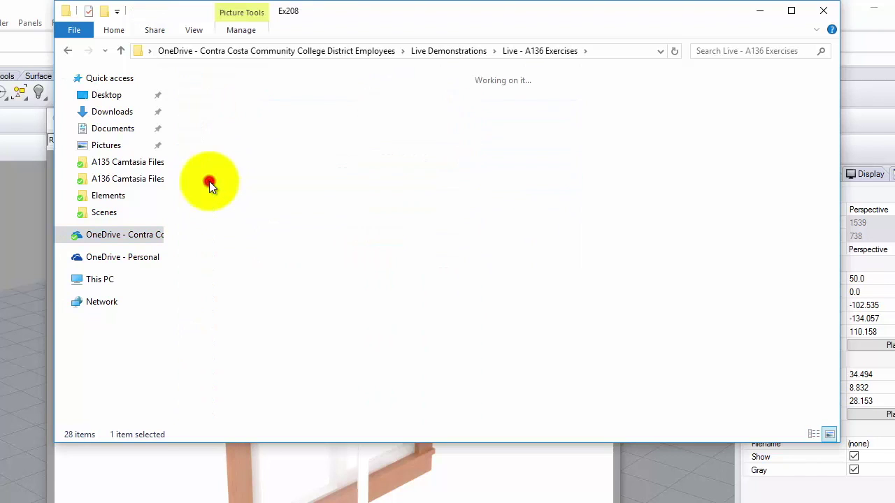
{"action": "double_click", "coordinate": [297, 121]}
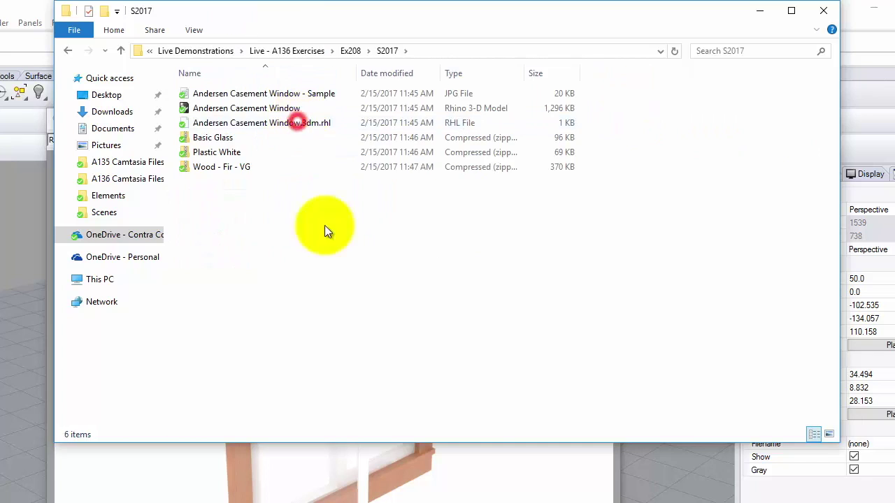
Step: Check the saved files in S2017 one by one: the sample JPEG, Rhino model, RHL file and packed material archives
{"action": "left_click", "coordinate": [255, 93]}
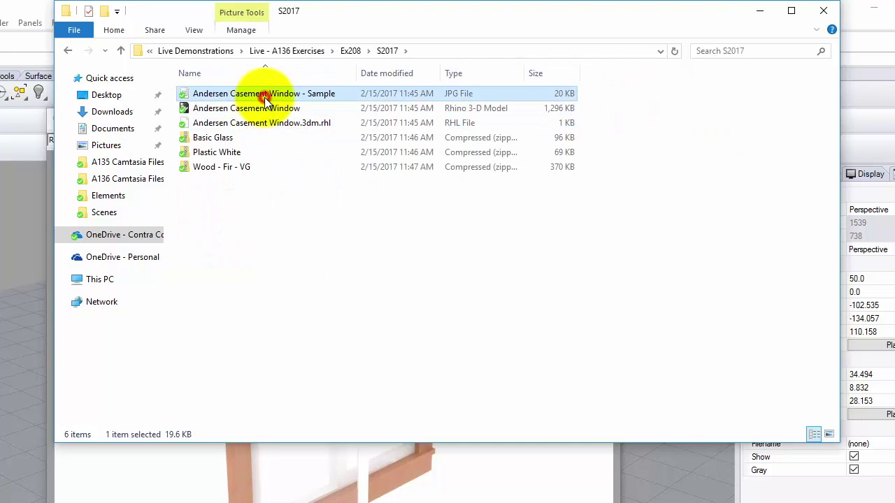
{"action": "left_click", "coordinate": [259, 110]}
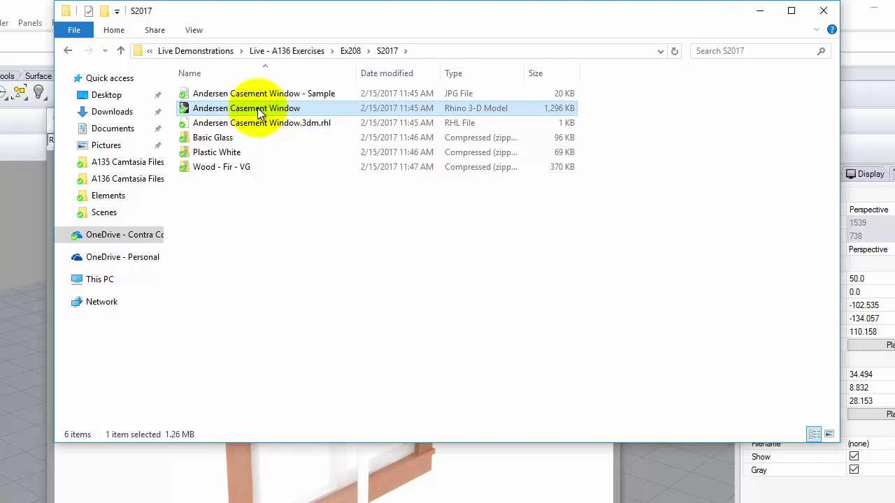
{"action": "left_click", "coordinate": [266, 131]}
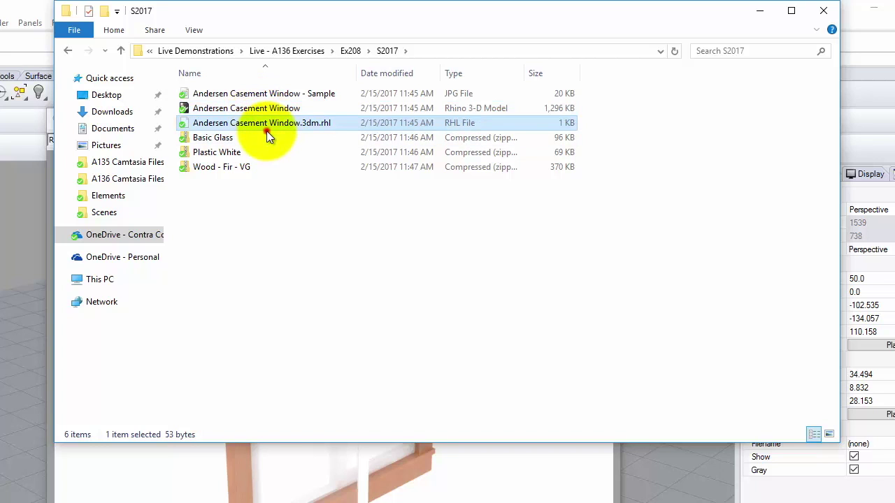
{"action": "left_click", "coordinate": [265, 139]}
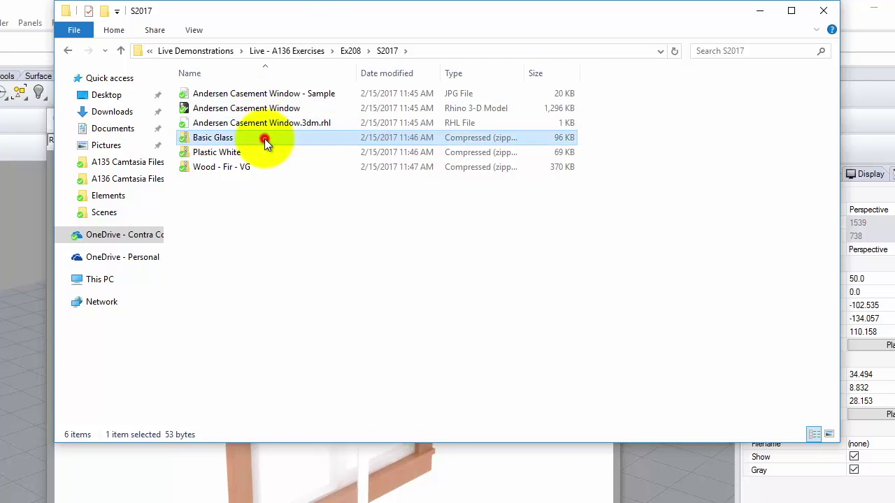
{"action": "left_click", "coordinate": [264, 150]}
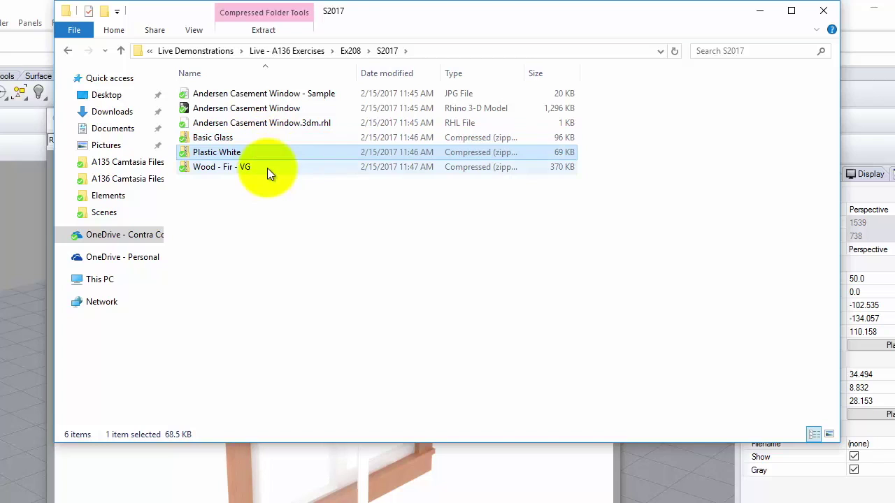
{"action": "left_click", "coordinate": [267, 168]}
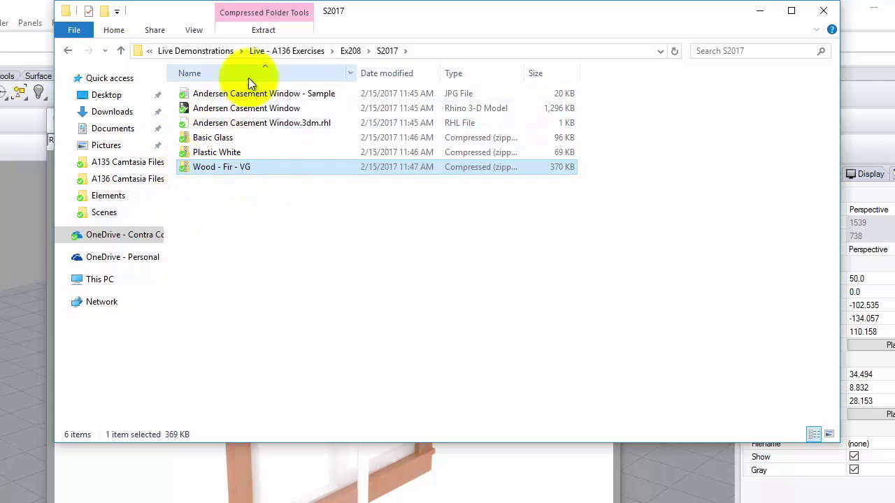
Step: Select the sample JPEG, the Rhino model and the three packed material archives together, leaving out the RHL file
{"action": "left_click", "coordinate": [237, 99]}
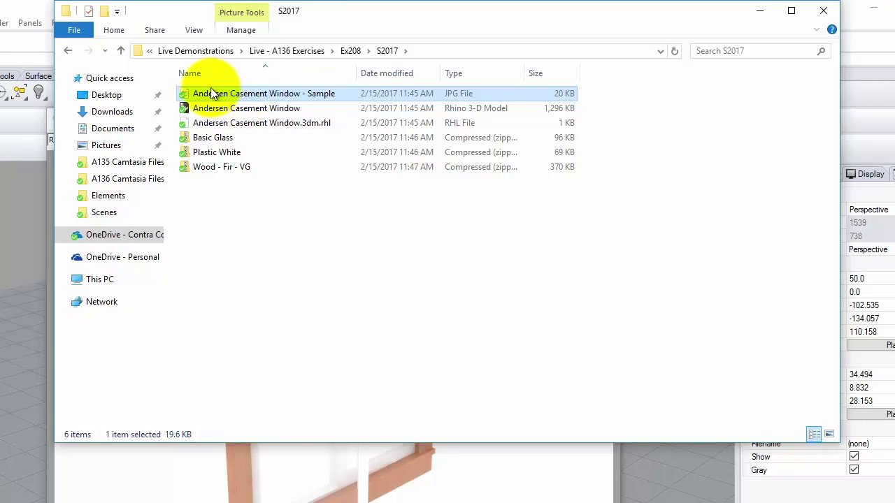
{"action": "left_click", "coordinate": [227, 112]}
{"action": "left_click", "coordinate": [203, 138], "text": "ctrl"}
{"action": "left_click", "coordinate": [207, 153], "text": "ctrl"}
{"action": "left_click", "coordinate": [209, 166], "text": "ctrl"}
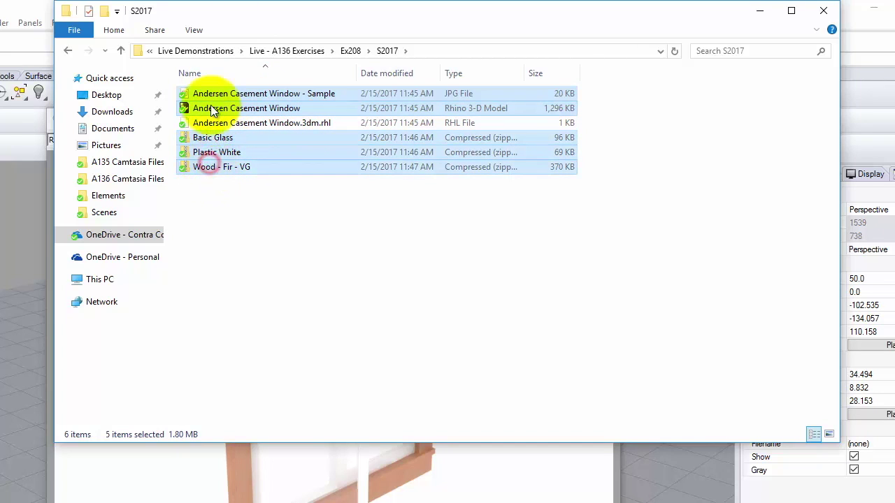
Step: Compress the five selected files into one zip archive named Andersen Casement Window in S2017
{"action": "right_click", "coordinate": [212, 158]}
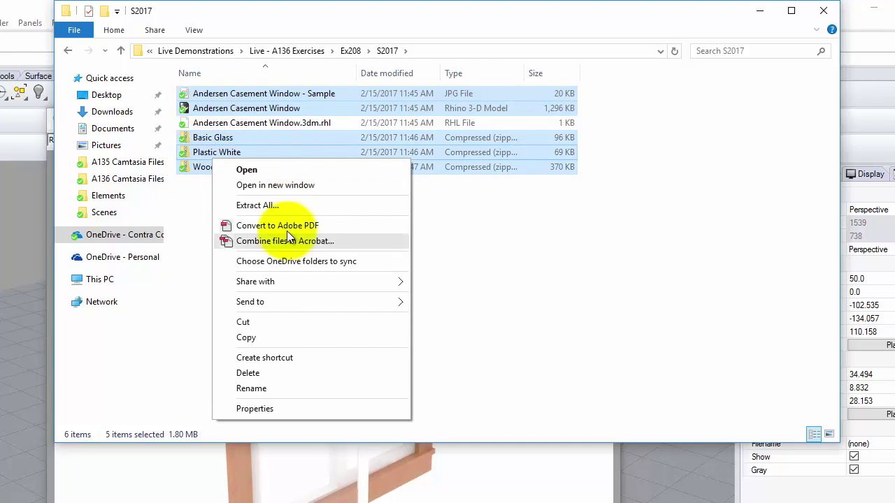
{"action": "mouse_move", "coordinate": [285, 303]}
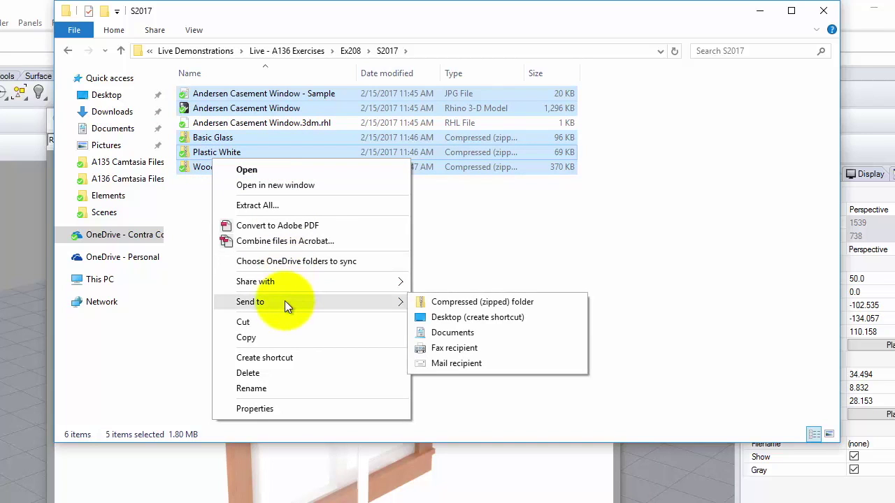
{"action": "left_click", "coordinate": [482, 303]}
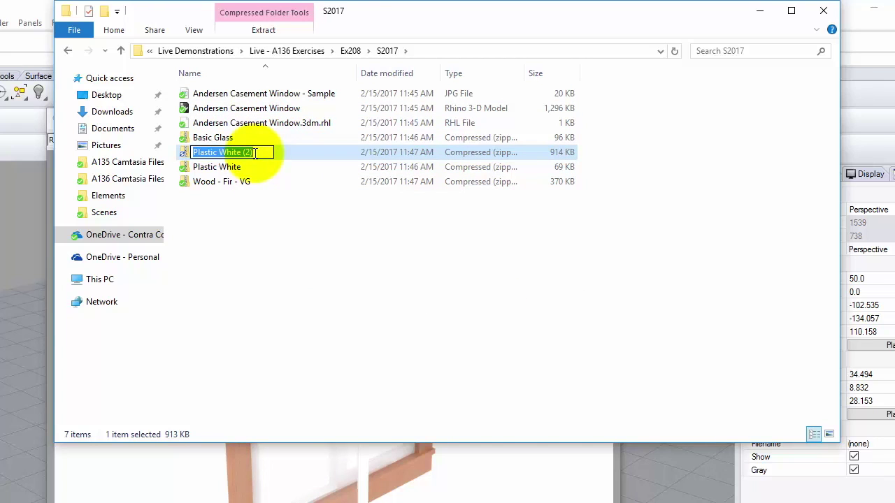
{"action": "type", "text": "Andersen Casement"}
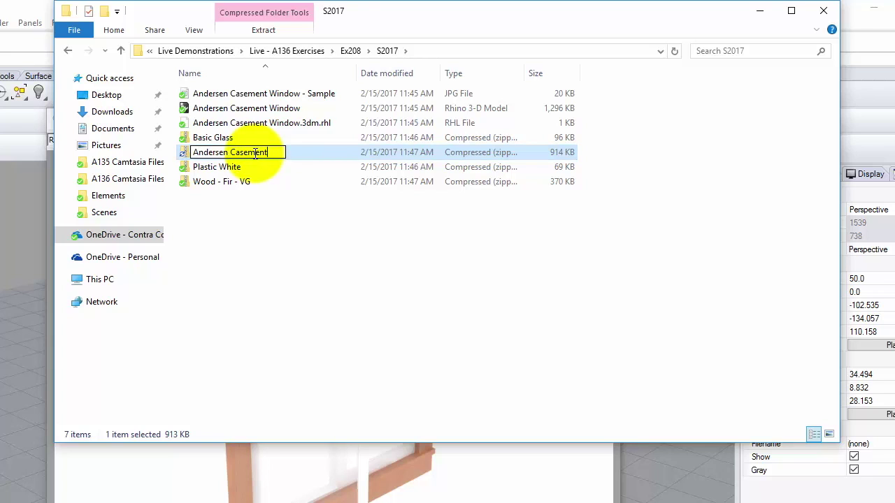
{"action": "type", "text": " Window"}
{"action": "key", "text": "Return"}
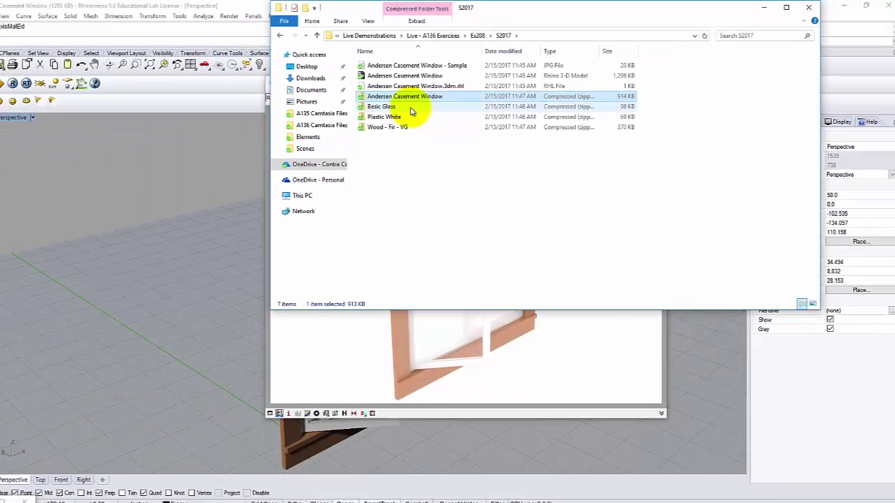
Step: Switch to Chrome and start a new post titled "Andersen Casement Window" on the Digital Tools For Designers & Architects WordPress site
{"action": "left_click", "coordinate": [263, 495]}
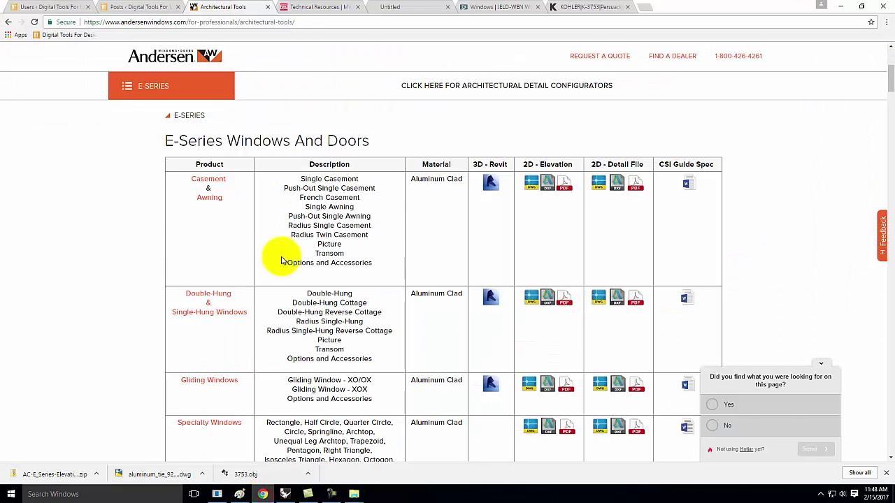
{"action": "left_click", "coordinate": [43, 8]}
{"action": "mouse_move", "coordinate": [32, 53]}
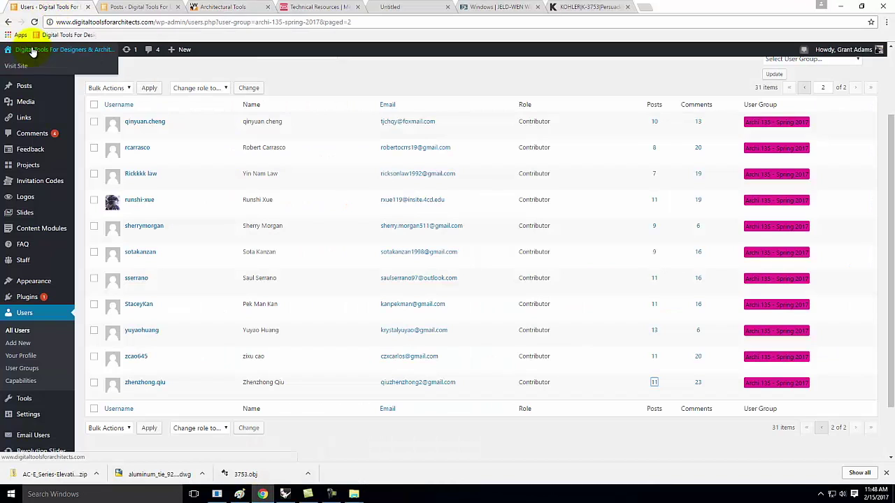
{"action": "mouse_move", "coordinate": [182, 52]}
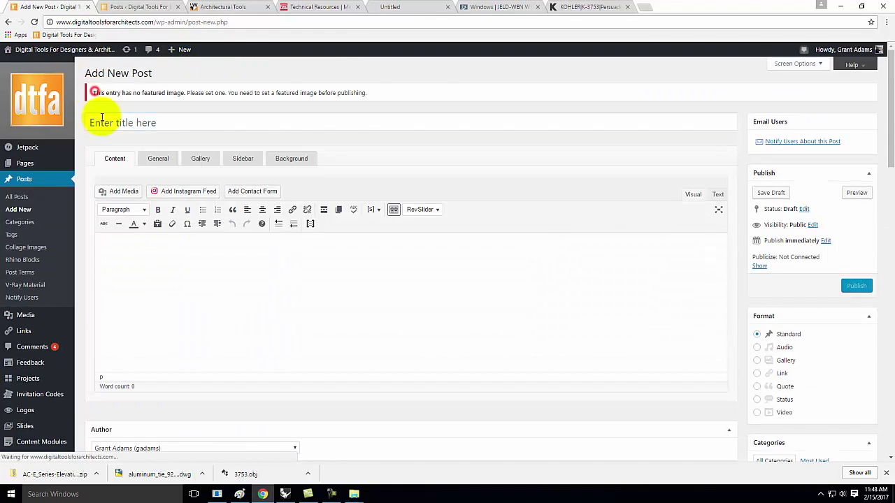
{"action": "left_click", "coordinate": [102, 120]}
{"action": "type", "text": "Andersent"}
{"action": "key", "text": "BackSpace"}
{"action": "type", "text": "Casement Window"}
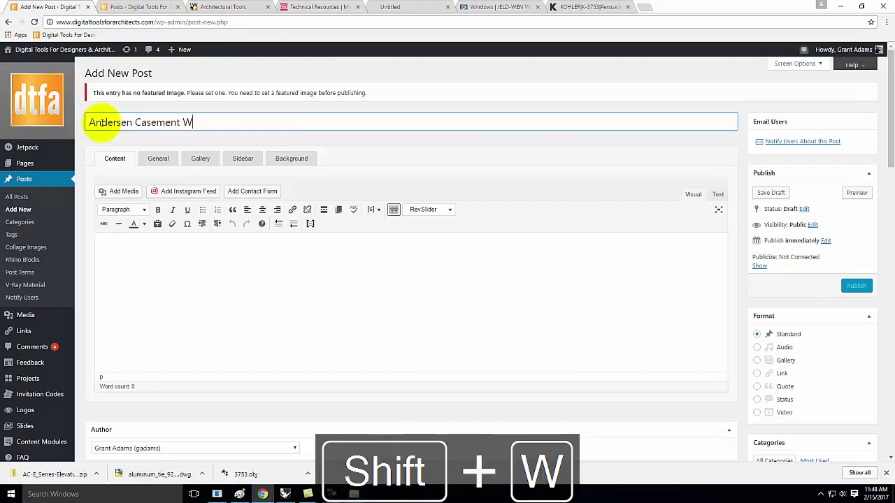
Step: Start a media upload for the post body and browse to the S2017 folder in Live - A136 Exercises, Ex208
{"action": "left_click", "coordinate": [114, 241]}
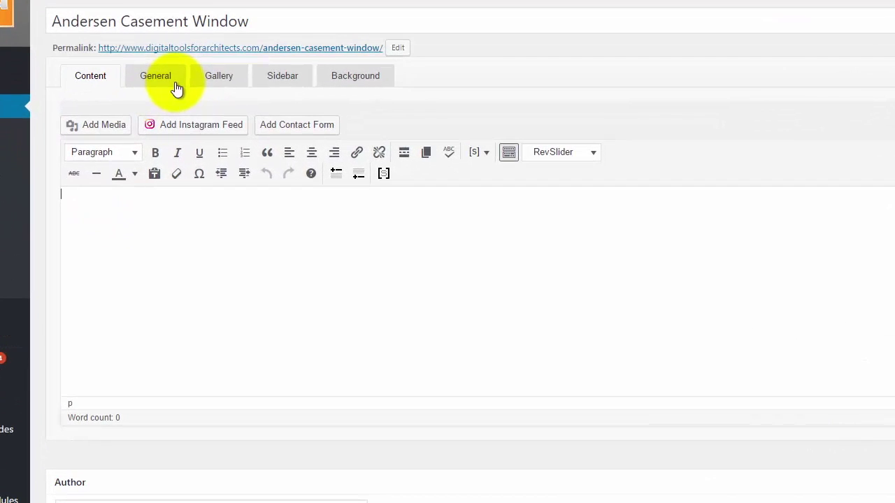
{"action": "left_click", "coordinate": [114, 124]}
{"action": "left_click", "coordinate": [105, 1]}
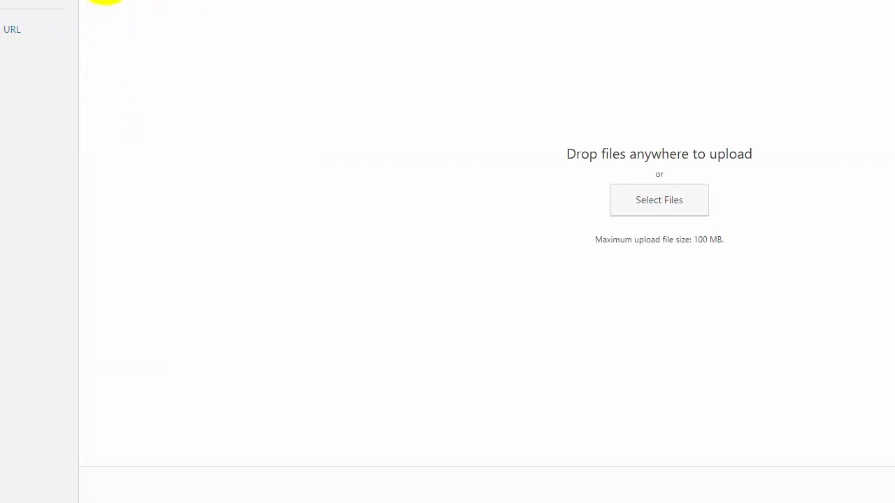
{"action": "left_click", "coordinate": [635, 202]}
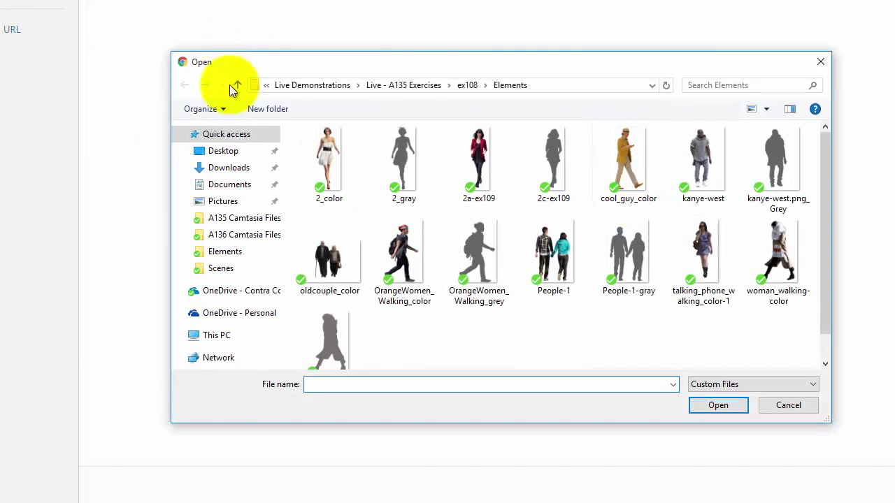
{"action": "left_click", "coordinate": [294, 85]}
{"action": "left_click", "coordinate": [325, 163]}
{"action": "double_click", "coordinate": [325, 164]}
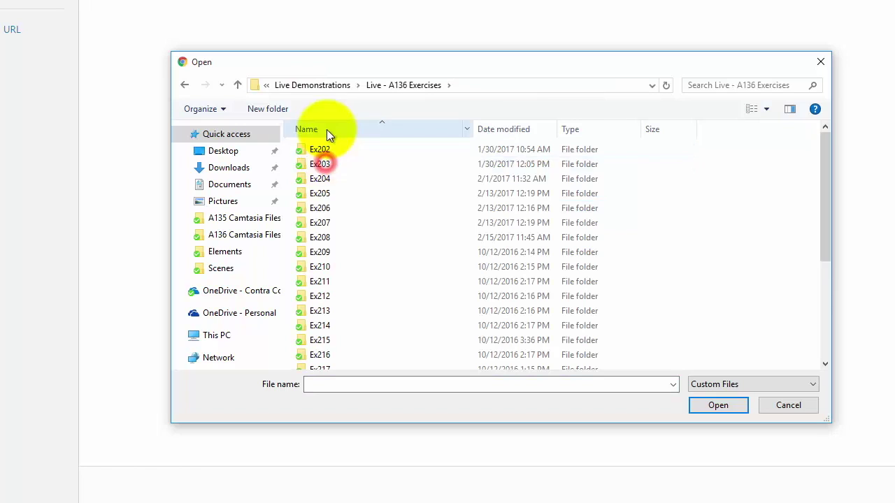
{"action": "double_click", "coordinate": [335, 241]}
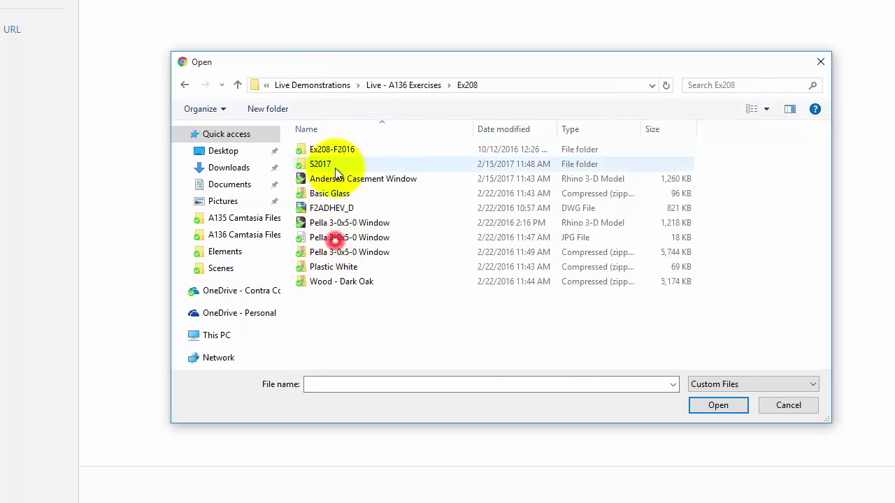
{"action": "double_click", "coordinate": [335, 163]}
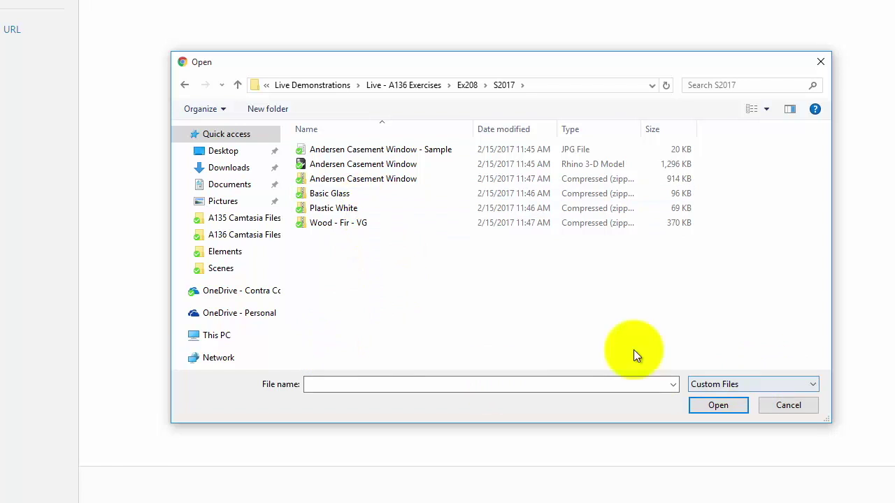
Step: Upload the Andersen Casement Window zip archive and insert its media file link into the post
{"action": "left_click", "coordinate": [374, 183]}
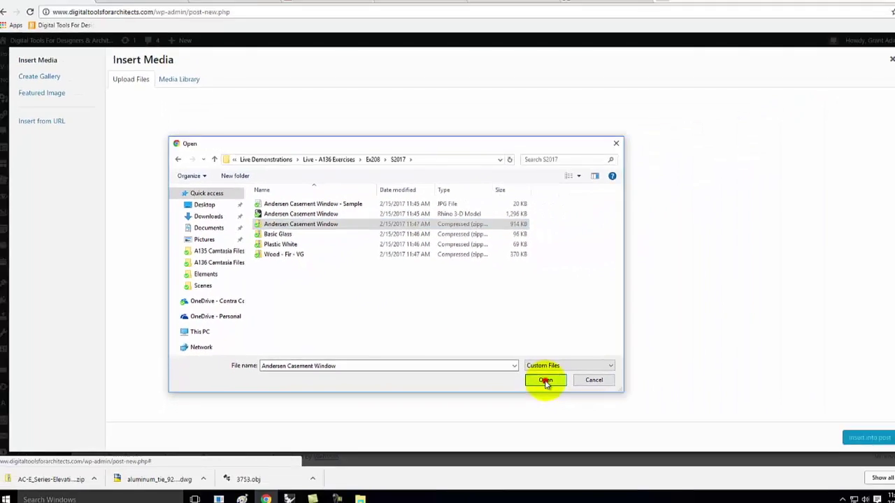
{"action": "left_click", "coordinate": [718, 405]}
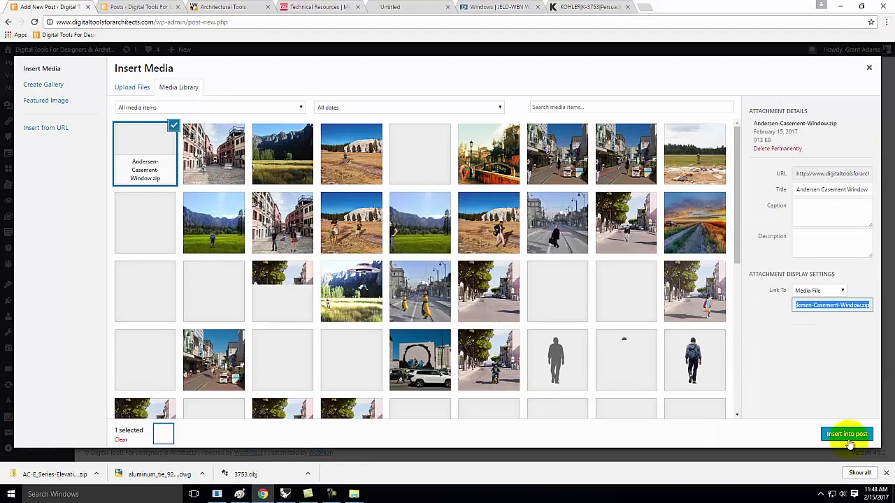
{"action": "left_click", "coordinate": [846, 433]}
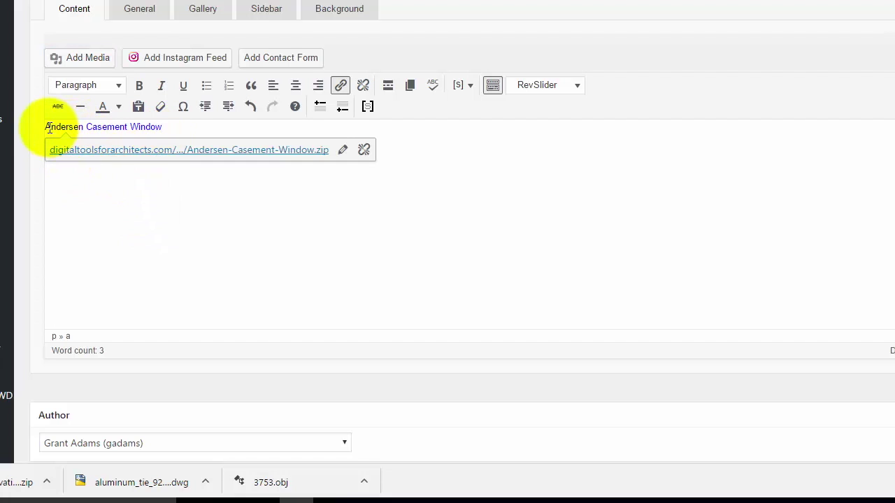
Step: Add the line "Download Andersent Casement Window Package Including Materials:" above the zip link in the post body
{"action": "key", "text": "Return"}
{"action": "key", "text": "Up"}
{"action": "type", "text": "Download "}
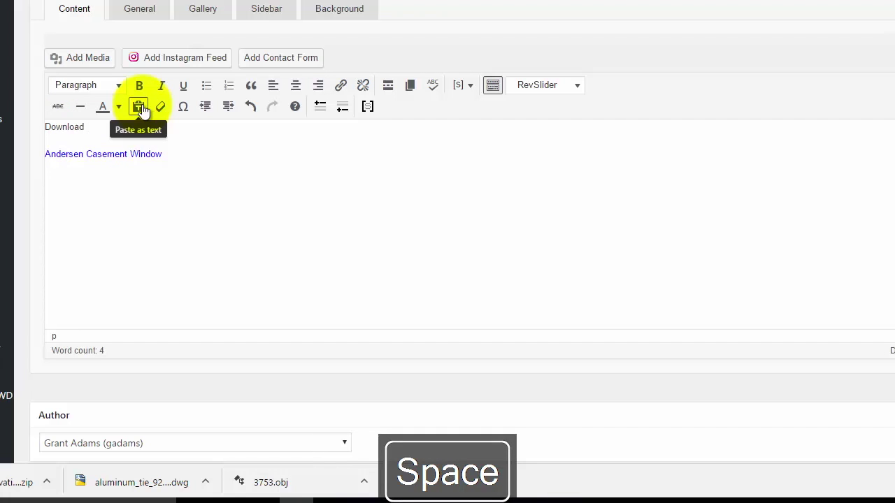
{"action": "type", "text": "An"}
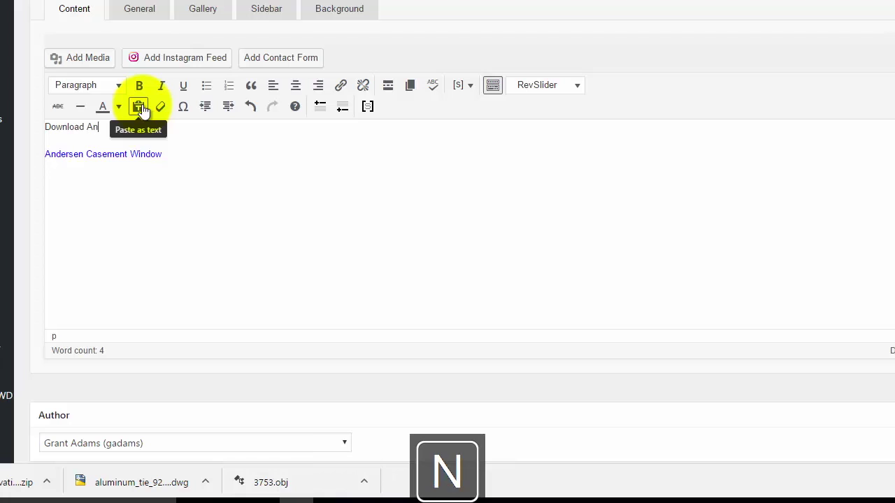
{"action": "type", "text": "dersen Casement"}
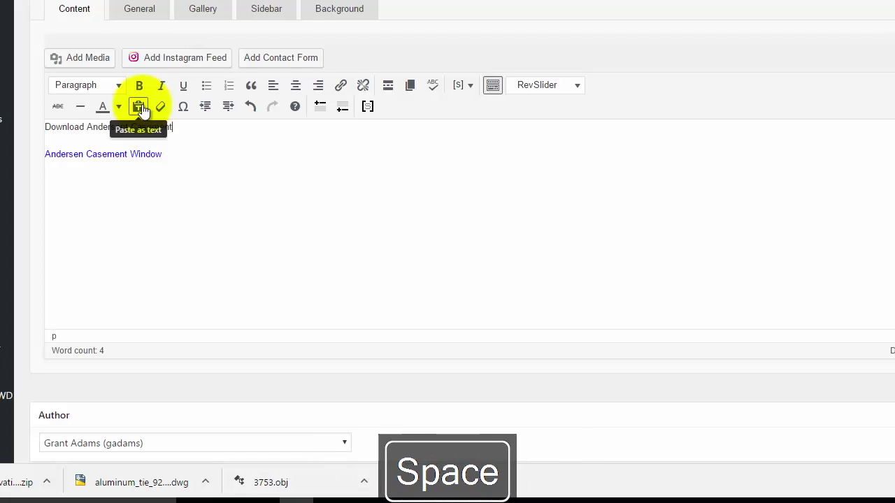
{"action": "type", "text": " Window Package Including Materia"}
{"action": "key", "text": "BackSpace"}
{"action": "type", "text": "als"}
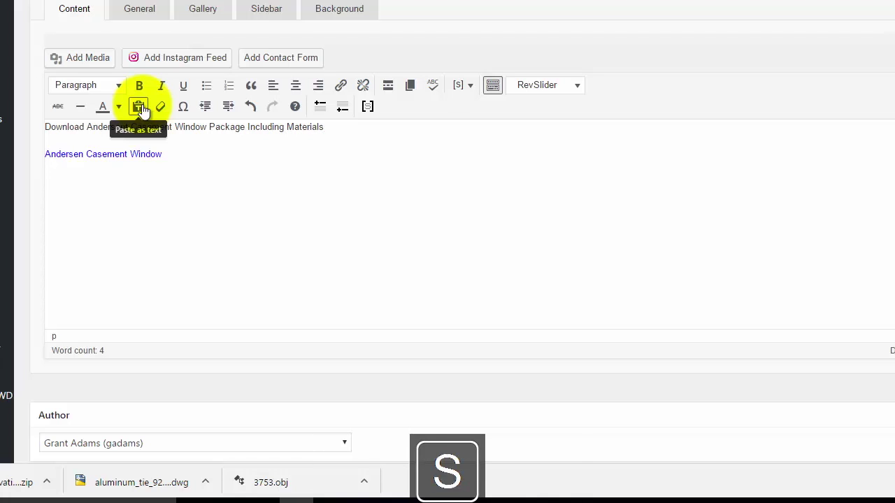
{"action": "type", "text": ":"}
Step: Format the Andersen Casement Window zip link as a bulleted list item
{"action": "left_click", "coordinate": [45, 154]}
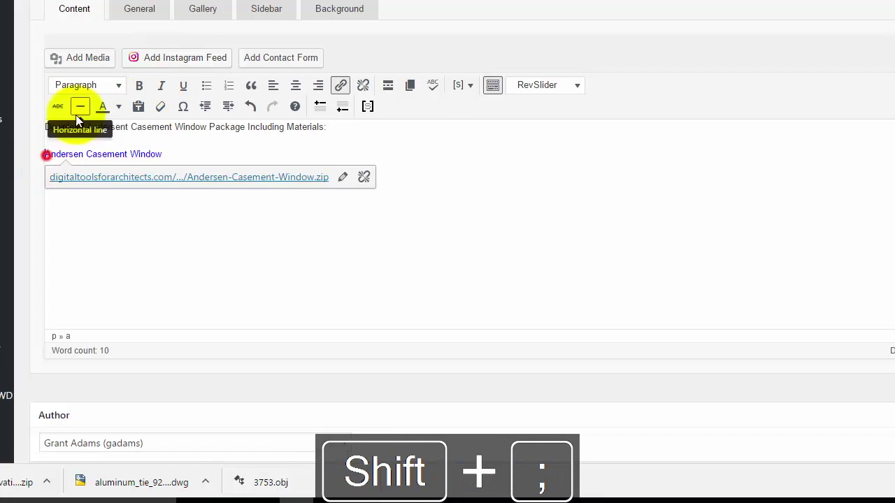
{"action": "left_click", "coordinate": [208, 91]}
{"action": "left_click", "coordinate": [224, 204]}
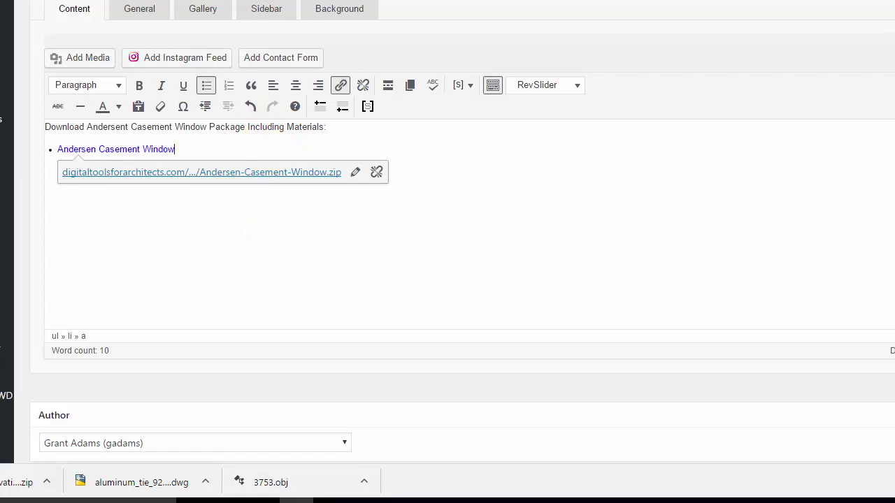
Step: Upload the Andersen Casement Window - Sample JPEG from S2017 and set it as the post's featured image
{"action": "scroll", "coordinate": [746, 278], "scroll_direction": "down", "scroll_amount": 10}
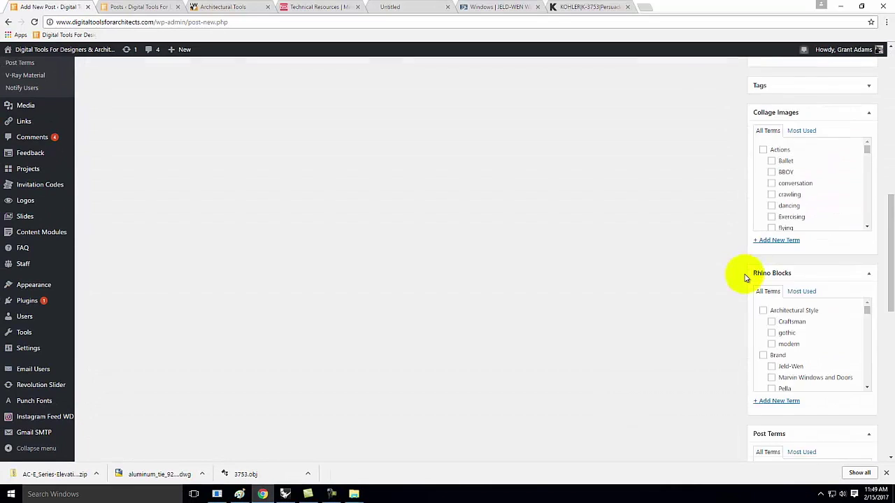
{"action": "scroll", "coordinate": [745, 278], "scroll_direction": "down", "scroll_amount": 5}
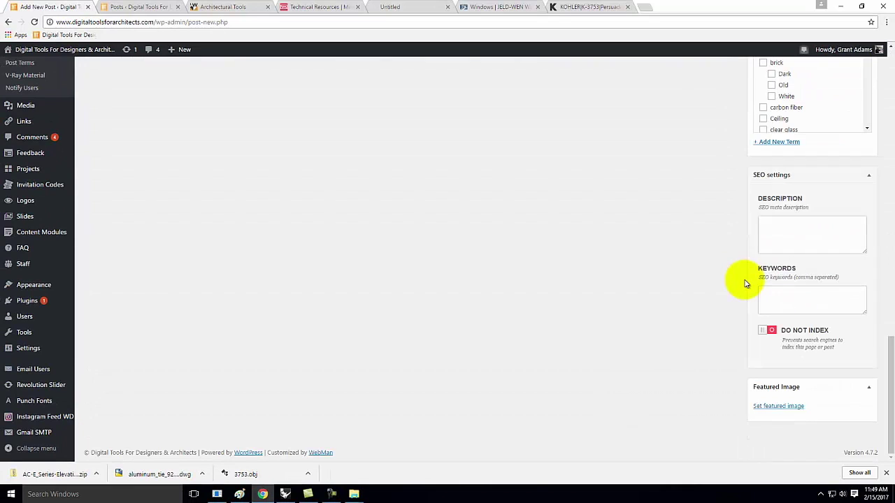
{"action": "left_click", "coordinate": [775, 407]}
{"action": "left_click", "coordinate": [32, 89]}
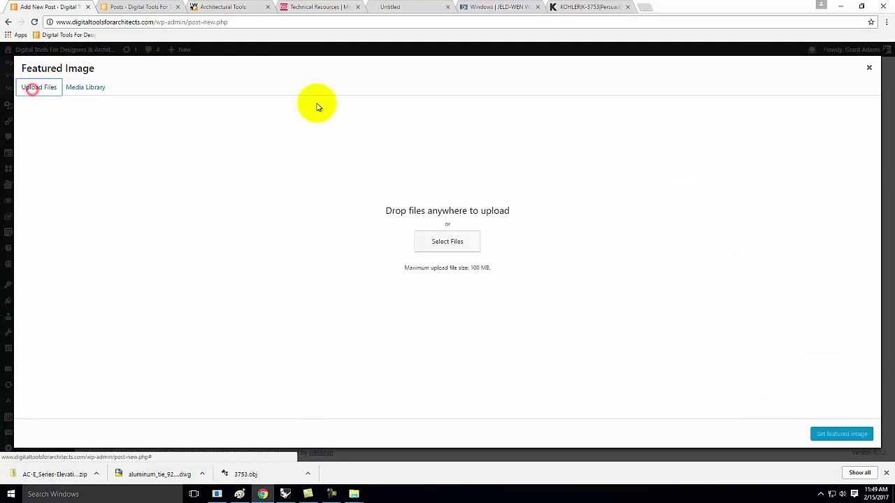
{"action": "left_click", "coordinate": [471, 243]}
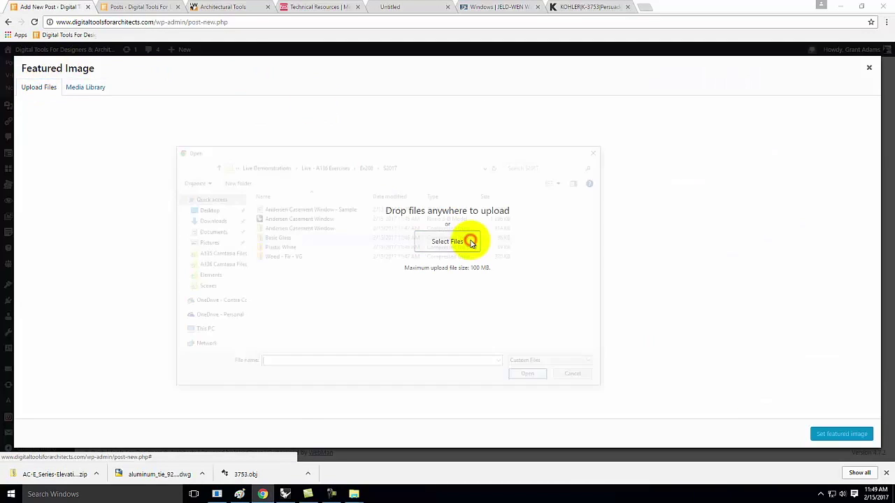
{"action": "left_click", "coordinate": [280, 208]}
{"action": "left_click", "coordinate": [533, 378]}
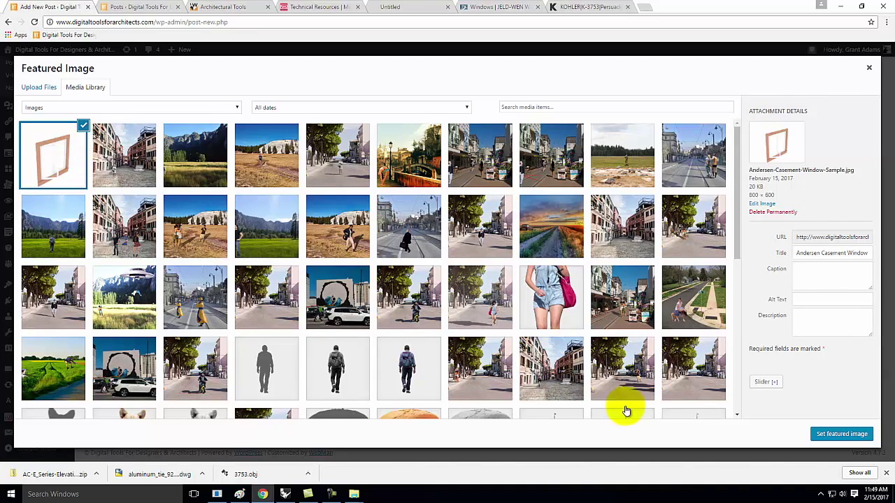
{"action": "left_click", "coordinate": [832, 434]}
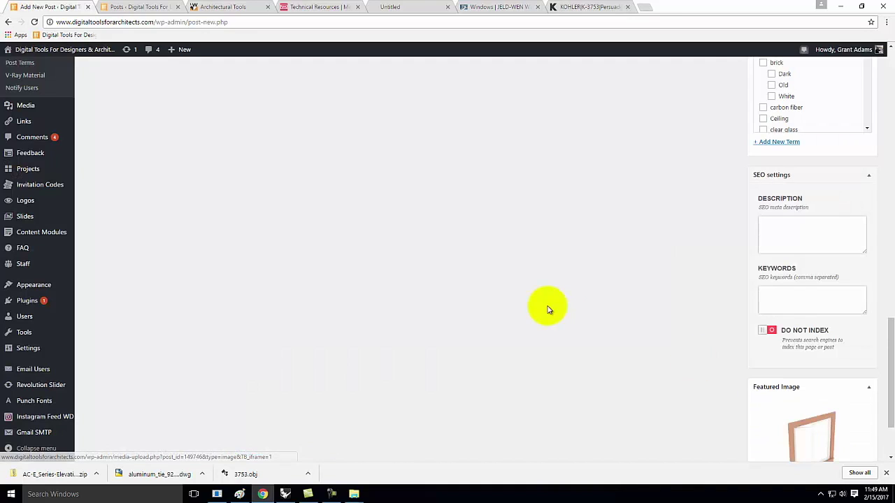
Step: Review the post's Rhino Blocks terms down to Window and Casement, and look over its category list
{"action": "scroll", "coordinate": [728, 299], "scroll_direction": "up", "scroll_amount": 5}
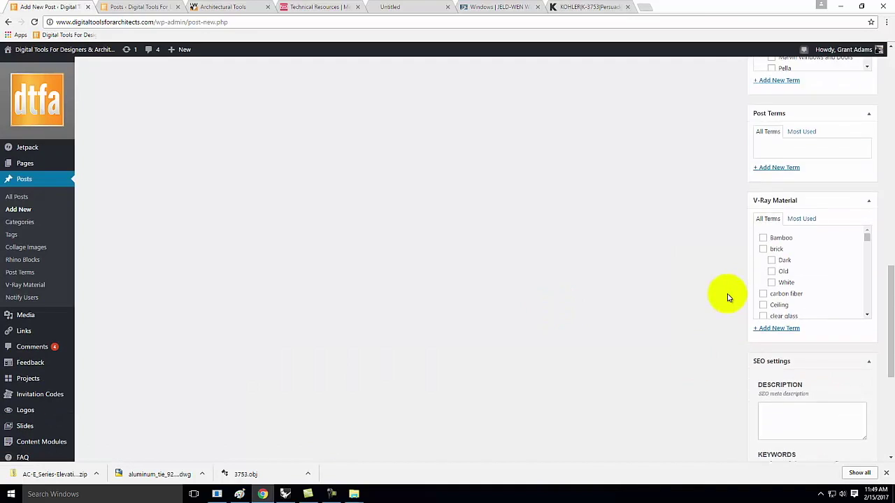
{"action": "scroll", "coordinate": [728, 298], "scroll_direction": "up", "scroll_amount": 1}
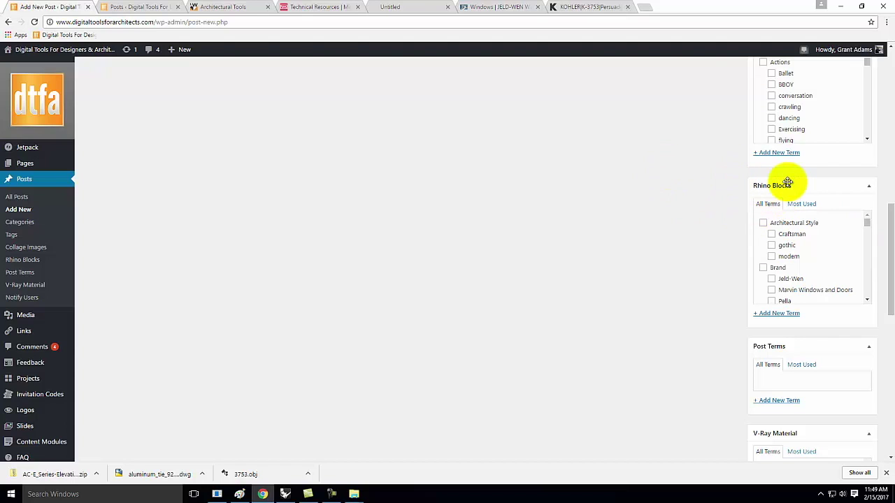
{"action": "scroll", "coordinate": [807, 265], "scroll_direction": "up", "scroll_amount": 1}
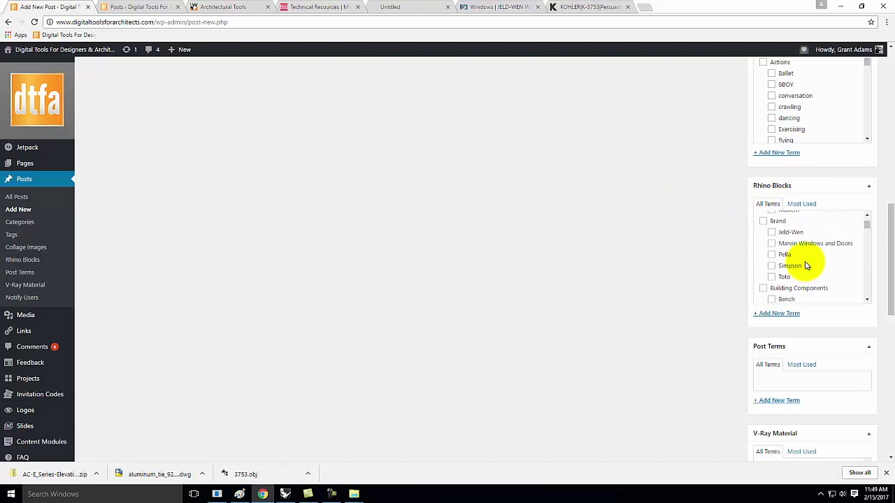
{"action": "scroll", "coordinate": [806, 267], "scroll_direction": "down", "scroll_amount": 3}
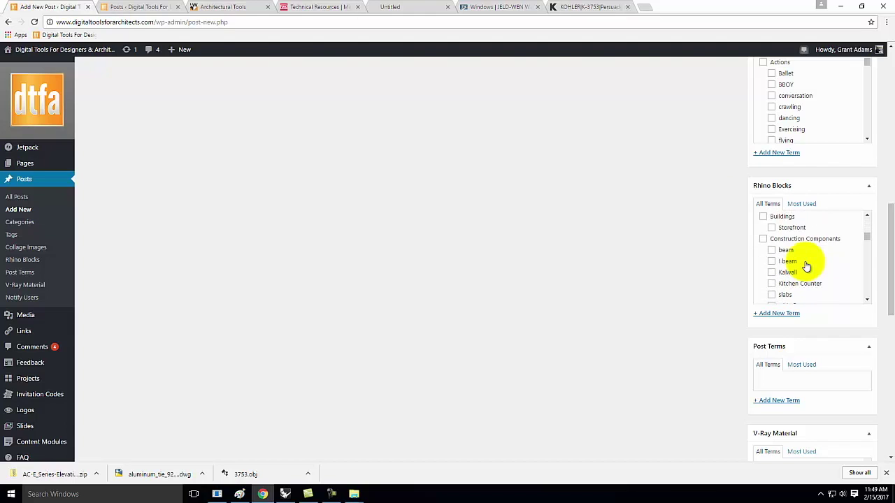
{"action": "scroll", "coordinate": [804, 264], "scroll_direction": "down", "scroll_amount": 5}
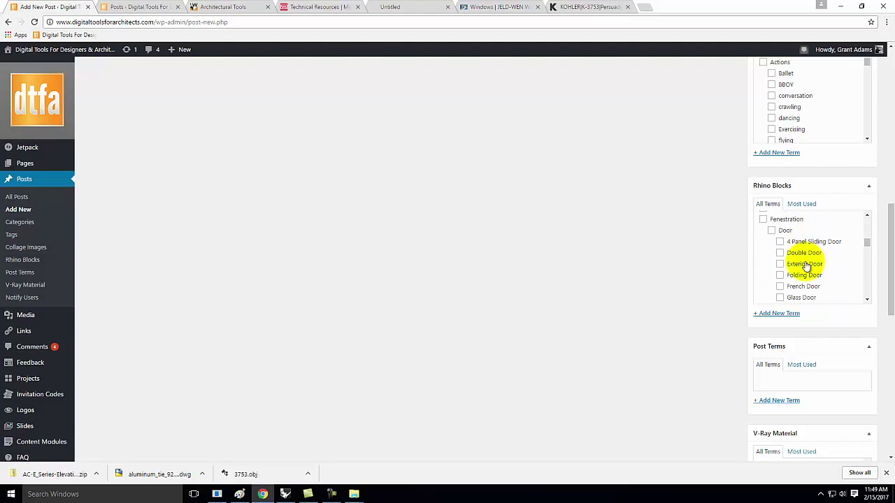
{"action": "scroll", "coordinate": [809, 242], "scroll_direction": "down", "scroll_amount": 3}
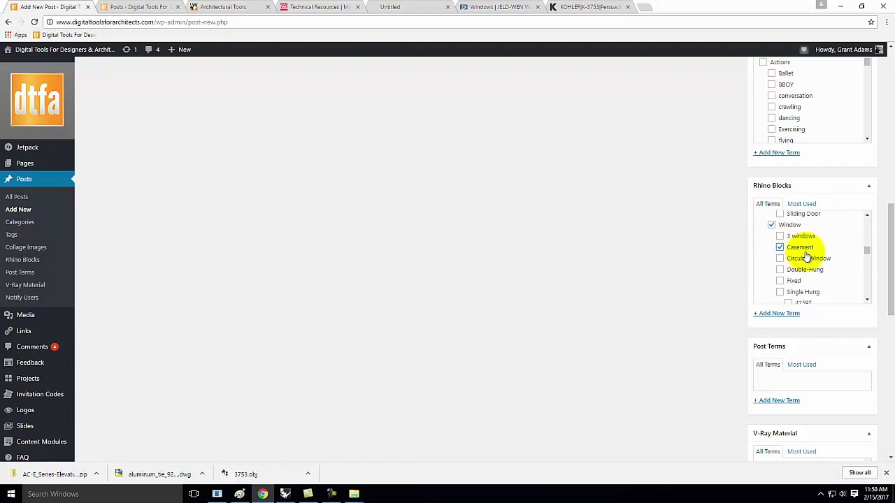
{"action": "scroll", "coordinate": [730, 275], "scroll_direction": "up", "scroll_amount": 8}
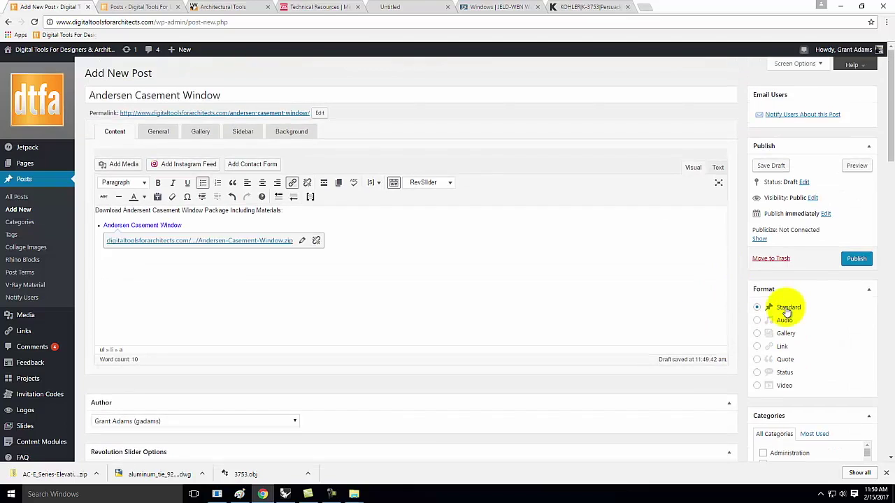
{"action": "scroll", "coordinate": [786, 313], "scroll_direction": "down", "scroll_amount": 3}
{"action": "scroll", "coordinate": [823, 318], "scroll_direction": "down", "scroll_amount": 2}
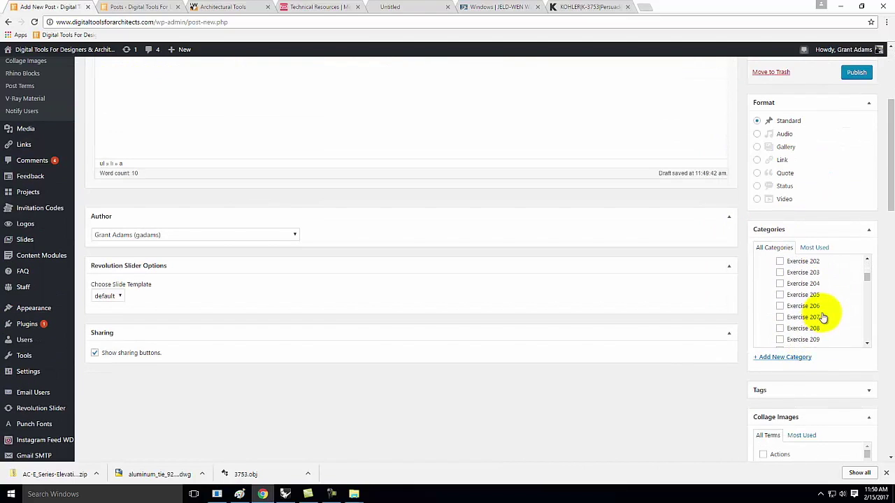
{"action": "scroll", "coordinate": [714, 375], "scroll_direction": "up", "scroll_amount": 3}
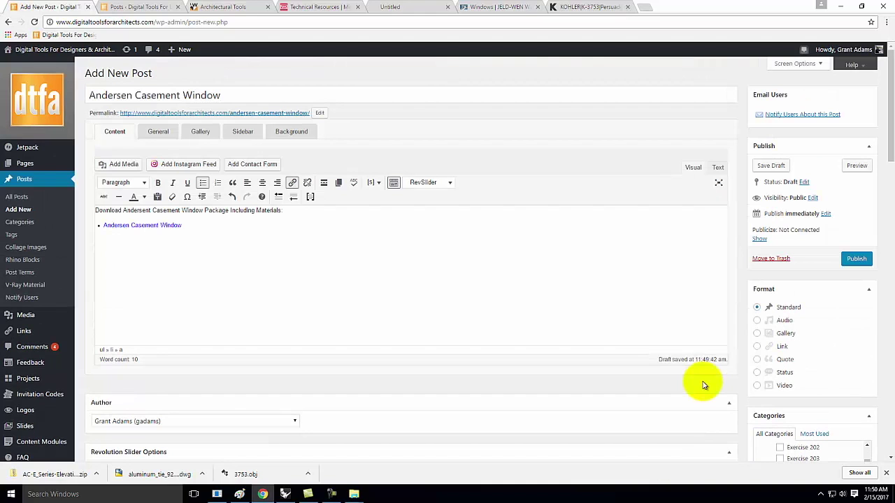
Step: Try to publish the Andersen Casement Window post
{"action": "left_click", "coordinate": [857, 260]}
{"action": "left_click", "coordinate": [147, 6]}
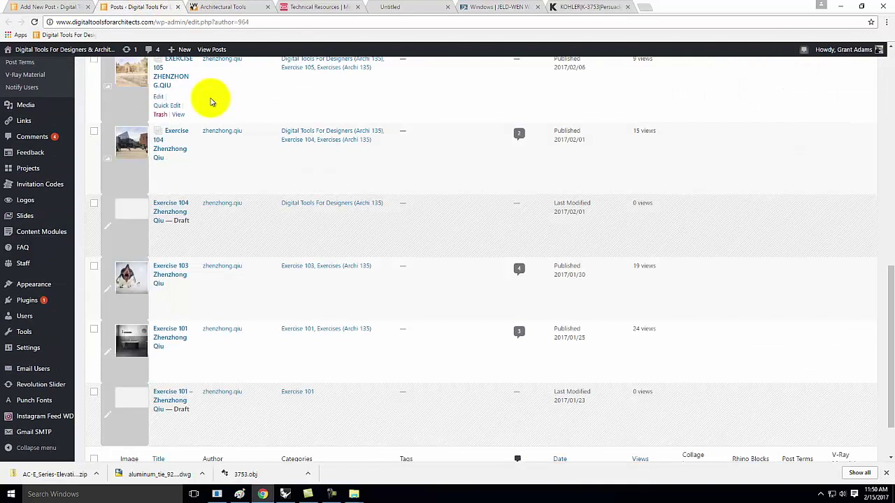
{"action": "scroll", "coordinate": [529, 344], "scroll_direction": "up", "scroll_amount": 5}
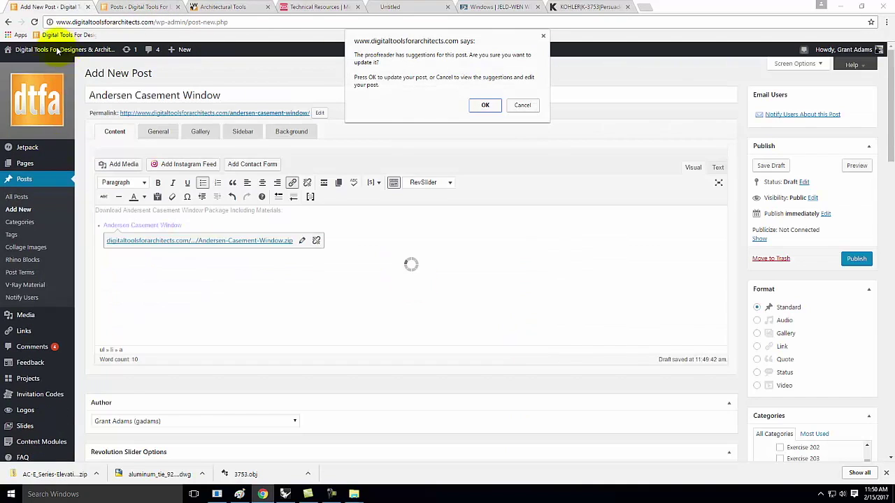
{"action": "left_click", "coordinate": [522, 105]}
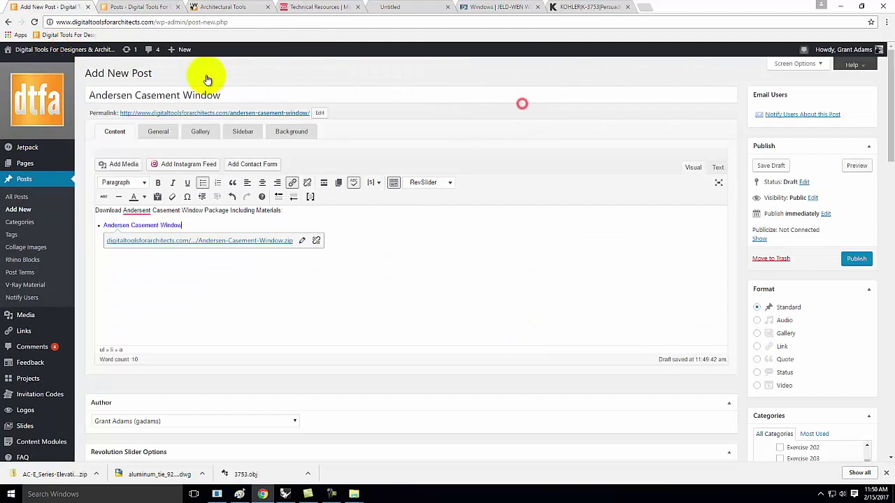
Step: Open the public site in a new browser tab and go to the Rhino Blocks Library's Fenestration (By Popularity) page
{"action": "left_click", "coordinate": [31, 66]}
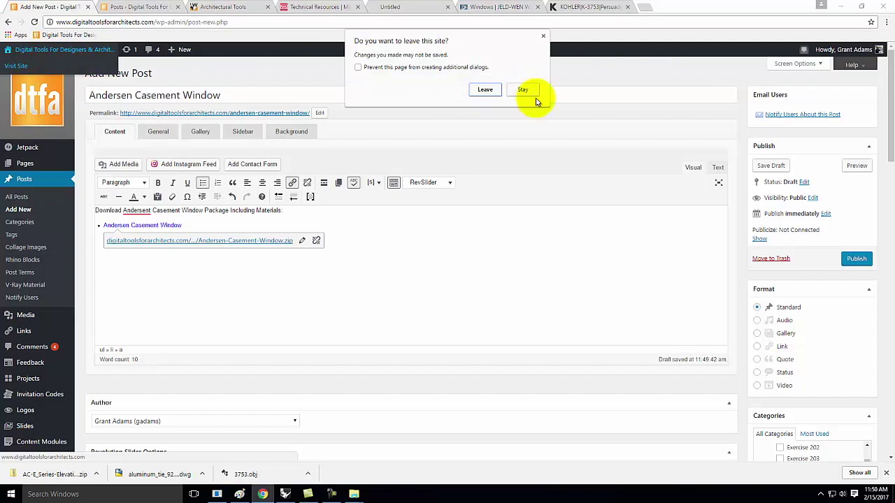
{"action": "left_click", "coordinate": [537, 92]}
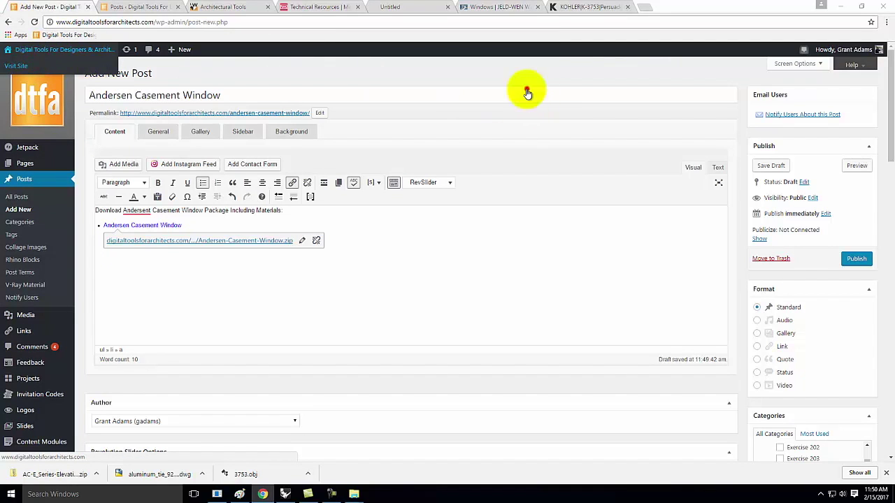
{"action": "right_click", "coordinate": [28, 63]}
{"action": "left_click", "coordinate": [57, 67]}
{"action": "left_click", "coordinate": [170, 7]}
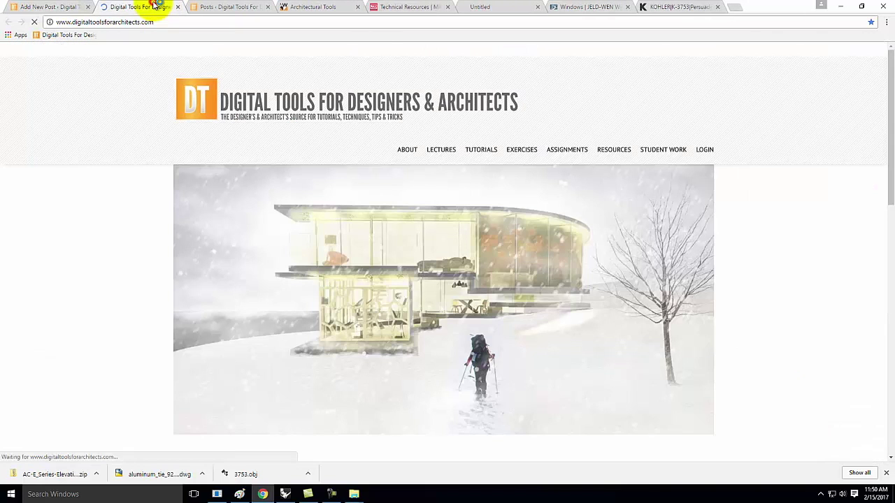
{"action": "mouse_move", "coordinate": [606, 152]}
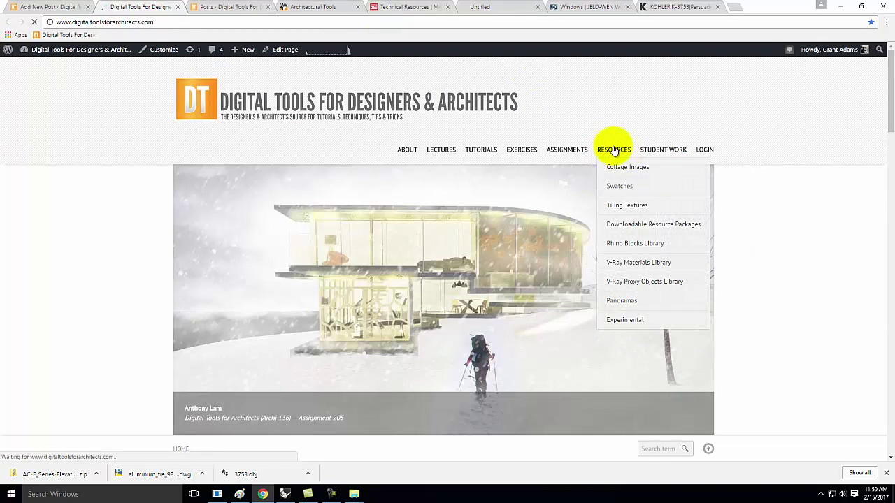
{"action": "mouse_move", "coordinate": [649, 240]}
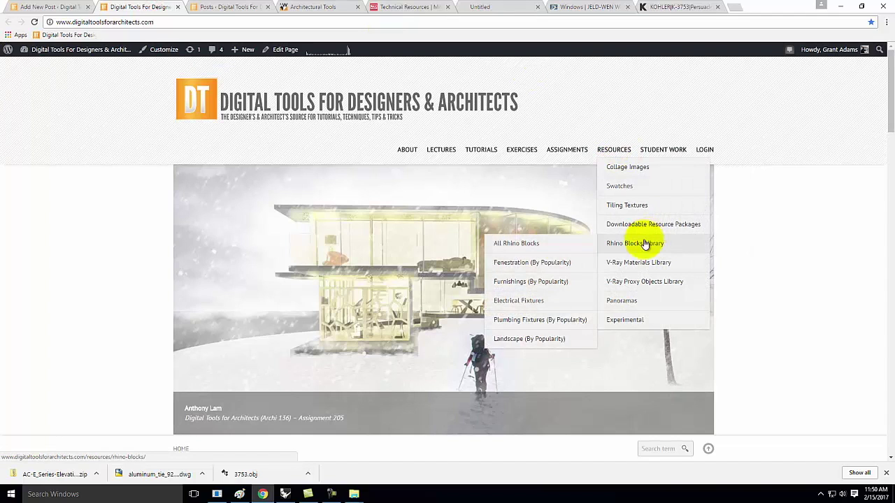
{"action": "left_click", "coordinate": [528, 262]}
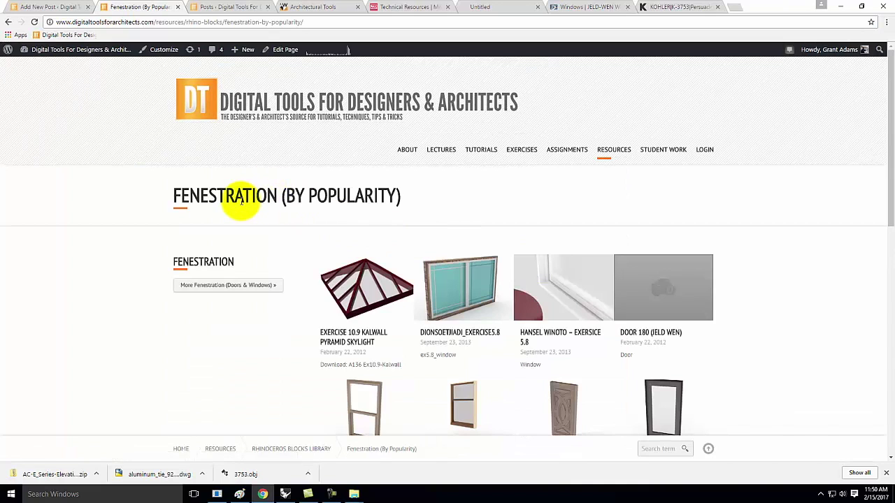
Step: Look through the window and door blocks on the Fenestration page, comparing their thumbnail images
{"action": "scroll", "coordinate": [264, 196], "scroll_direction": "down", "scroll_amount": 2}
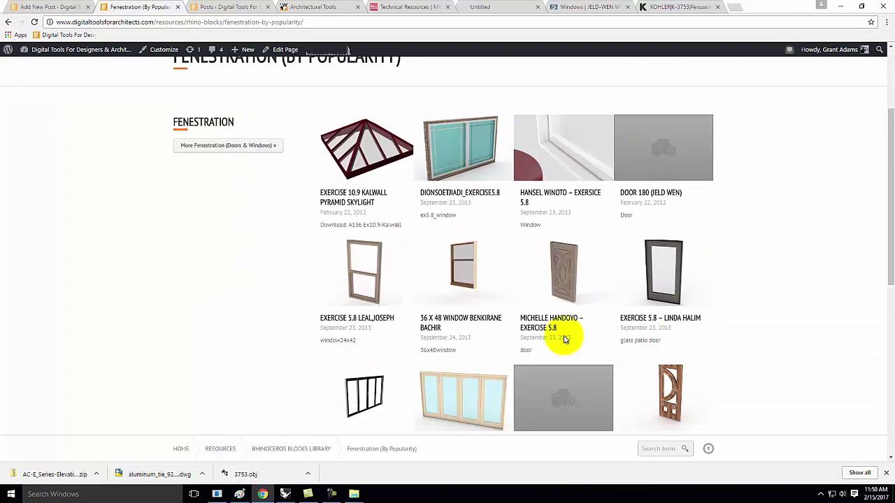
{"action": "scroll", "coordinate": [503, 329], "scroll_direction": "down", "scroll_amount": 2}
{"action": "scroll", "coordinate": [427, 259], "scroll_direction": "down", "scroll_amount": 2}
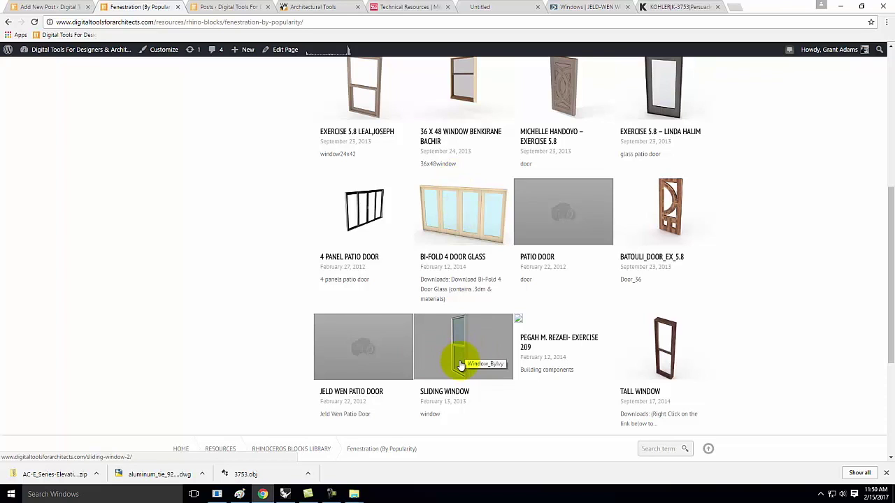
{"action": "scroll", "coordinate": [459, 338], "scroll_direction": "down", "scroll_amount": 5}
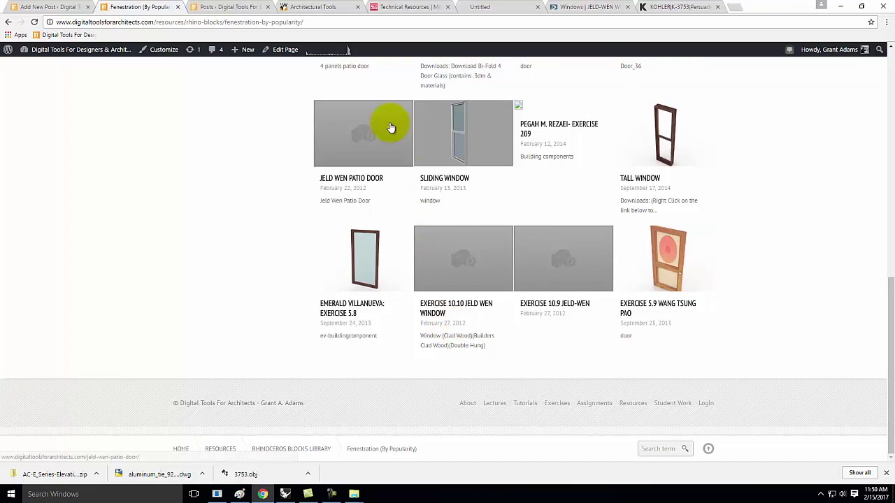
{"action": "scroll", "coordinate": [411, 119], "scroll_direction": "up", "scroll_amount": 2}
{"action": "scroll", "coordinate": [410, 119], "scroll_direction": "up", "scroll_amount": 1}
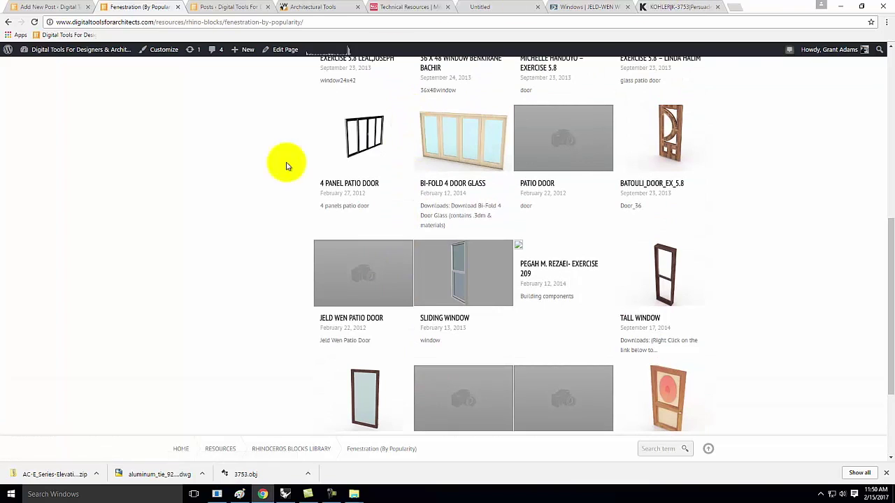
{"action": "scroll", "coordinate": [182, 216], "scroll_direction": "up", "scroll_amount": 6}
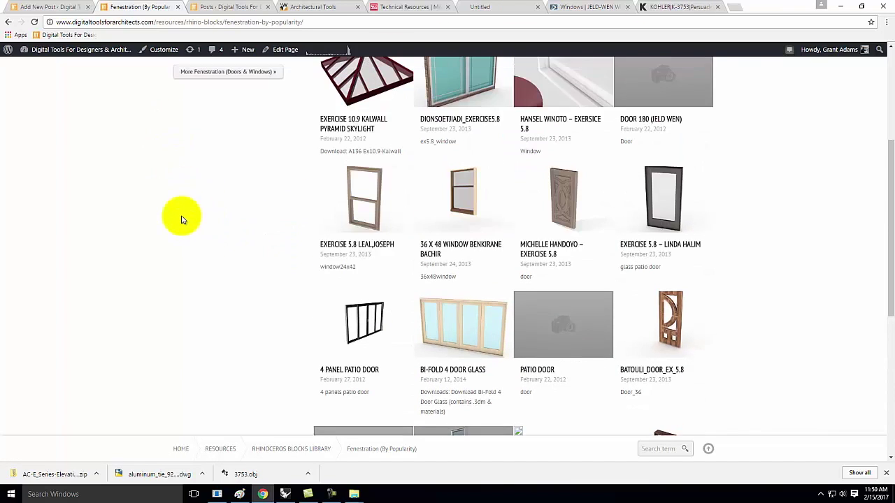
Step: Review the Kohler Persuade Circ toilet product page, including its image, features and available 2D and 3D CAD file formats
{"action": "left_click", "coordinate": [666, 6]}
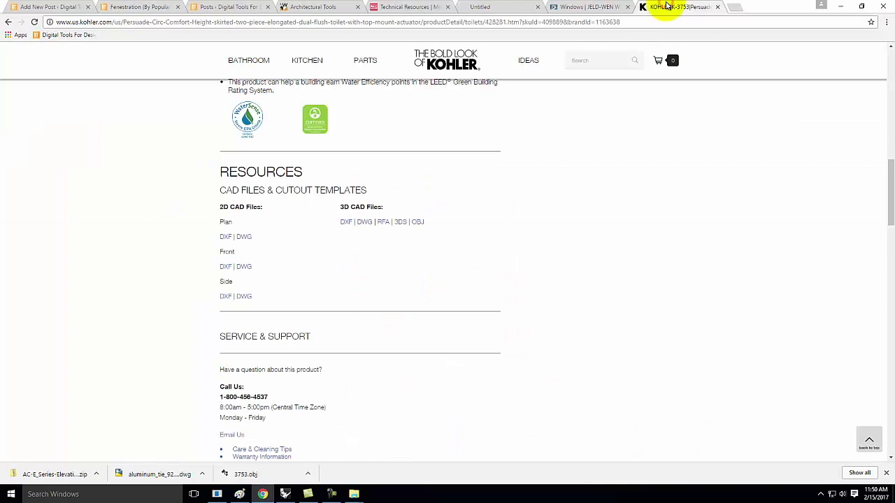
{"action": "scroll", "coordinate": [464, 296], "scroll_direction": "up", "scroll_amount": 5}
{"action": "scroll", "coordinate": [461, 298], "scroll_direction": "up", "scroll_amount": 4}
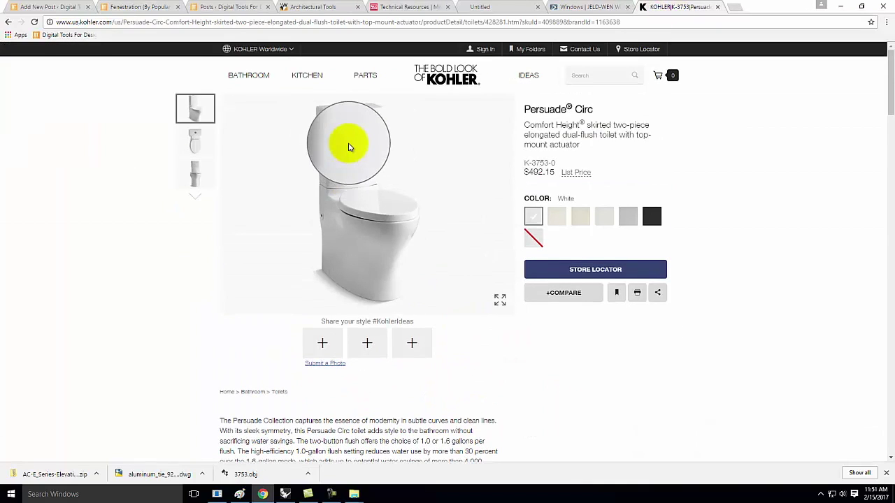
{"action": "scroll", "coordinate": [507, 218], "scroll_direction": "down", "scroll_amount": 9}
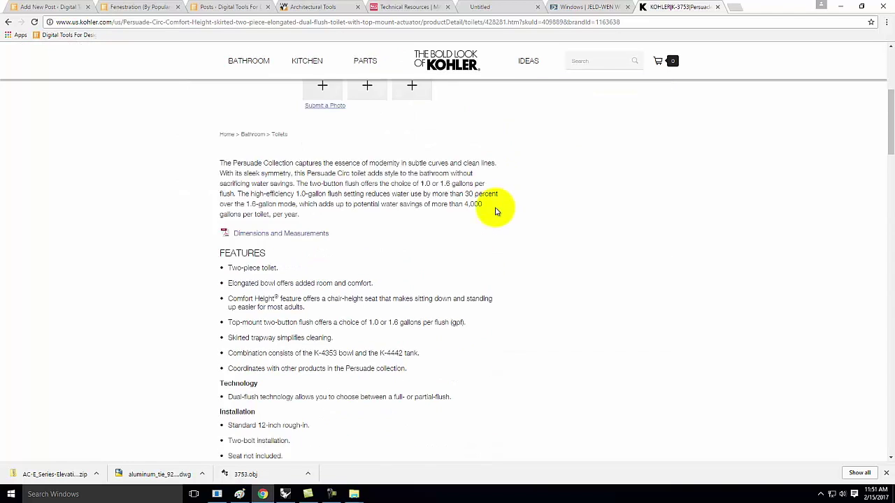
{"action": "scroll", "coordinate": [496, 211], "scroll_direction": "down", "scroll_amount": 4}
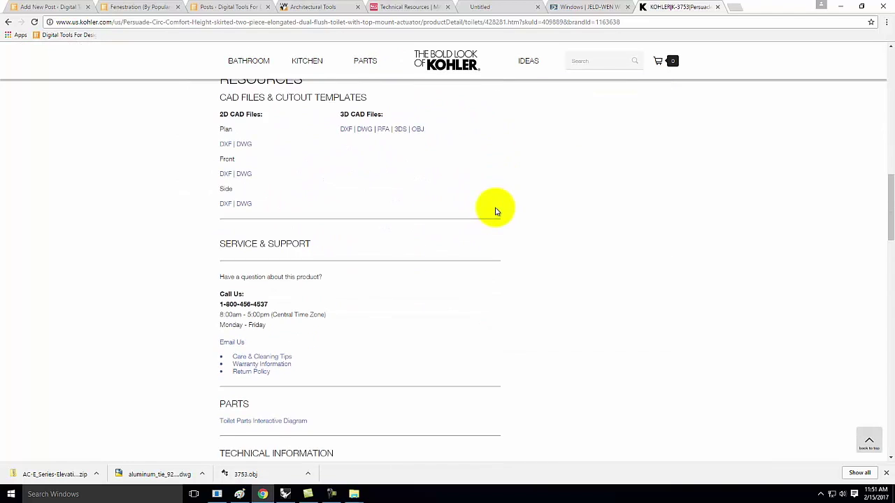
{"action": "scroll", "coordinate": [485, 213], "scroll_direction": "up", "scroll_amount": 1}
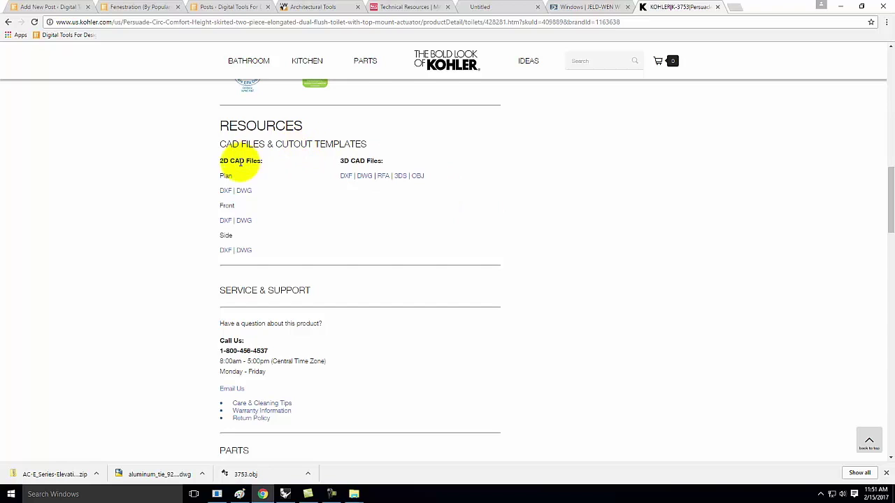
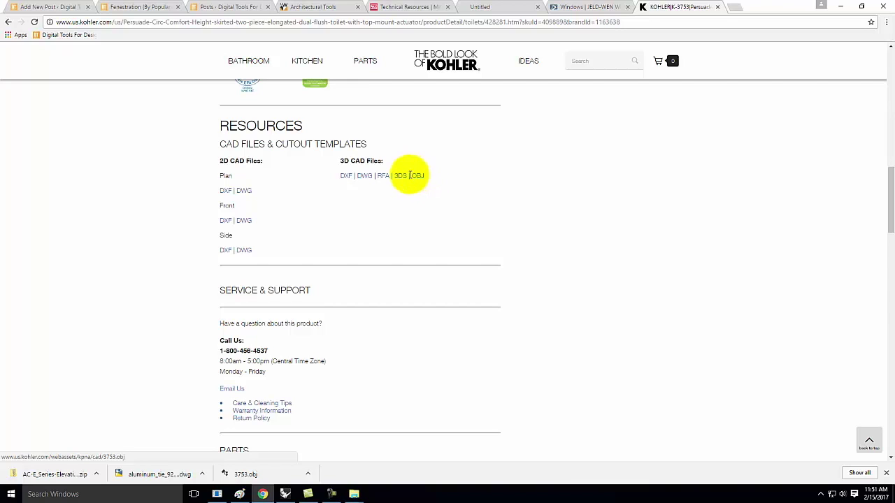
Step: Try to open the downloaded 3753.obj file directly from the browser
{"action": "left_click", "coordinate": [262, 475]}
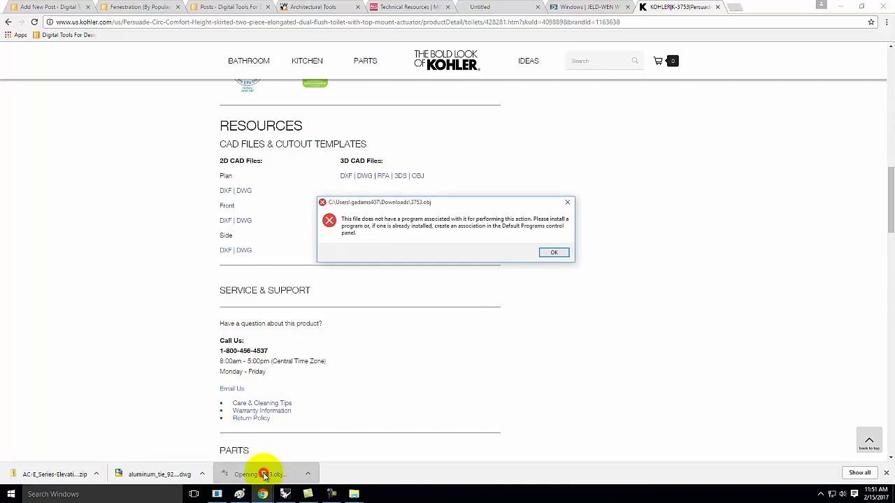
{"action": "left_click", "coordinate": [566, 252]}
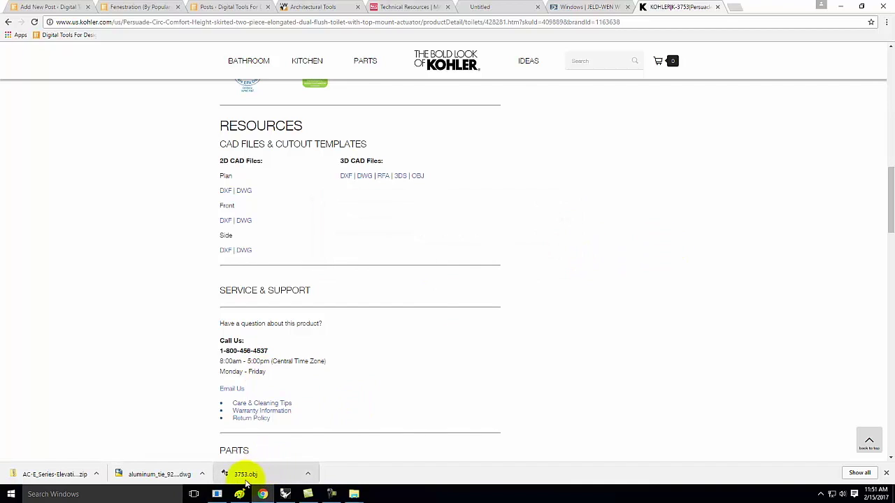
Step: Switch to Rhino, create a new model from the Large Objects - Inches template, and minimise the V-Ray frame buffer
{"action": "left_click", "coordinate": [285, 493]}
{"action": "left_click", "coordinate": [8, 15]}
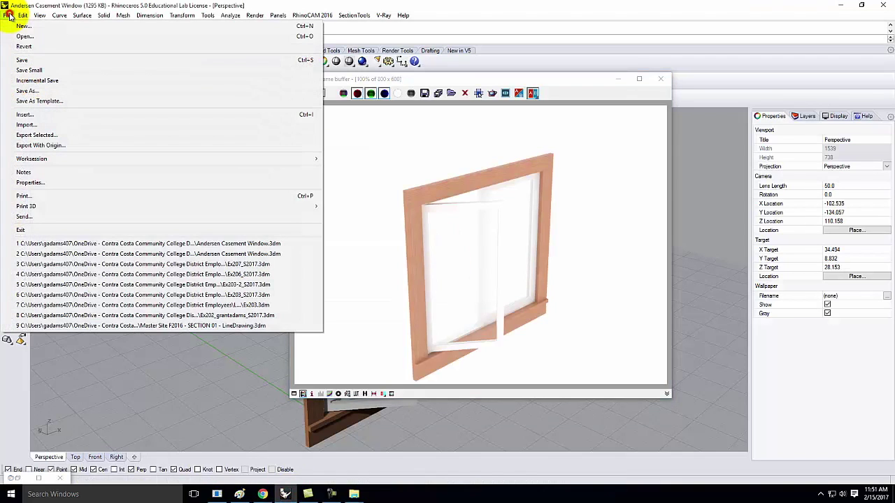
{"action": "left_click", "coordinate": [19, 28]}
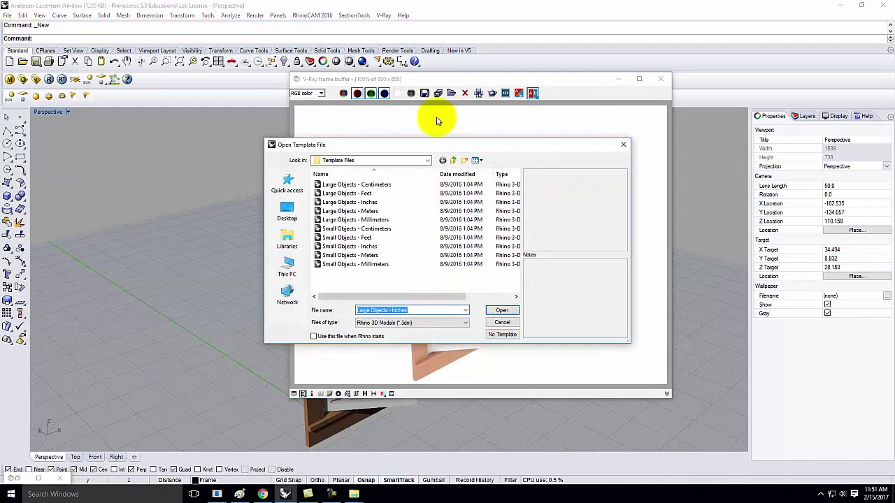
{"action": "double_click", "coordinate": [347, 202]}
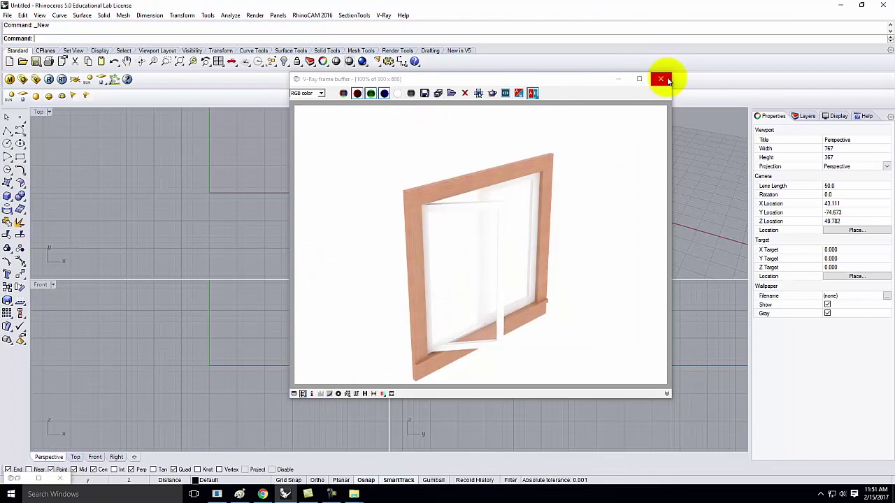
{"action": "left_click", "coordinate": [619, 79]}
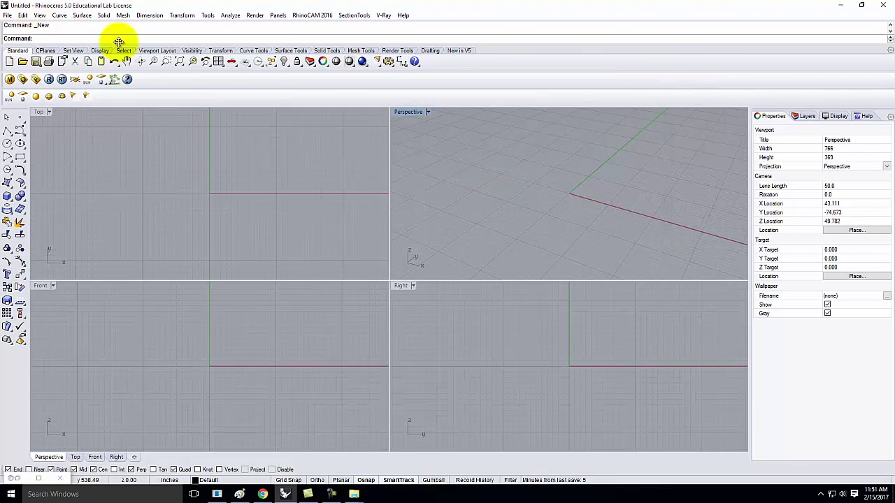
Step: Import 3753.obj from the Downloads folder into the model, bringing in its OBJ groups as groups
{"action": "left_click", "coordinate": [8, 15]}
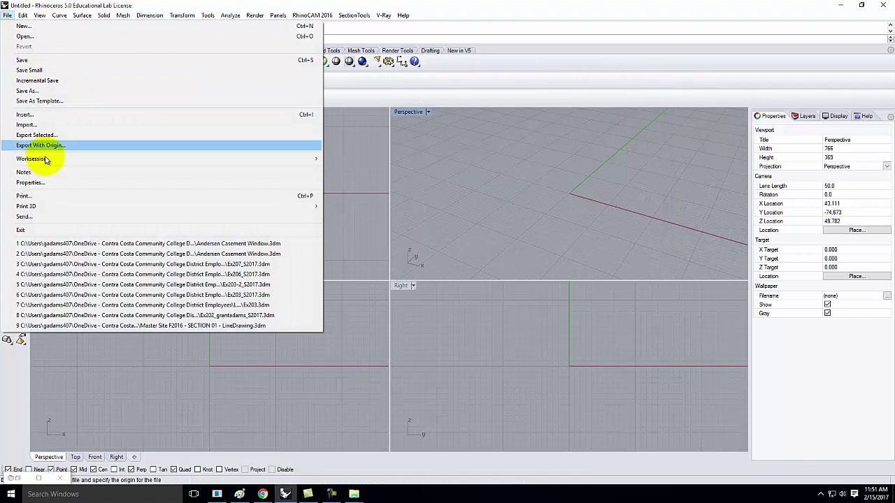
{"action": "left_click", "coordinate": [47, 125]}
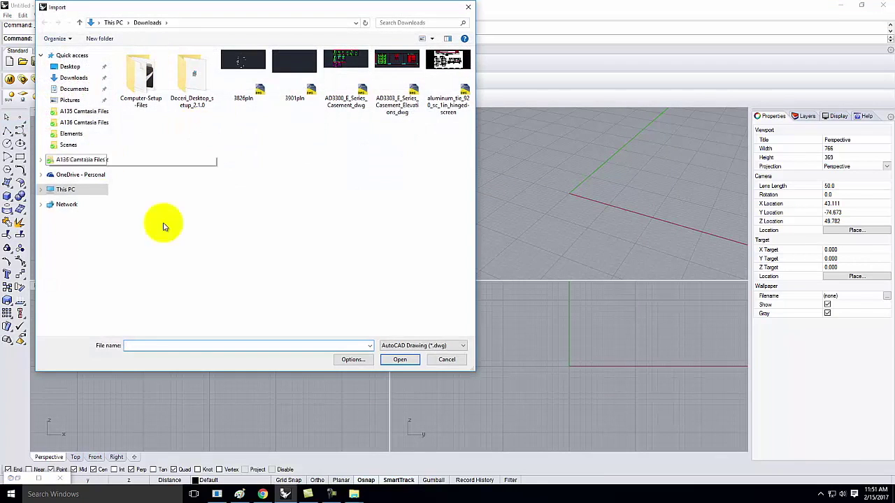
{"action": "left_click", "coordinate": [442, 347]}
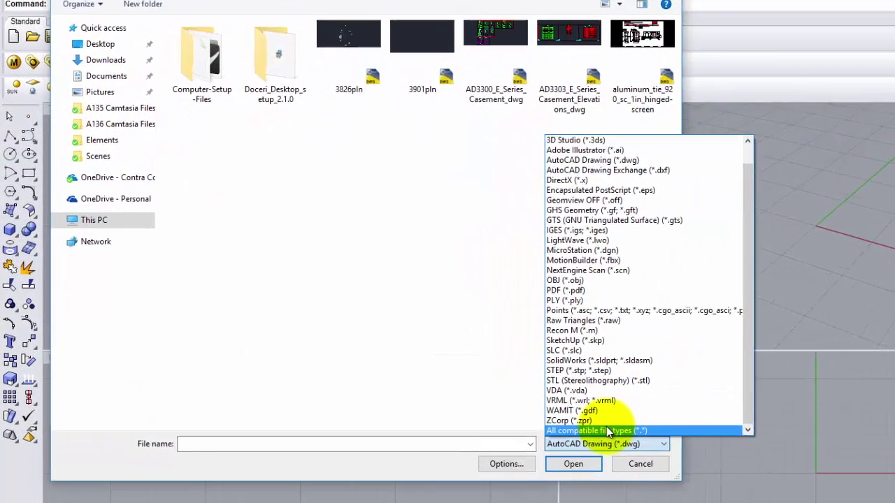
{"action": "left_click", "coordinate": [422, 336]}
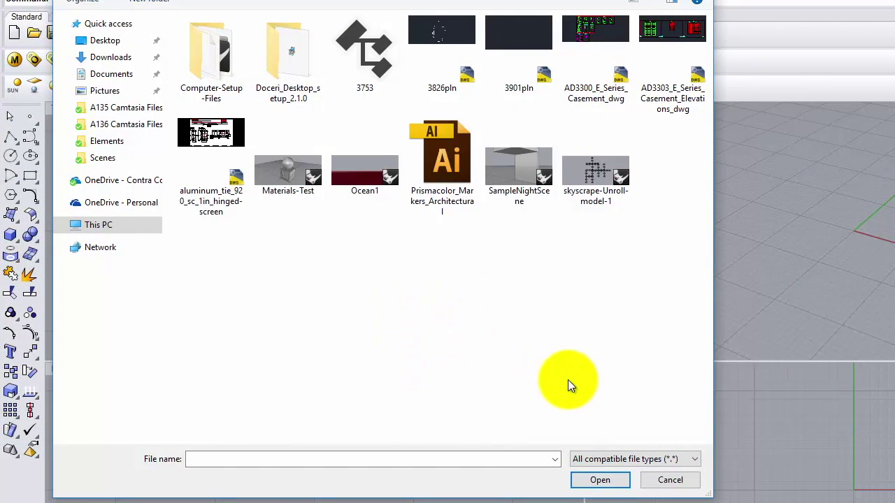
{"action": "left_click", "coordinate": [384, 57]}
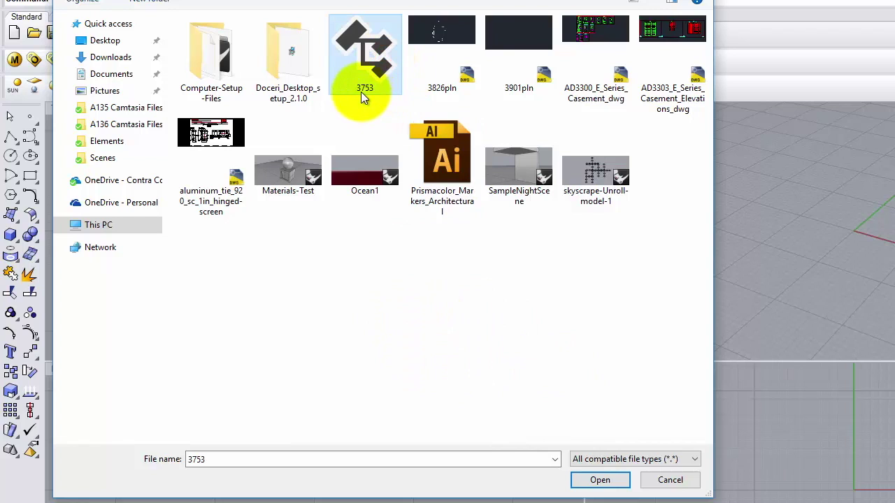
{"action": "left_click", "coordinate": [618, 488]}
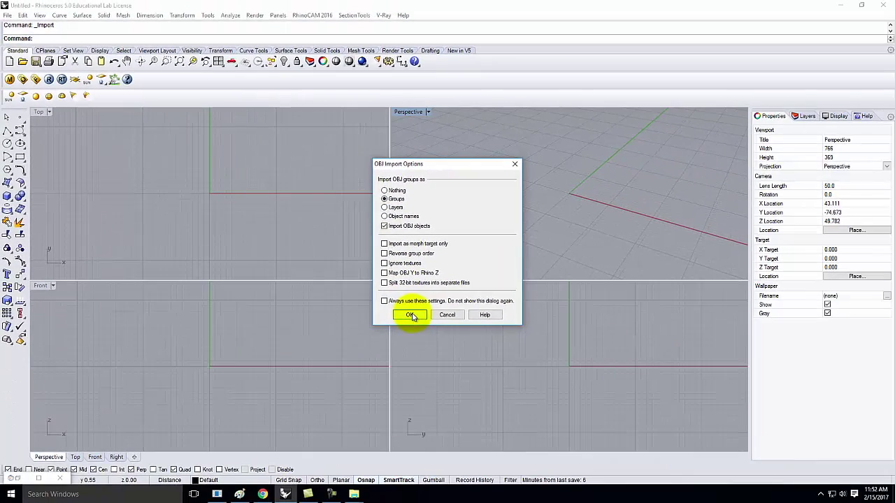
{"action": "left_click", "coordinate": [498, 356]}
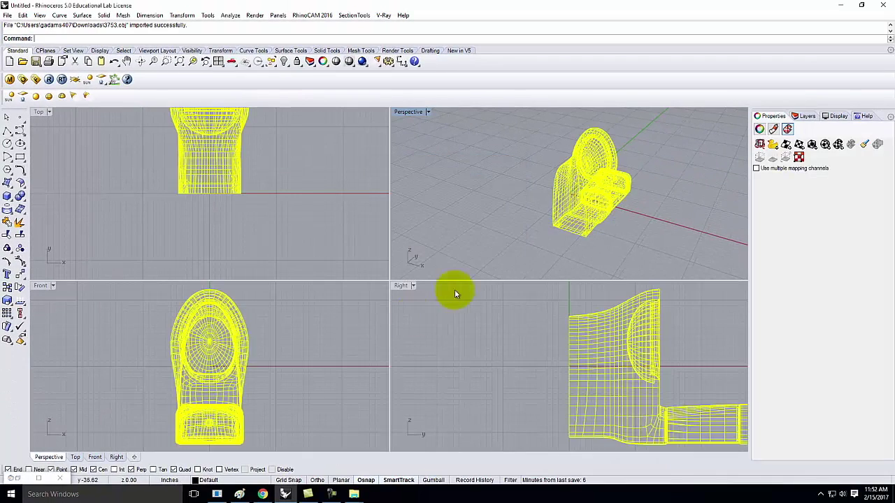
Step: Rotate the imported toilet mesh upright with Rotate3D about a horizontal axis parallel to the X axis, starting at its base corner
{"action": "left_click", "coordinate": [486, 179]}
{"action": "right_click_drag", "start_coordinate": [483, 167], "coordinate": [542, 178]}
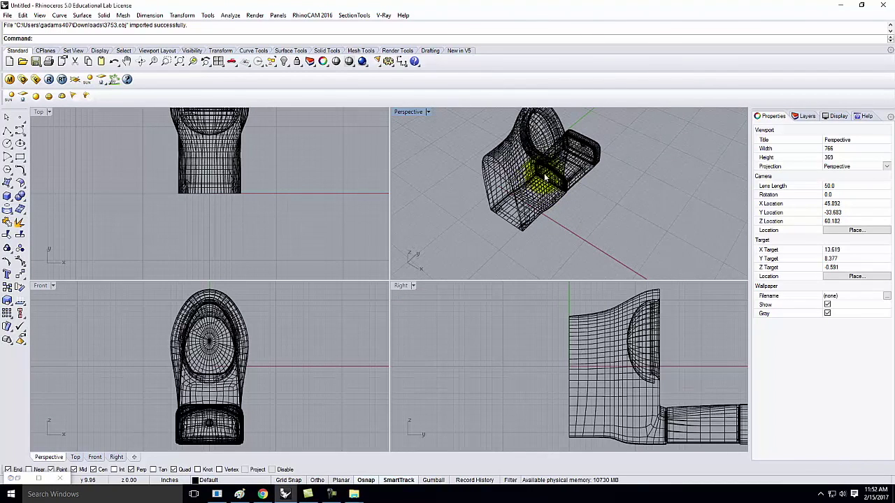
{"action": "left_click", "coordinate": [549, 174]}
{"action": "key", "text": "BackSpace"}
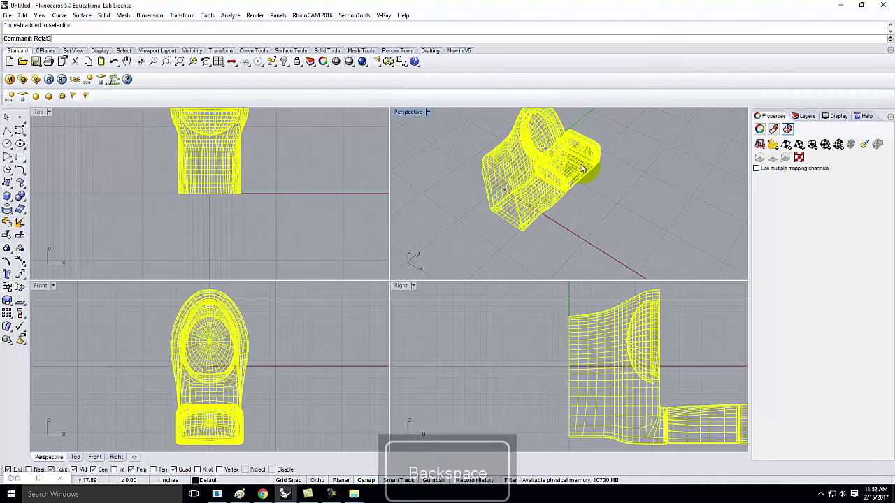
{"action": "type", "text": "e3D"}
{"action": "key", "text": "Return"}
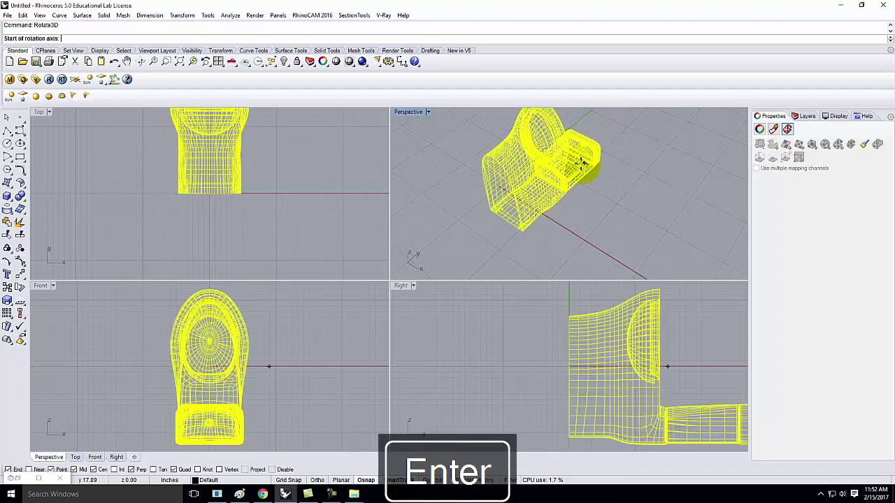
{"action": "left_click", "coordinate": [491, 212]}
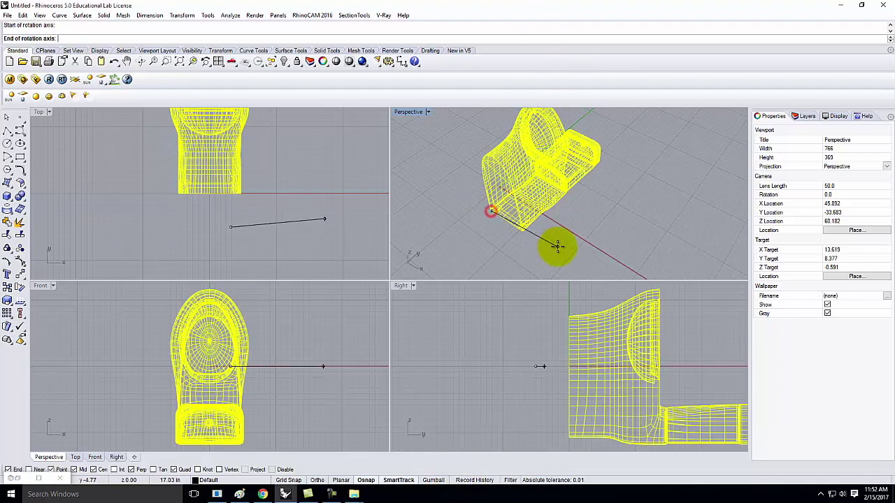
{"action": "left_click", "coordinate": [560, 258]}
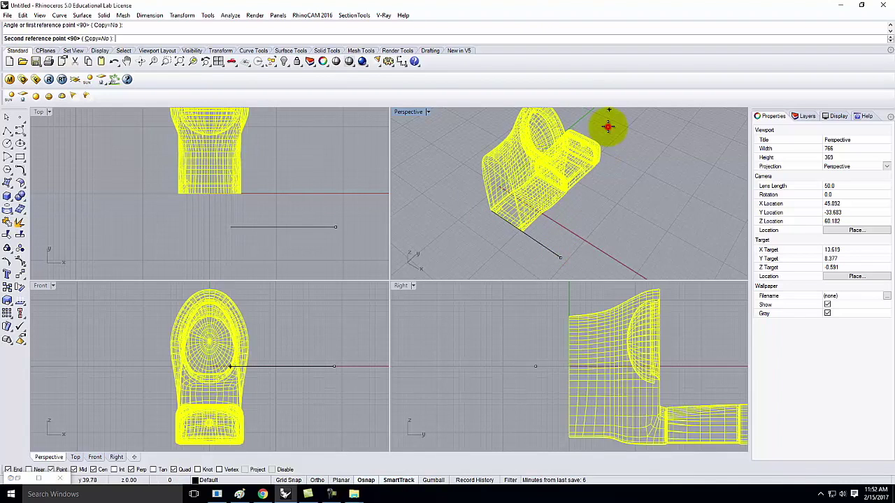
{"action": "left_click", "coordinate": [608, 127]}
{"action": "left_click", "coordinate": [453, 124]}
Step: Maximise the Perspective viewport and set its display mode to Shaded
{"action": "double_click", "coordinate": [410, 112]}
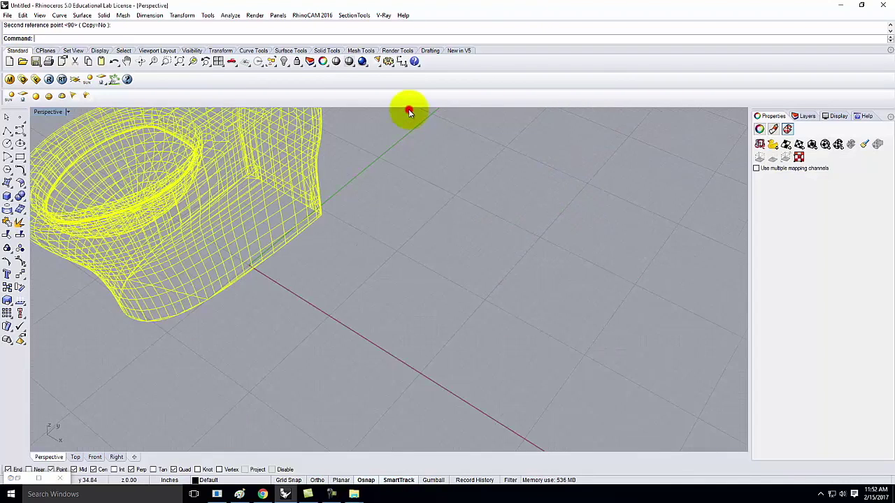
{"action": "scroll", "coordinate": [431, 205], "scroll_direction": "down", "scroll_amount": 5}
{"action": "left_click", "coordinate": [289, 230]}
{"action": "right_click_drag", "start_coordinate": [281, 222], "coordinate": [319, 184]}
{"action": "left_click", "coordinate": [67, 112]}
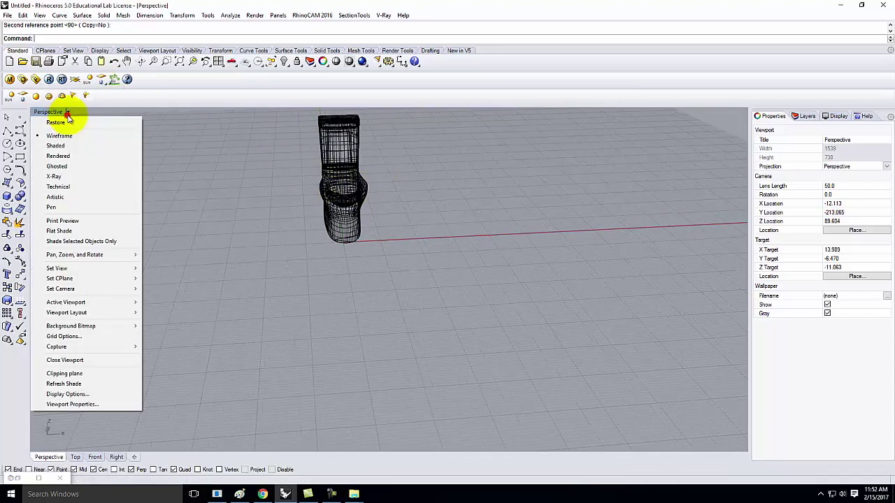
{"action": "left_click", "coordinate": [70, 144]}
Step: Examine the shaded toilet mesh from several angles and distances, including the bowl, base and tank
{"action": "mouse_move", "coordinate": [70, 145]}
{"action": "right_mouse_down"}
{"action": "mouse_move", "coordinate": [257, 173]}
{"action": "mouse_move", "coordinate": [460, 175]}
{"action": "right_mouse_up"}
{"action": "scroll", "coordinate": [410, 154], "scroll_direction": "up", "scroll_amount": 5}
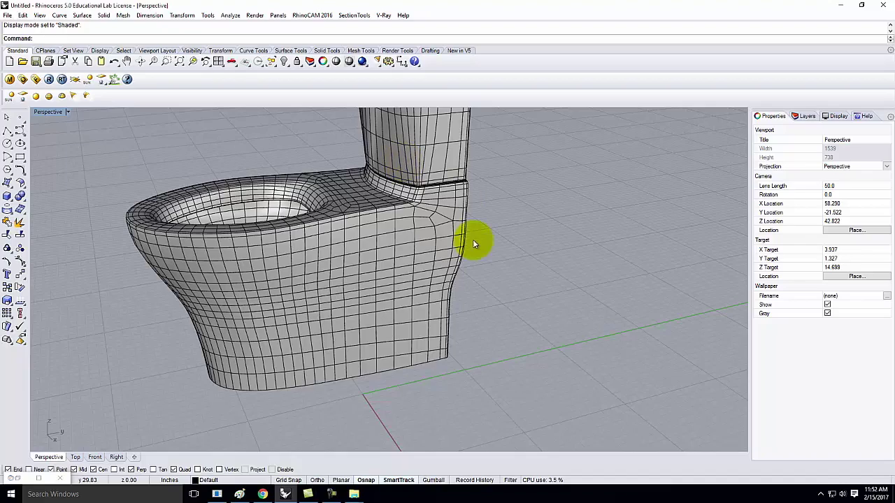
{"action": "scroll", "coordinate": [483, 253], "scroll_direction": "down", "scroll_amount": 5}
{"action": "right_click_drag", "start_coordinate": [483, 256], "coordinate": [371, 211]}
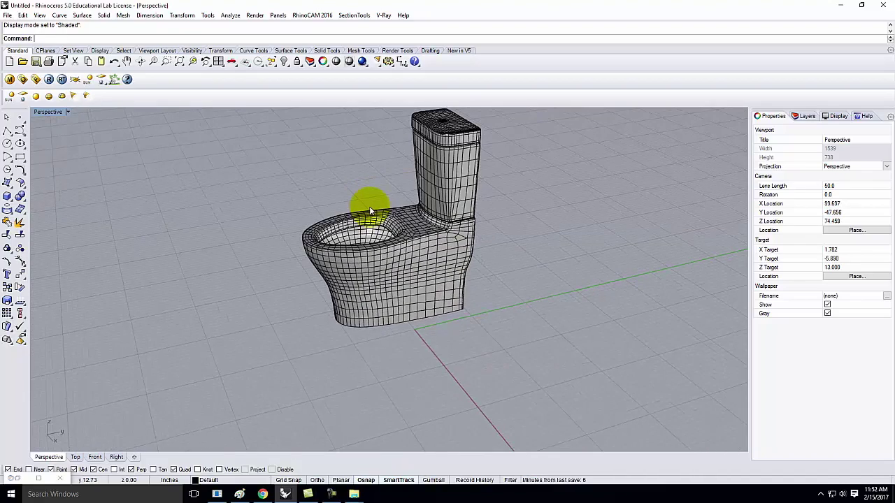
{"action": "scroll", "coordinate": [429, 250], "scroll_direction": "down", "scroll_amount": 8}
{"action": "scroll", "coordinate": [372, 190], "scroll_direction": "up", "scroll_amount": 4}
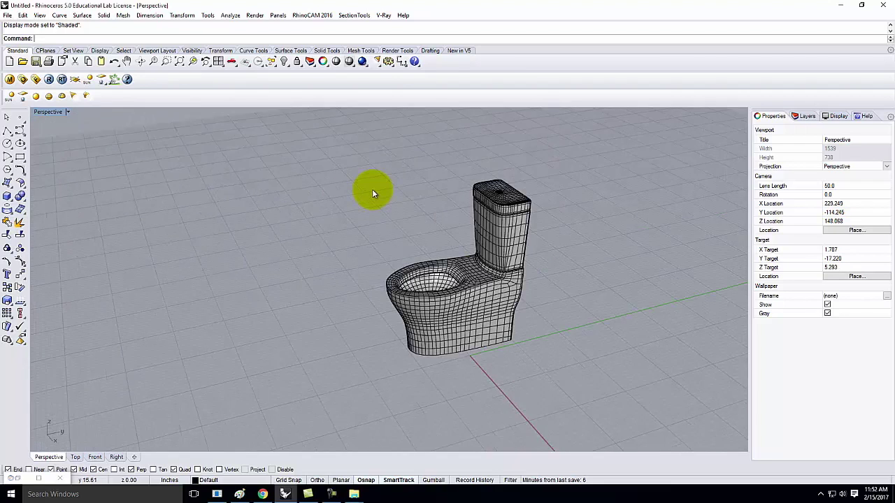
{"action": "scroll", "coordinate": [372, 194], "scroll_direction": "up", "scroll_amount": 4}
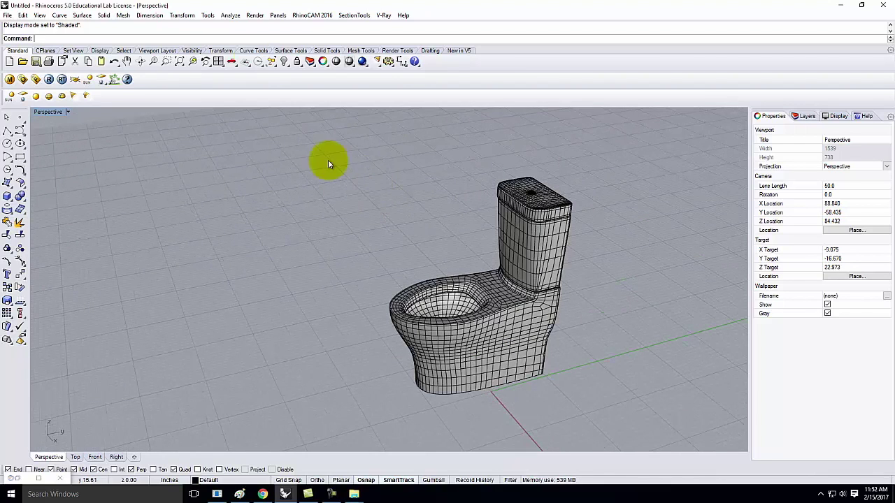
Step: Switch to Chrome, load flyingarchitecture.com in a new tab and open its Furniture category of 3D models
{"action": "left_click", "coordinate": [260, 495]}
{"action": "left_click", "coordinate": [739, 10]}
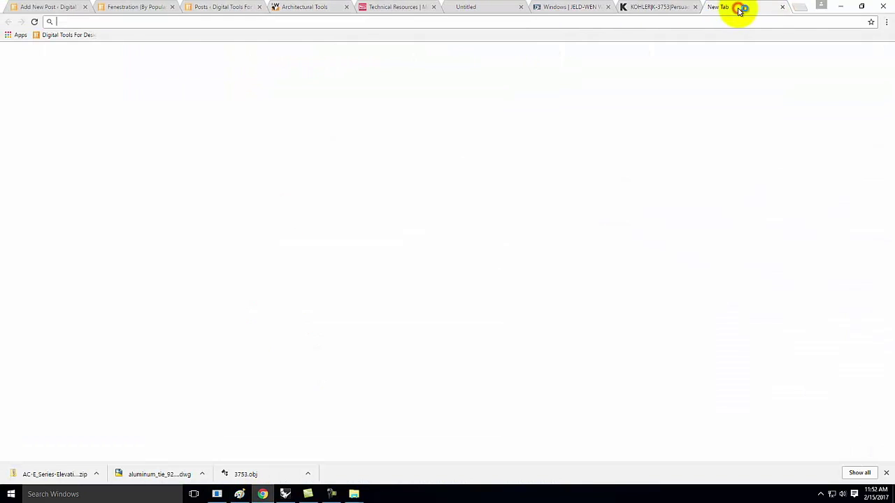
{"action": "type", "text": "flyingarchit"}
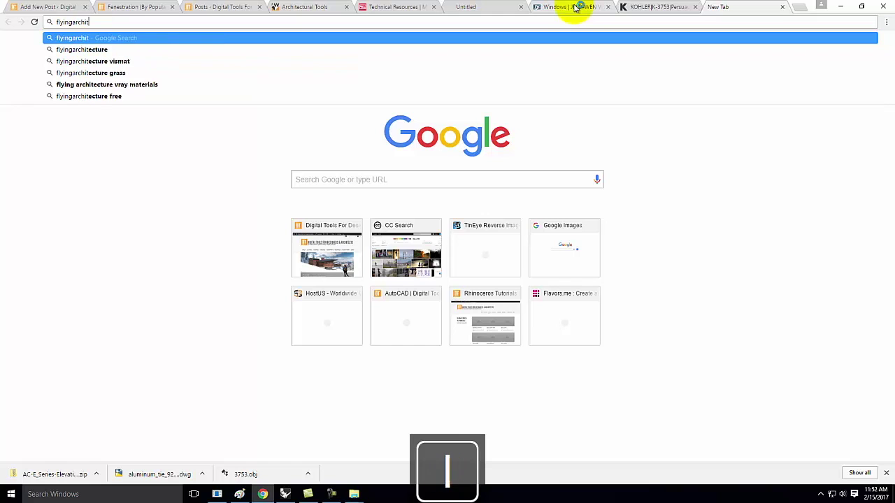
{"action": "type", "text": "ecture.com"}
{"action": "key", "text": "Return"}
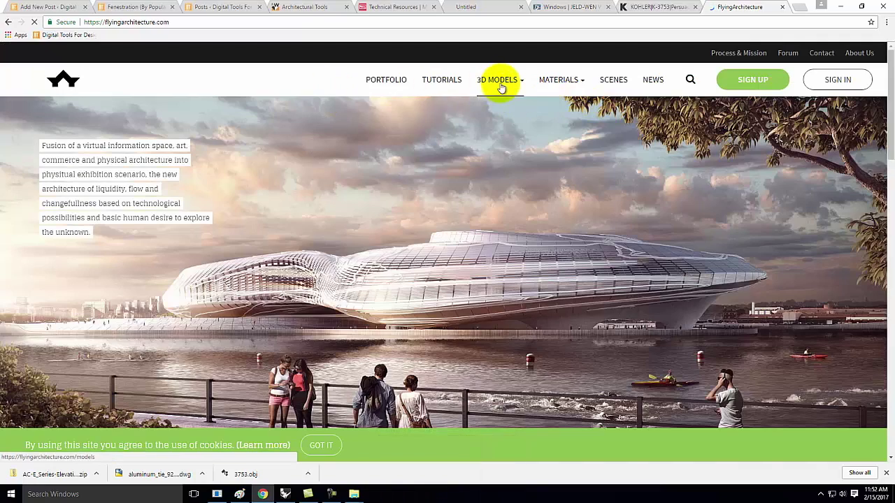
{"action": "mouse_move", "coordinate": [502, 88]}
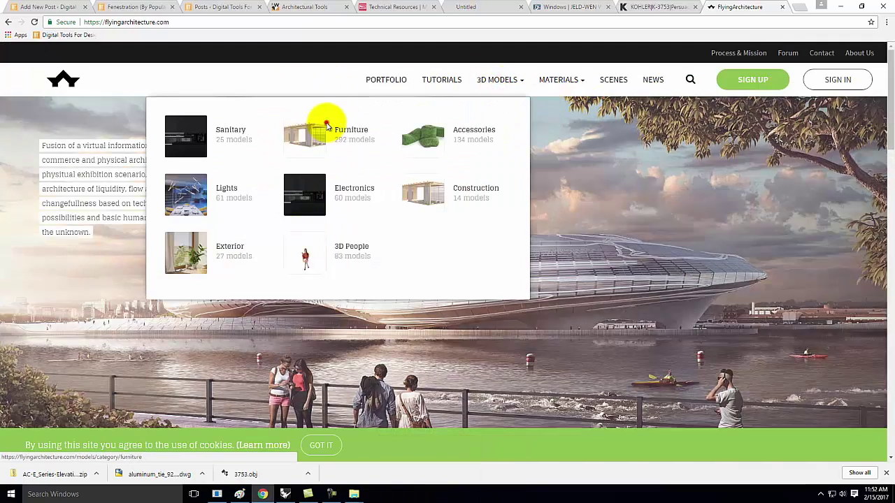
{"action": "left_click", "coordinate": [327, 127]}
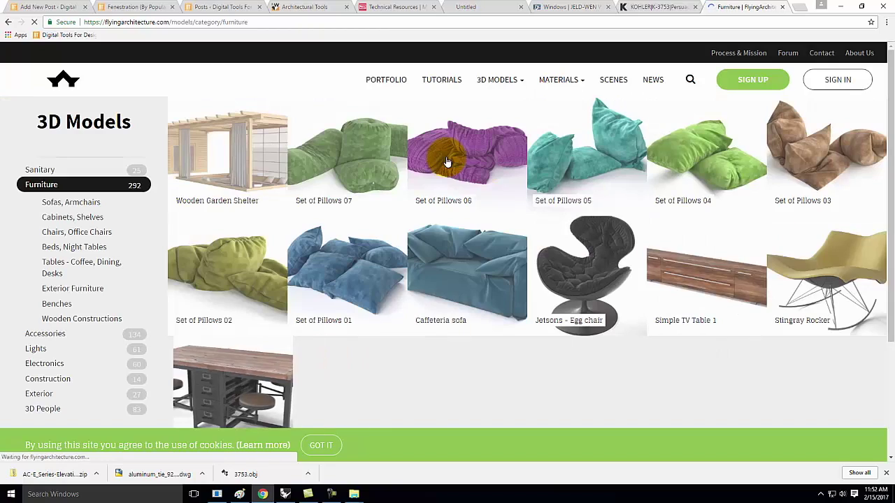
Step: Look through the furniture models on FlyingArchitecture, including chairs, tables, sofas and beds, and return to the Kohler product page
{"action": "scroll", "coordinate": [580, 161], "scroll_direction": "down", "scroll_amount": 5}
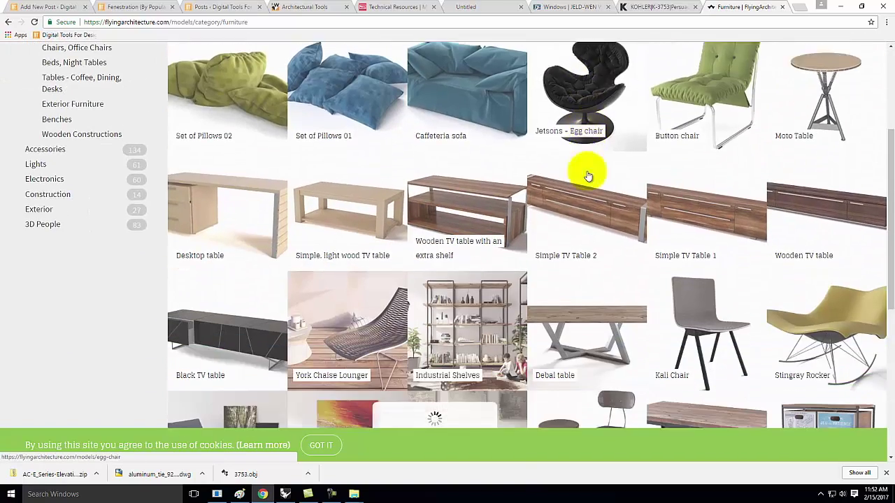
{"action": "scroll", "coordinate": [653, 183], "scroll_direction": "down", "scroll_amount": 3}
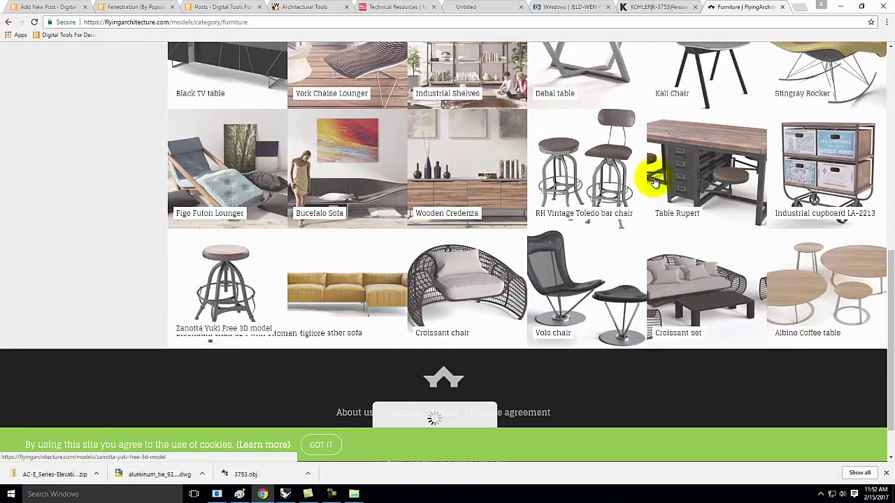
{"action": "scroll", "coordinate": [654, 182], "scroll_direction": "down", "scroll_amount": 2}
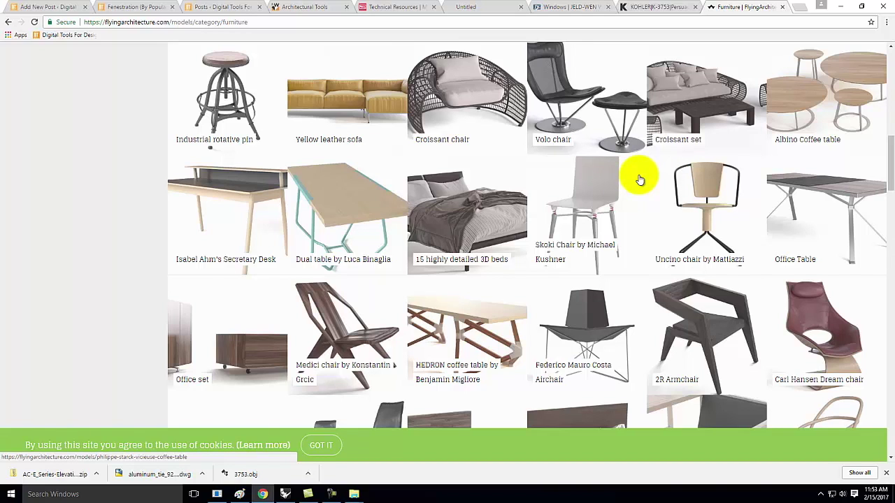
{"action": "scroll", "coordinate": [639, 181], "scroll_direction": "down", "scroll_amount": 6}
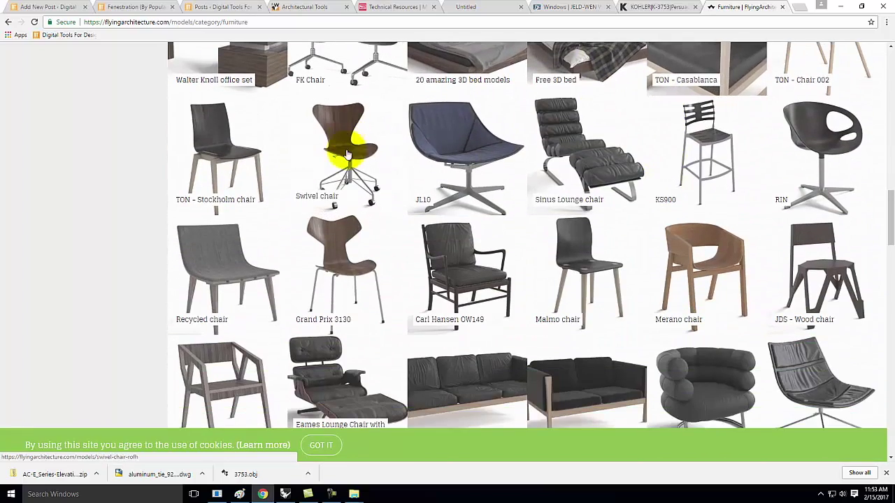
{"action": "scroll", "coordinate": [627, 237], "scroll_direction": "down", "scroll_amount": 3}
{"action": "scroll", "coordinate": [514, 175], "scroll_direction": "down", "scroll_amount": 1}
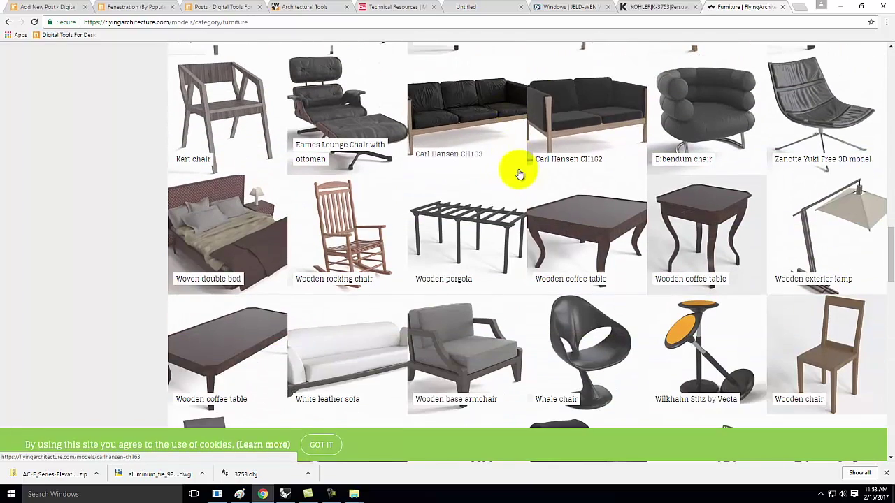
{"action": "scroll", "coordinate": [427, 159], "scroll_direction": "down", "scroll_amount": 1}
{"action": "scroll", "coordinate": [437, 157], "scroll_direction": "down", "scroll_amount": 1}
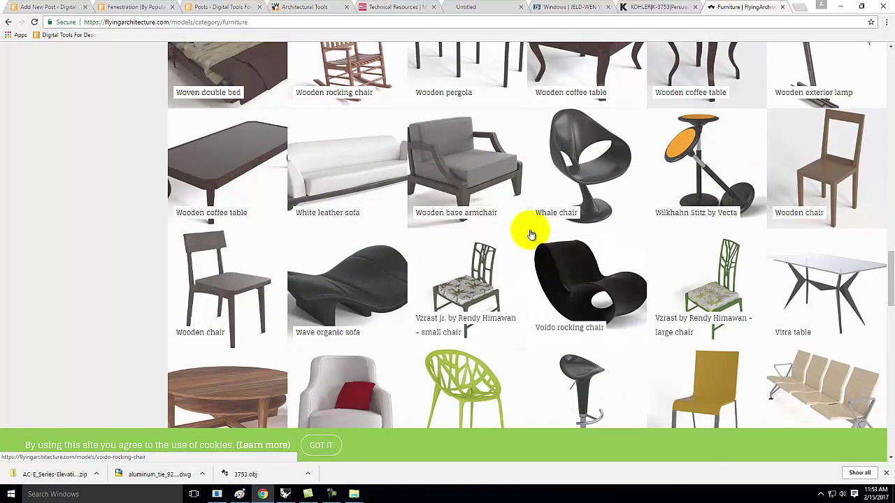
{"action": "scroll", "coordinate": [529, 234], "scroll_direction": "down", "scroll_amount": 2}
{"action": "scroll", "coordinate": [530, 222], "scroll_direction": "down", "scroll_amount": 2}
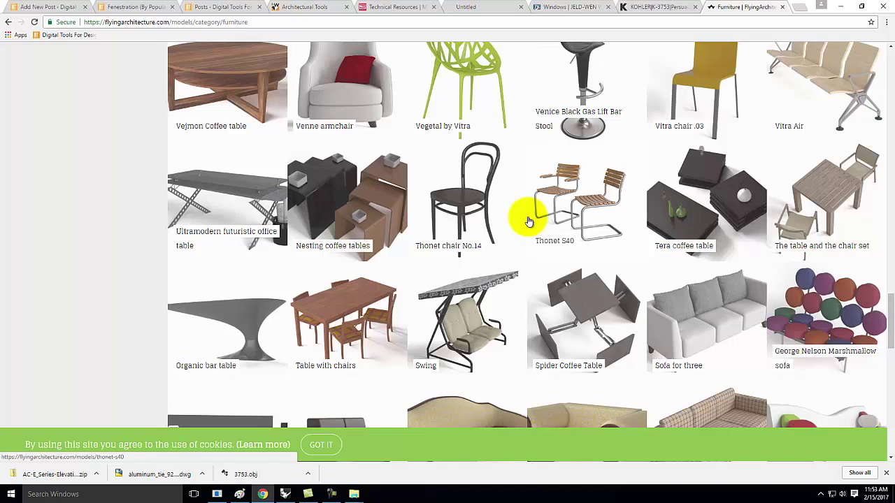
{"action": "scroll", "coordinate": [529, 218], "scroll_direction": "down", "scroll_amount": 1}
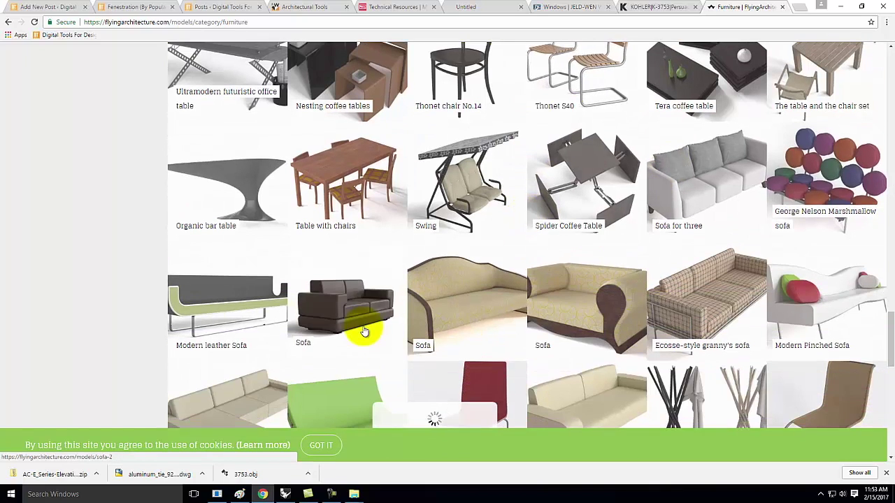
{"action": "scroll", "coordinate": [474, 303], "scroll_direction": "down", "scroll_amount": 3}
{"action": "scroll", "coordinate": [474, 303], "scroll_direction": "down", "scroll_amount": 3}
{"action": "scroll", "coordinate": [517, 172], "scroll_direction": "down", "scroll_amount": 3}
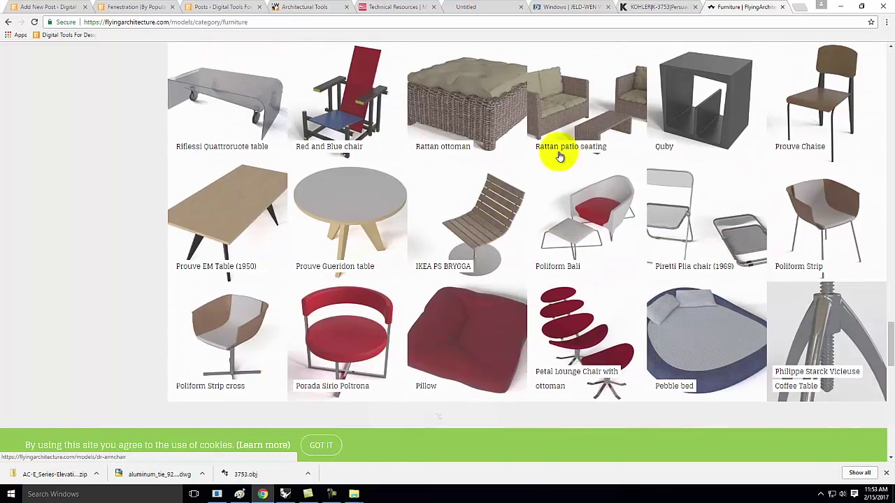
{"action": "scroll", "coordinate": [514, 248], "scroll_direction": "up", "scroll_amount": 1}
{"action": "scroll", "coordinate": [526, 233], "scroll_direction": "down", "scroll_amount": 5}
{"action": "scroll", "coordinate": [527, 234], "scroll_direction": "up", "scroll_amount": 15}
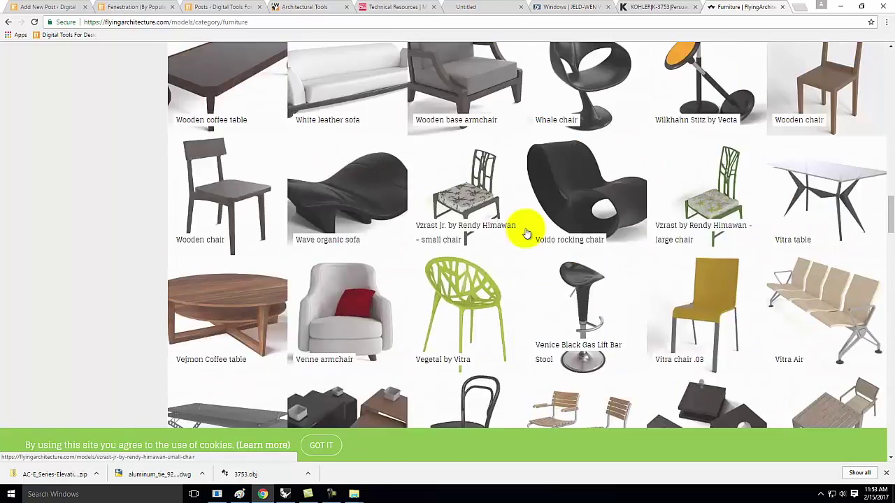
{"action": "scroll", "coordinate": [528, 233], "scroll_direction": "up", "scroll_amount": 10}
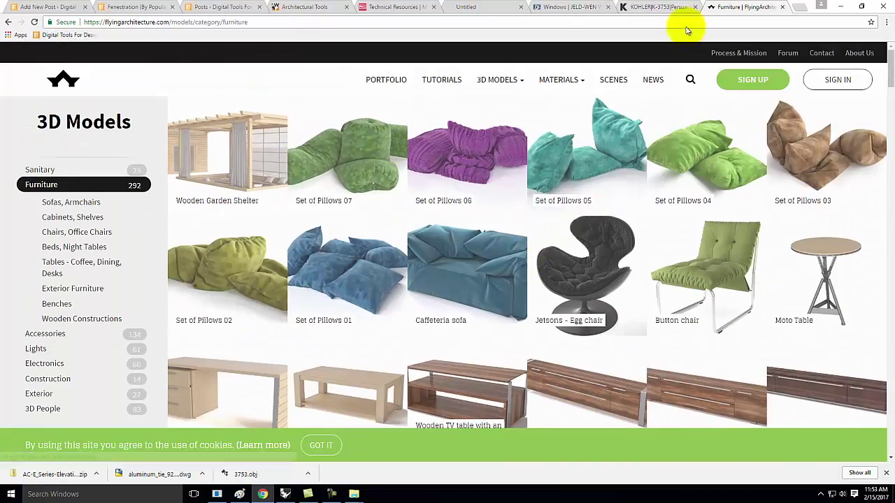
{"action": "left_click", "coordinate": [647, 6]}
{"action": "scroll", "coordinate": [380, 256], "scroll_direction": "up", "scroll_amount": 15}
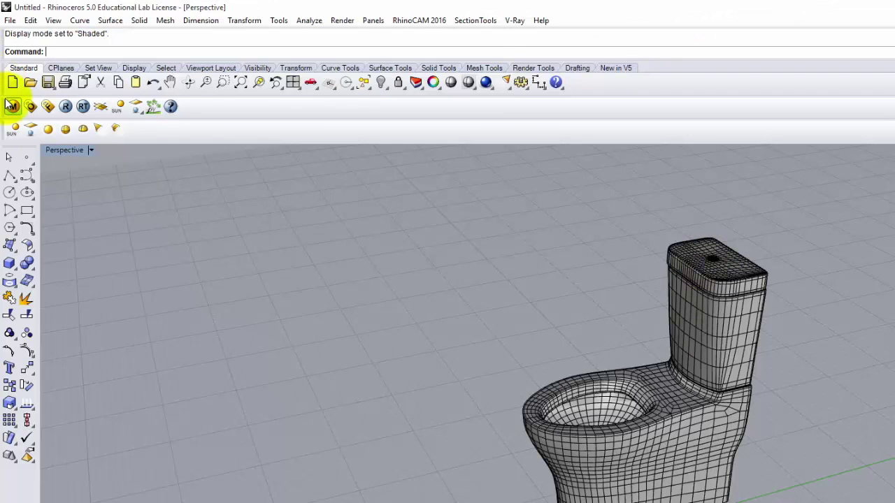
Step: Load Porcelain White.vismat into the V-Ray scene materials from the OneDrive folder Resources > V-Ray > V-Ray Materials > Porcelain
{"action": "left_click", "coordinate": [12, 105]}
{"action": "right_click", "coordinate": [81, 182]}
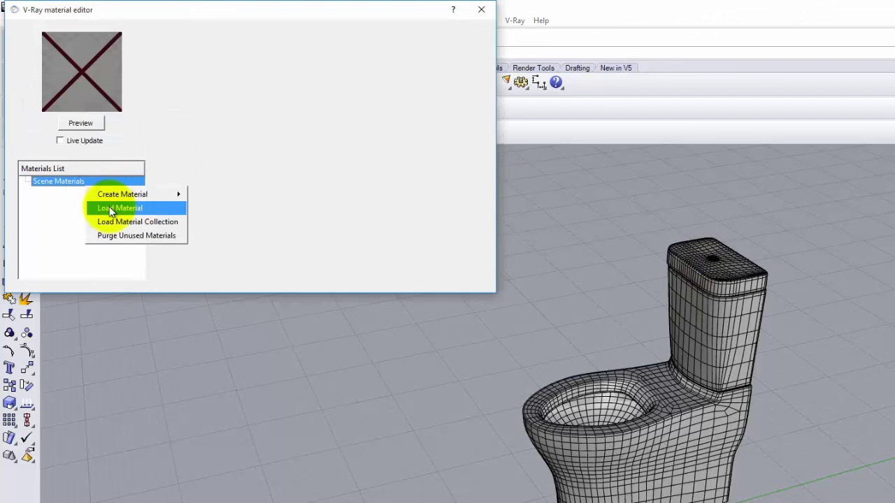
{"action": "left_click", "coordinate": [110, 210]}
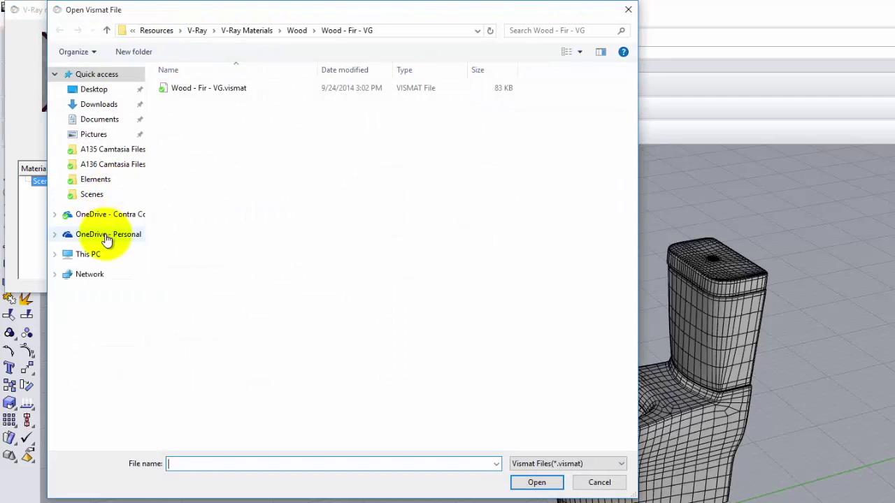
{"action": "left_click", "coordinate": [95, 216]}
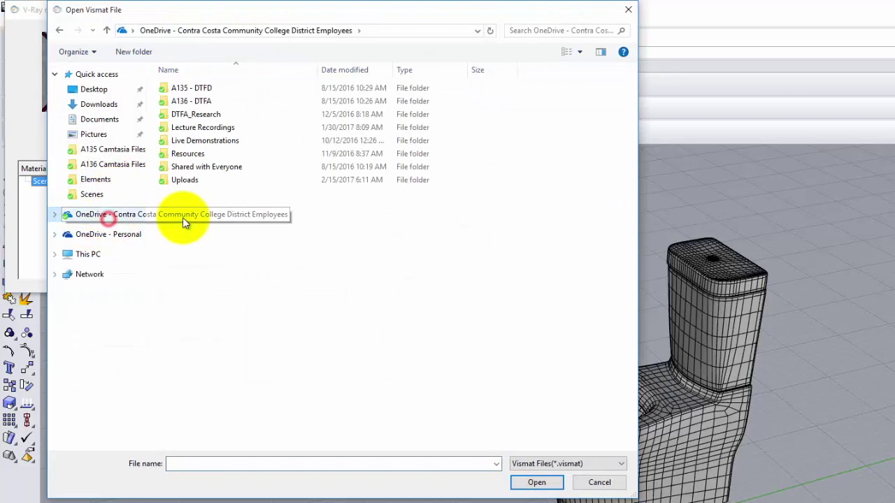
{"action": "double_click", "coordinate": [195, 161]}
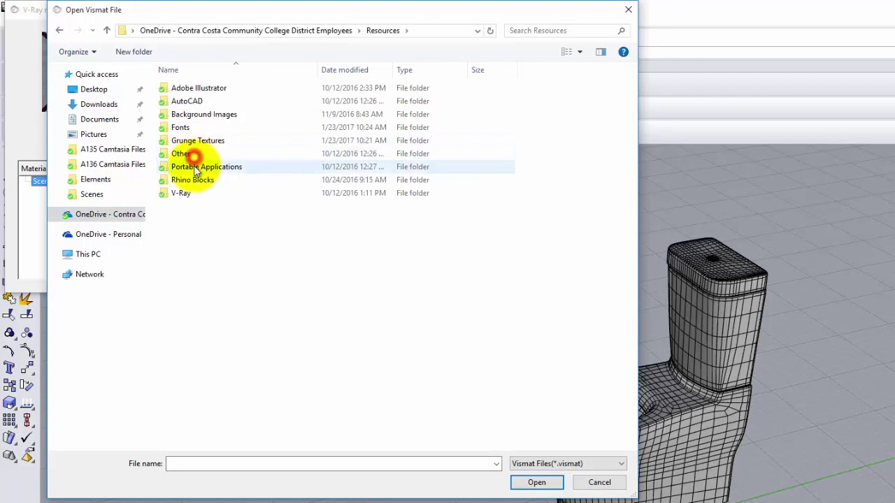
{"action": "double_click", "coordinate": [182, 193]}
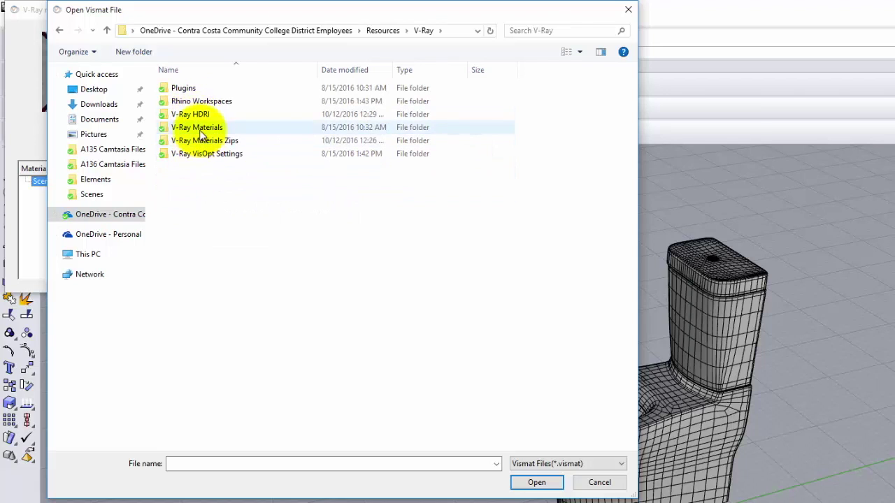
{"action": "double_click", "coordinate": [198, 127]}
{"action": "left_click", "coordinate": [197, 259]}
{"action": "double_click", "coordinate": [197, 259]}
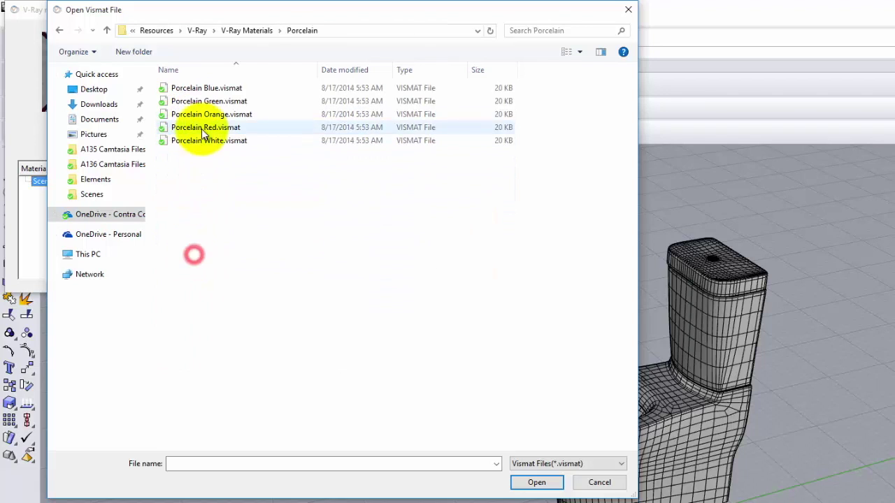
{"action": "double_click", "coordinate": [214, 140]}
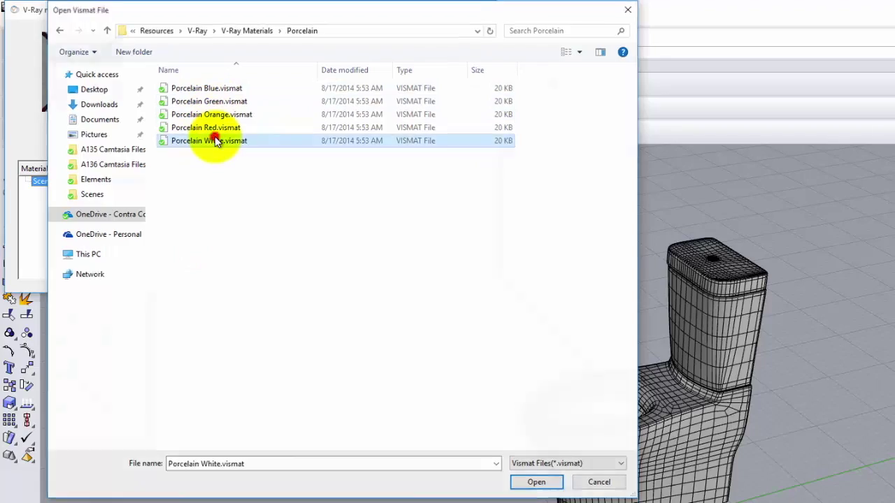
Step: Apply the Porcelain White material to the selected toilet mesh and close the material editor
{"action": "right_click", "coordinate": [76, 191]}
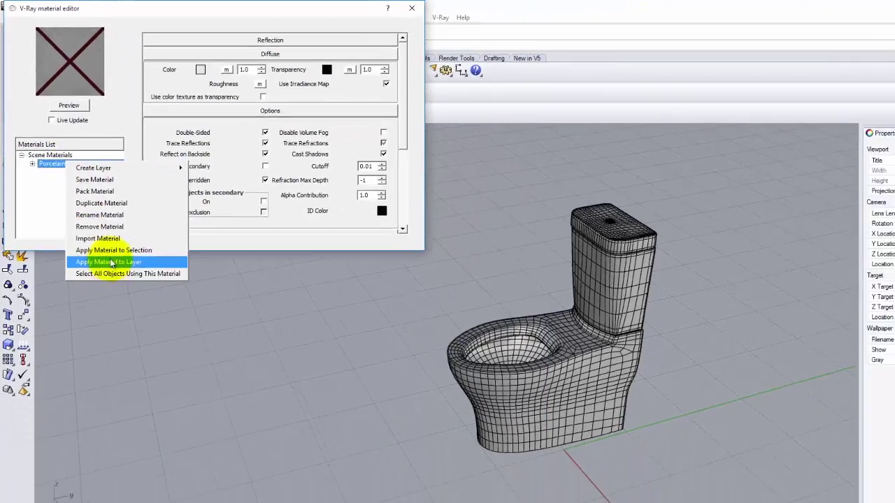
{"action": "left_click", "coordinate": [133, 294]}
{"action": "left_click", "coordinate": [479, 319]}
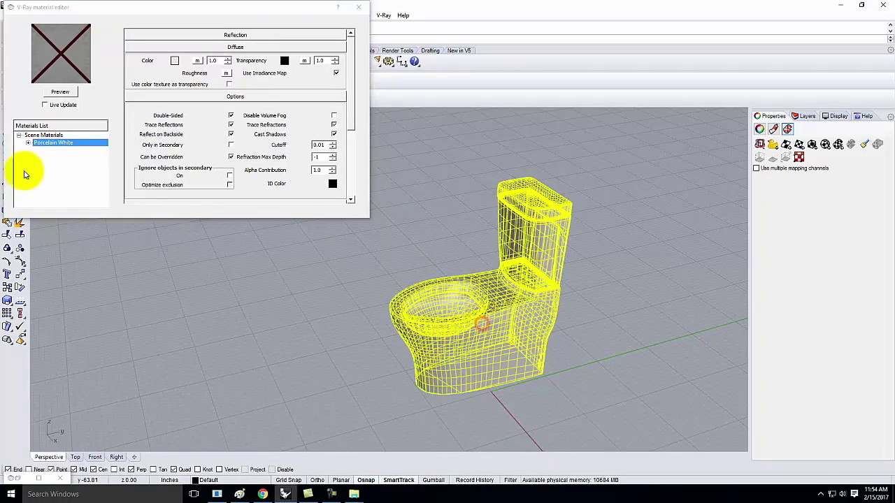
{"action": "right_click", "coordinate": [46, 142]}
{"action": "left_click", "coordinate": [91, 222]}
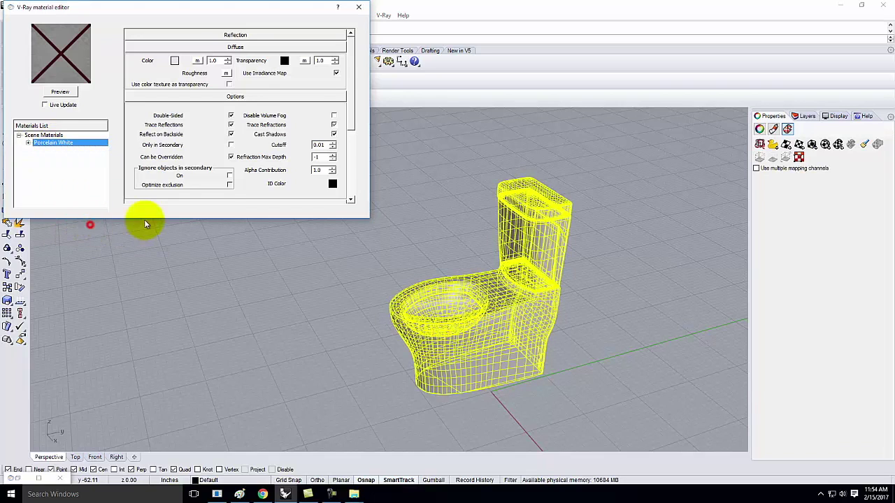
{"action": "left_click", "coordinate": [358, 7]}
Step: Render the toilet in V-Ray, close the frame buffer, and deselect the mesh to inspect its front and bowl
{"action": "left_click", "coordinate": [49, 79]}
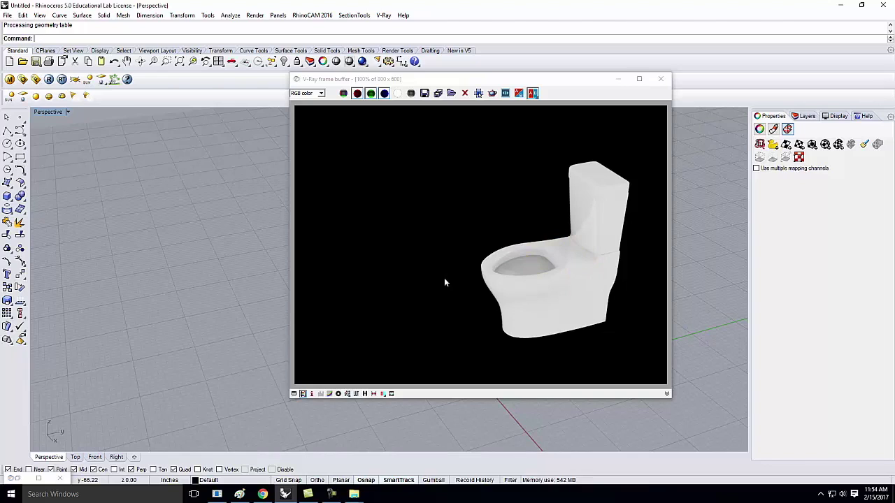
{"action": "left_click", "coordinate": [660, 81]}
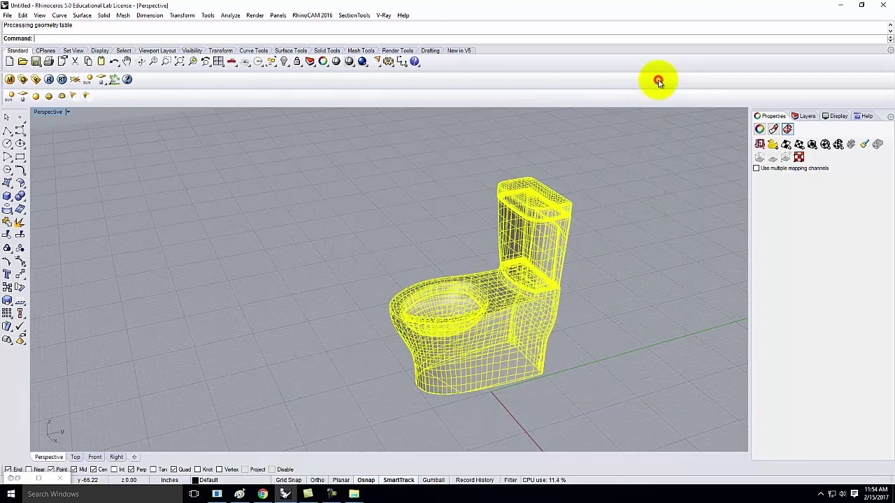
{"action": "mouse_move", "coordinate": [519, 260]}
{"action": "right_mouse_down"}
{"action": "mouse_move", "coordinate": [479, 289]}
{"action": "mouse_move", "coordinate": [517, 275]}
{"action": "right_mouse_up"}
{"action": "left_click", "coordinate": [515, 269]}
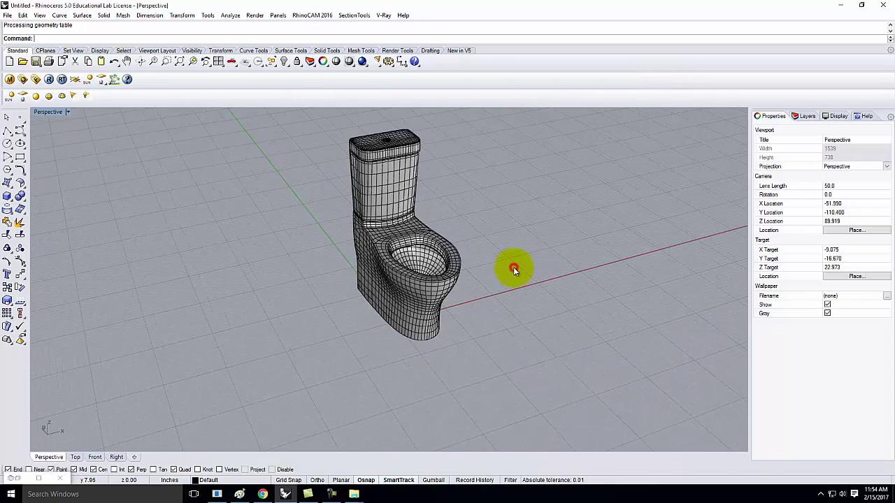
{"action": "scroll", "coordinate": [385, 234], "scroll_direction": "up", "scroll_amount": 4}
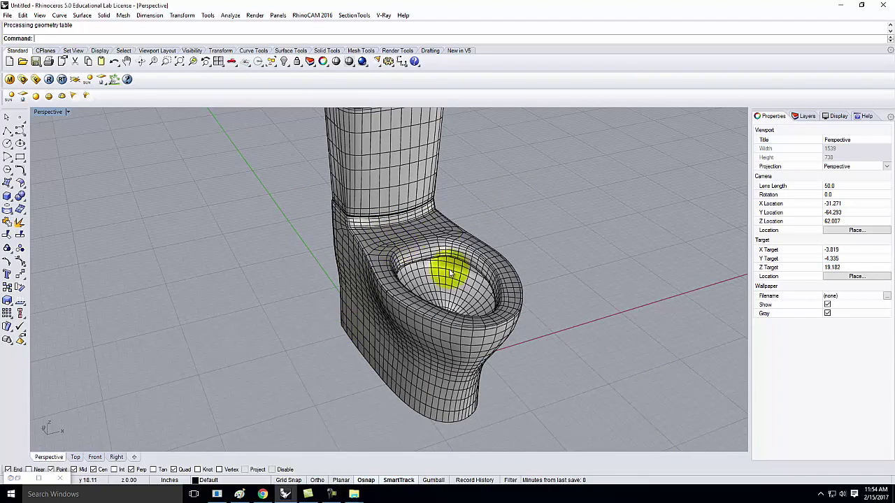
{"action": "scroll", "coordinate": [414, 257], "scroll_direction": "down", "scroll_amount": 5}
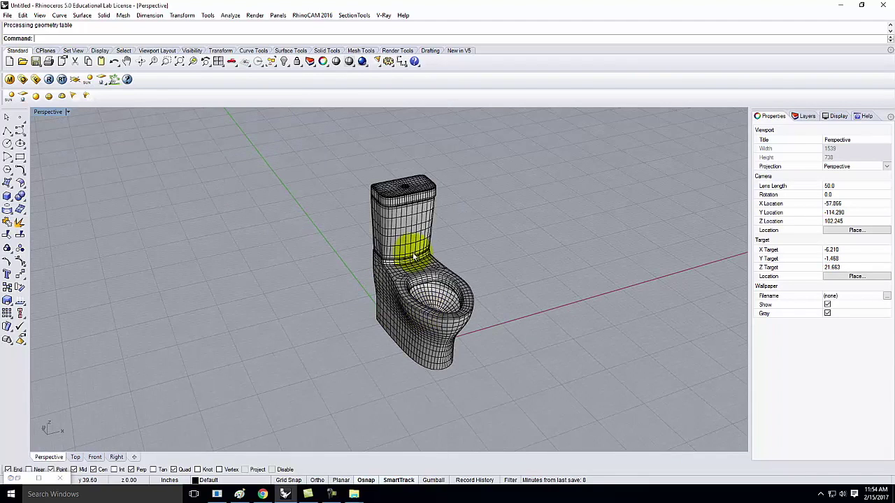
Step: Revisit Andersen's Architectural Tools page in Chrome and return to Rhino to view the toilet from another angle
{"action": "left_click", "coordinate": [262, 495]}
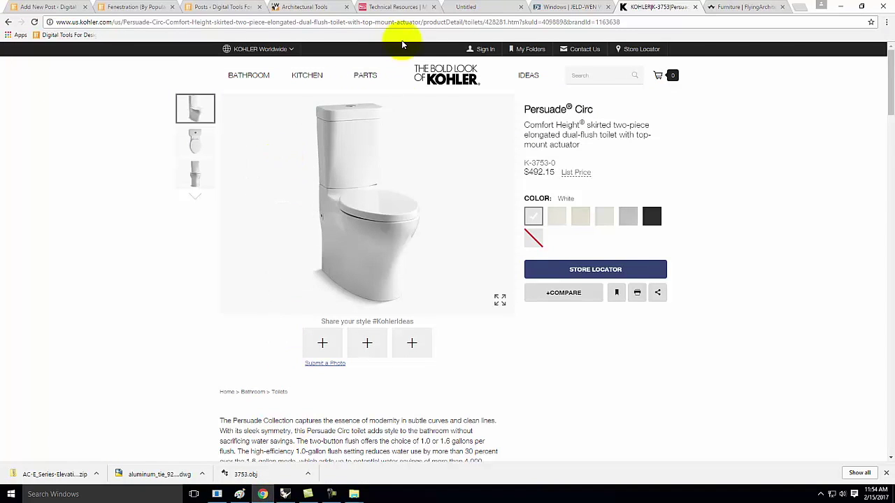
{"action": "left_click", "coordinate": [326, 8]}
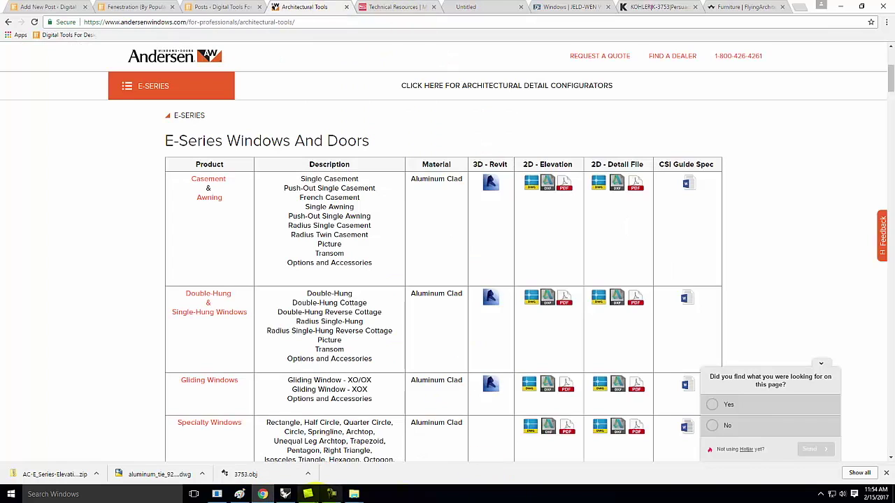
{"action": "left_click", "coordinate": [285, 494]}
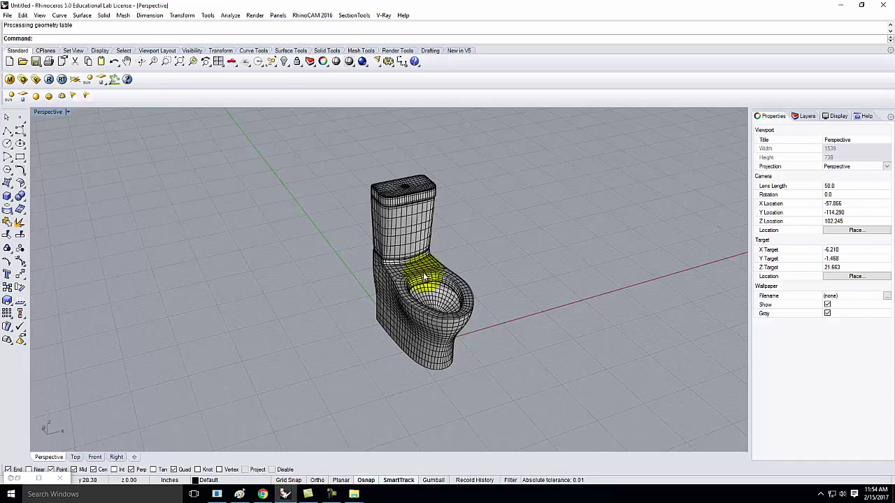
{"action": "right_click_drag", "start_coordinate": [428, 246], "coordinate": [375, 264]}
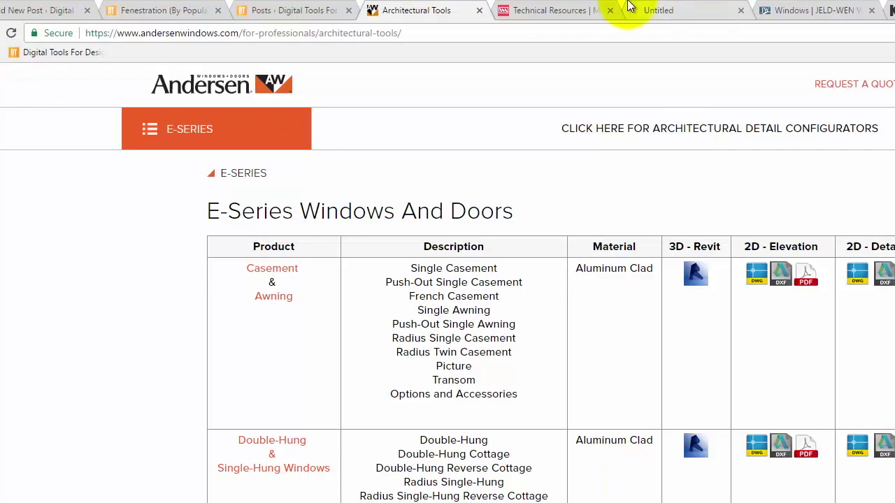
Step: Switch to Chrome and open the V-Ray Quick Rendering Setups tutorial on the Digital Tools For Designers & Architects site
{"action": "left_click", "coordinate": [45, 12]}
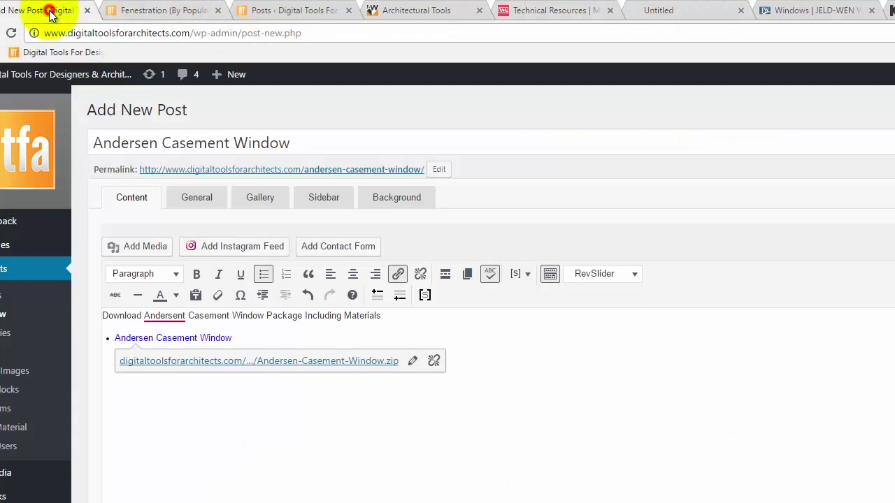
{"action": "left_click", "coordinate": [189, 11]}
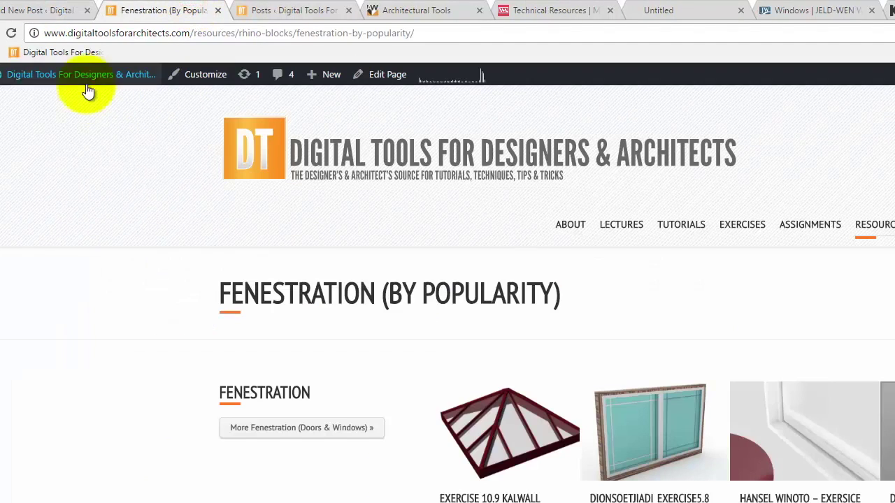
{"action": "mouse_move", "coordinate": [70, 75]}
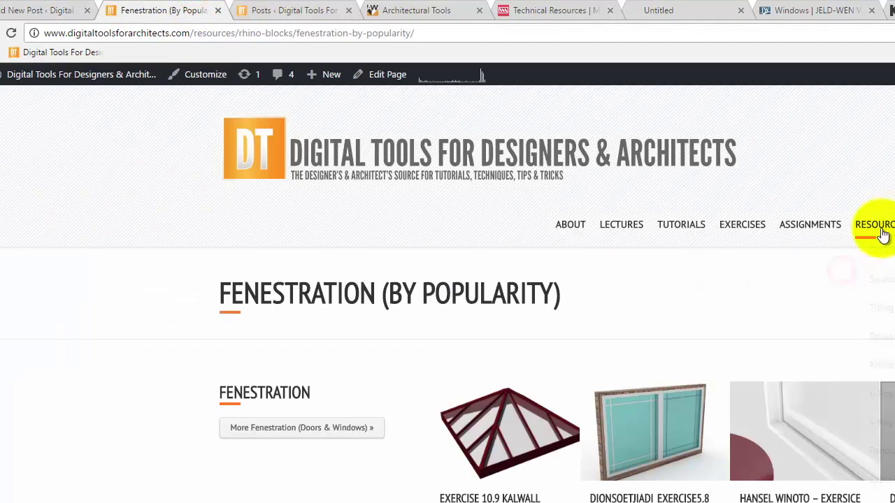
{"action": "mouse_move", "coordinate": [882, 230]}
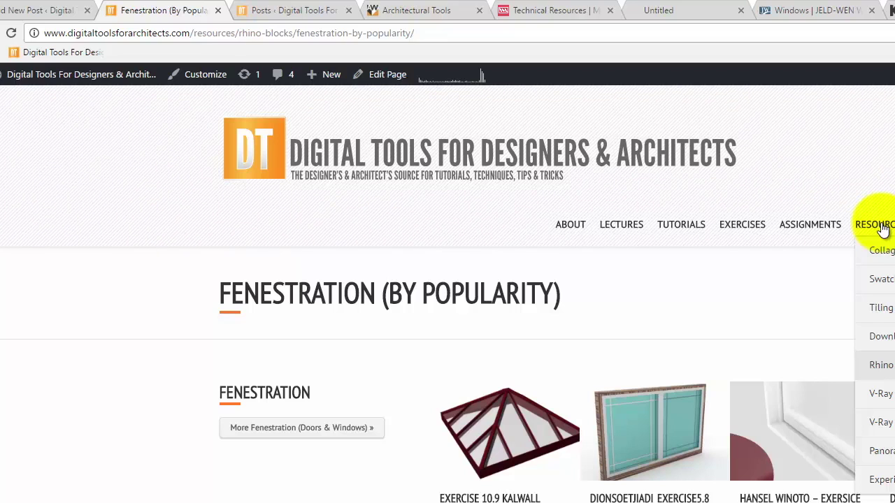
{"action": "mouse_move", "coordinate": [823, 221]}
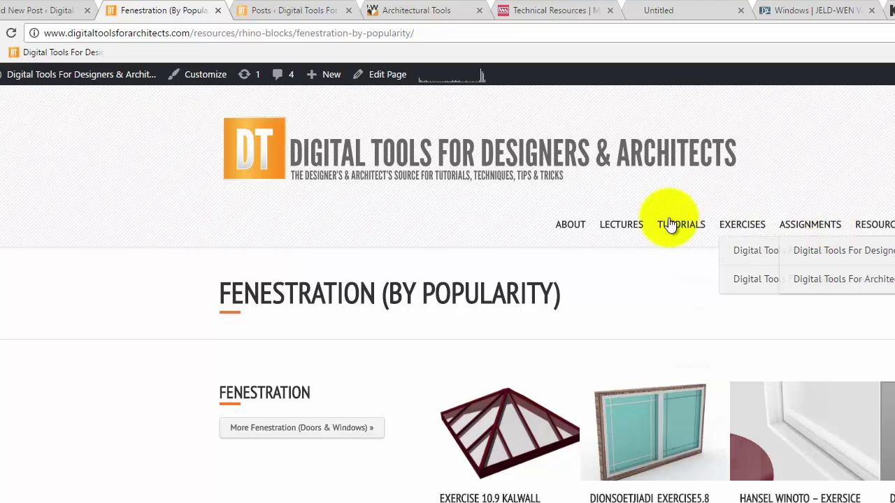
{"action": "mouse_move", "coordinate": [661, 224]}
{"action": "mouse_move", "coordinate": [691, 488]}
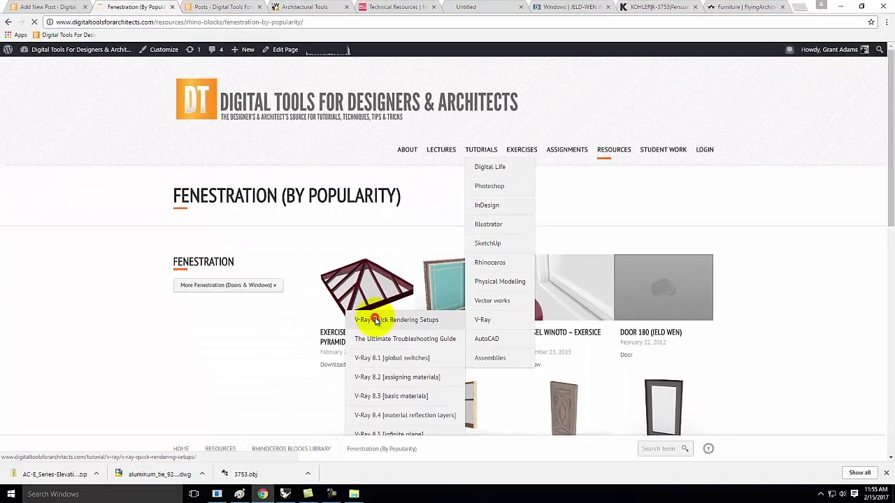
{"action": "left_click", "coordinate": [525, 483]}
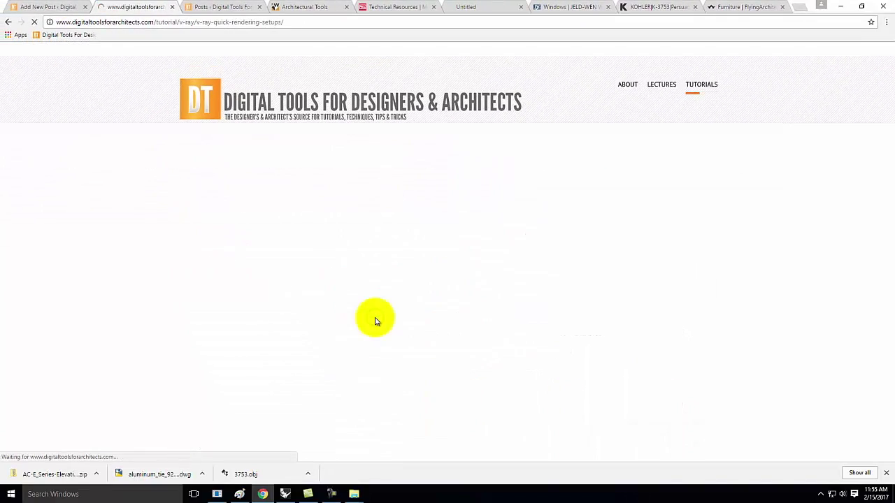
Step: Review the HDRI, sun, camera and .visopt download settings for the day, night and sunset scenes on the tutorial page
{"action": "scroll", "coordinate": [462, 321], "scroll_direction": "down", "scroll_amount": 2}
{"action": "scroll", "coordinate": [494, 322], "scroll_direction": "down", "scroll_amount": 3}
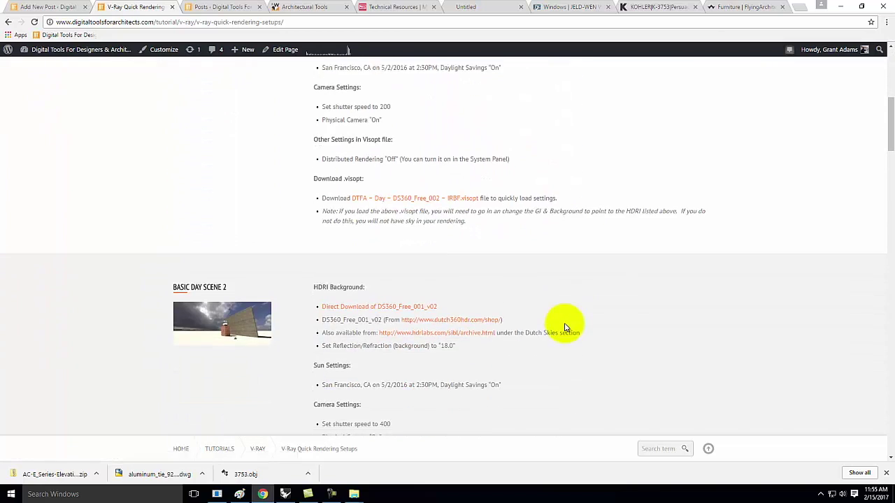
{"action": "scroll", "coordinate": [565, 327], "scroll_direction": "down", "scroll_amount": 7}
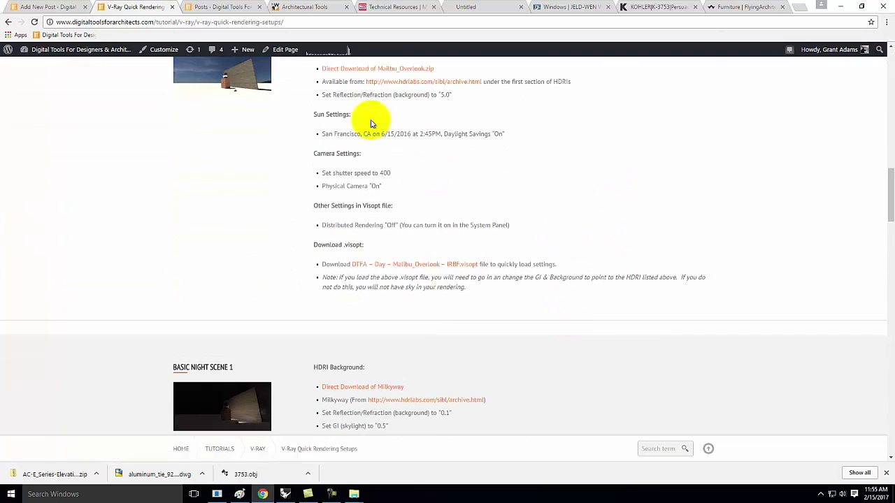
{"action": "scroll", "coordinate": [361, 281], "scroll_direction": "down", "scroll_amount": 3}
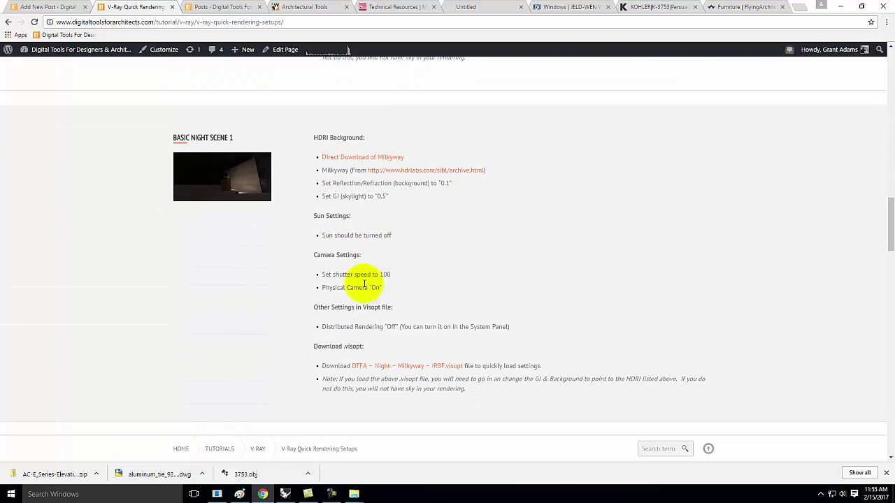
{"action": "scroll", "coordinate": [364, 283], "scroll_direction": "down", "scroll_amount": 5}
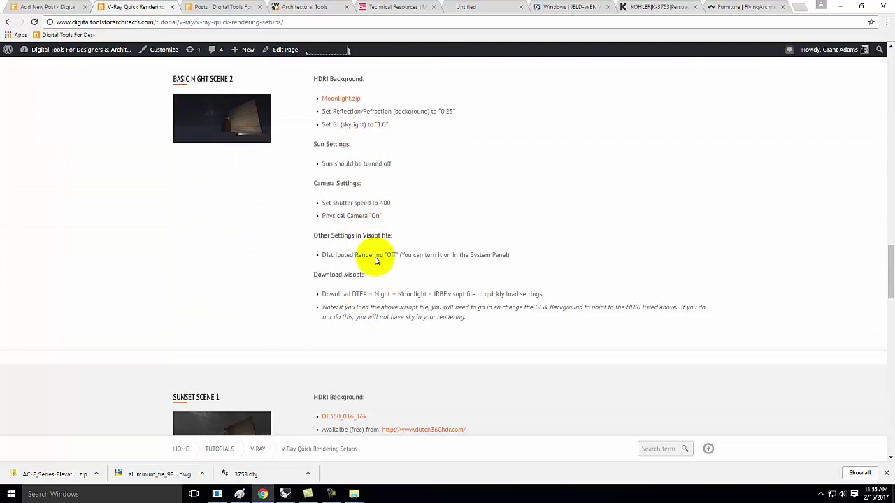
{"action": "scroll", "coordinate": [375, 260], "scroll_direction": "down", "scroll_amount": 2}
{"action": "scroll", "coordinate": [415, 261], "scroll_direction": "down", "scroll_amount": 4}
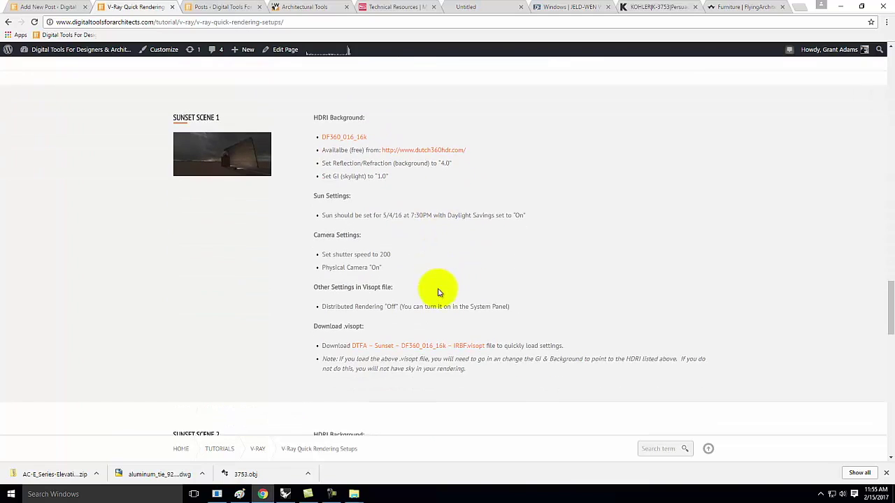
{"action": "scroll", "coordinate": [481, 294], "scroll_direction": "down", "scroll_amount": 7}
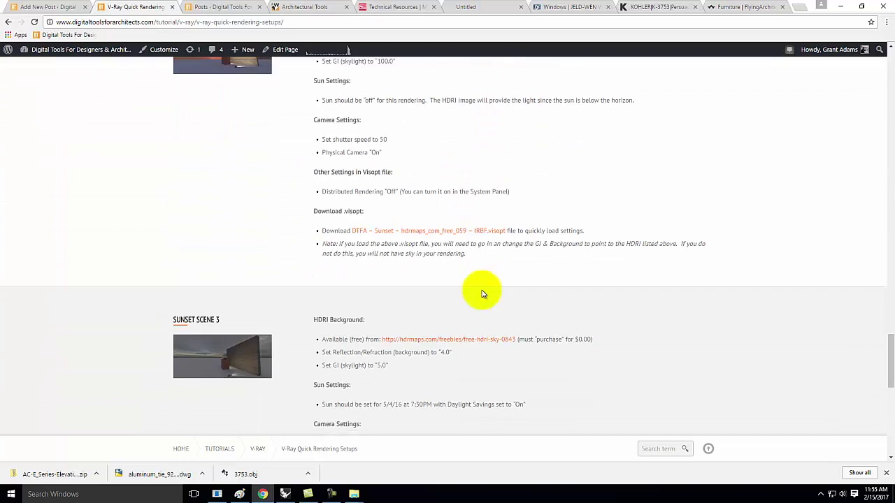
{"action": "scroll", "coordinate": [482, 294], "scroll_direction": "down", "scroll_amount": 2}
{"action": "scroll", "coordinate": [482, 294], "scroll_direction": "up", "scroll_amount": 5}
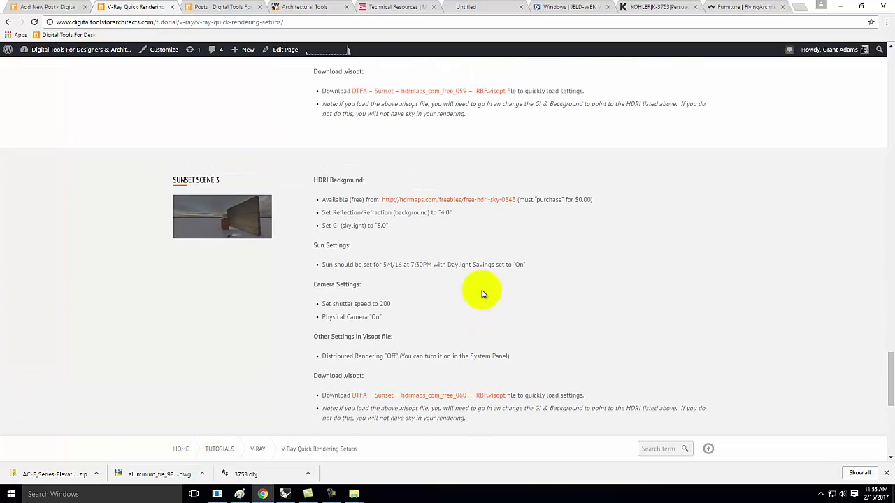
{"action": "scroll", "coordinate": [482, 294], "scroll_direction": "up", "scroll_amount": 8}
{"action": "scroll", "coordinate": [482, 294], "scroll_direction": "up", "scroll_amount": 7}
{"action": "scroll", "coordinate": [482, 294], "scroll_direction": "up", "scroll_amount": 8}
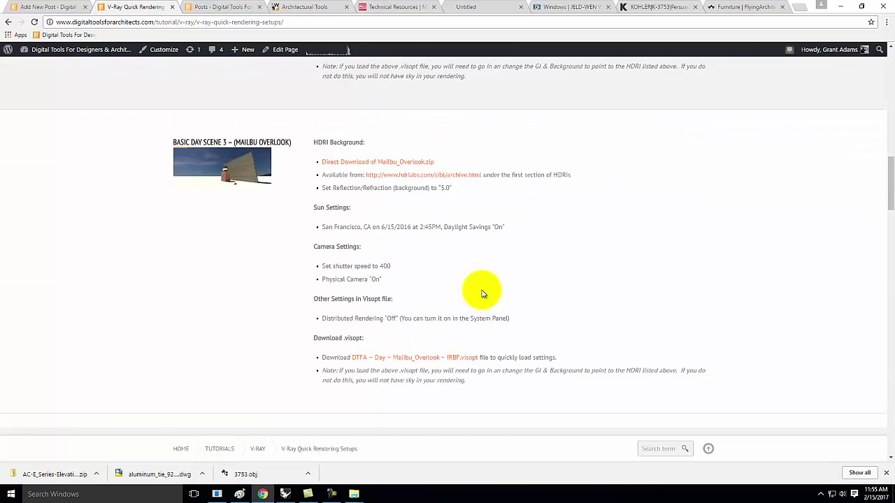
{"action": "scroll", "coordinate": [482, 294], "scroll_direction": "up", "scroll_amount": 6}
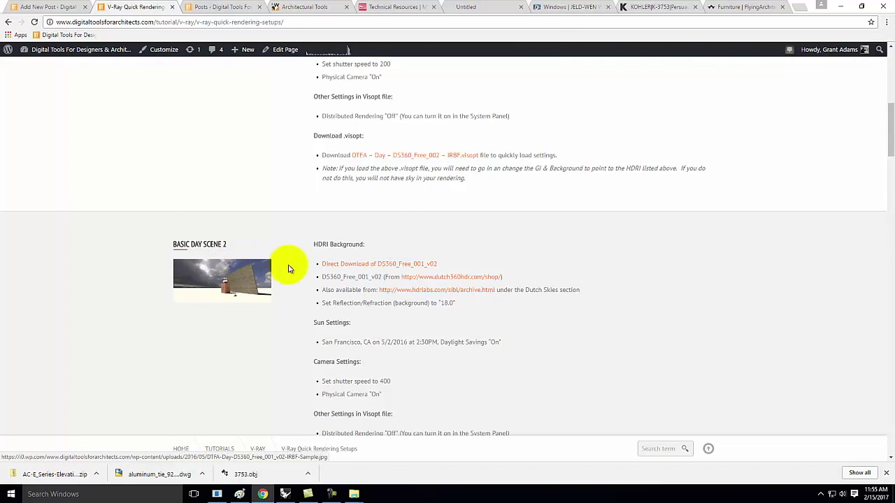
Step: Compare the Basic Day Scene 1, 2 and 3 setups on the tutorial page and return to the toilet model in Rhino
{"action": "scroll", "coordinate": [380, 269], "scroll_direction": "up", "scroll_amount": 3}
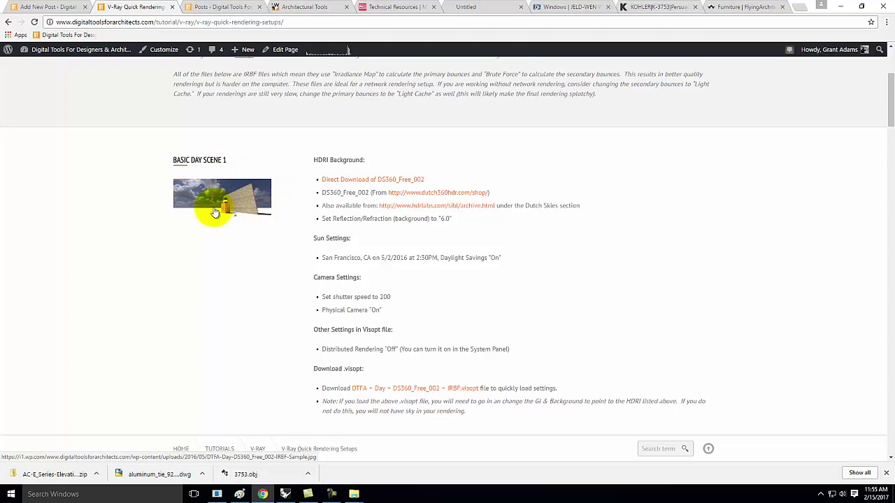
{"action": "scroll", "coordinate": [250, 204], "scroll_direction": "down", "scroll_amount": 5}
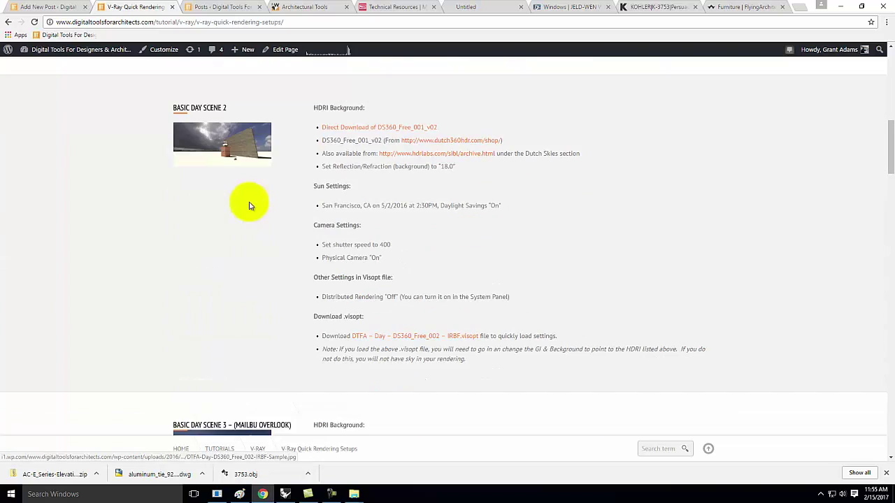
{"action": "scroll", "coordinate": [249, 206], "scroll_direction": "down", "scroll_amount": 2}
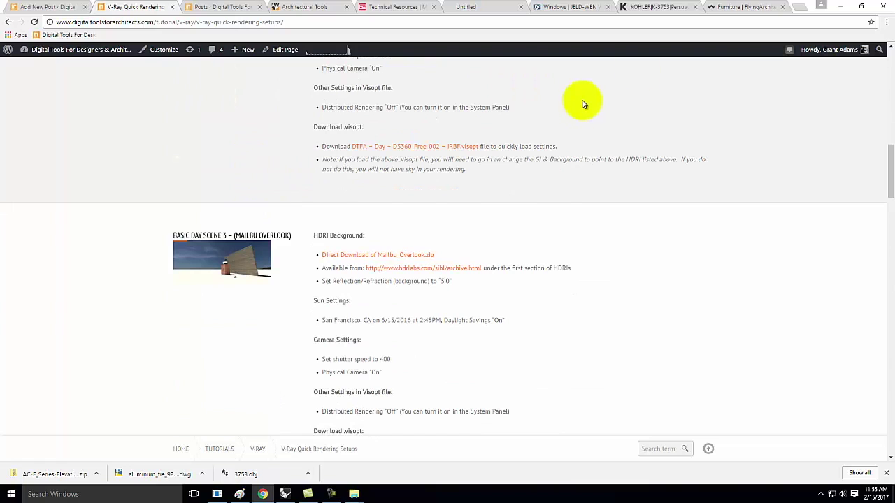
{"action": "left_click", "coordinate": [843, 9]}
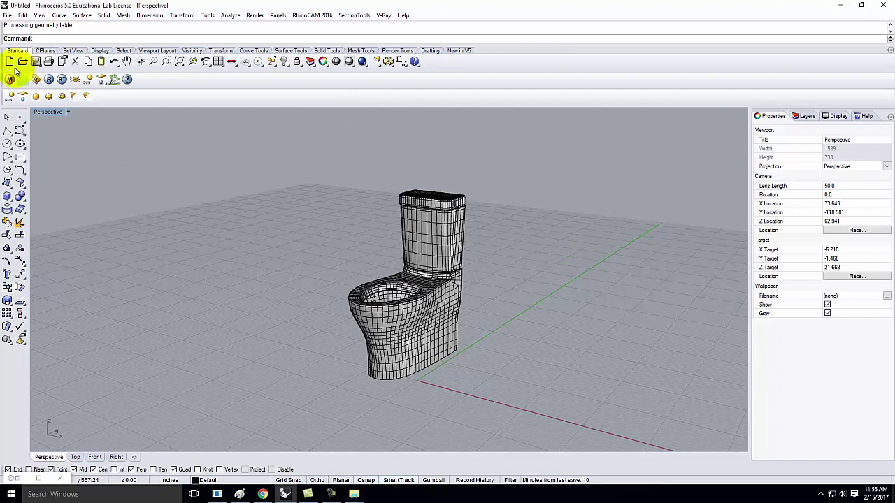
{"action": "left_click", "coordinate": [845, 7]}
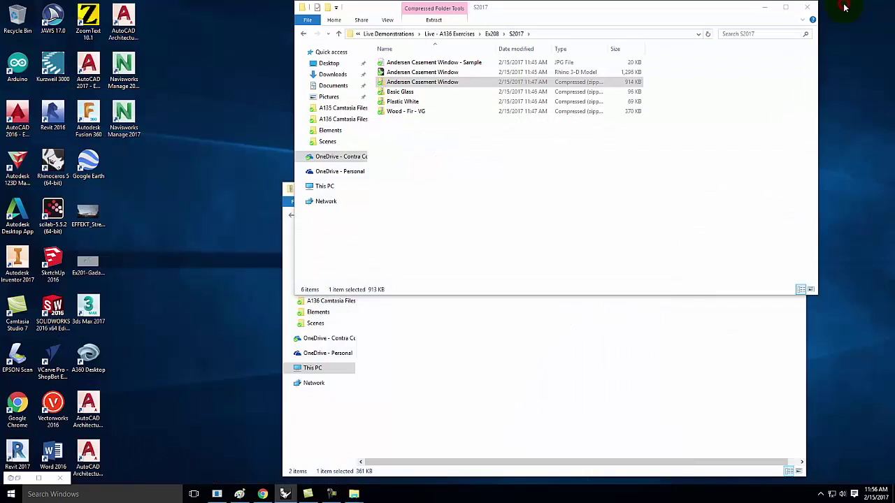
{"action": "left_click", "coordinate": [285, 494]}
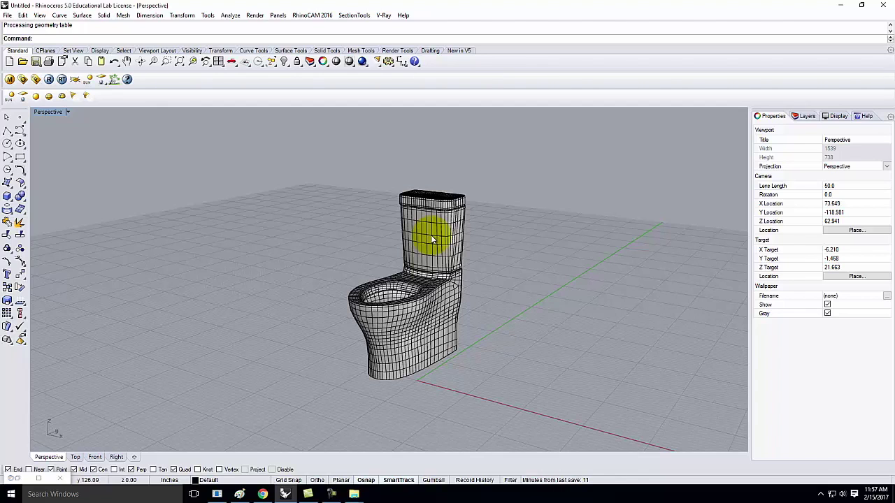
{"action": "left_click", "coordinate": [313, 497]}
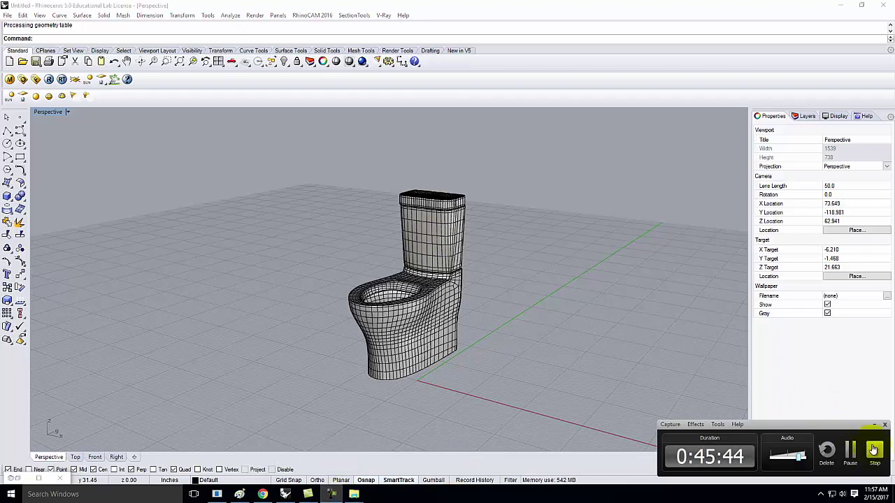